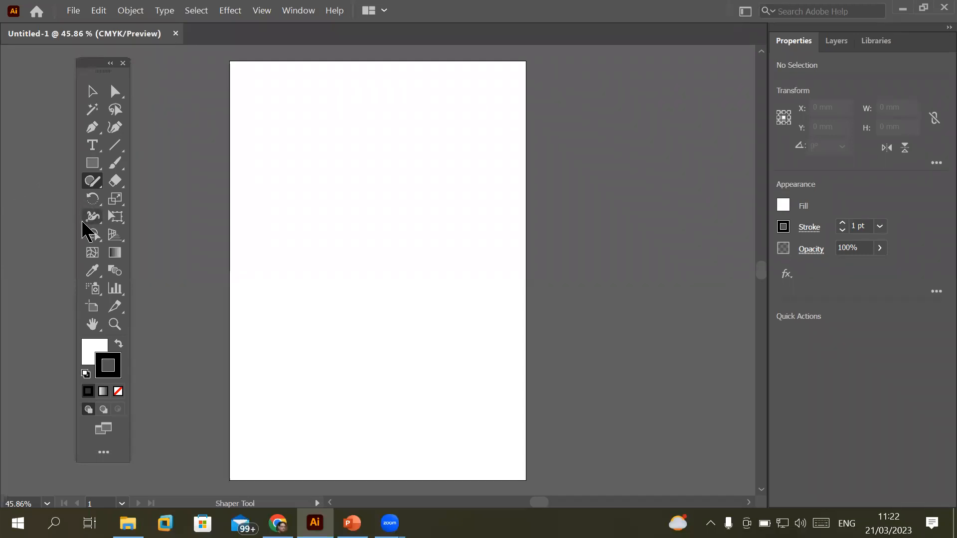
Browse the Paintbrush and Shaper tool groups in the toolbar
click(116, 170)
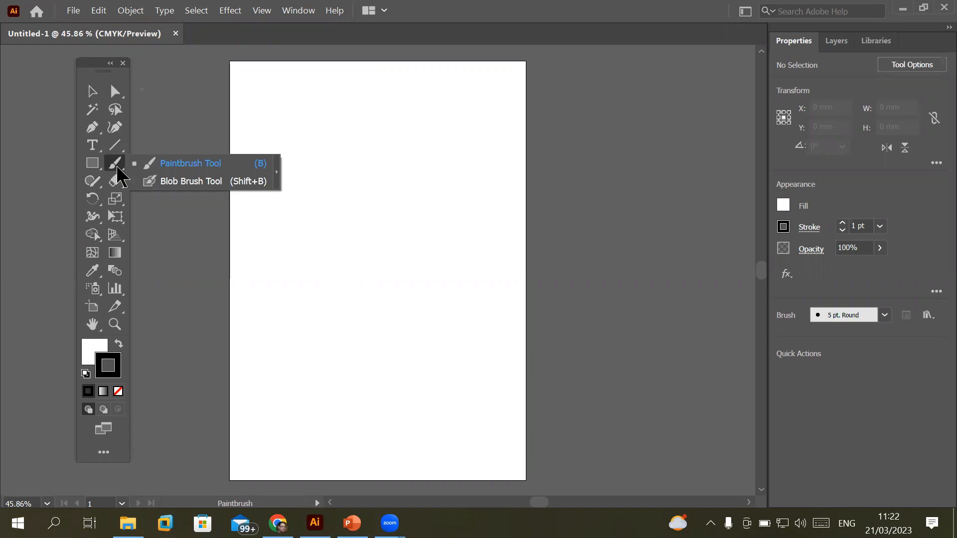
click(96, 181)
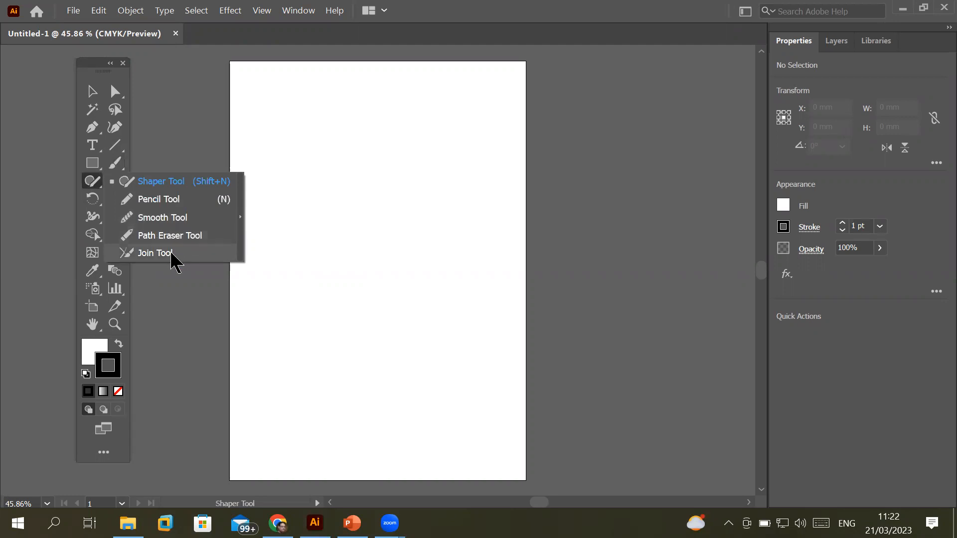
click(93, 185)
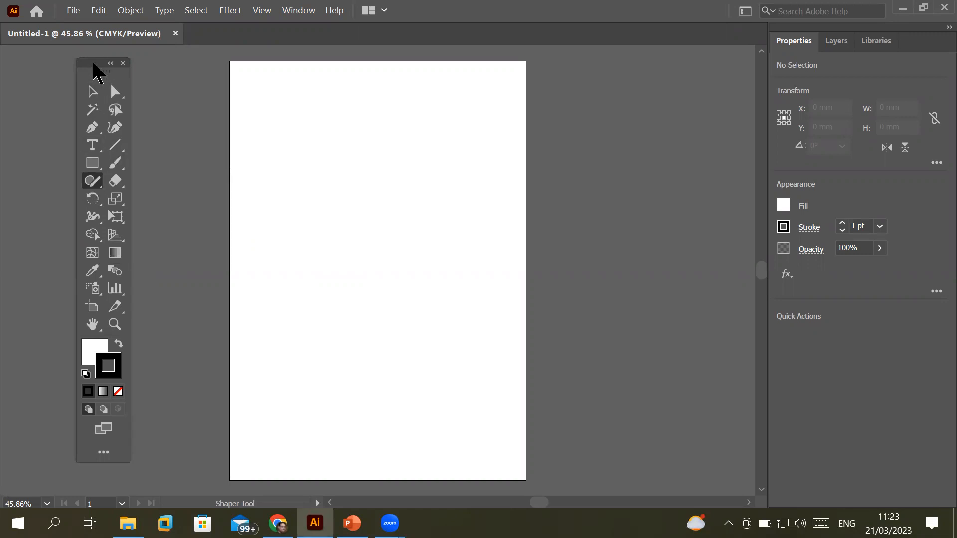
Switch the toolbar to the Basic tool set, then back to Advanced
click(104, 453)
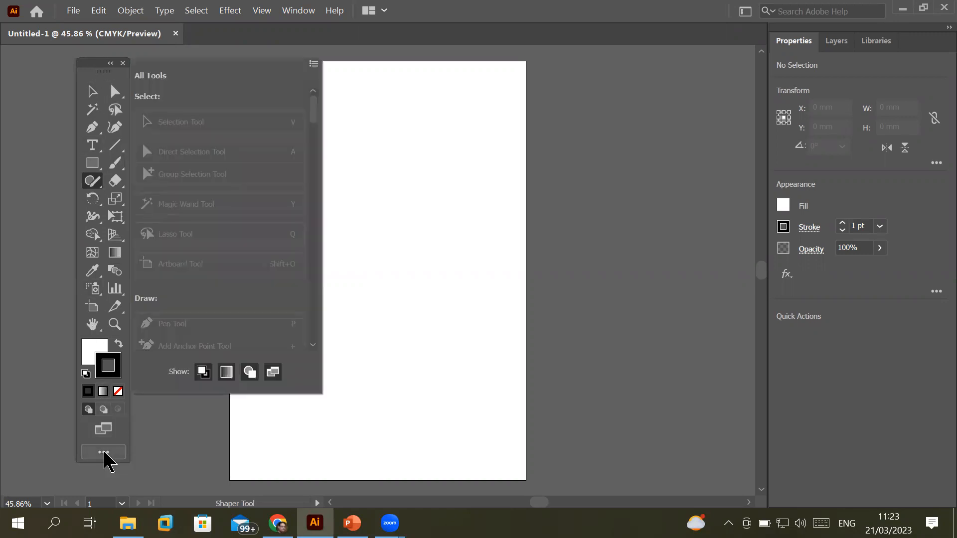
click(315, 64)
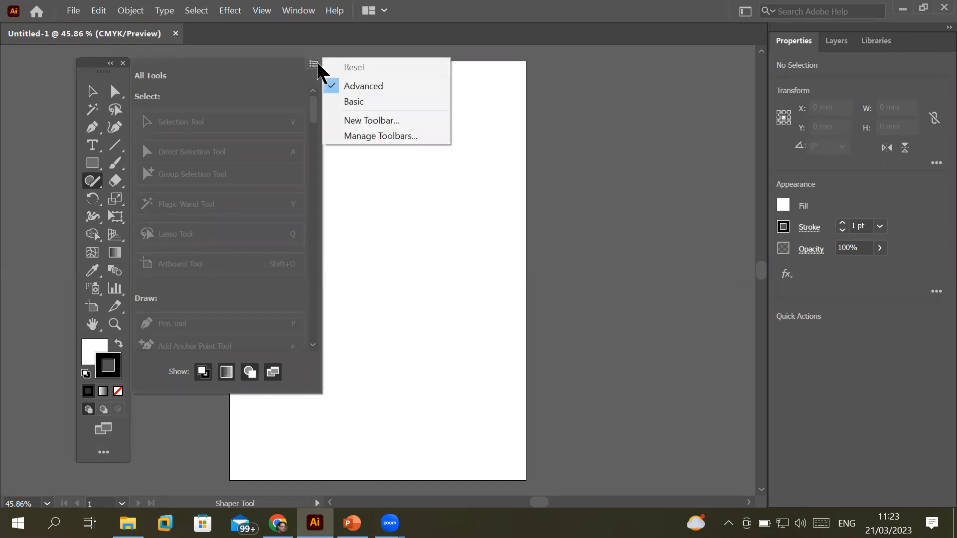
click(370, 103)
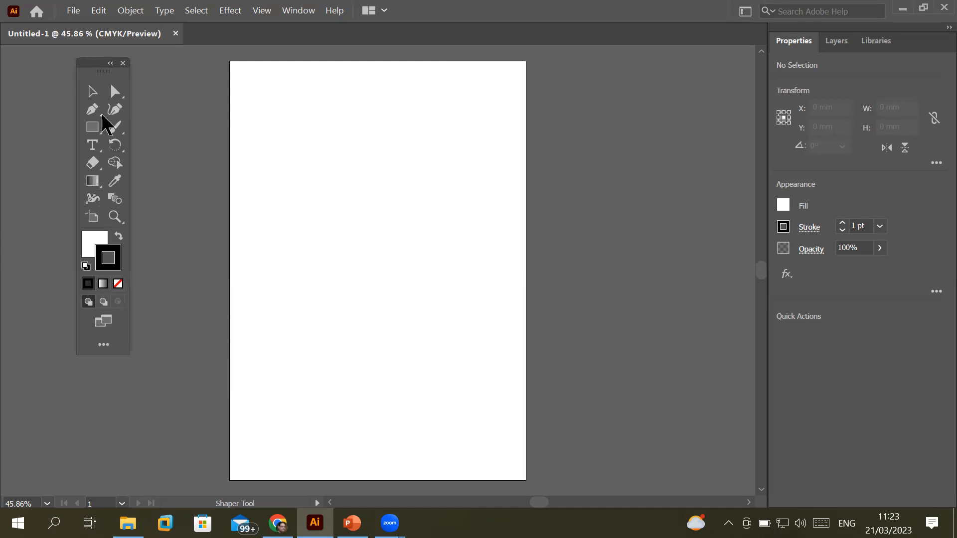
click(104, 344)
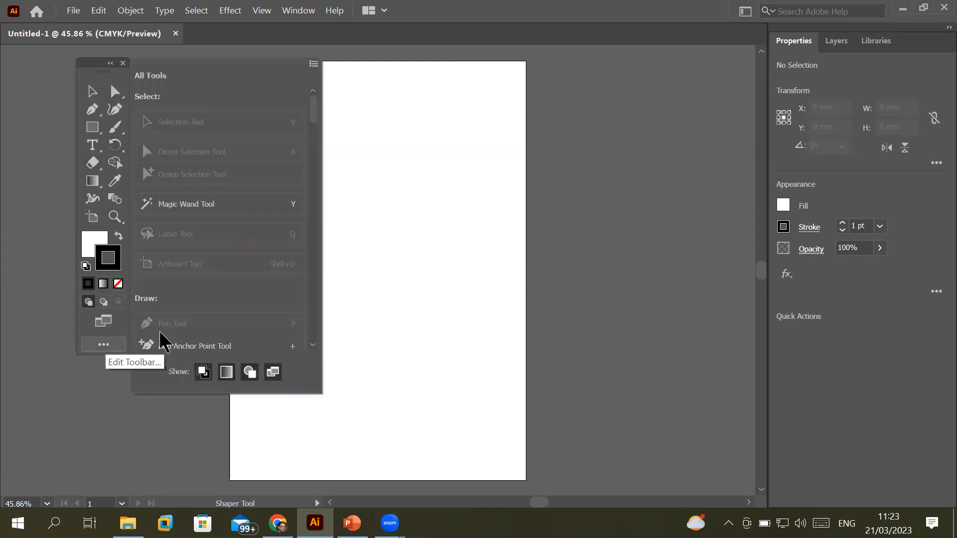
click(314, 65)
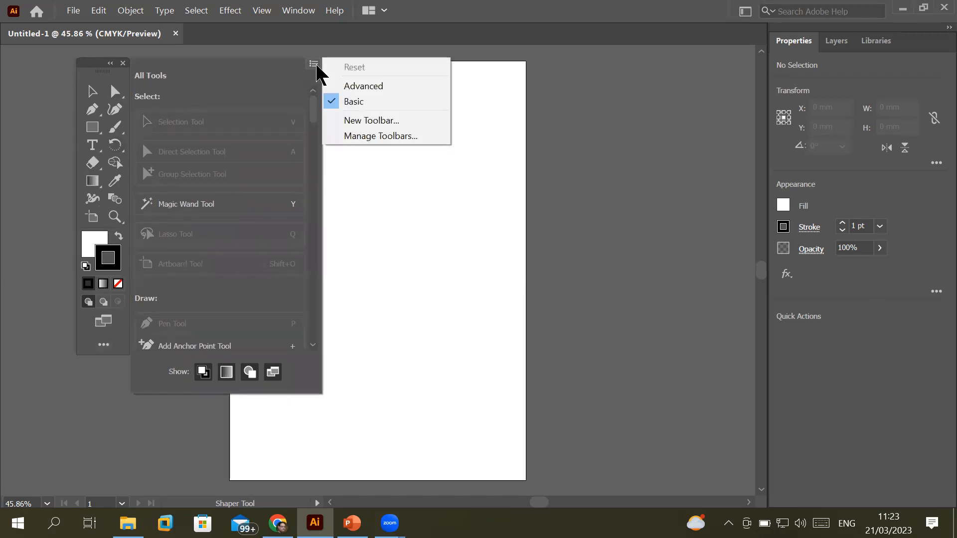
click(375, 88)
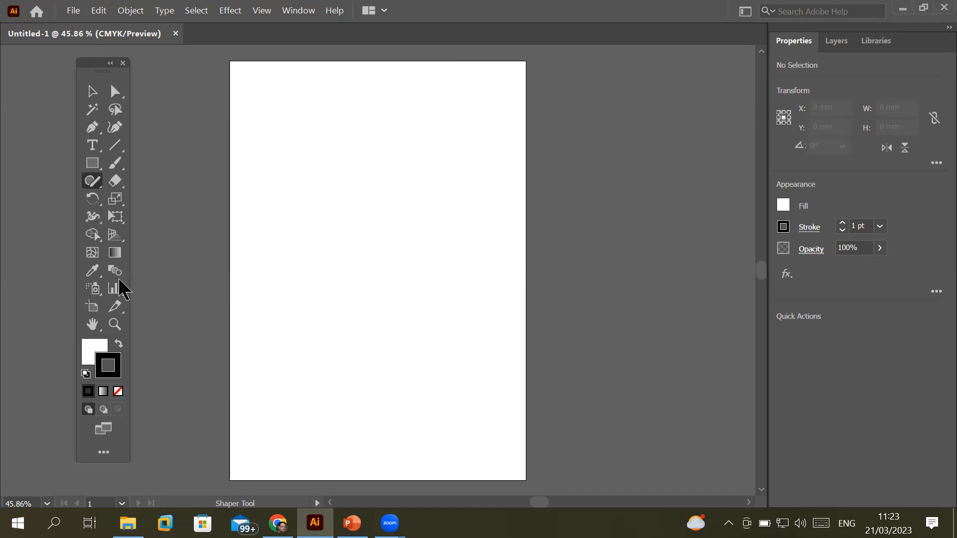
Make the Paintbrush the active tool after checking the Shaper group, then open the File menu
click(91, 183)
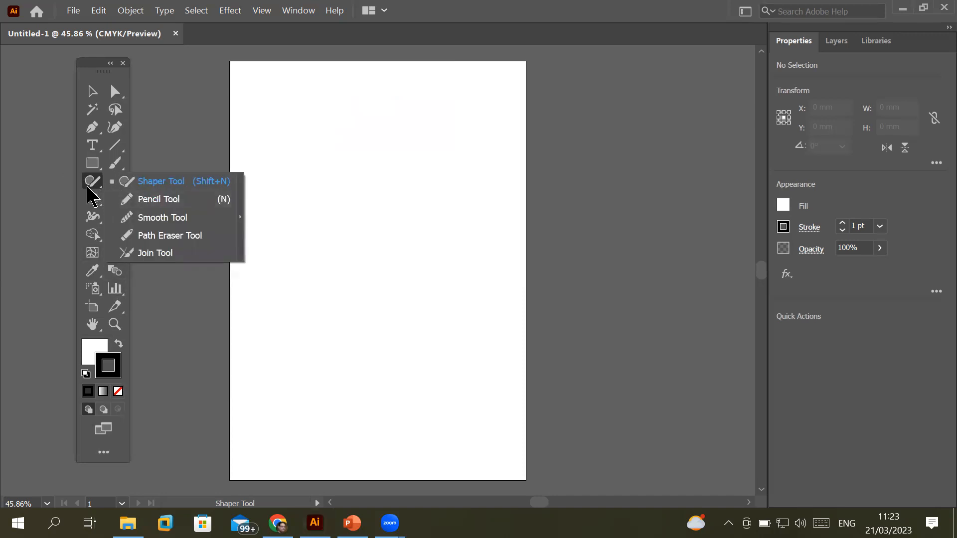
click(114, 163)
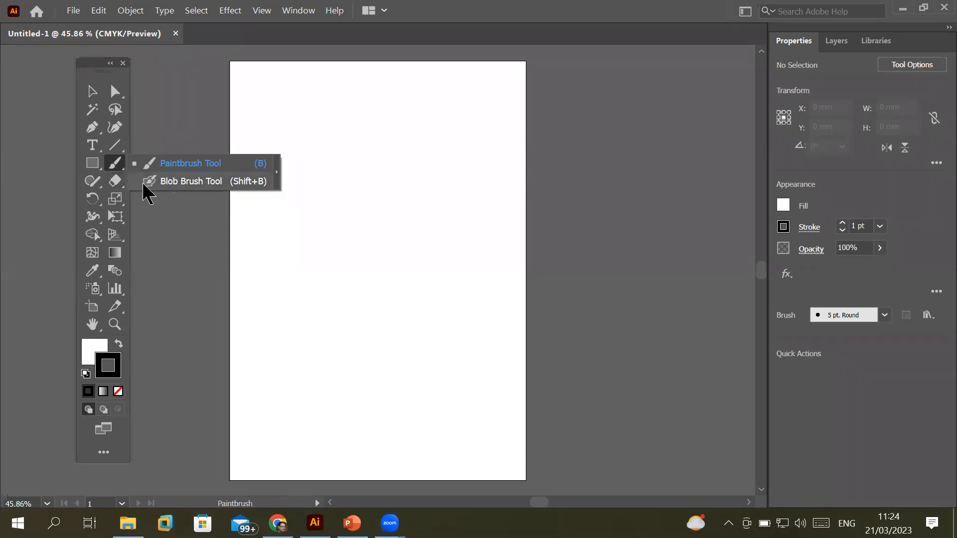
click(94, 182)
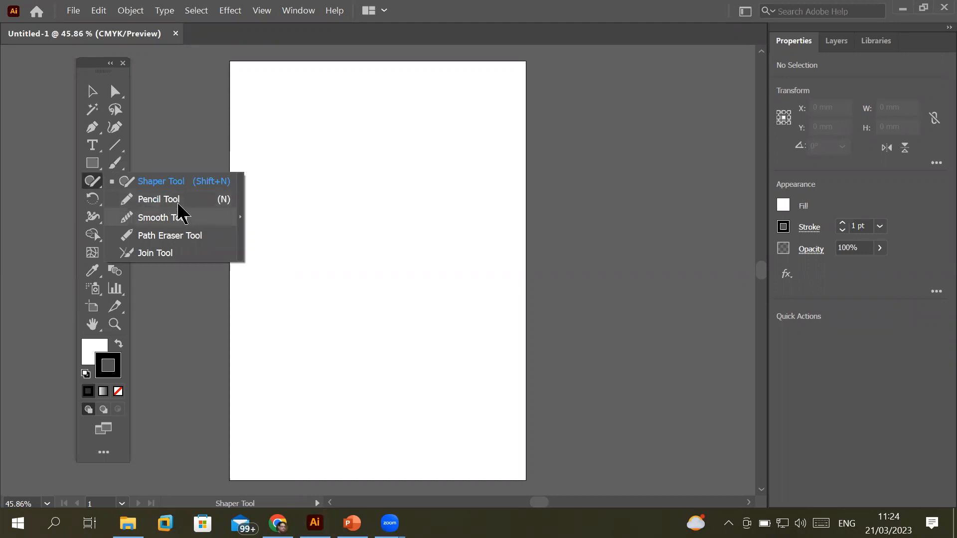
click(114, 166)
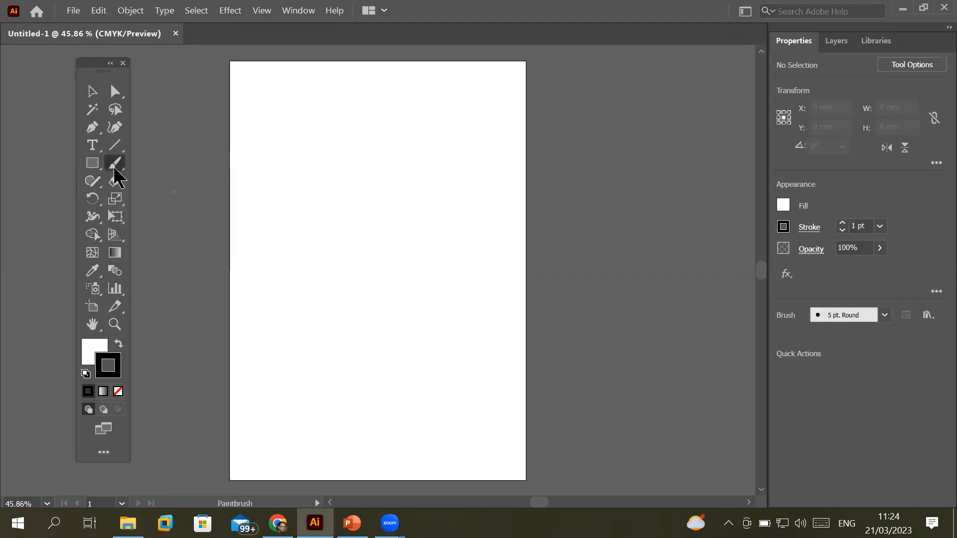
click(74, 11)
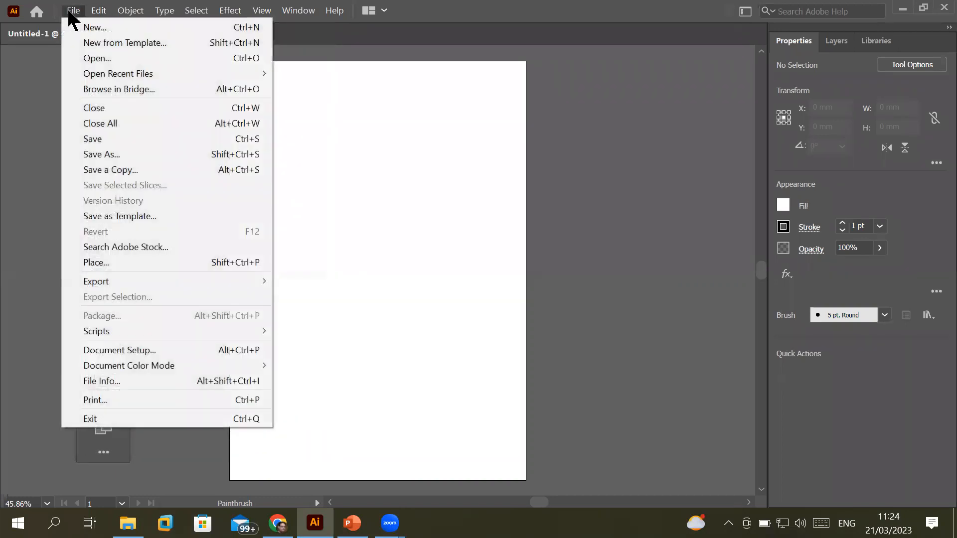
Start Place and browse on drive D to the 9626_w22_sf_04 confidential source files folder
click(118, 262)
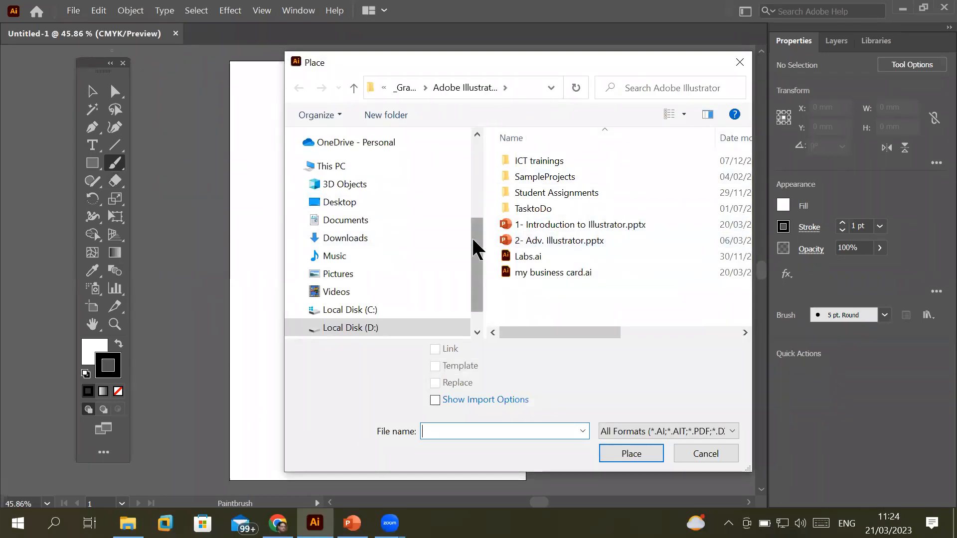
click(477, 332)
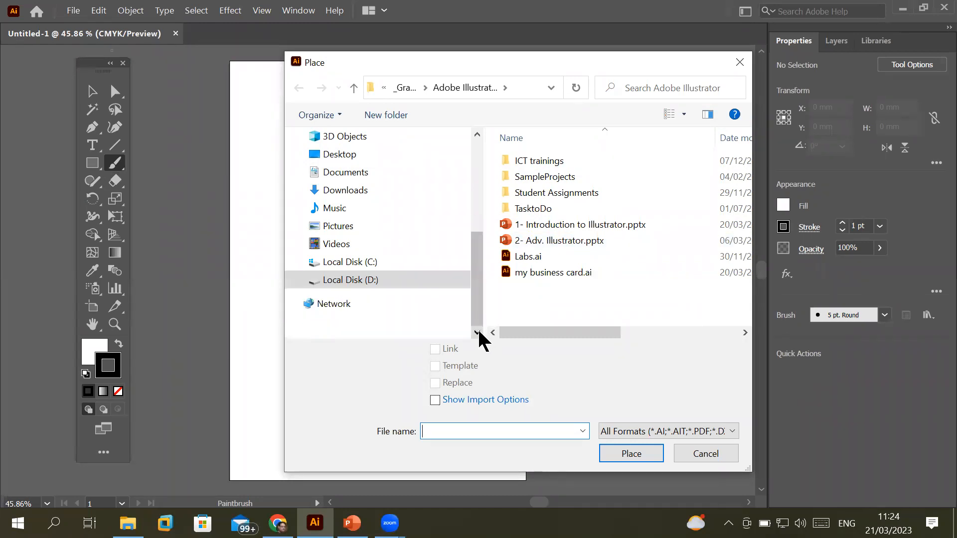
click(388, 276)
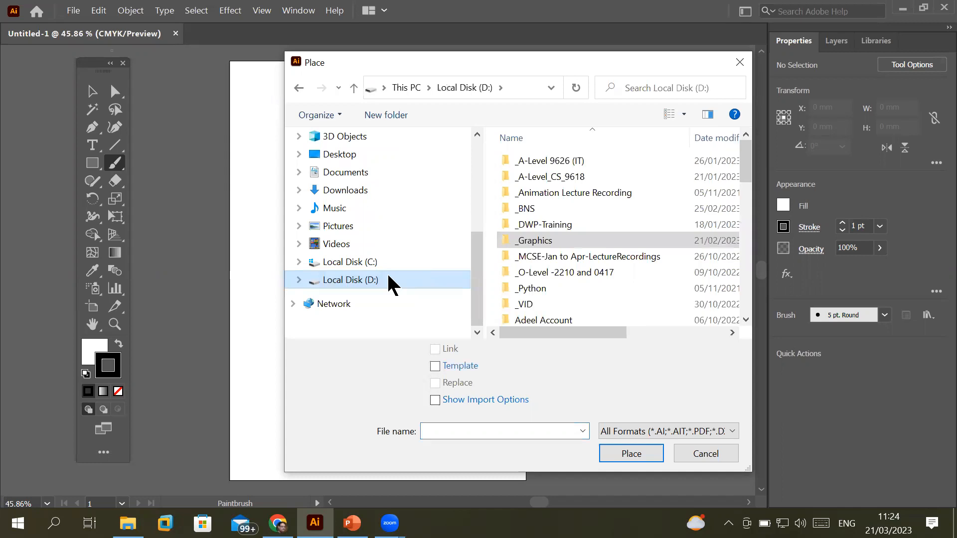
double_click(553, 161)
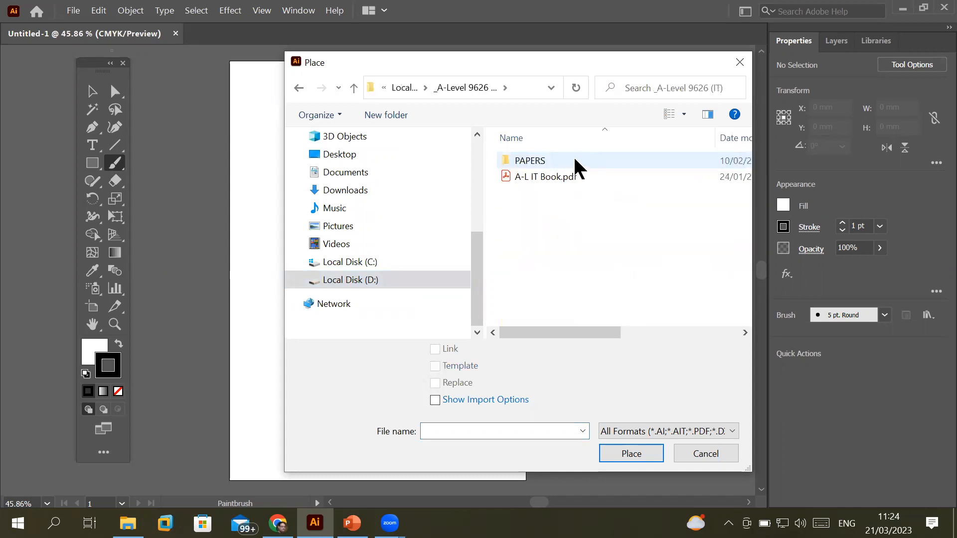
double_click(573, 158)
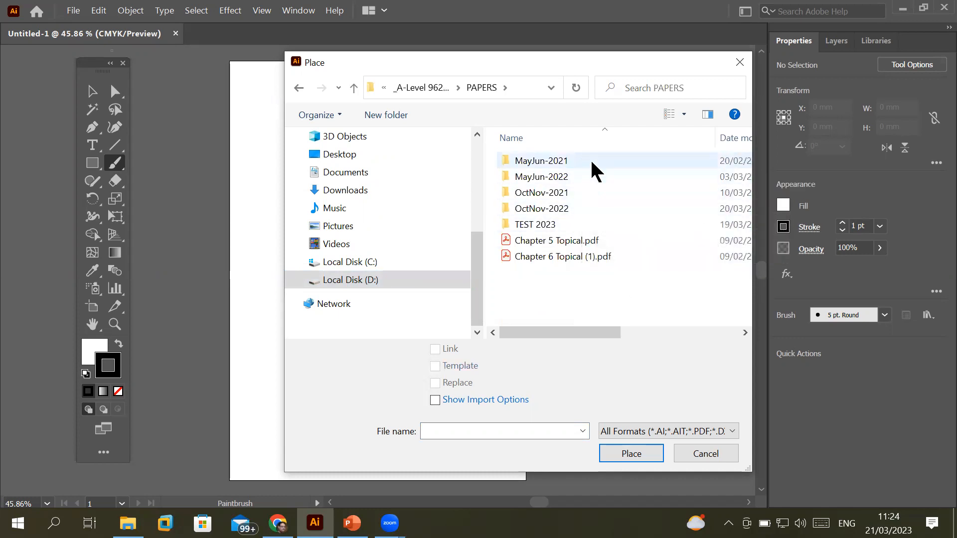
double_click(586, 209)
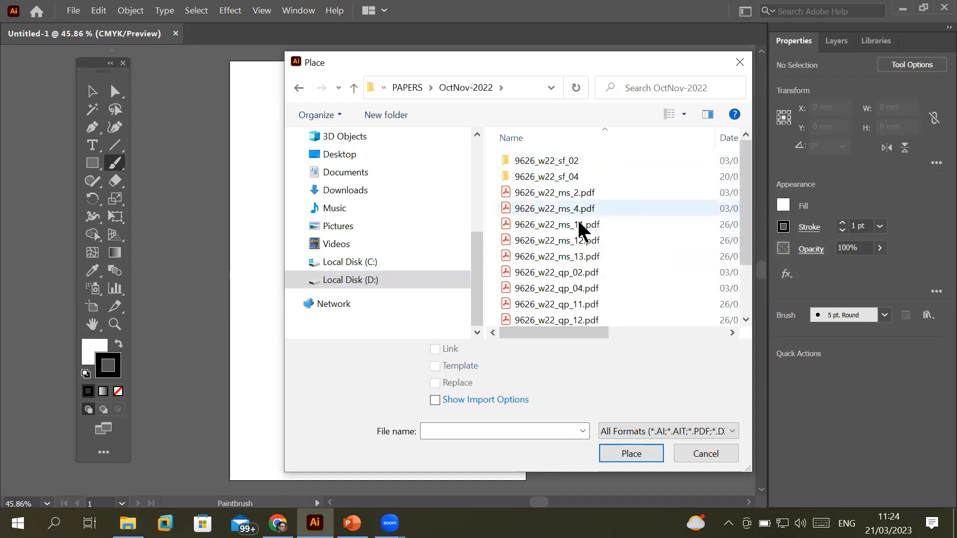
double_click(581, 177)
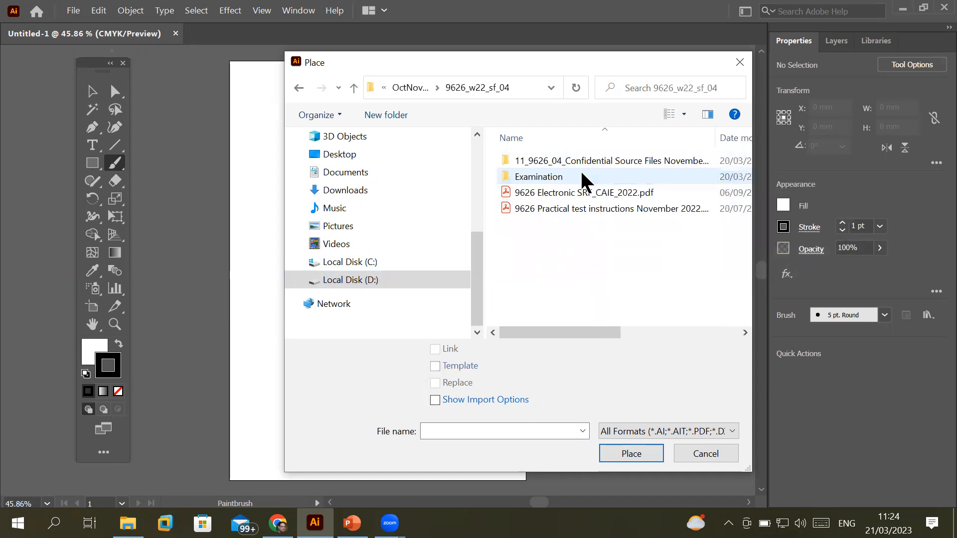
double_click(592, 160)
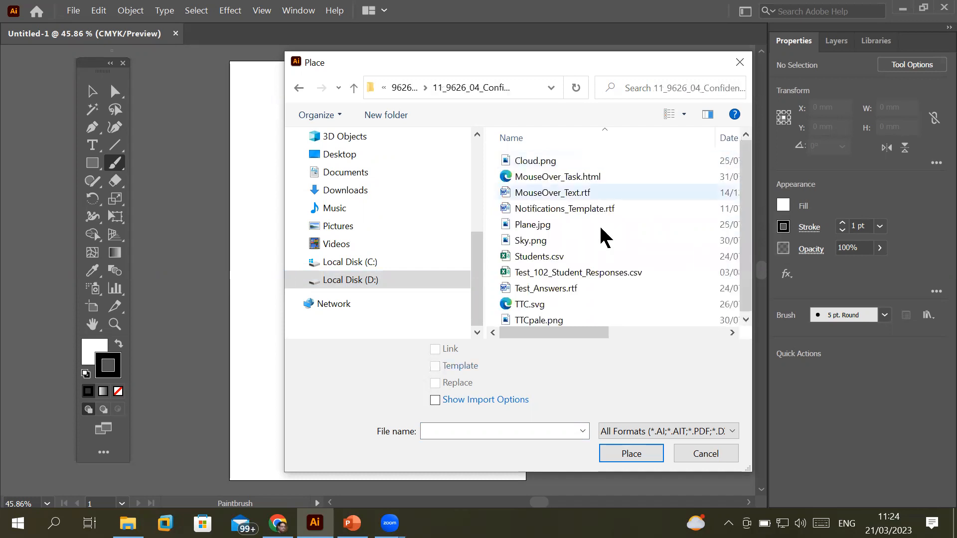
Place Plane.jpg as a linked image
click(551, 275)
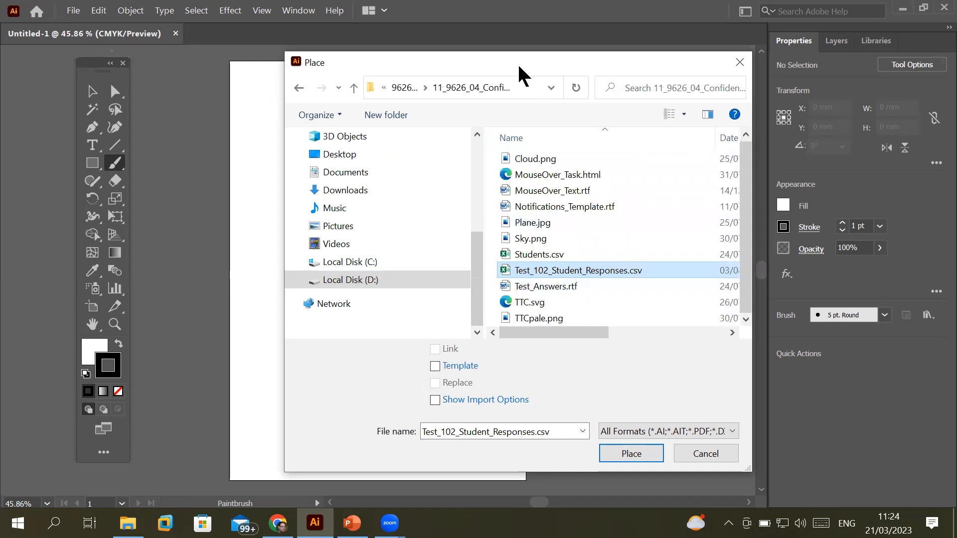
drag(518, 63, 377, 73)
click(393, 232)
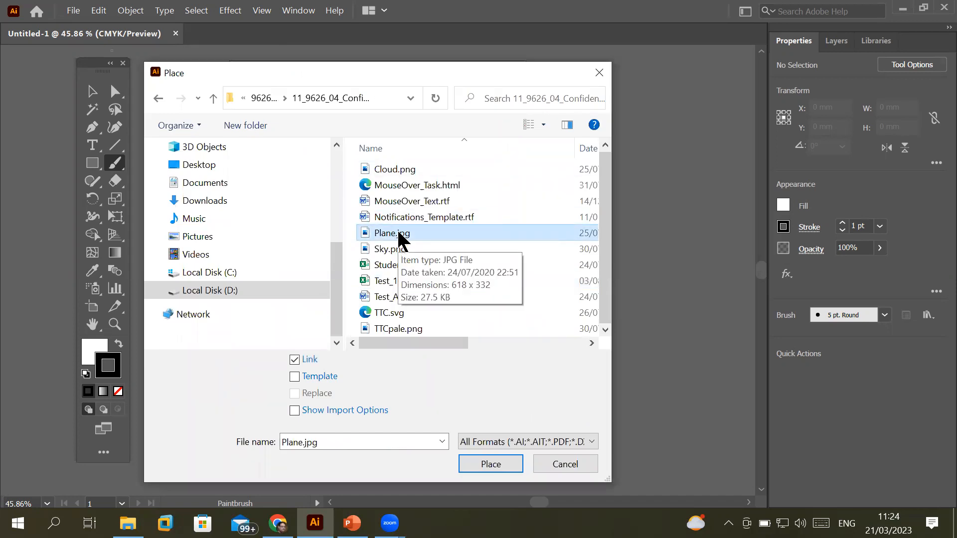
click(498, 463)
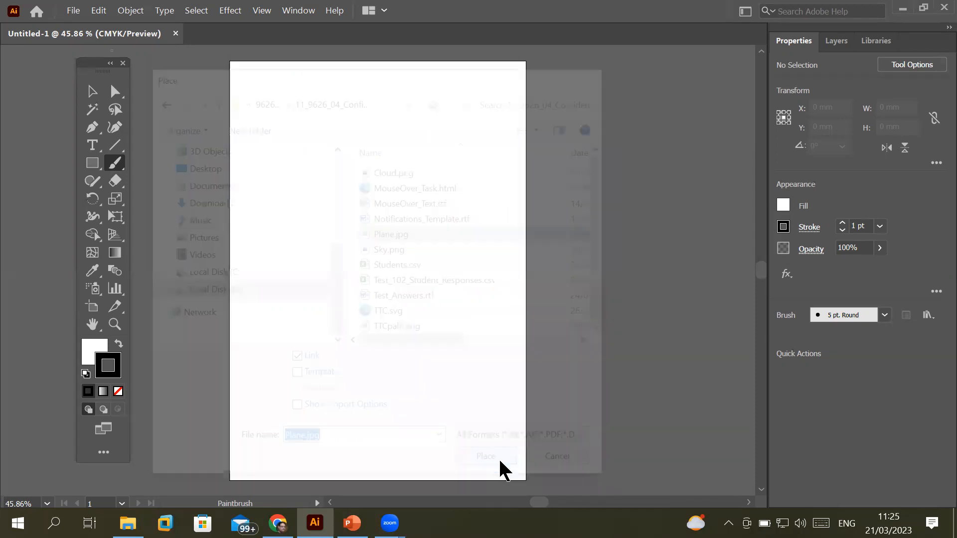
Size the placed plane image across the upper part of the artboard
drag(428, 222, 478, 264)
key(b)
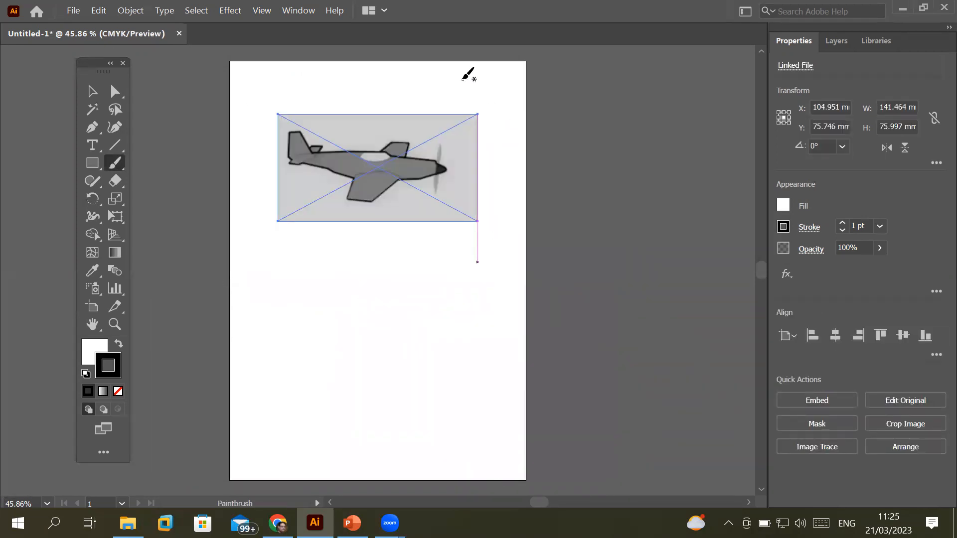
scroll(468, 77, up, 3)
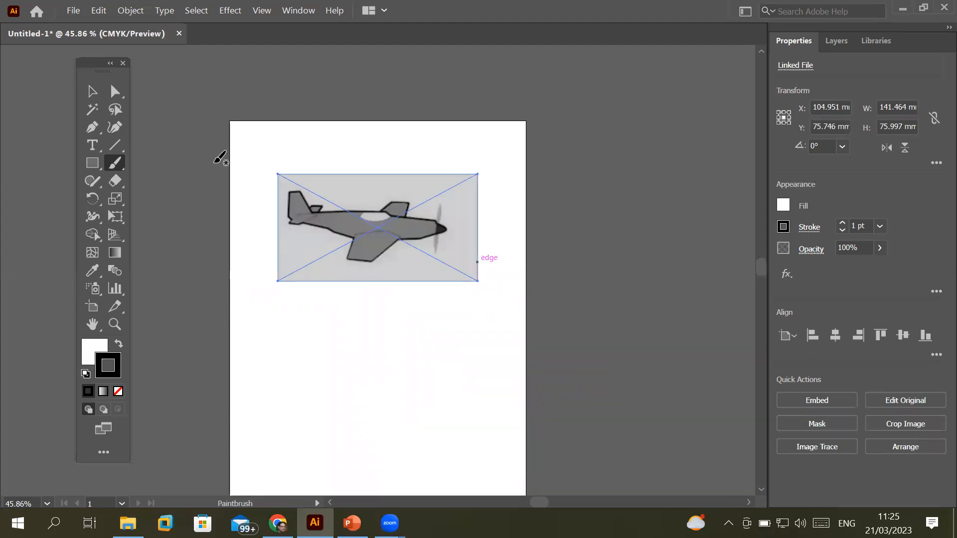
Show the Control bar and embed the linked plane image
click(298, 12)
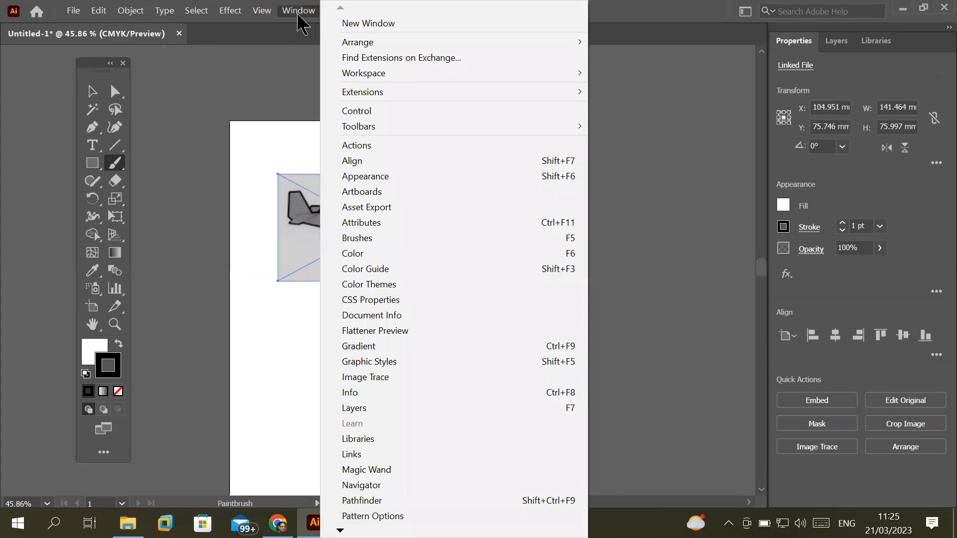
mouse_move(405, 79)
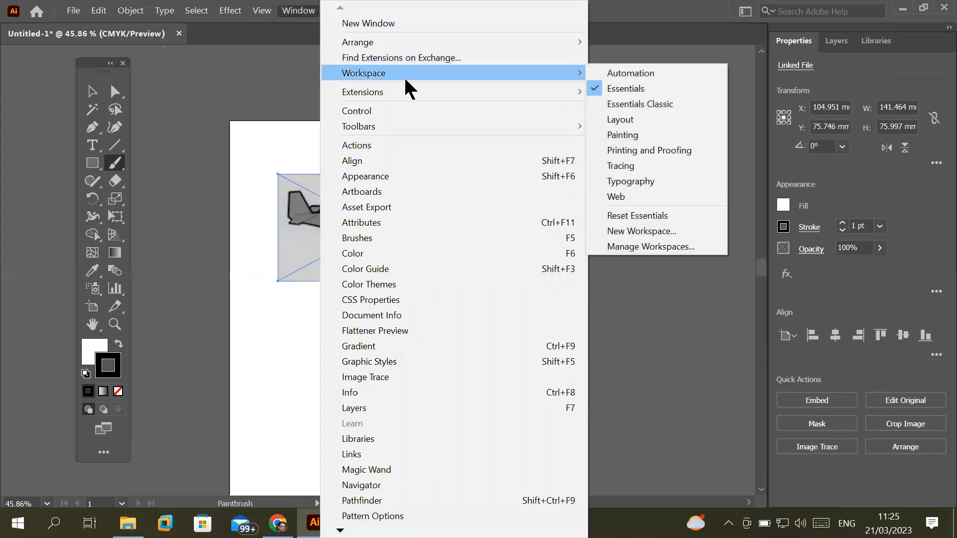
click(413, 110)
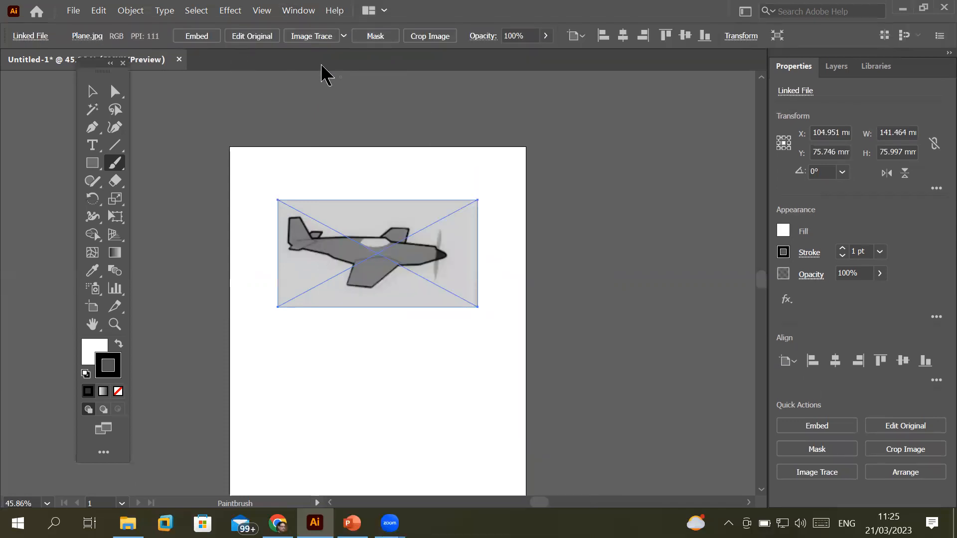
click(204, 38)
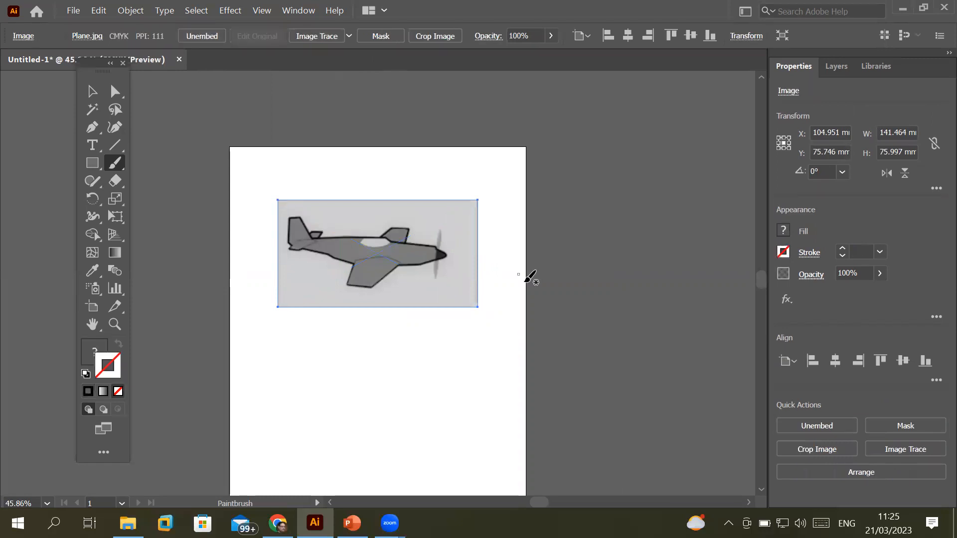
Move the plane image up and to the left with the Selection tool
click(92, 92)
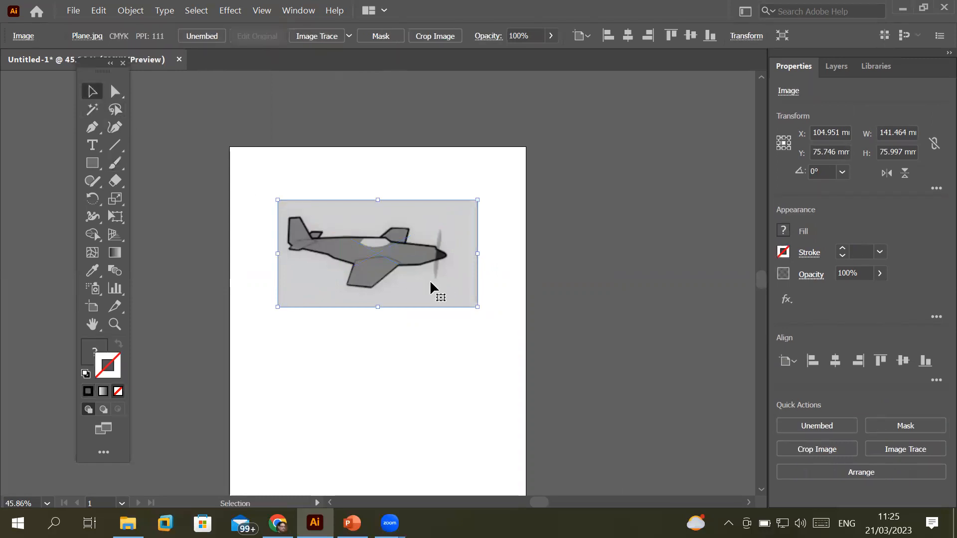
mouse_move(370, 243)
mouse_down()
mouse_move(349, 199)
mouse_move(367, 227)
mouse_up()
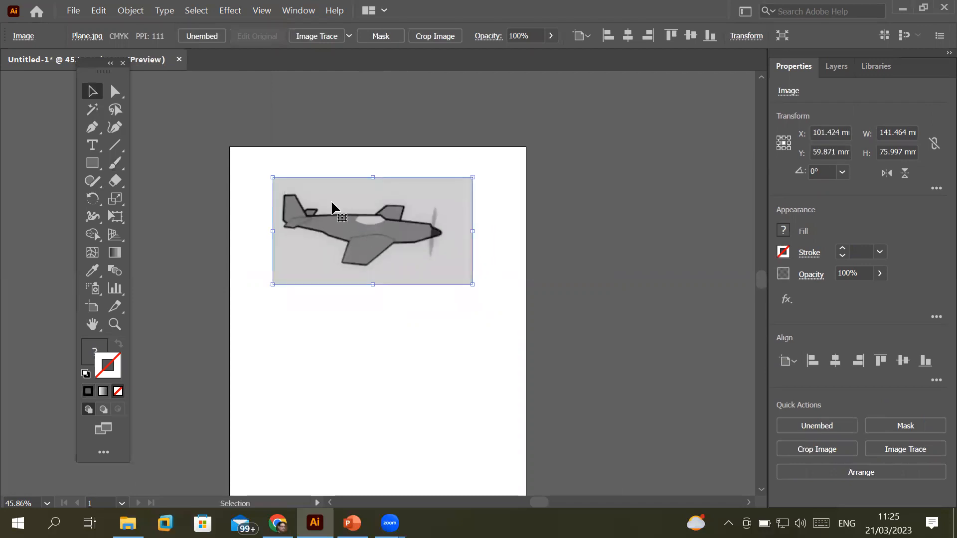
scroll(333, 202, up, 2)
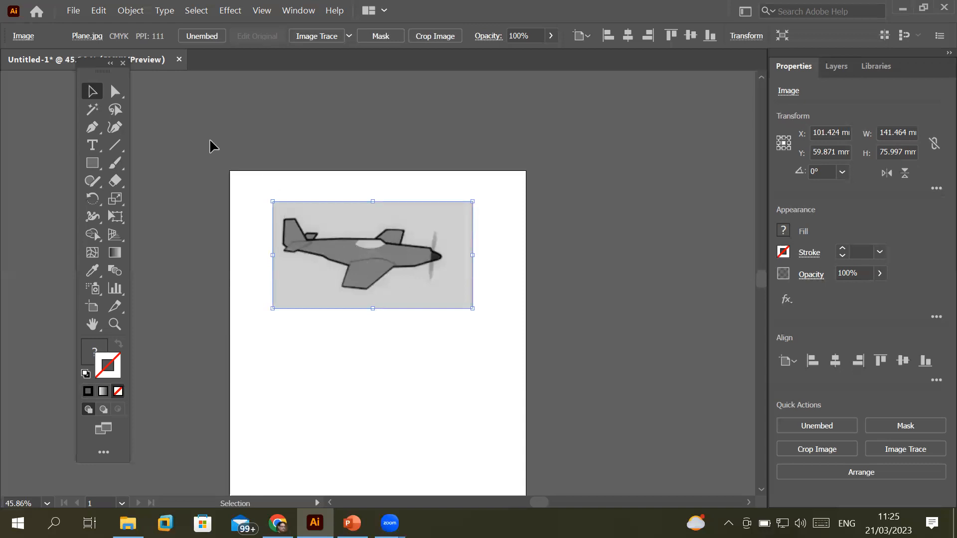
Enable Zoom with Mouse Wheel in General preferences and confirm
click(99, 11)
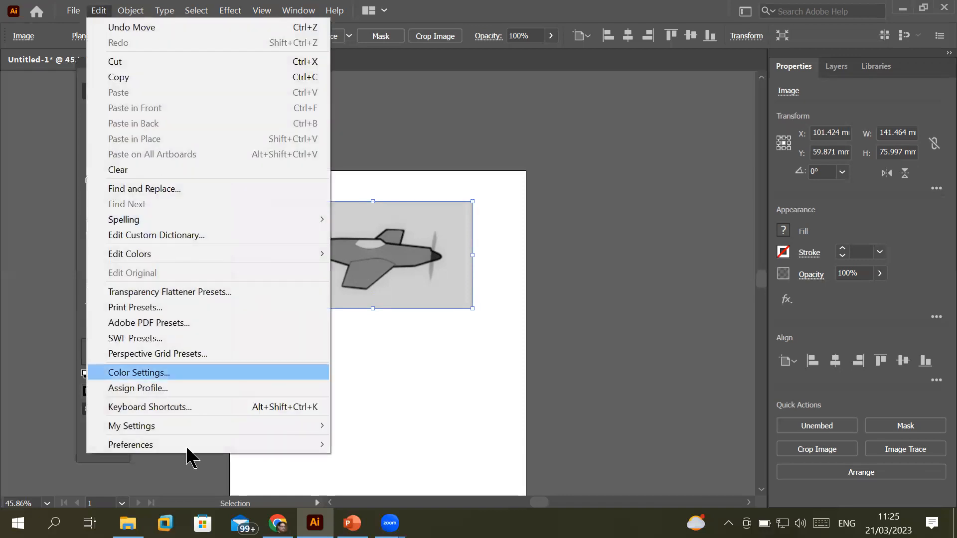
mouse_move(189, 448)
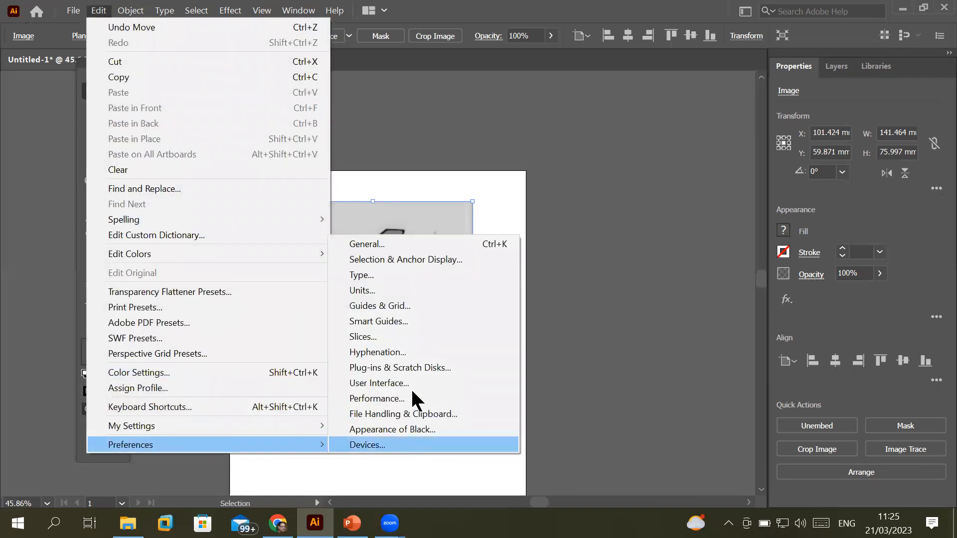
click(429, 243)
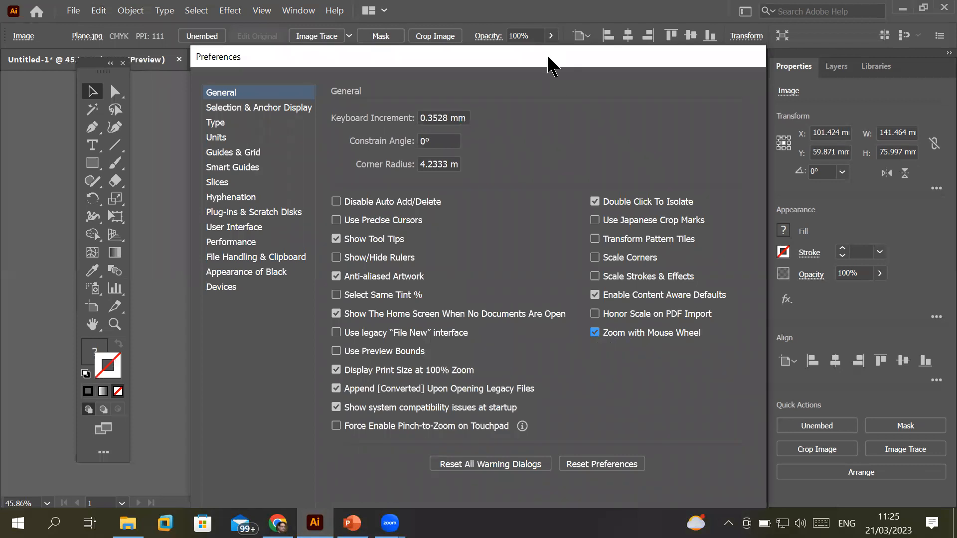
drag(546, 54, 560, 19)
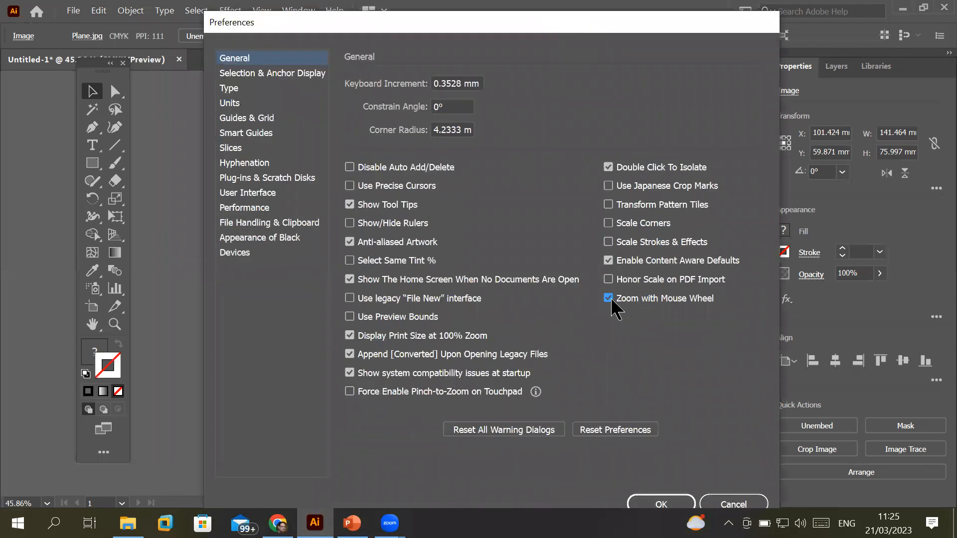
click(243, 63)
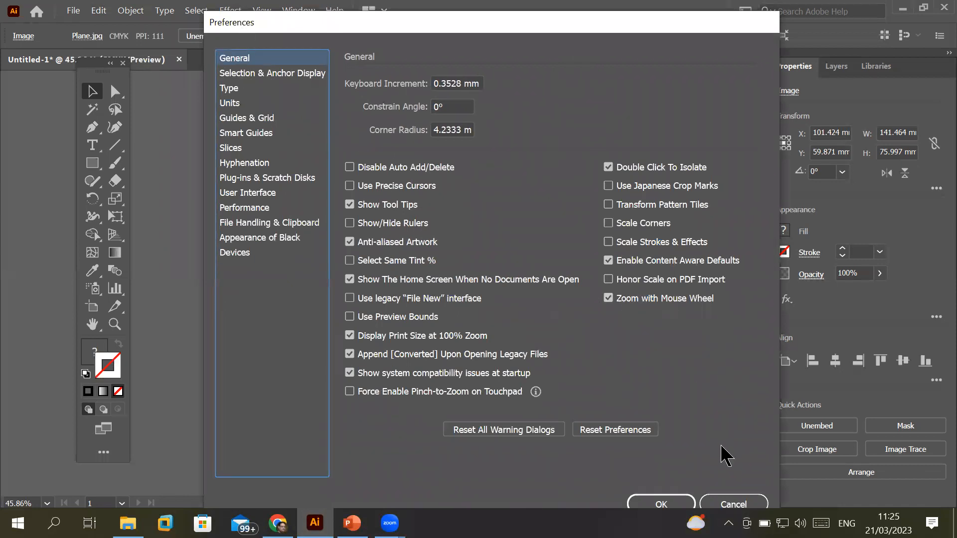
drag(523, 31, 631, 23)
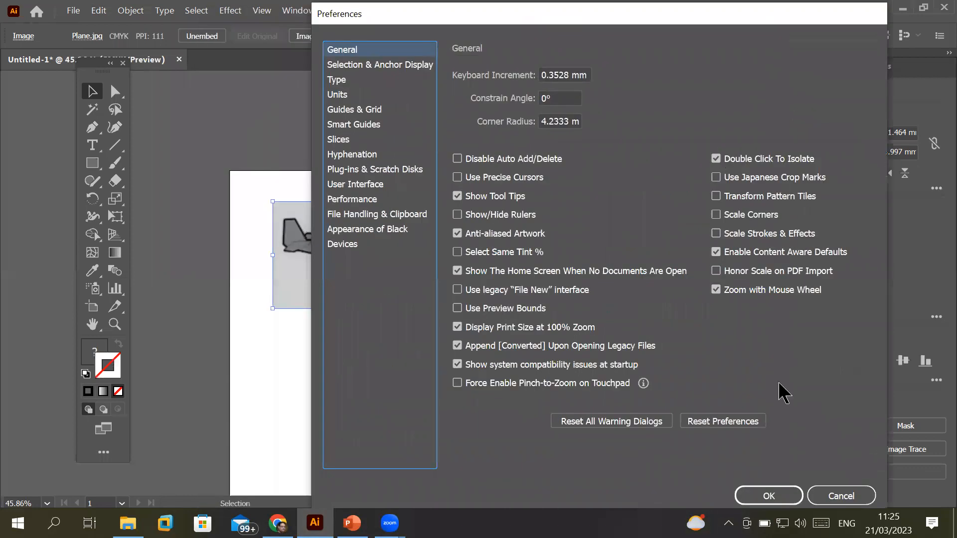
click(783, 489)
Zoom around the artboard and drag the plane image lower
scroll(412, 240, up, 3)
scroll(356, 222, up, 2)
scroll(356, 223, down, 6)
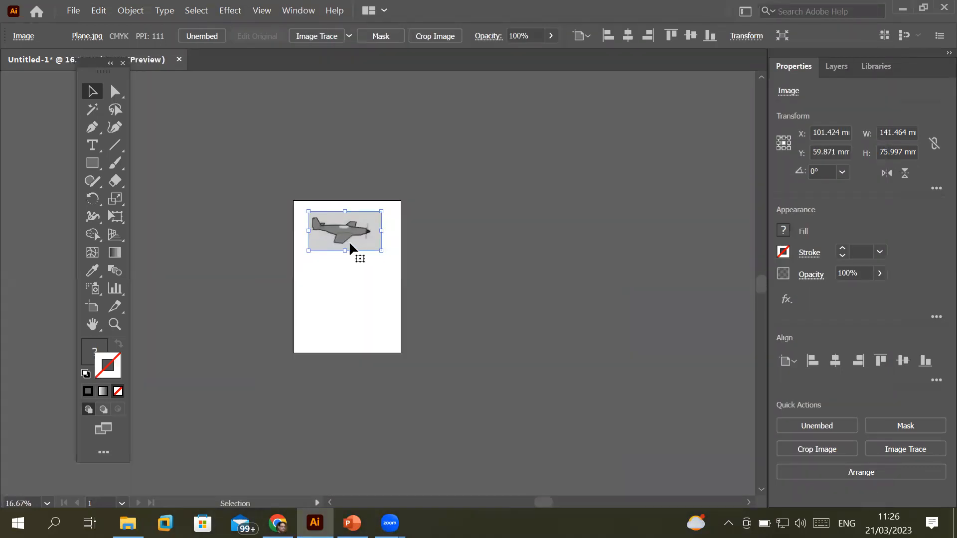
scroll(315, 229, up, 10)
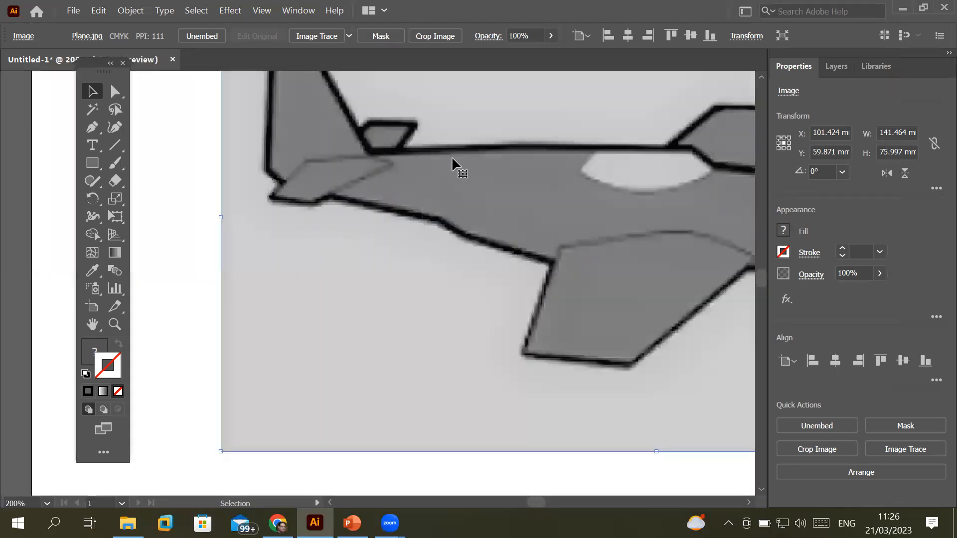
scroll(490, 145, up, 2)
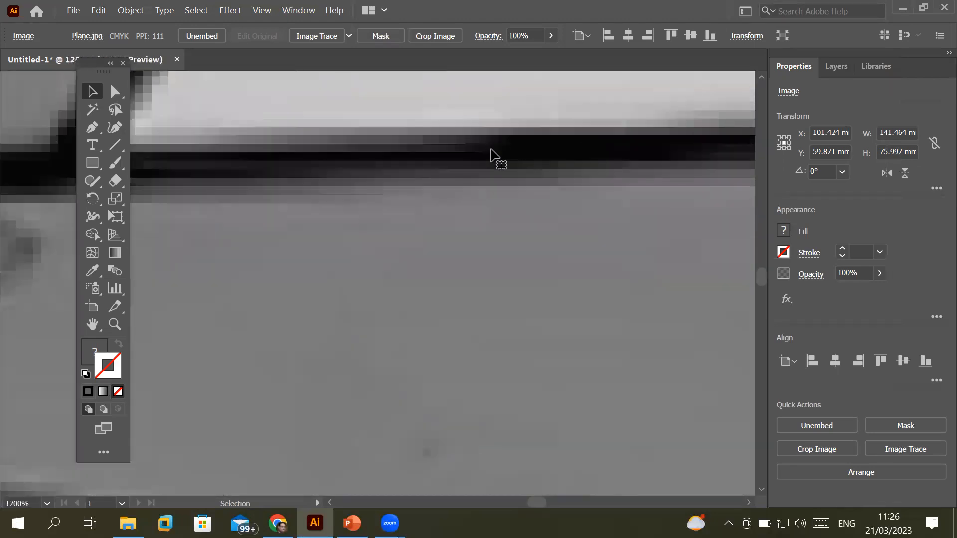
scroll(490, 155, down, 2)
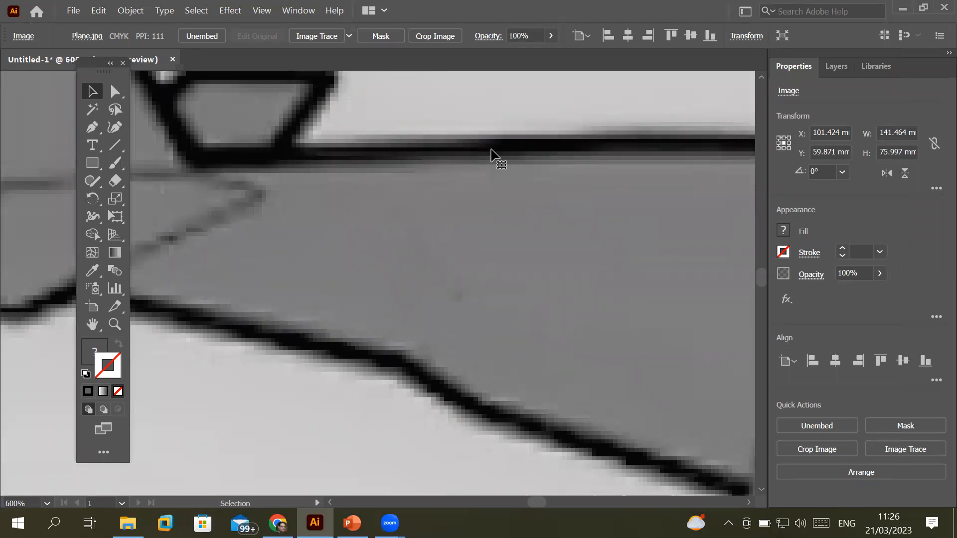
scroll(490, 155, down, 4)
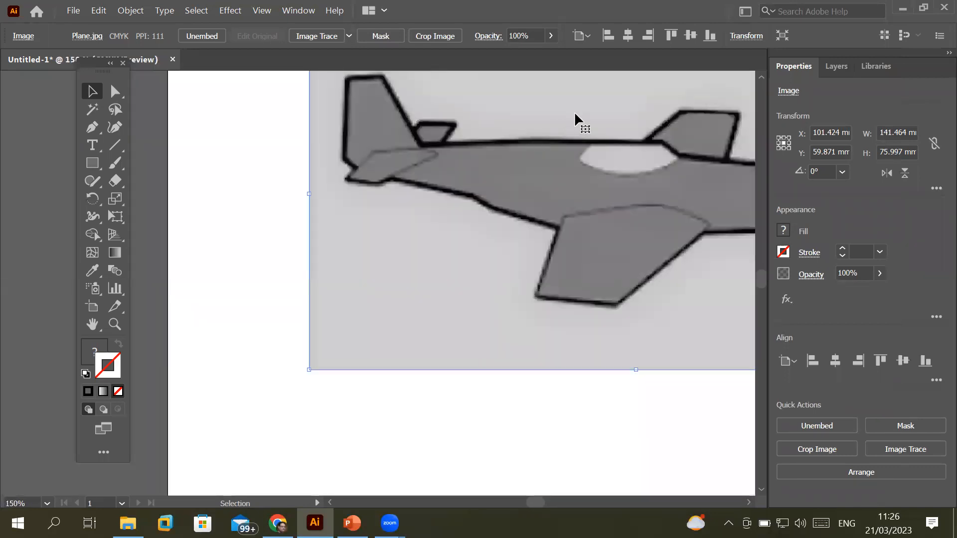
scroll(591, 112, down, 2)
drag(591, 112, 610, 224)
Move the plane image right to X 108.623 mm, Y 100.802 mm
scroll(544, 205, up, 3)
scroll(404, 262, up, 2)
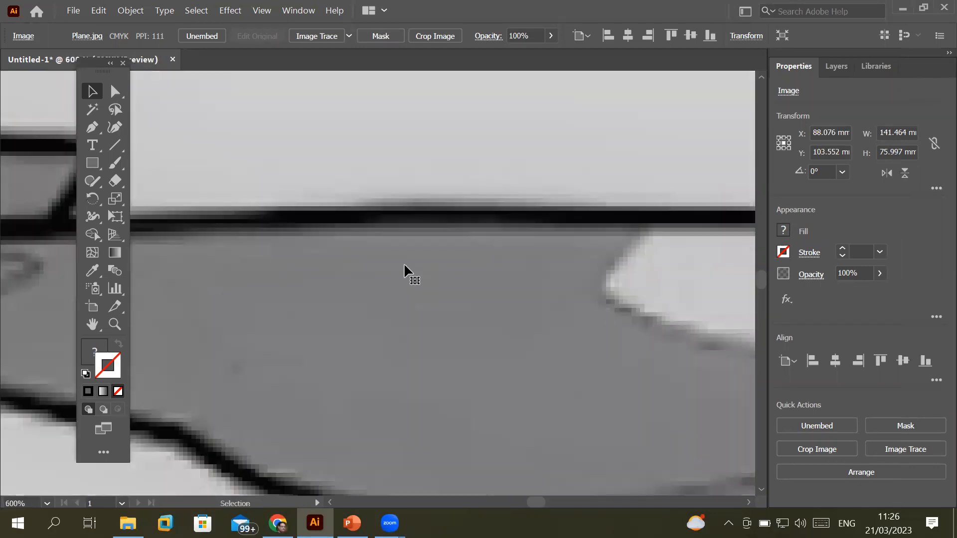
scroll(404, 262, up, 1)
scroll(732, 298, up, 6)
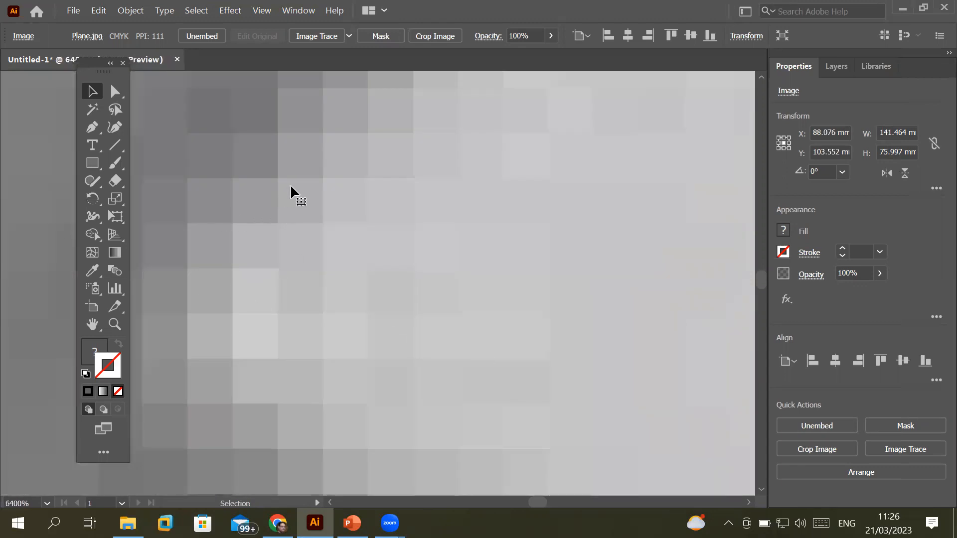
scroll(284, 241, down, 3)
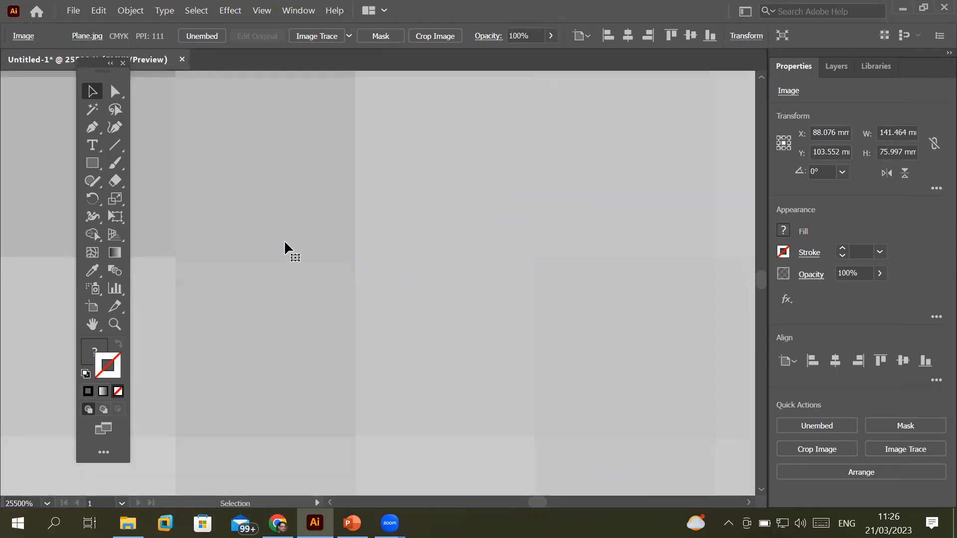
scroll(285, 242, down, 9)
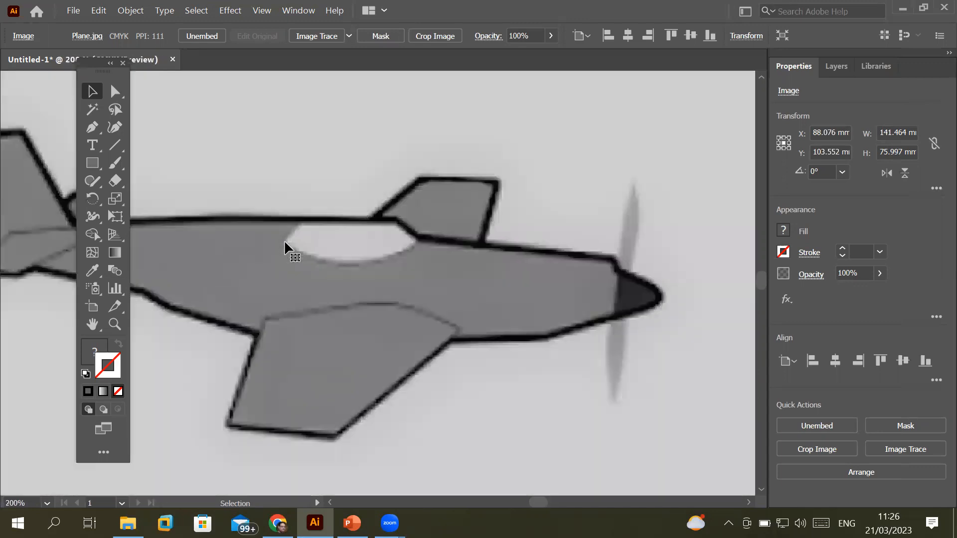
drag(251, 270, 319, 250)
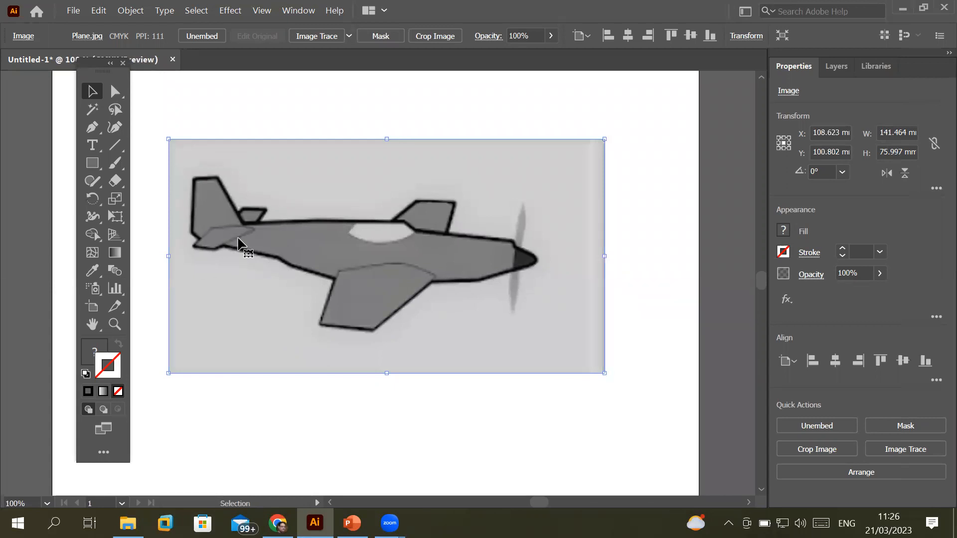
Choose the Pencil Tool from the Shaper group, briefly checking the Pen tools
click(95, 185)
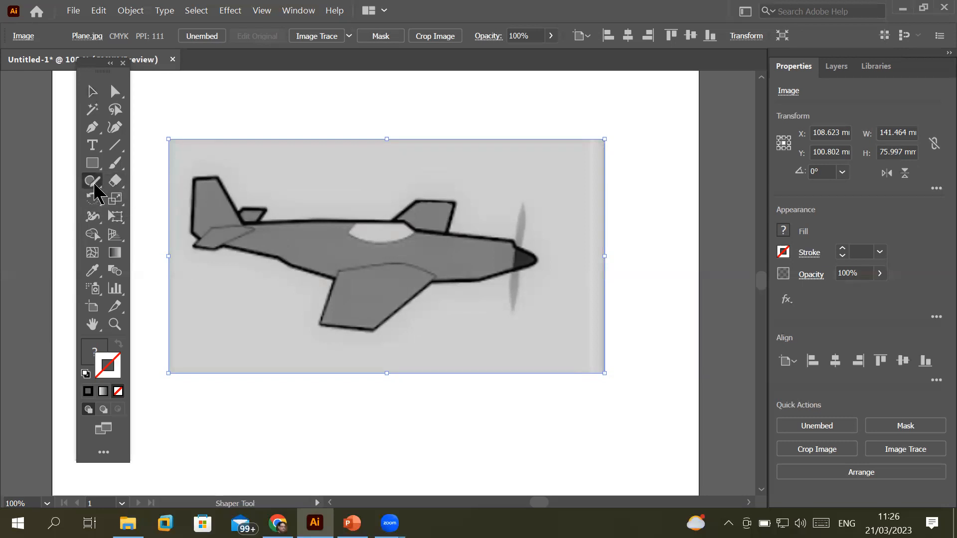
click(94, 185)
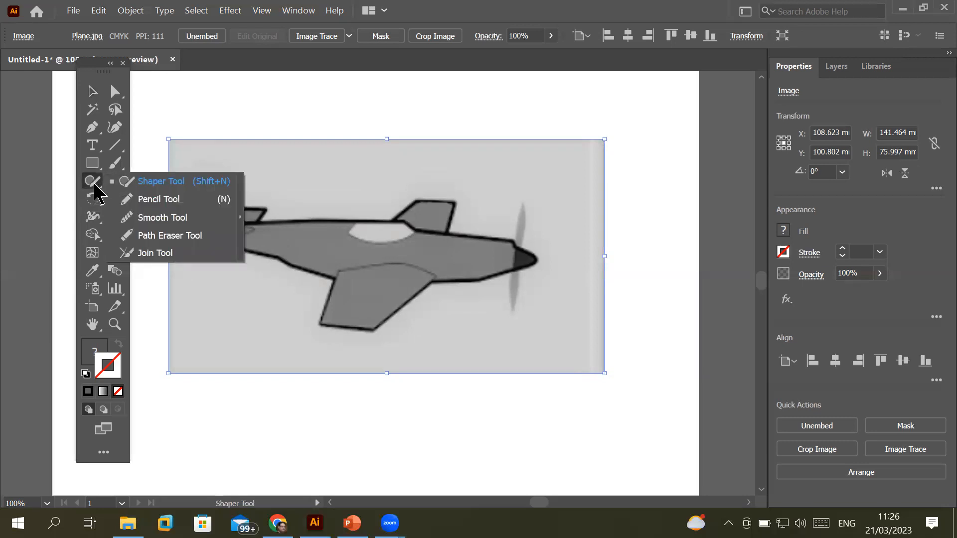
click(179, 200)
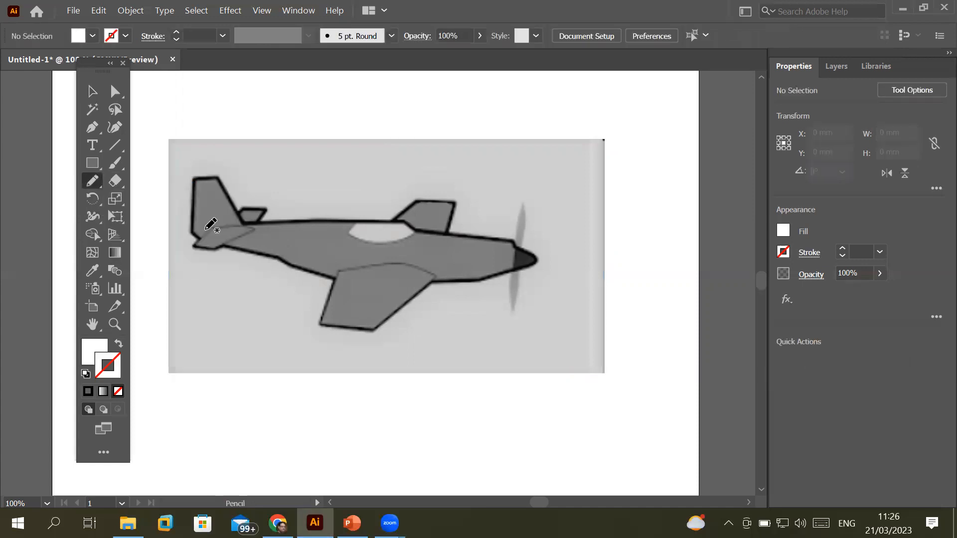
click(93, 129)
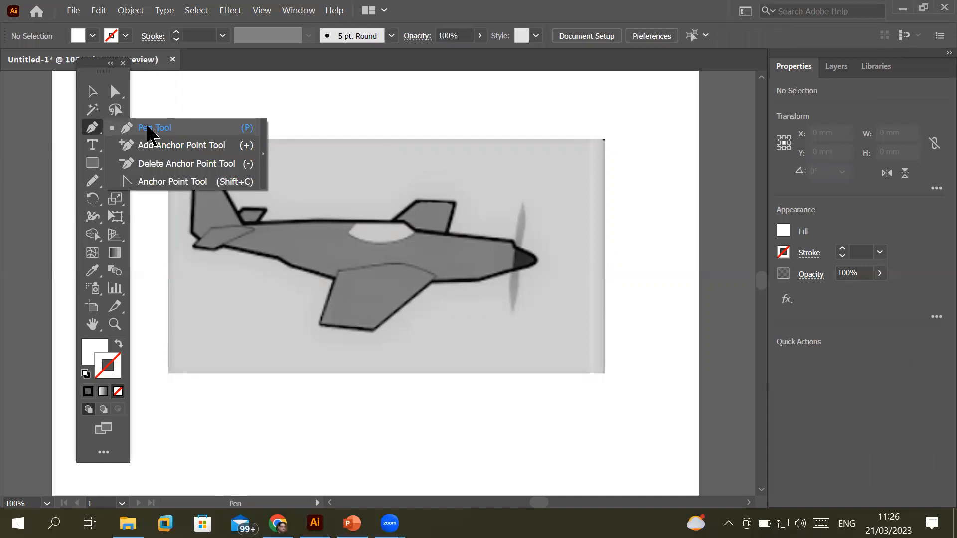
click(97, 182)
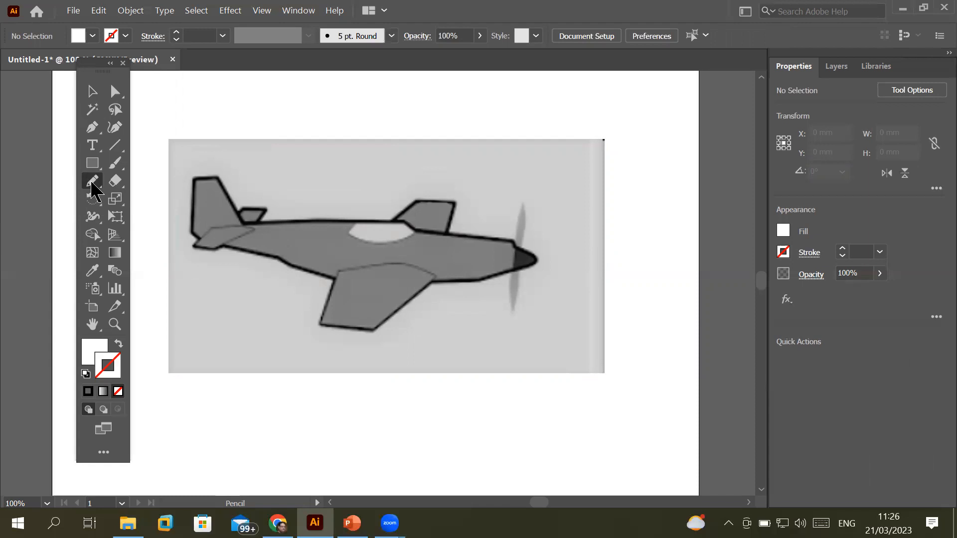
Set Pencil Tool Options Fidelity fully to Accurate and confirm
double_click(92, 184)
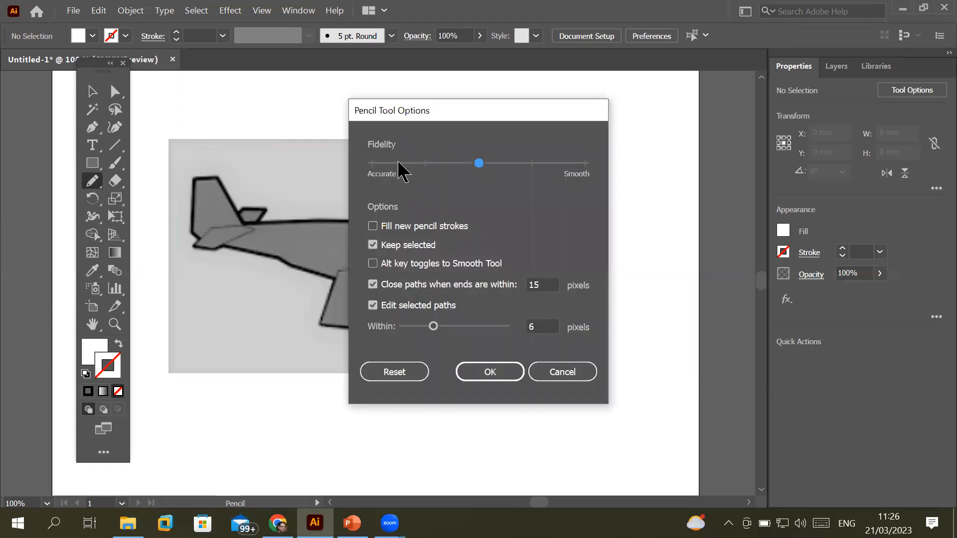
click(588, 168)
click(374, 168)
click(475, 171)
drag(479, 165, 383, 173)
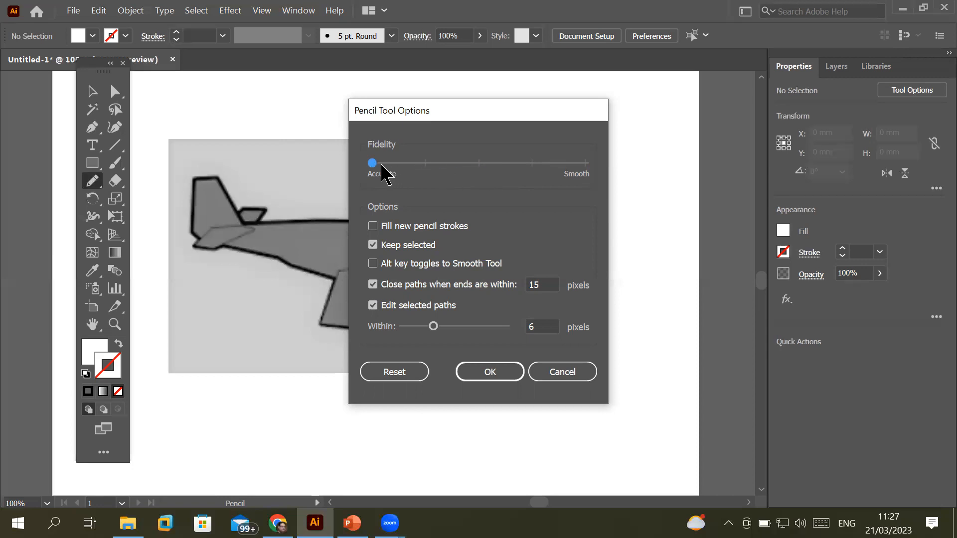
click(510, 372)
scroll(740, 464, down, 3)
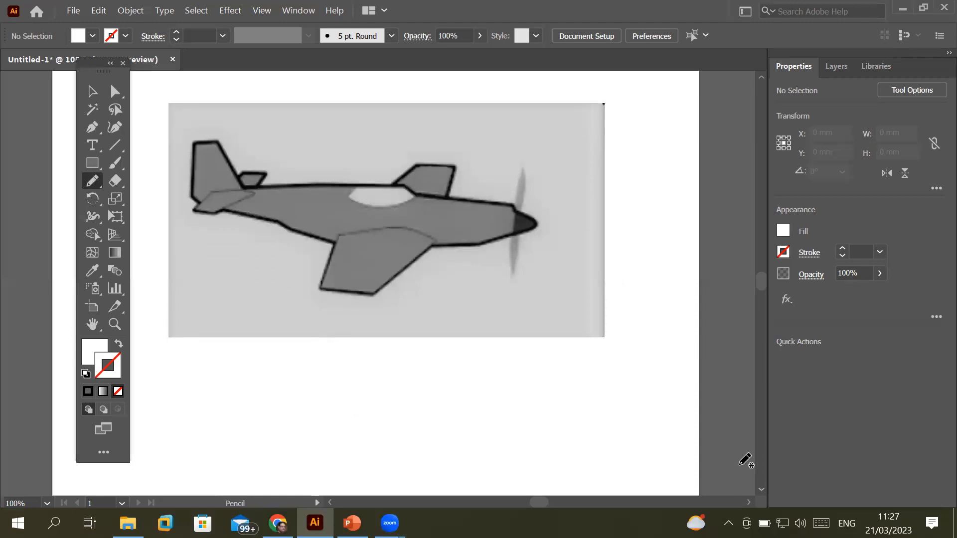
Draw a wavy pencil line beneath the plane, about 107.932 × 17.857 mm
mouse_move(629, 367)
mouse_down()
mouse_move(625, 399)
mouse_move(517, 394)
mouse_move(459, 412)
mouse_move(401, 393)
mouse_move(361, 421)
mouse_move(296, 402)
mouse_up()
scroll(498, 411, up, 6)
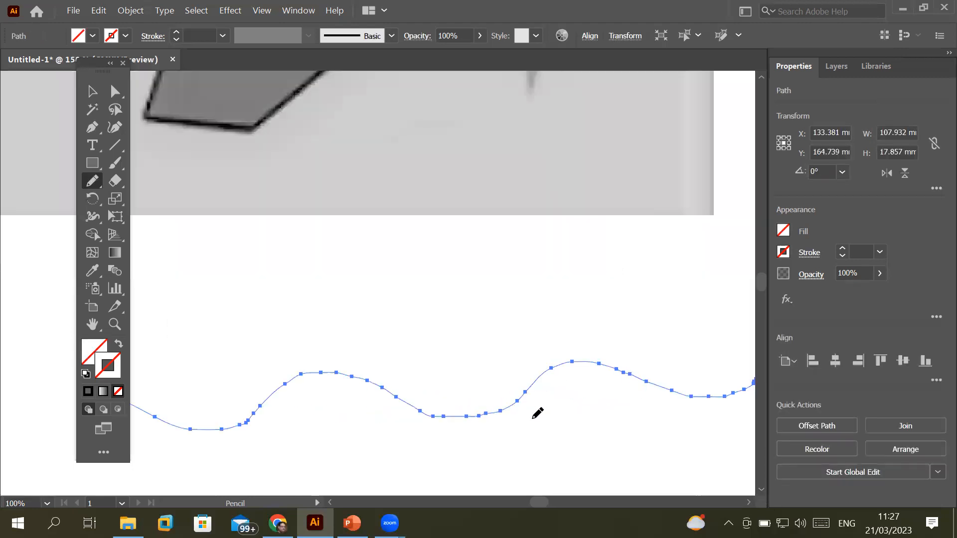
scroll(415, 421, up, 6)
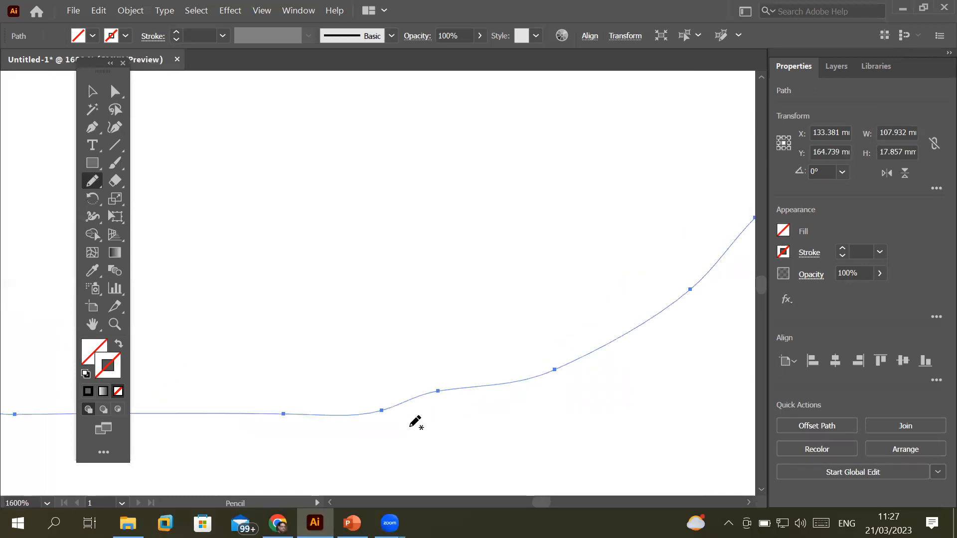
scroll(524, 334, down, 7)
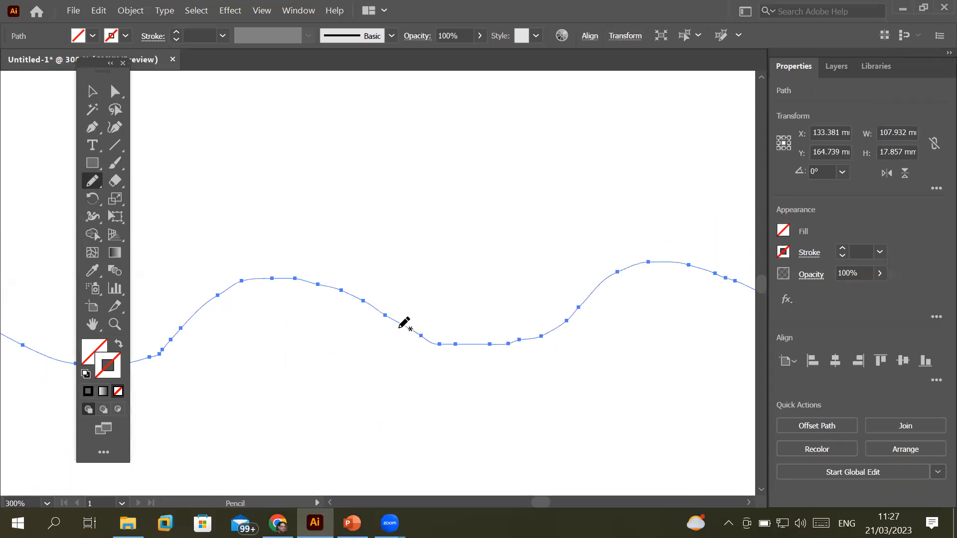
Switch to the Selection tool and zoom in to inspect the line's anchor points
click(92, 92)
scroll(428, 342, up, 2)
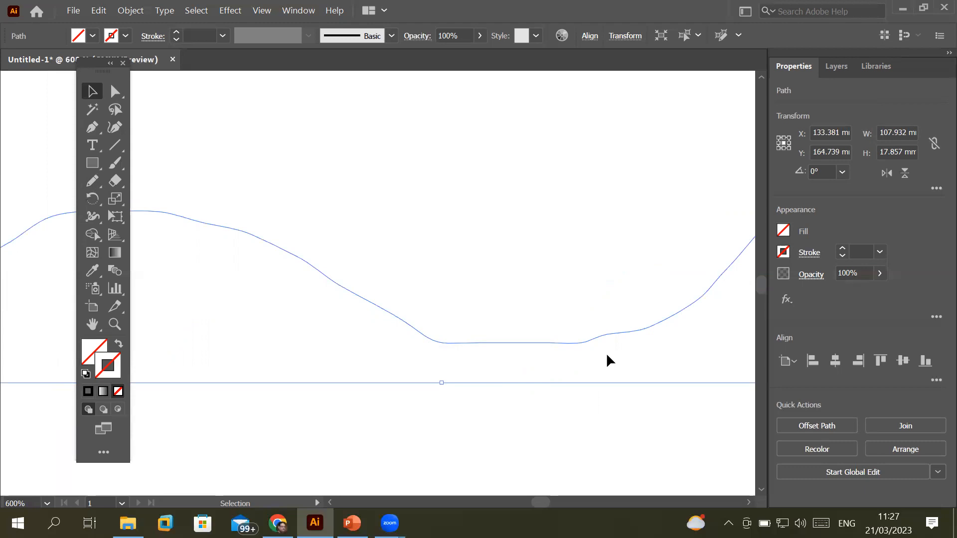
scroll(607, 356, down, 3)
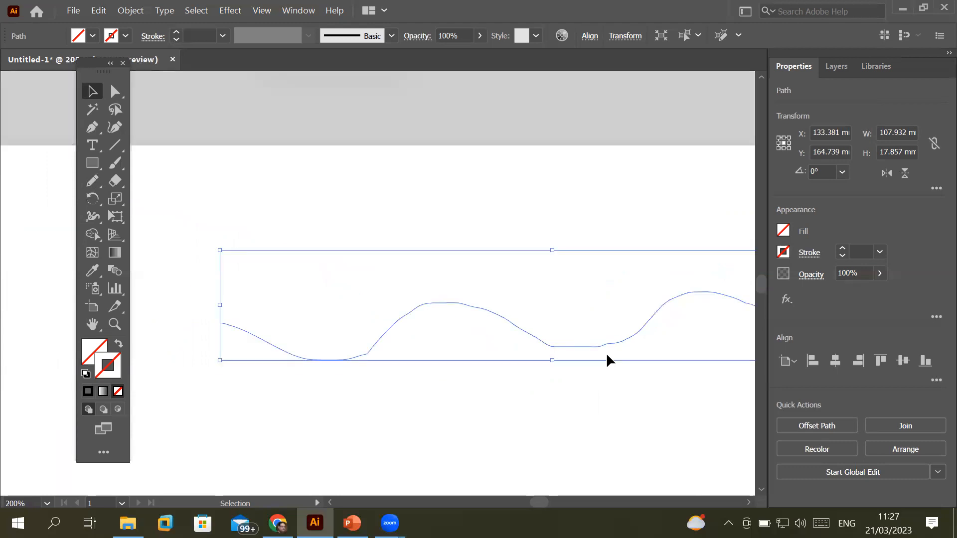
click(749, 504)
click(748, 504)
click(749, 504)
scroll(676, 409, down, 2)
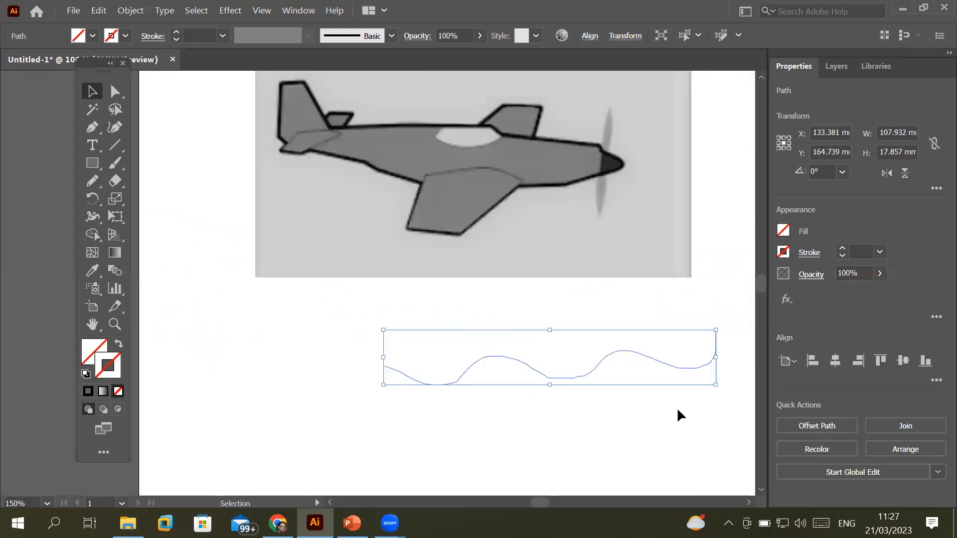
scroll(676, 408, down, 1)
scroll(727, 434, up, 2)
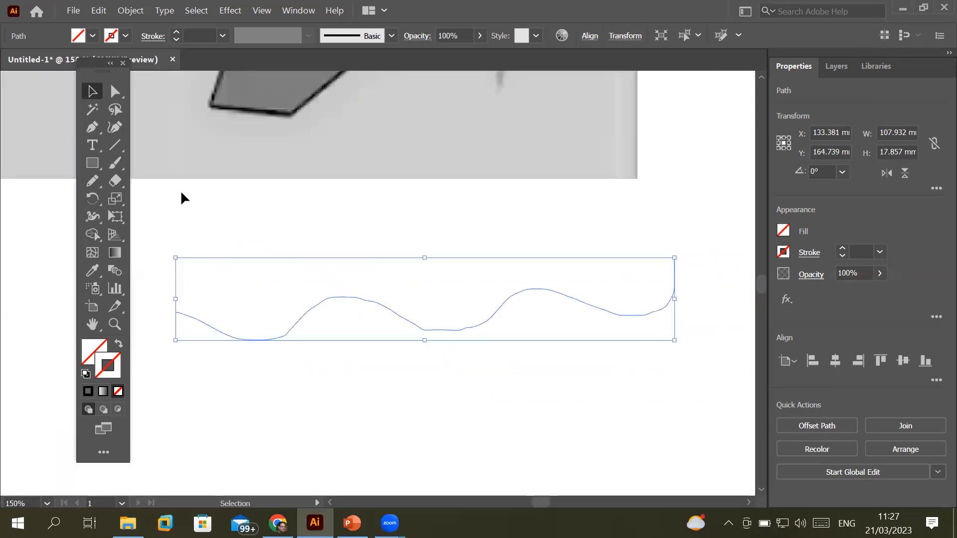
Set the Pencil Fidelity to Smooth and confirm
click(93, 182)
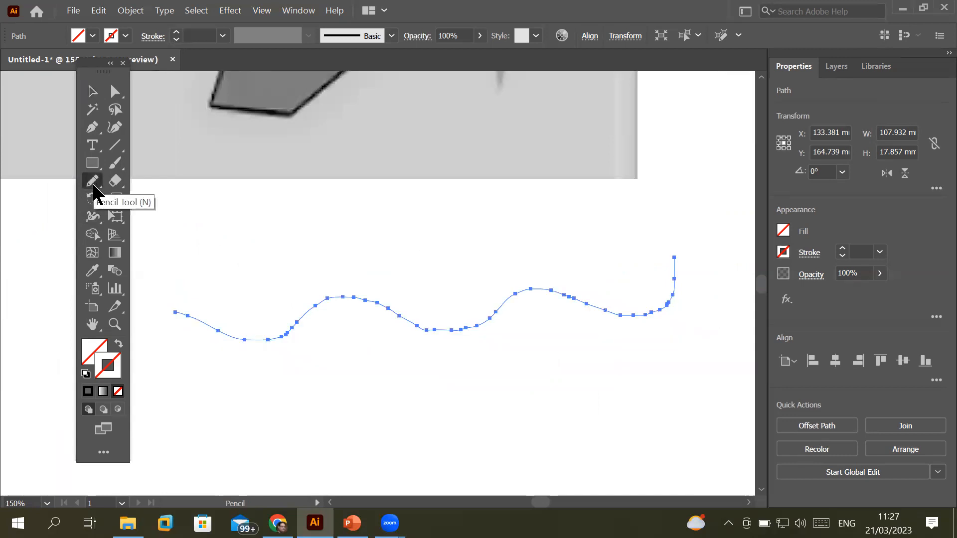
double_click(94, 183)
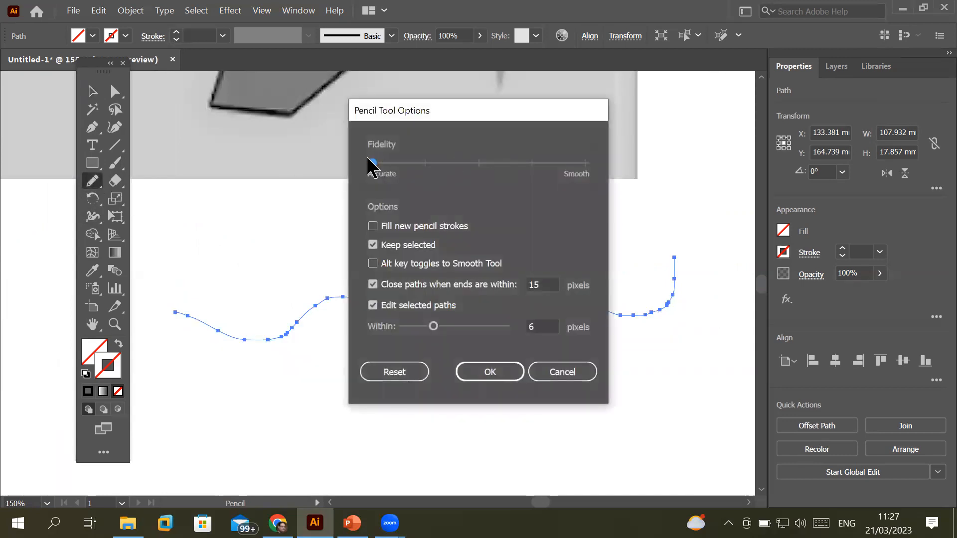
click(578, 165)
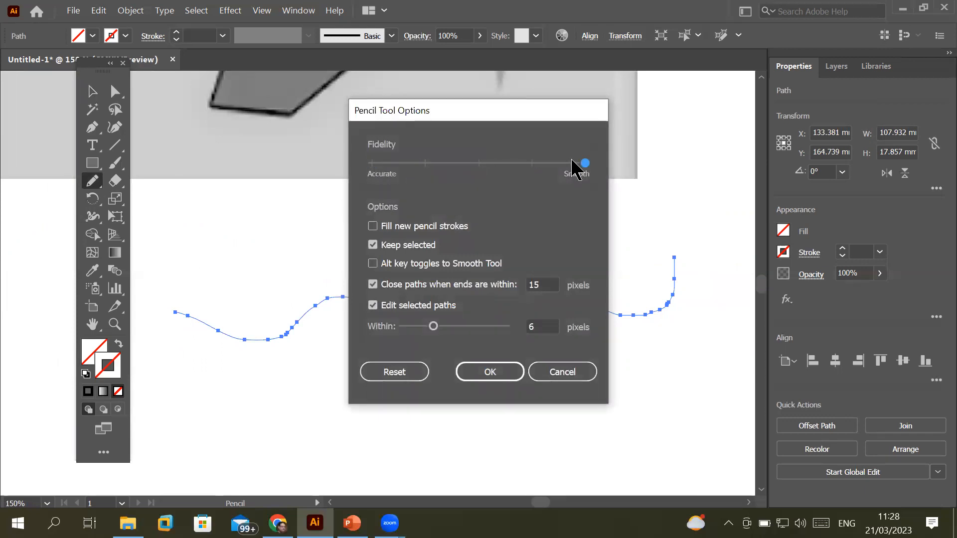
click(503, 374)
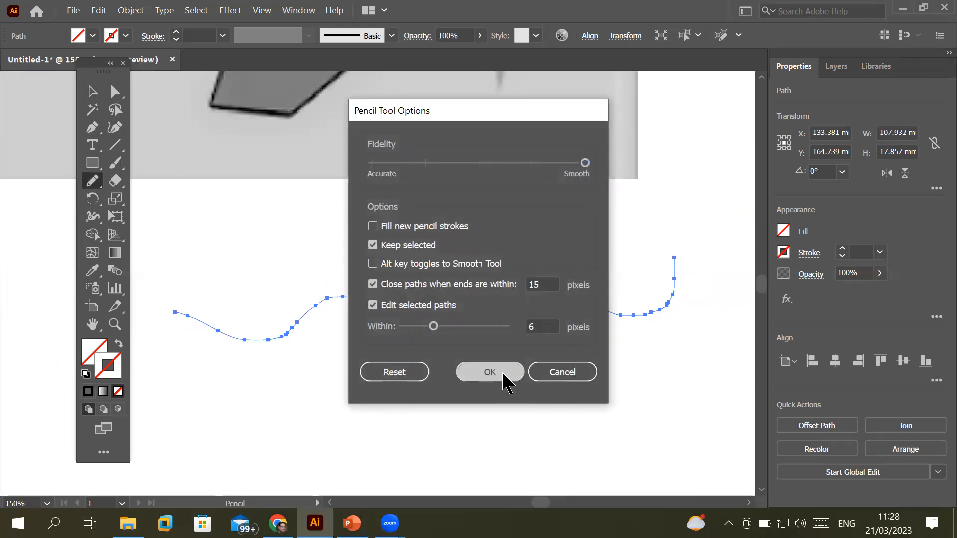
Draw a smoother wavy line below the image, 115.271 × 12.238 mm
mouse_move(689, 352)
mouse_down()
mouse_move(467, 401)
mouse_move(357, 376)
mouse_move(228, 405)
mouse_up()
drag(169, 374, 155, 370)
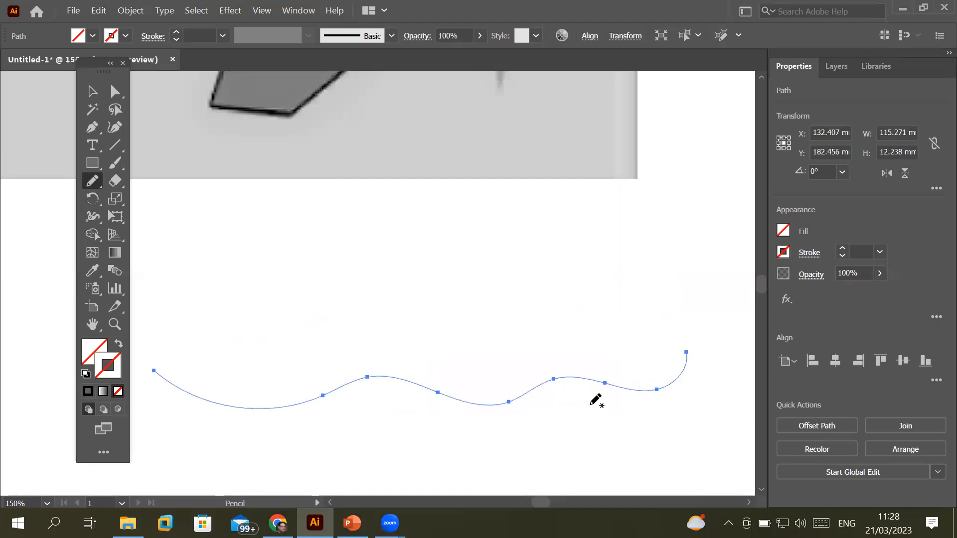
scroll(535, 401, up, 2)
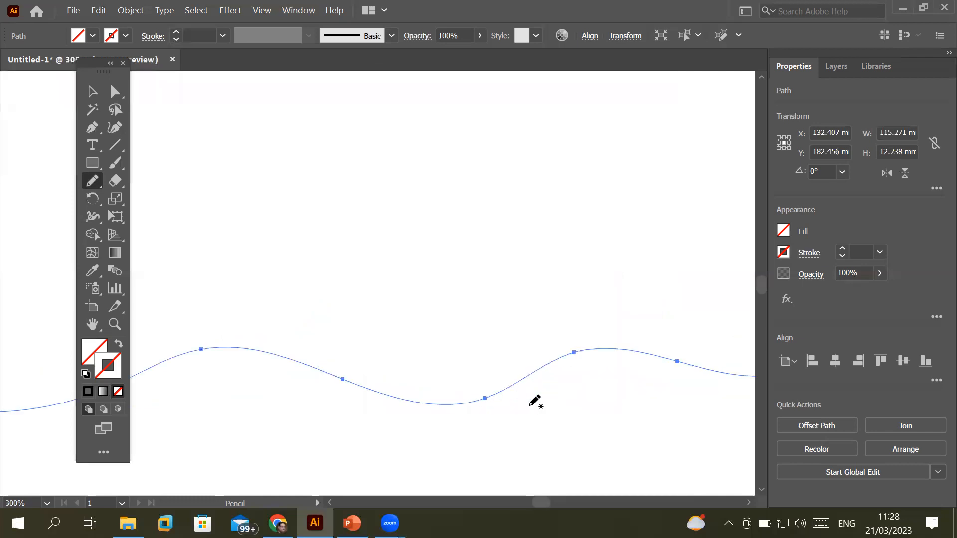
scroll(472, 405, down, 2)
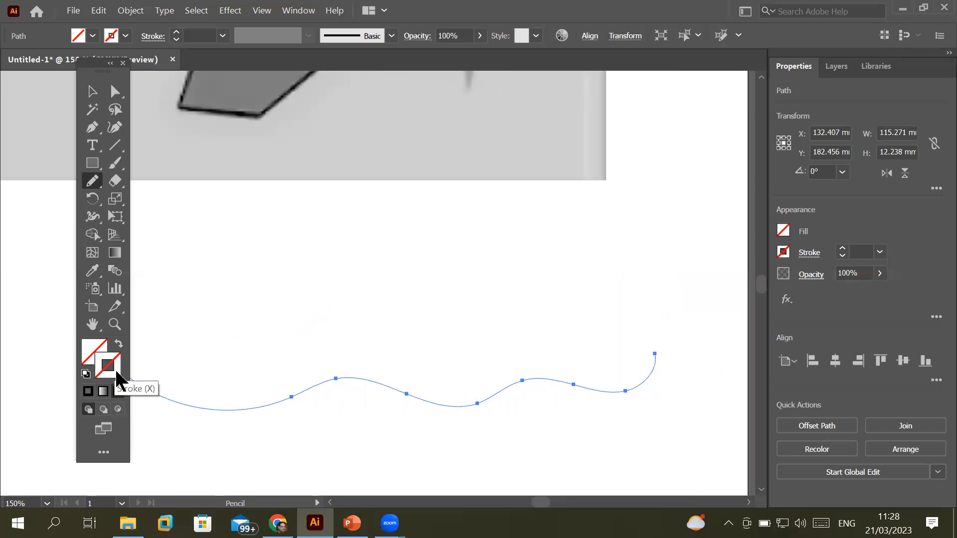
Give the smooth wavy line a black 8 pt stroke
click(175, 33)
click(175, 32)
click(175, 32)
click(176, 33)
click(176, 32)
click(175, 33)
click(175, 33)
click(176, 32)
click(176, 32)
click(175, 32)
click(175, 33)
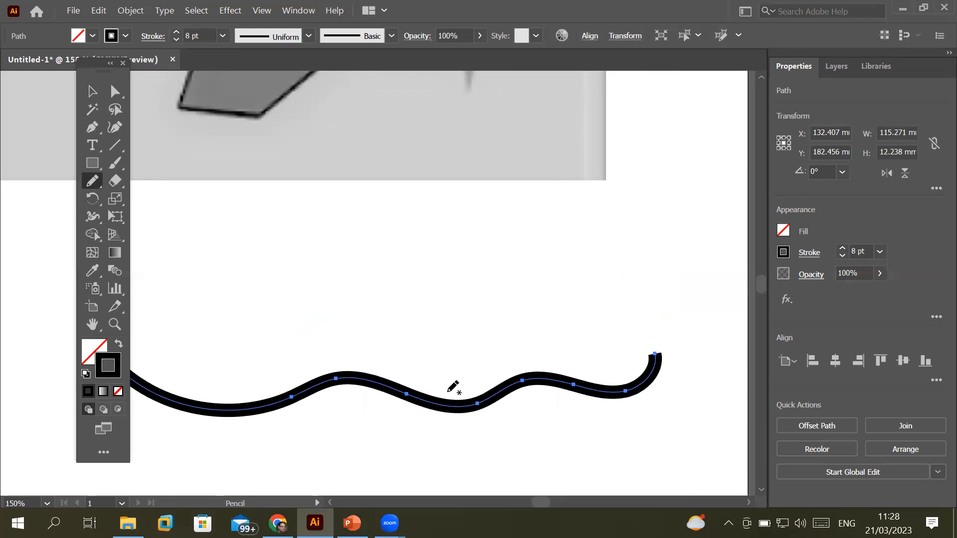
scroll(450, 392, up, 3)
scroll(450, 392, down, 3)
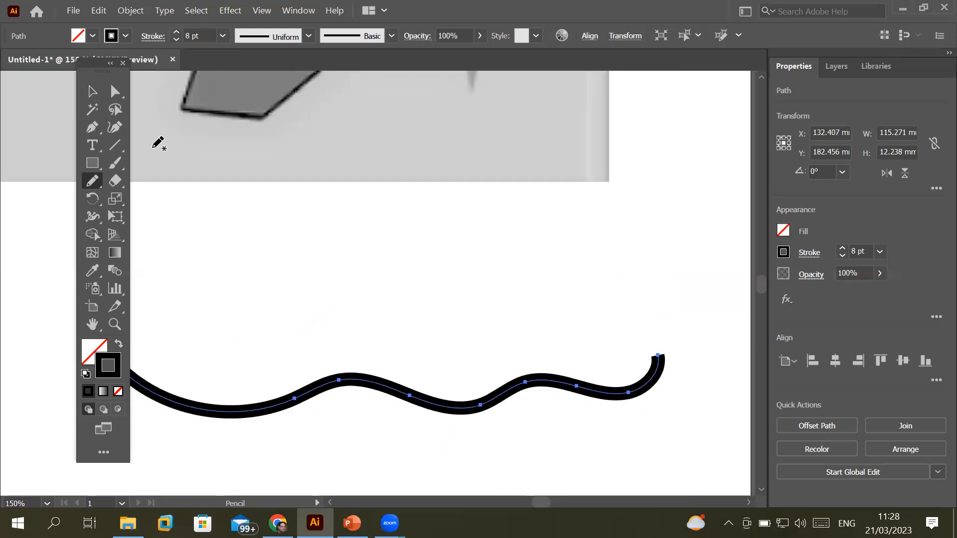
Select the original wavy line and give it a black 5 pt stroke
click(92, 92)
click(345, 224)
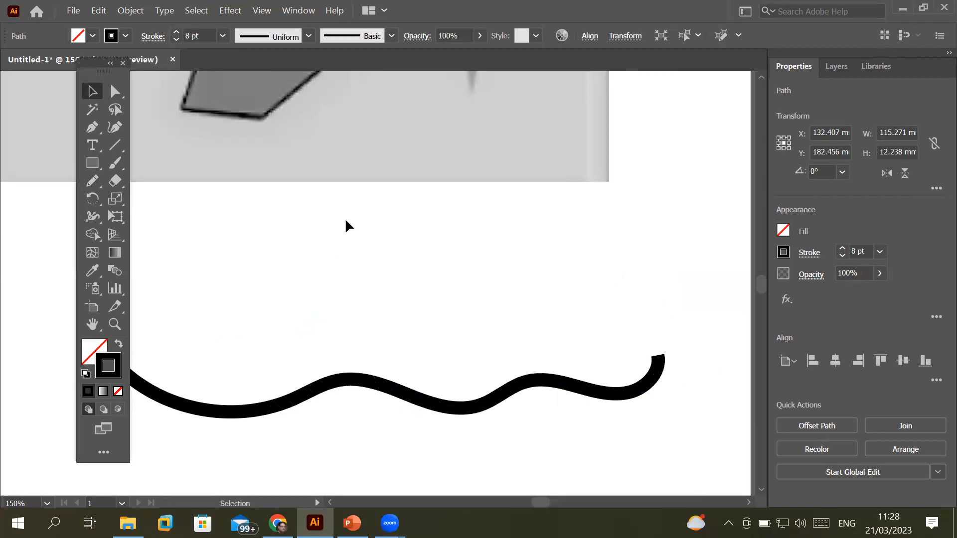
drag(352, 199, 447, 327)
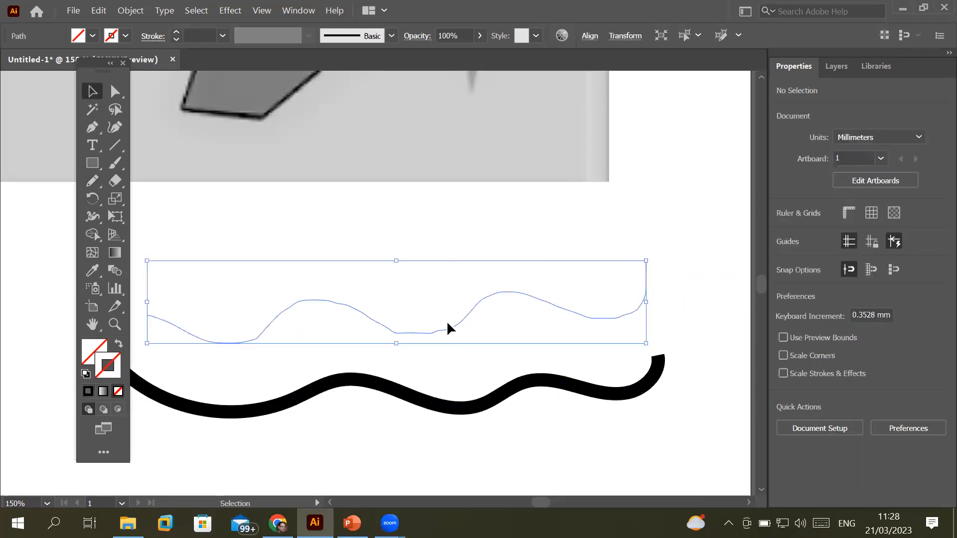
click(177, 32)
click(177, 33)
click(177, 33)
click(177, 33)
click(176, 33)
click(437, 231)
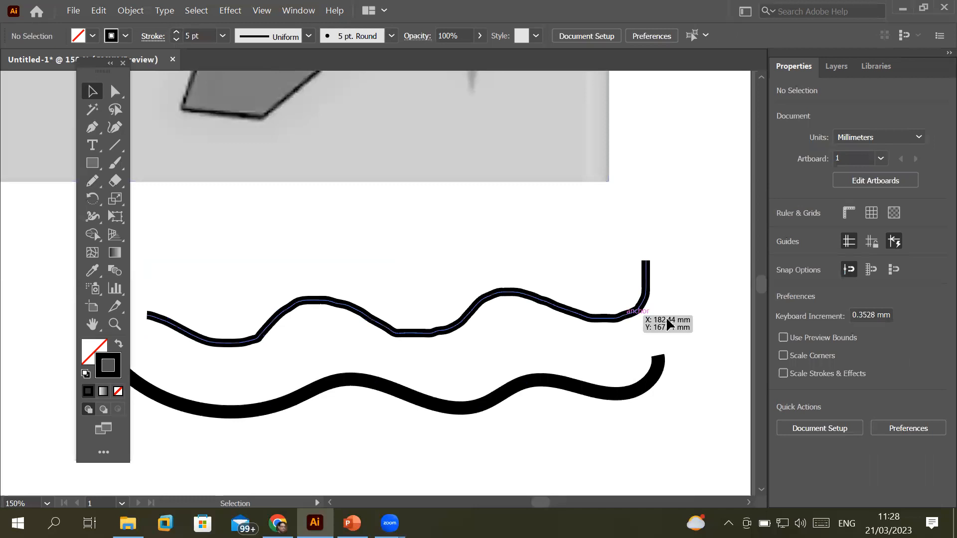
scroll(682, 313, up, 2)
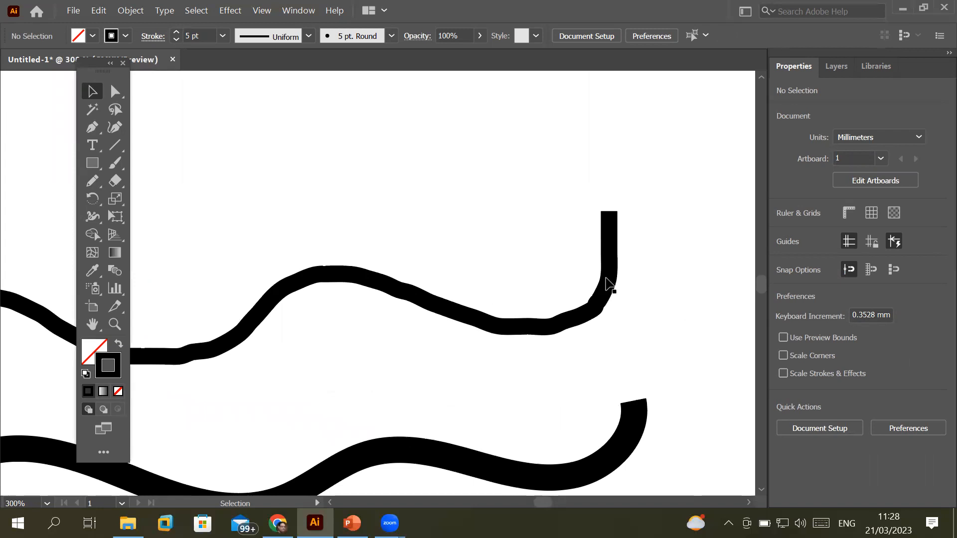
scroll(516, 384, down, 2)
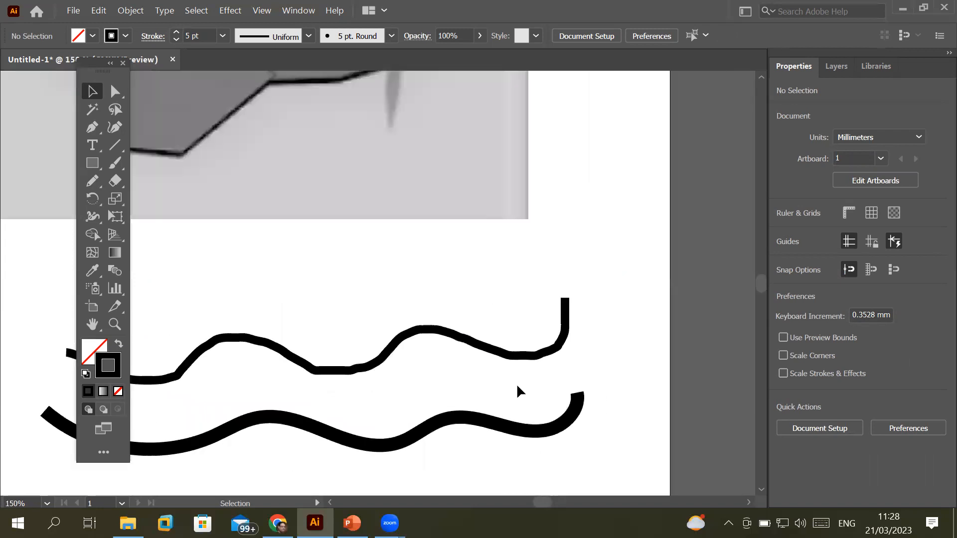
scroll(337, 252, down, 3)
scroll(222, 142, up, 3)
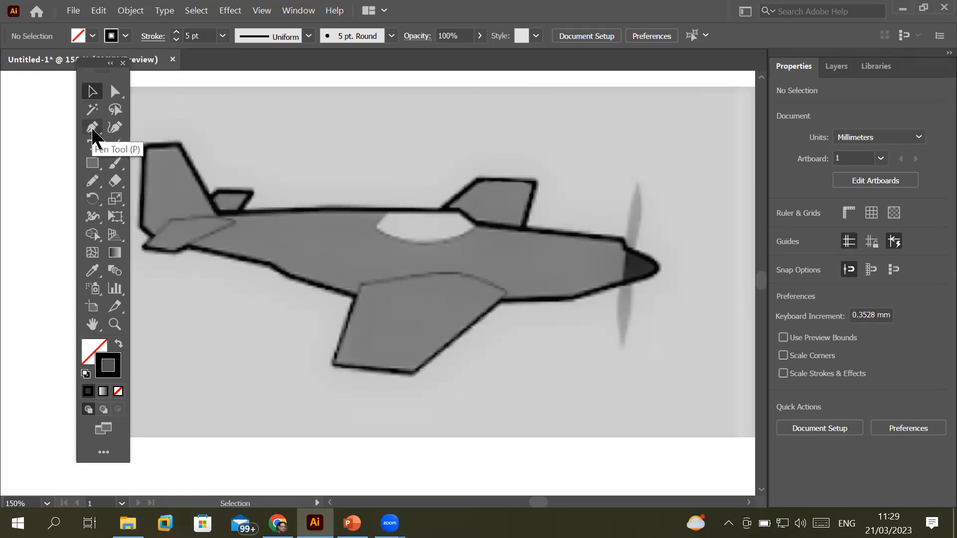
Set the Pencil Fidelity to the centre tick between Accurate and Smooth
click(90, 183)
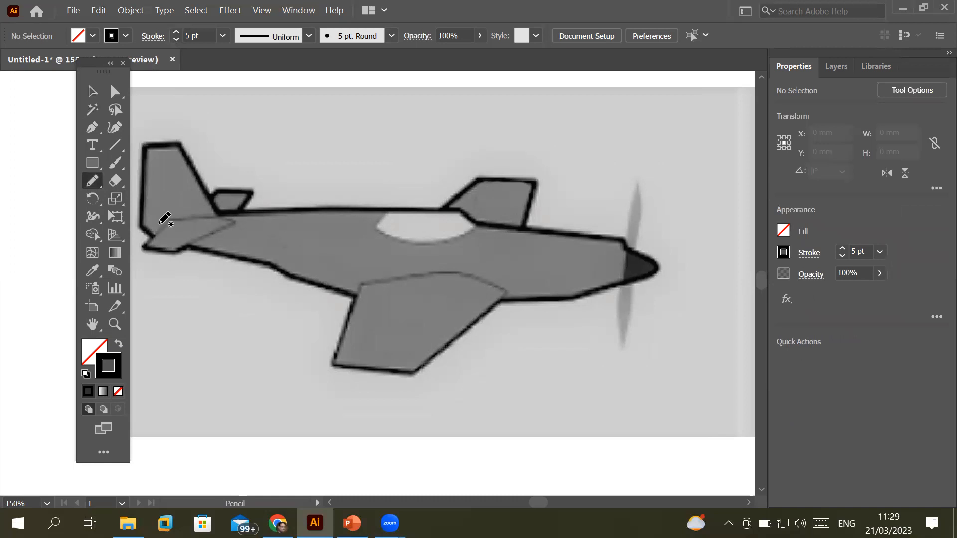
double_click(92, 185)
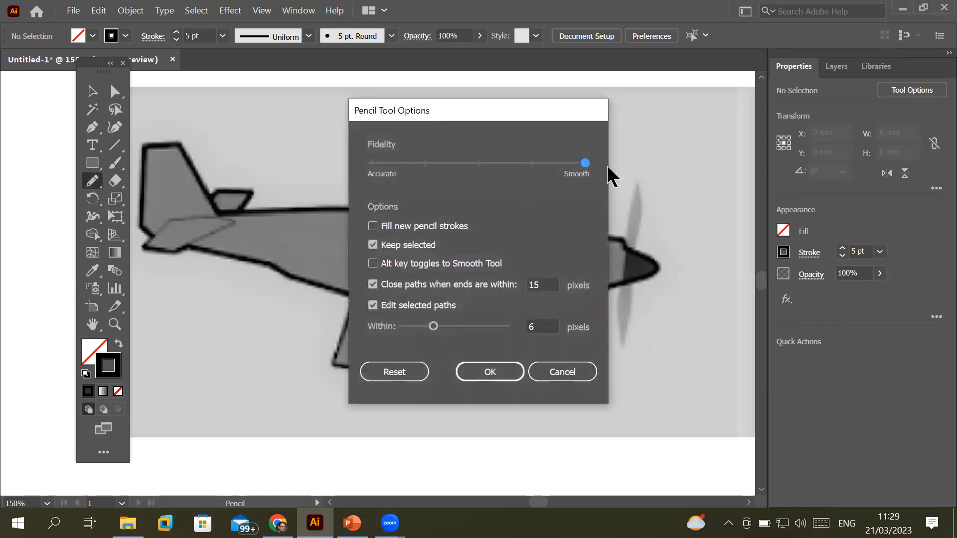
drag(586, 166, 494, 172)
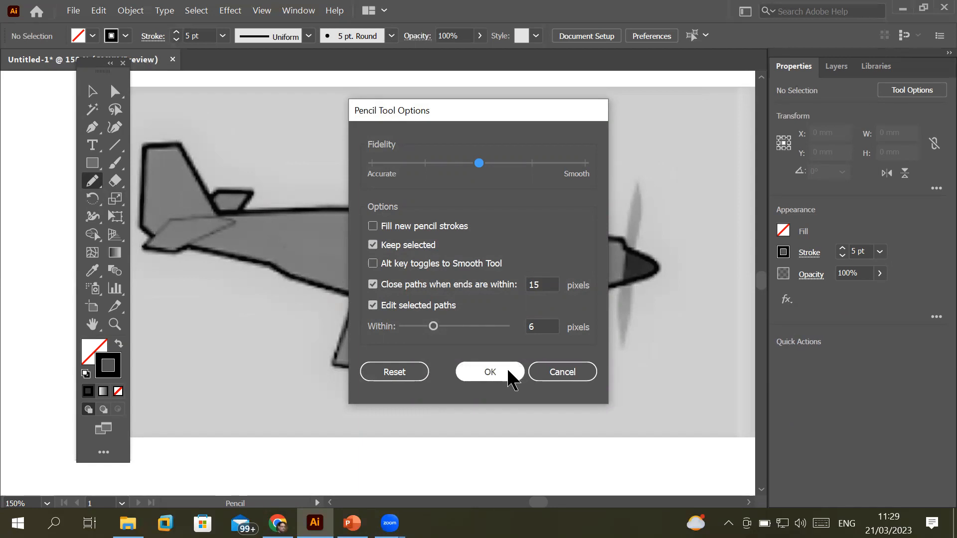
click(491, 377)
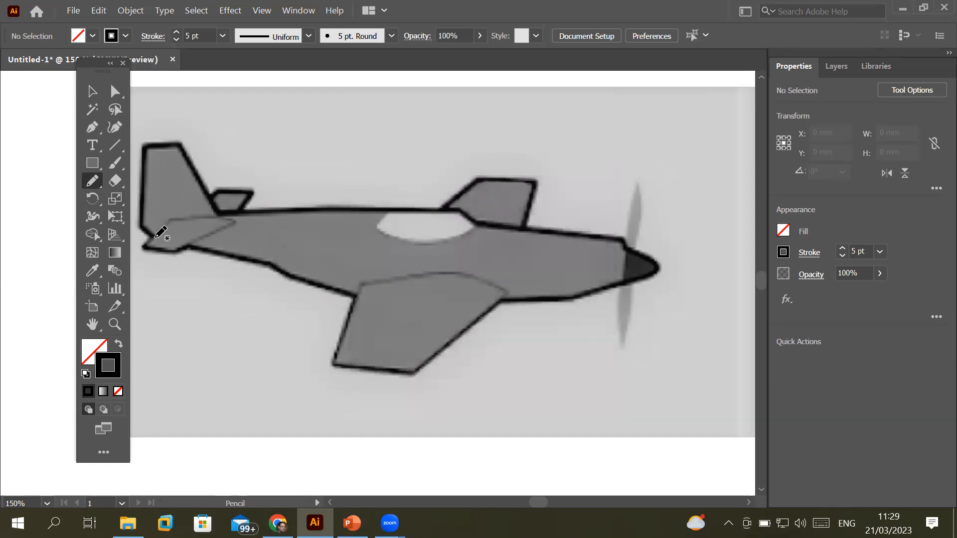
Trace the plane's tail outline with a freehand pencil line
alt+scroll(132, 212, up, 1)
alt+scroll(144, 195, up, 1)
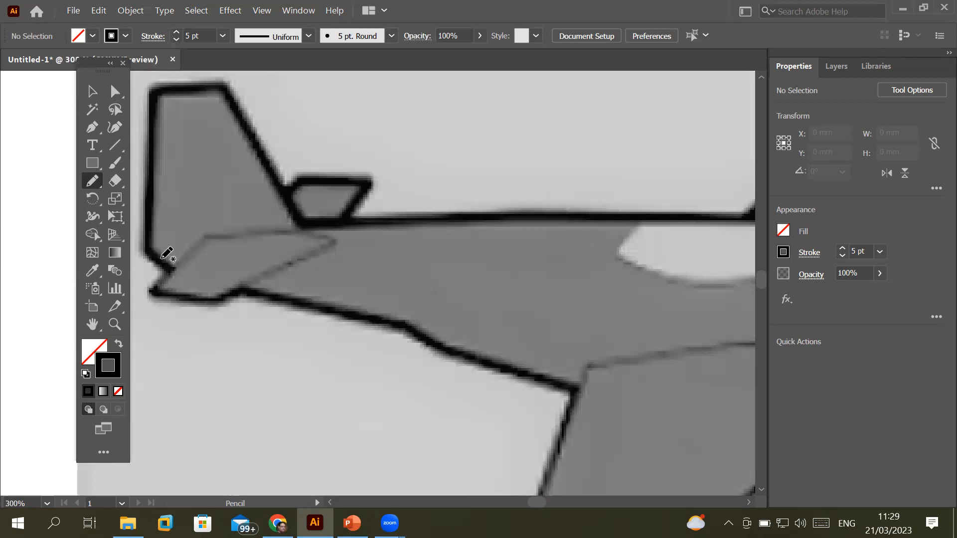
mouse_move(173, 271)
mouse_down()
mouse_move(147, 244)
mouse_move(152, 149)
mouse_move(156, 101)
mouse_move(185, 91)
mouse_move(231, 93)
mouse_move(306, 224)
mouse_move(664, 219)
mouse_up()
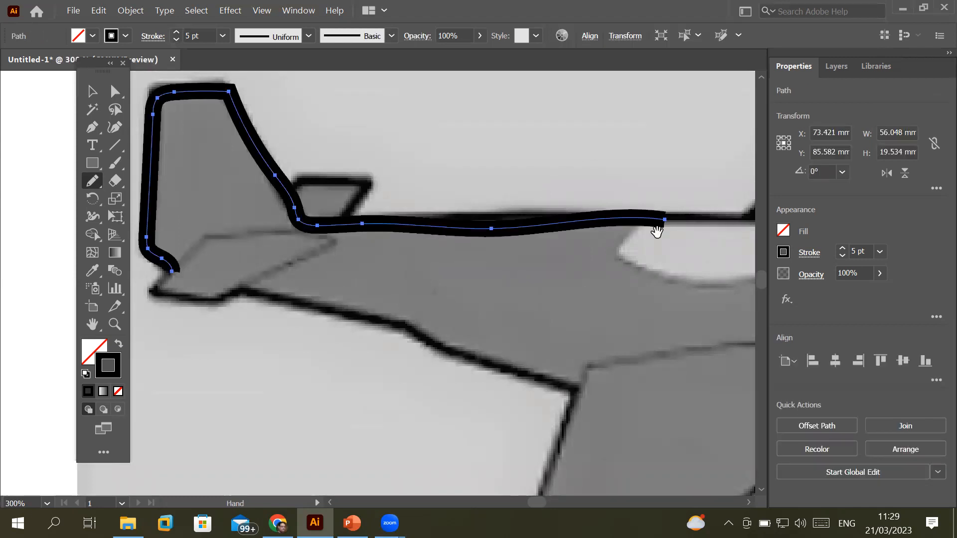
Lower the traced outline's stroke weight from 5 pt to 4 pt
mouse_move(673, 272)
mouse_down()
mouse_move(320, 279)
mouse_move(297, 295)
mouse_move(210, 269)
mouse_up()
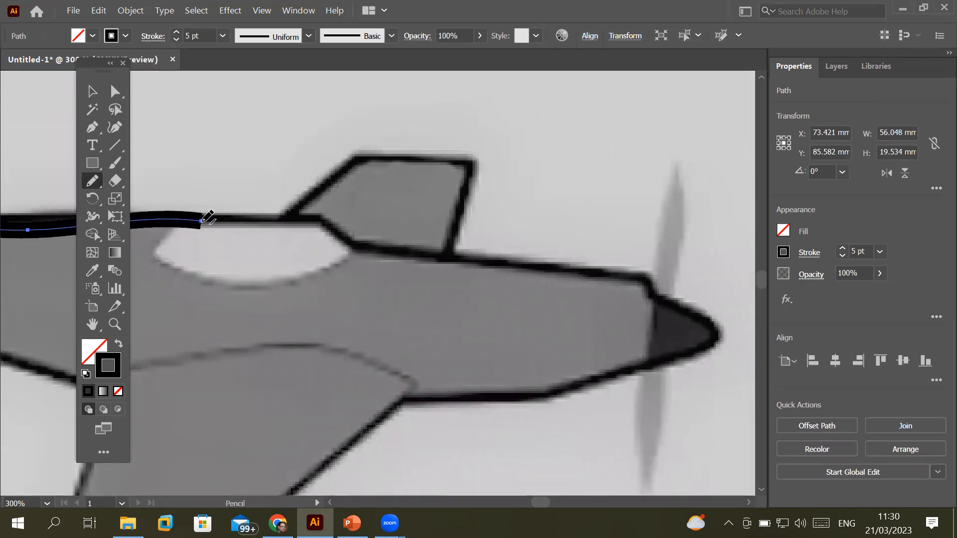
scroll(206, 215, up, 12)
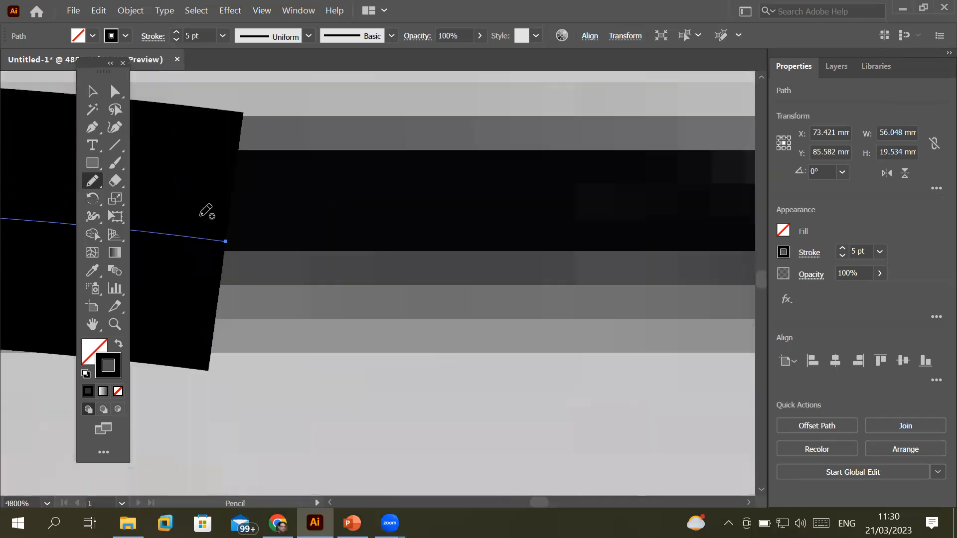
scroll(206, 212, down, 3)
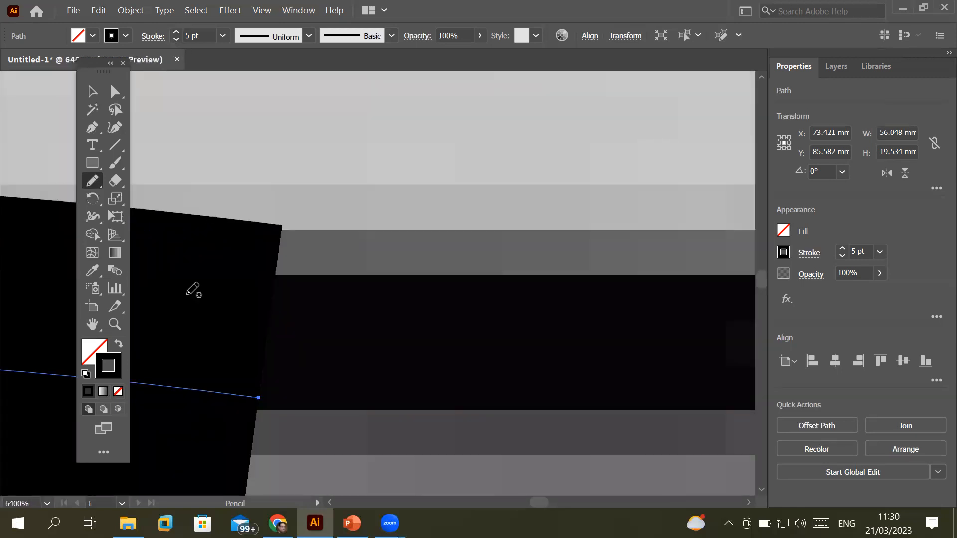
scroll(192, 287, down, 2)
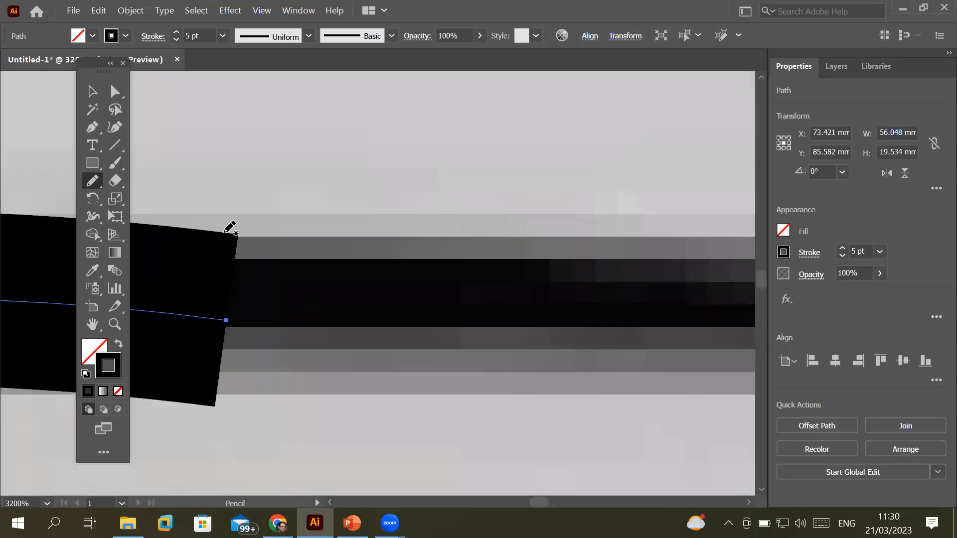
click(177, 40)
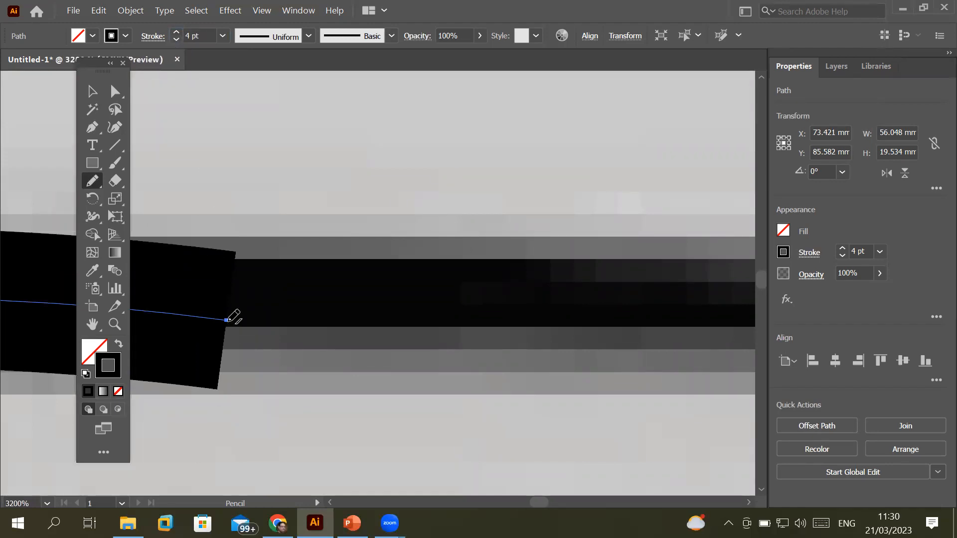
scroll(234, 317, up, 3)
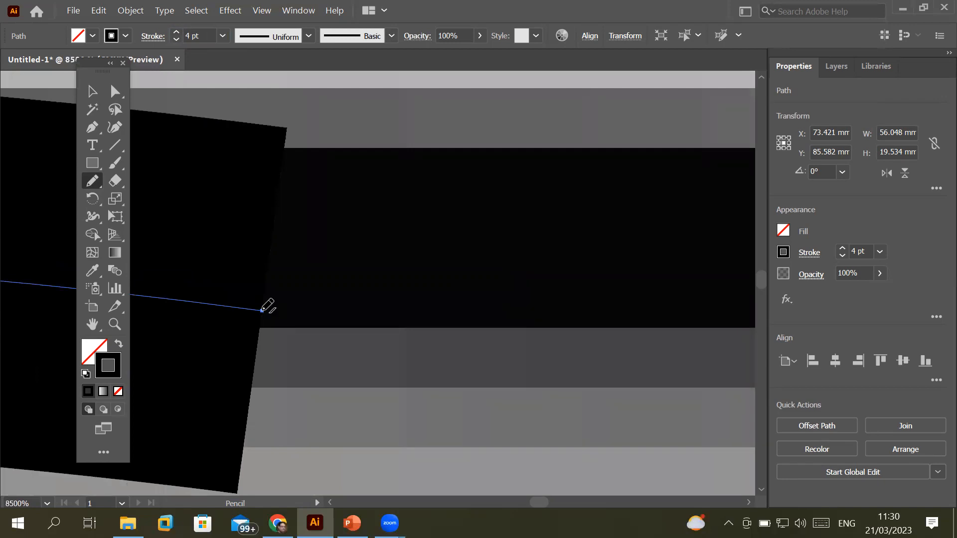
Extend the pencil outline from its end along the fuselage top, past the canopy, to the small fin's base
mouse_move(261, 310)
mouse_down()
mouse_move(438, 306)
mouse_move(696, 317)
mouse_up()
scroll(693, 314, down, 5)
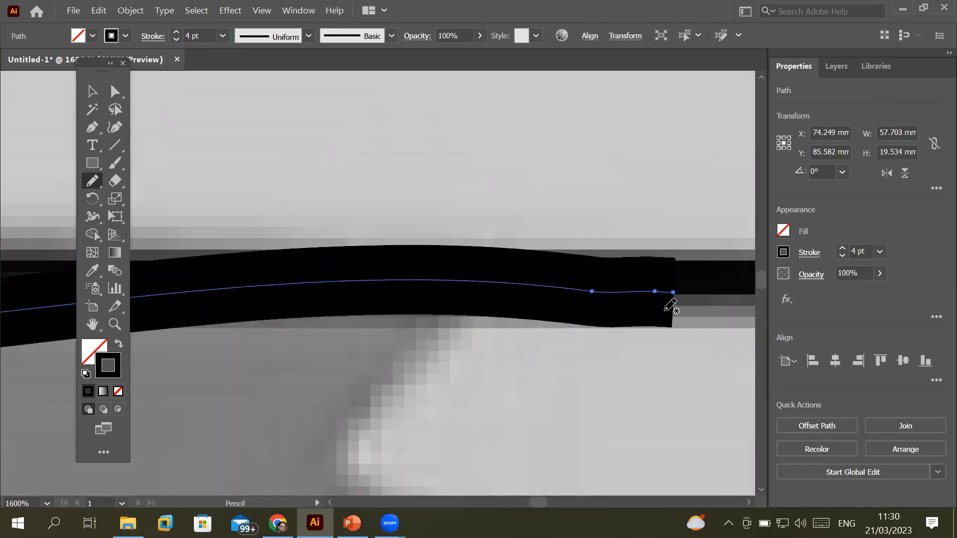
drag(561, 333, 268, 319)
mouse_move(236, 275)
mouse_down()
mouse_move(328, 270)
mouse_move(613, 280)
mouse_up()
scroll(633, 349, down, 2)
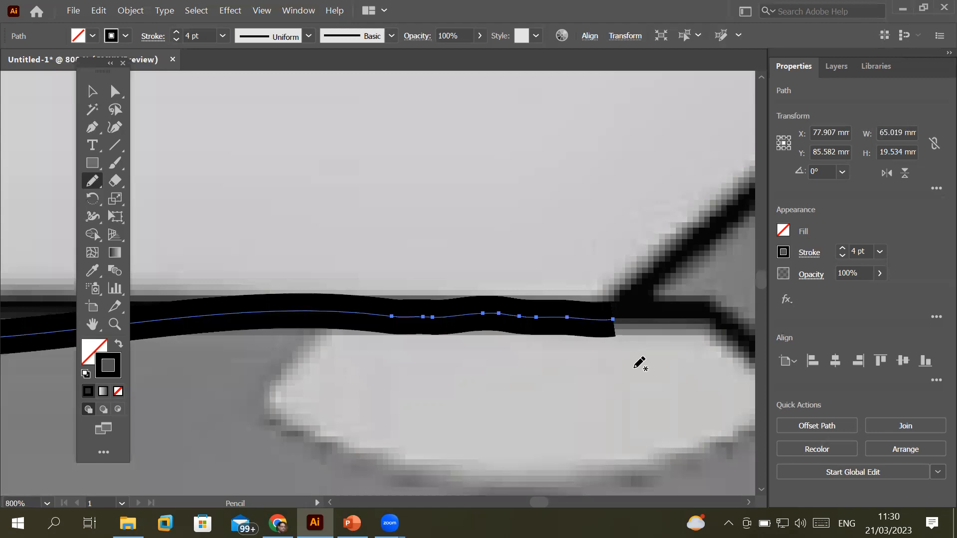
mouse_move(598, 368)
mouse_down()
mouse_move(377, 334)
mouse_move(306, 333)
mouse_up()
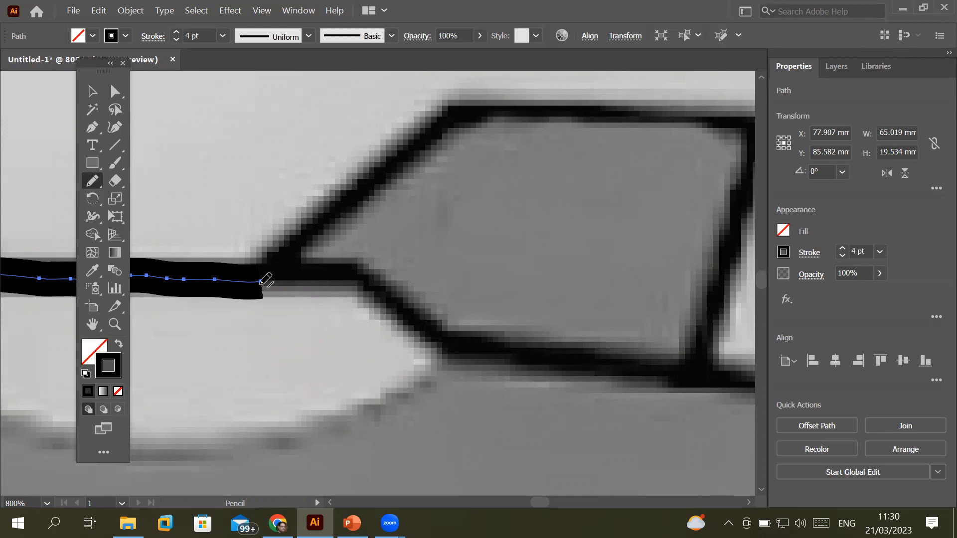
drag(260, 282, 342, 275)
mouse_move(427, 310)
mouse_down()
mouse_move(676, 342)
mouse_move(699, 346)
mouse_move(695, 356)
mouse_up()
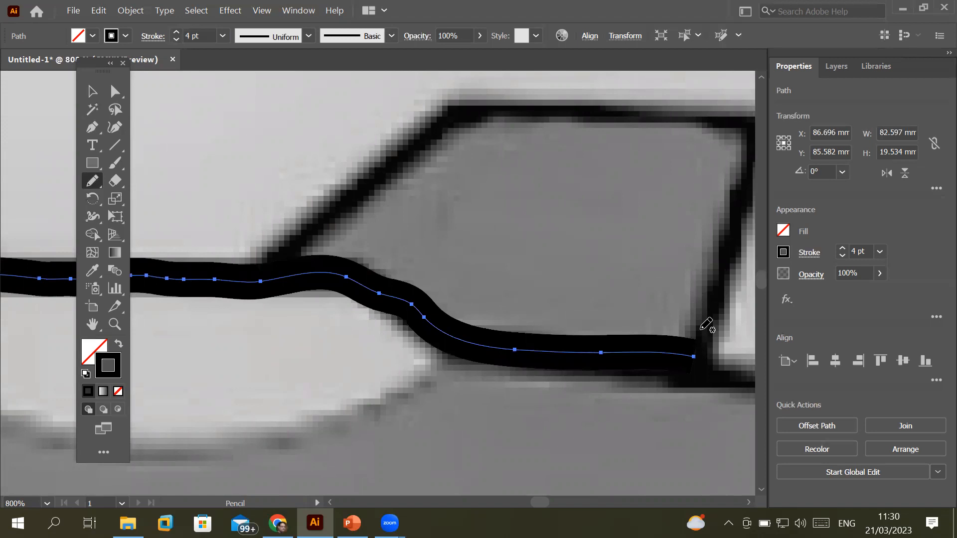
scroll(669, 298, down, 2)
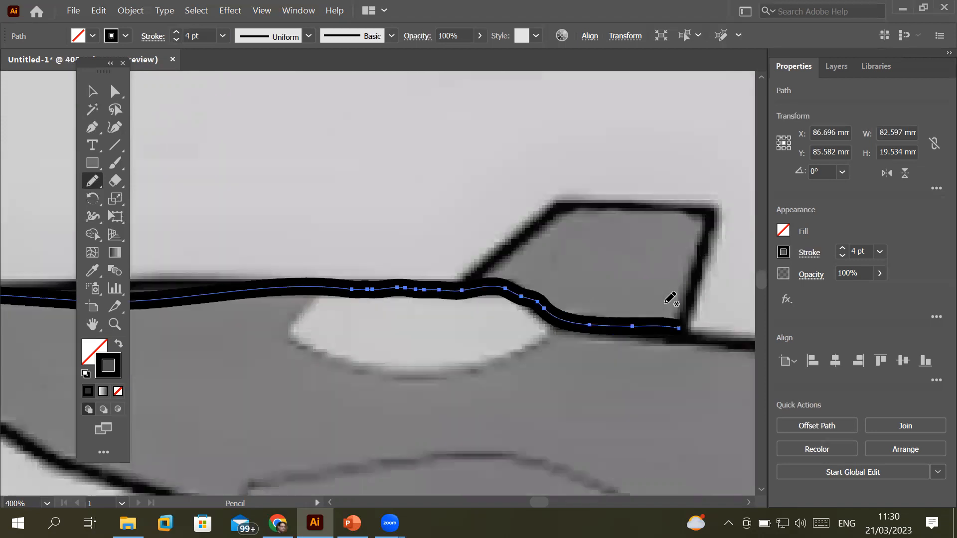
scroll(669, 298, down, 6)
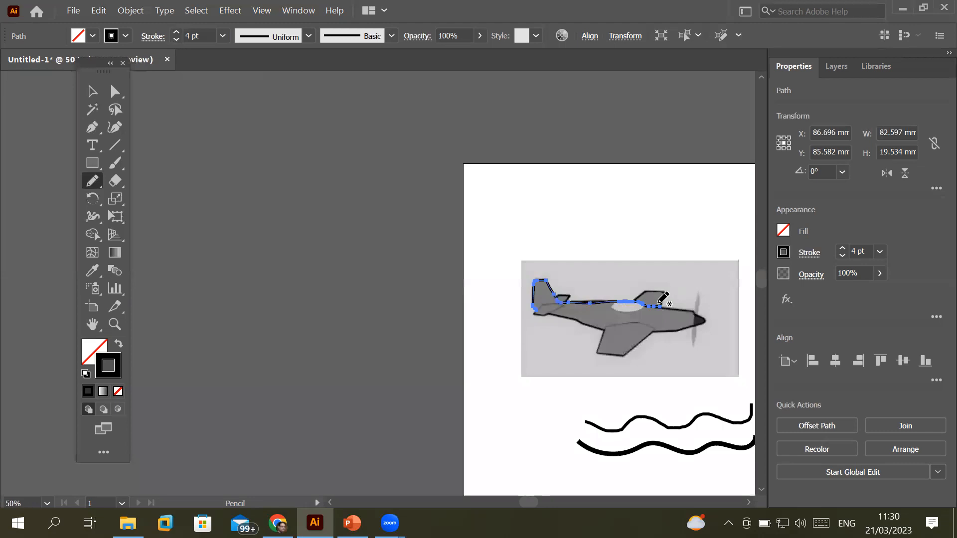
Trace the outline around the nose and propeller, then back along the belly to the wing
scroll(663, 298, up, 3)
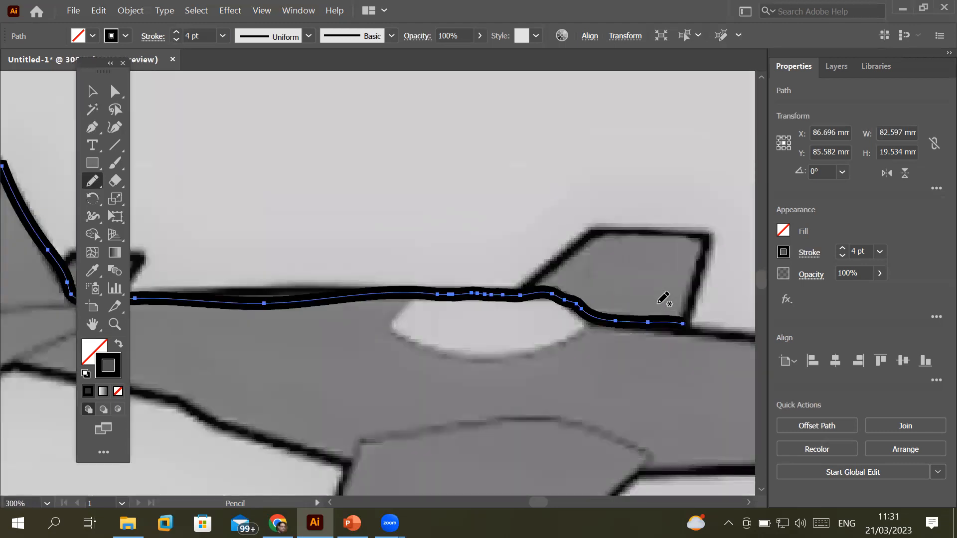
mouse_move(695, 330)
mouse_down()
mouse_move(402, 265)
mouse_move(298, 258)
mouse_up()
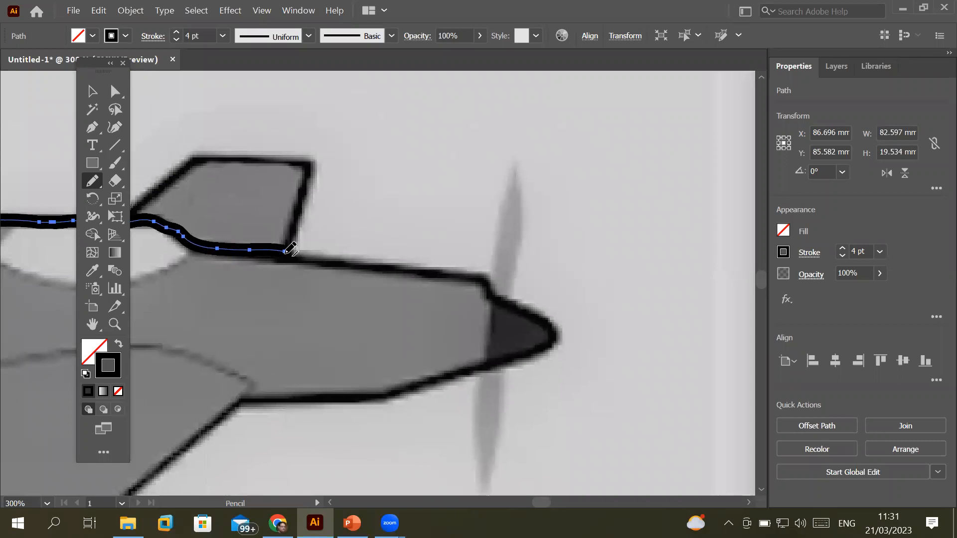
mouse_move(285, 252)
mouse_down()
mouse_move(484, 279)
mouse_move(495, 302)
mouse_move(545, 318)
mouse_move(564, 338)
mouse_move(417, 390)
mouse_move(248, 399)
mouse_up()
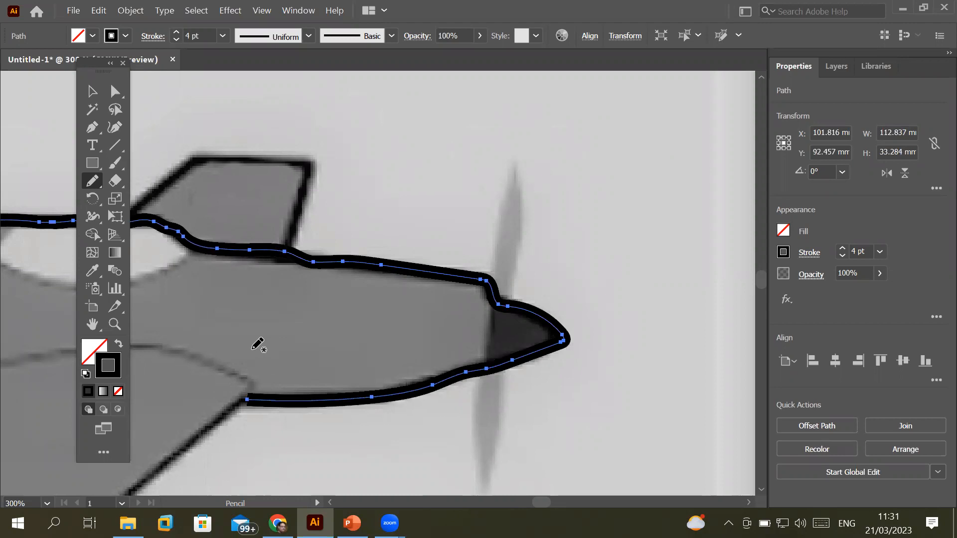
scroll(246, 209, up, 4)
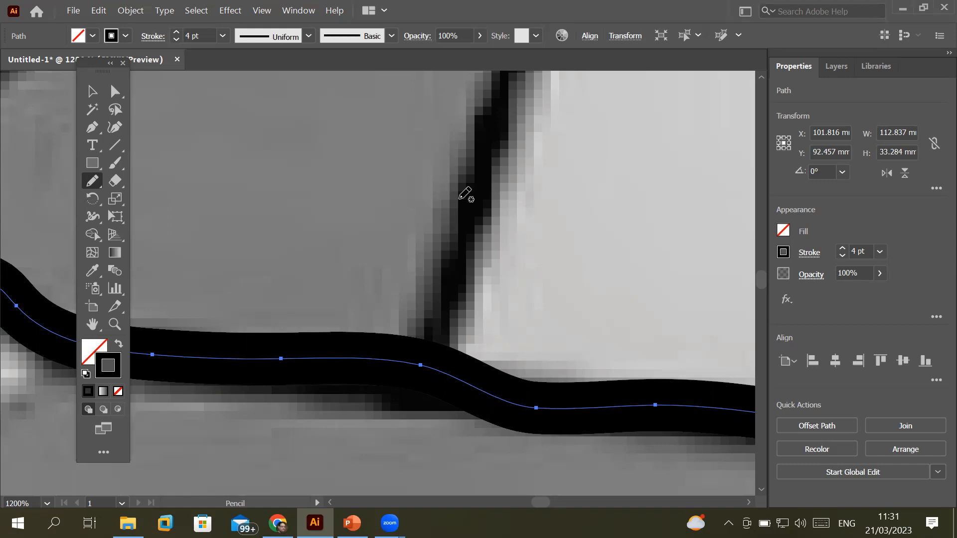
scroll(474, 224, down, 6)
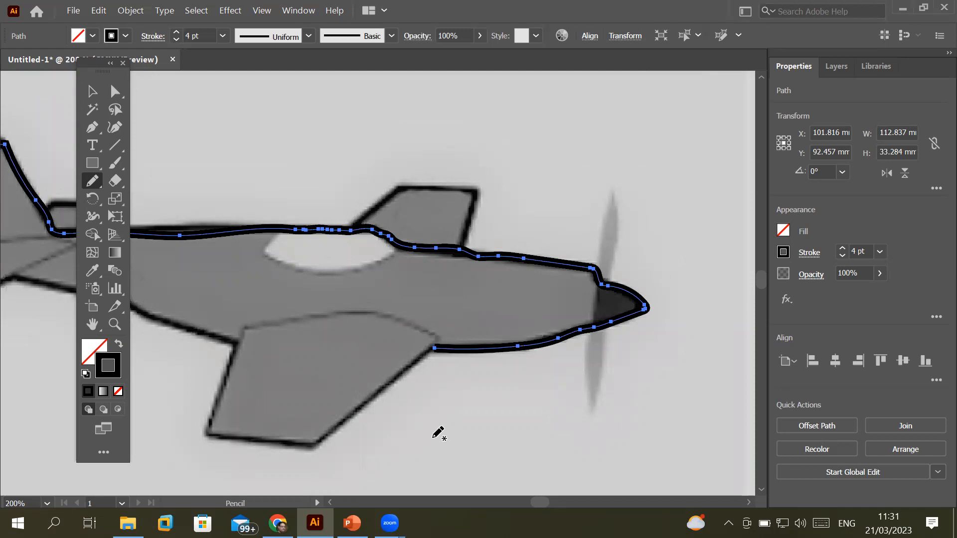
scroll(413, 394, up, 2)
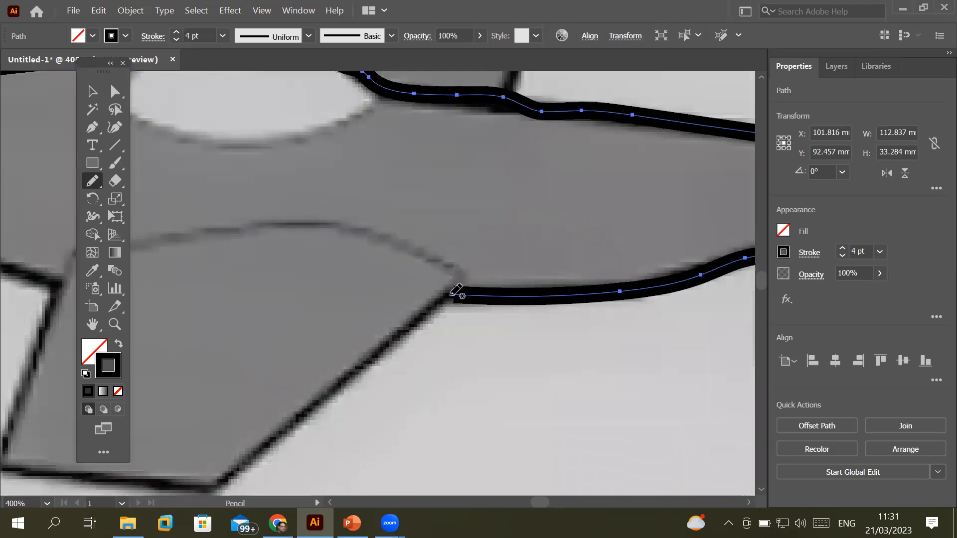
Continue the outline down the wing edge and along the wing's bottom edge
drag(451, 295, 222, 480)
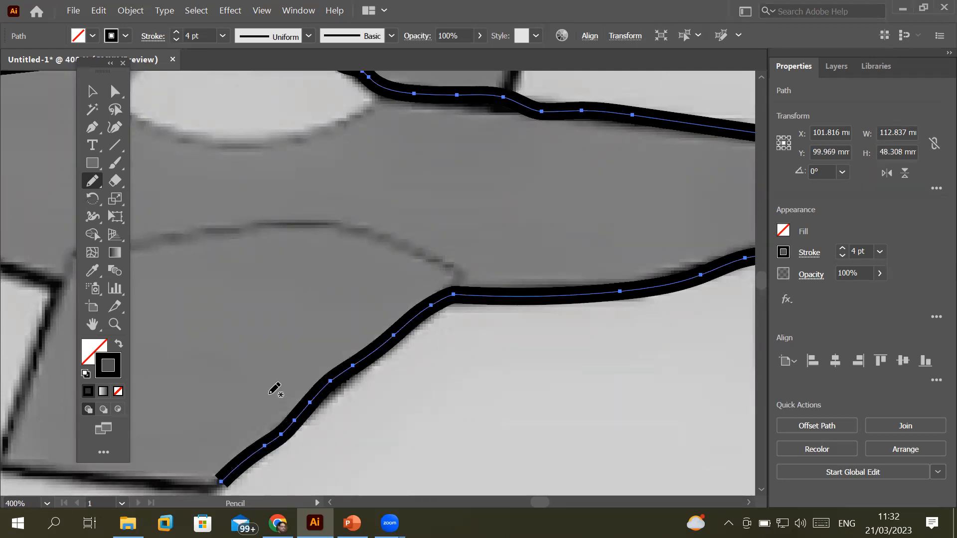
mouse_move(315, 371)
mouse_down()
mouse_move(540, 169)
mouse_move(585, 199)
mouse_up()
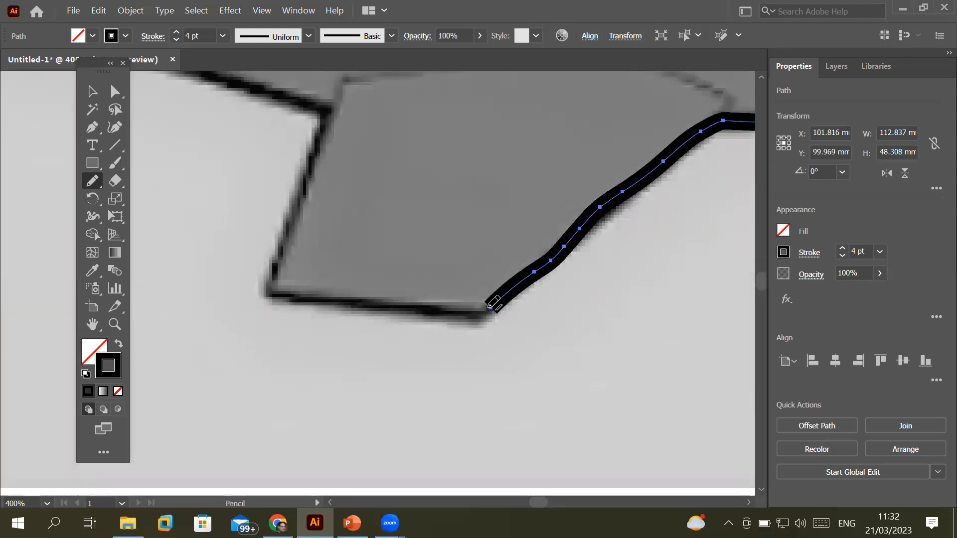
scroll(499, 302, up, 3)
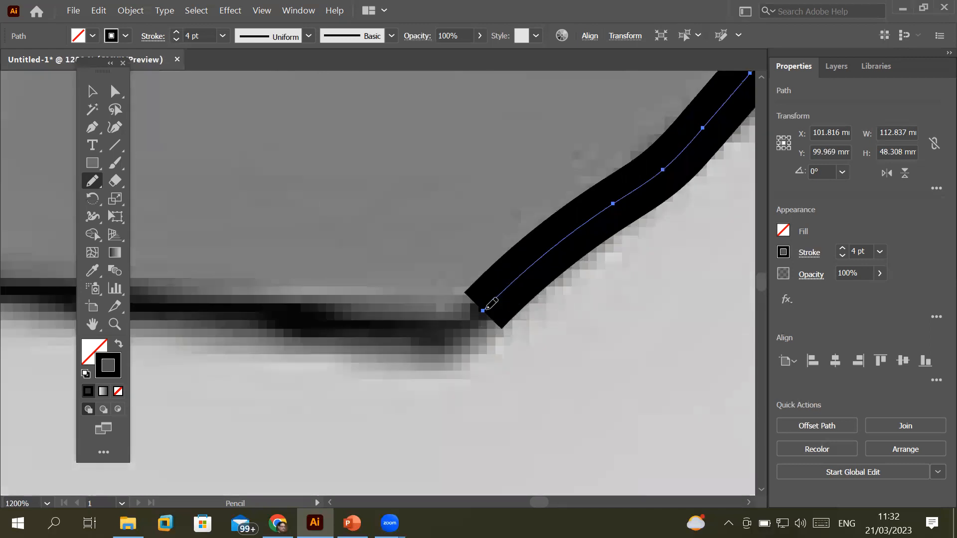
scroll(431, 359, up, 2)
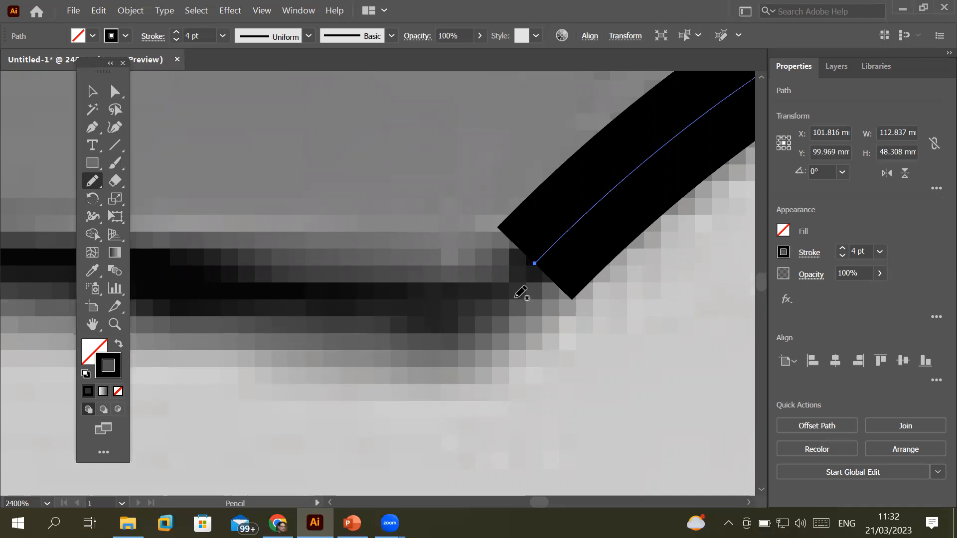
scroll(528, 269, down, 2)
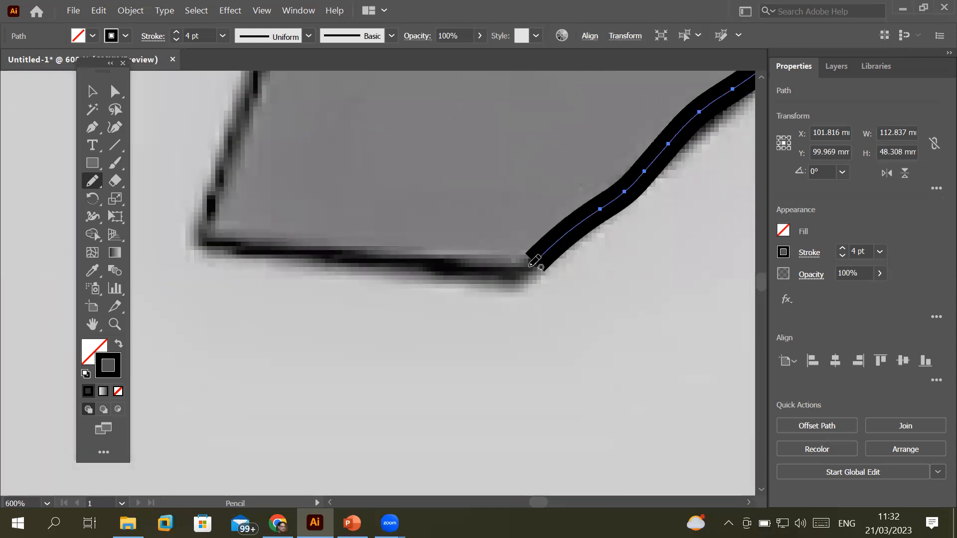
mouse_move(519, 272)
mouse_down()
mouse_move(383, 270)
mouse_move(276, 244)
mouse_move(200, 241)
mouse_up()
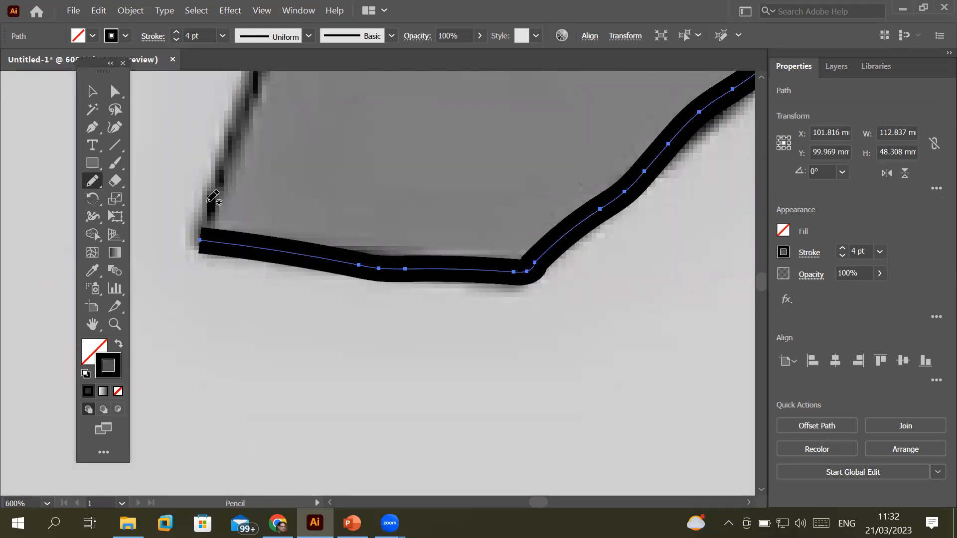
scroll(203, 187, up, 3)
scroll(203, 188, down, 3)
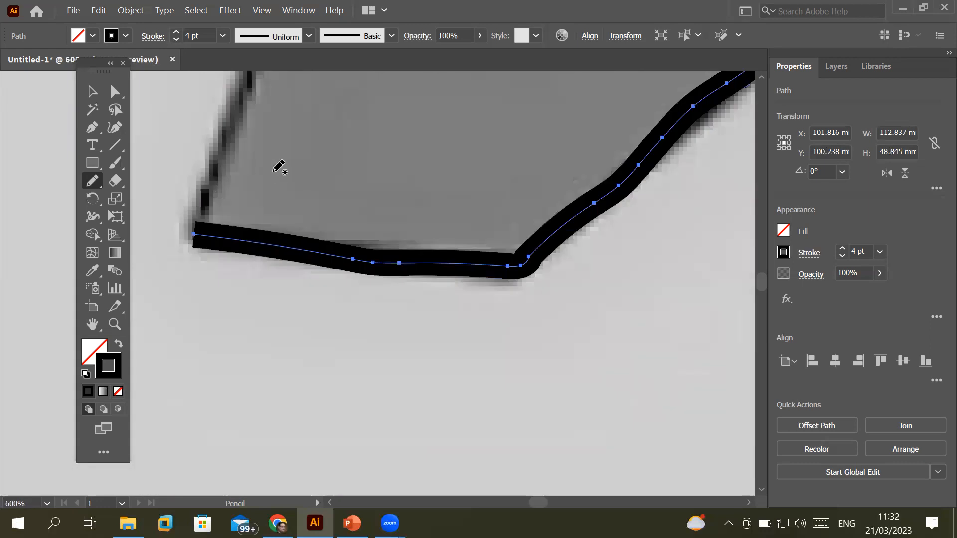
scroll(288, 172, down, 1)
Trace up the wing's left edge and connect it to the existing outline
drag(331, 264, 339, 424)
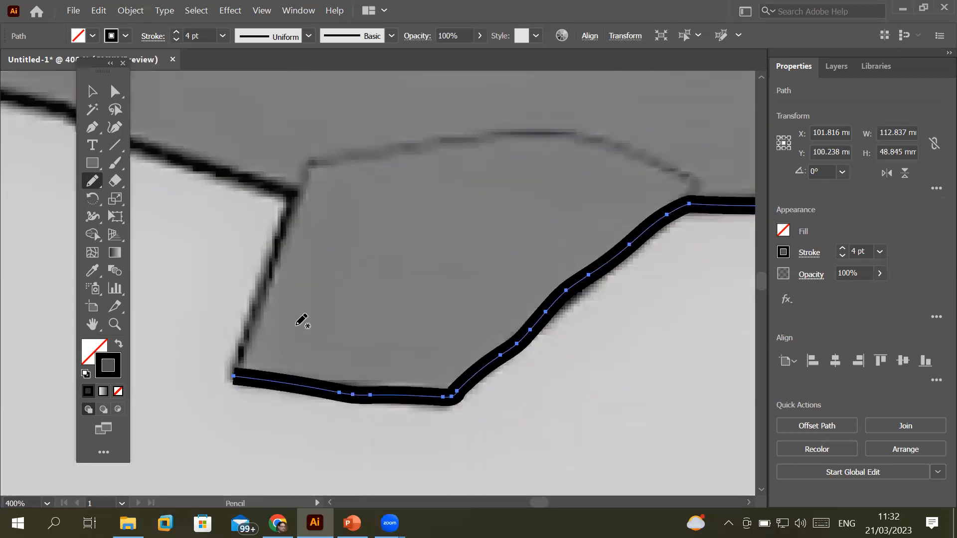
drag(232, 375, 255, 295)
mouse_move(279, 243)
mouse_down()
mouse_move(290, 190)
mouse_move(270, 176)
mouse_move(471, 253)
mouse_move(681, 304)
mouse_move(652, 314)
mouse_move(575, 293)
mouse_move(528, 278)
mouse_move(482, 240)
mouse_move(254, 186)
mouse_move(230, 211)
mouse_move(174, 202)
mouse_up()
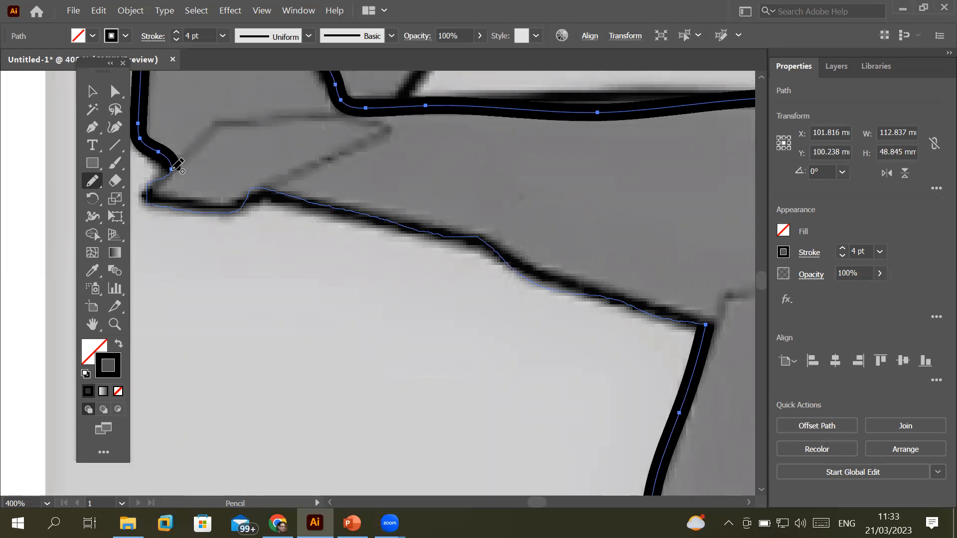
drag(173, 169, 173, 170)
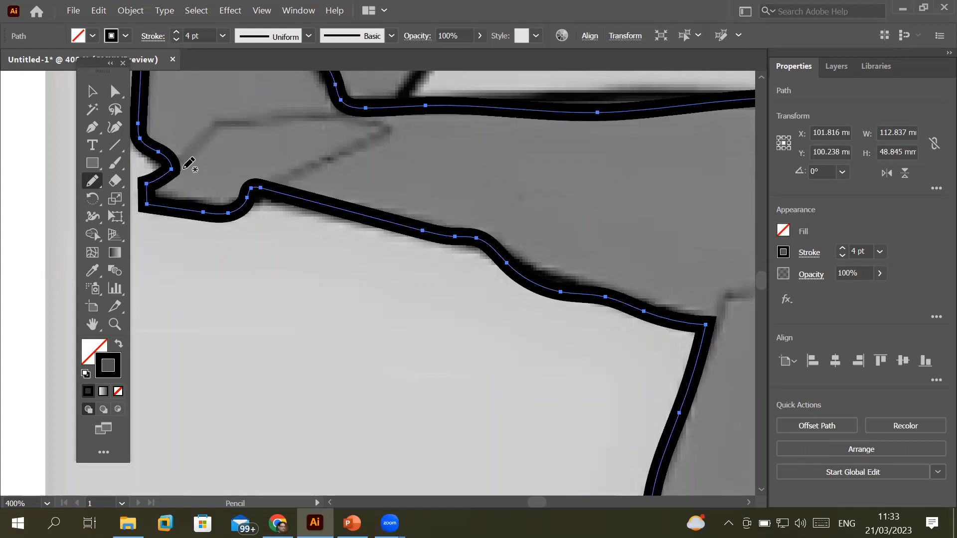
scroll(302, 247, down, 5)
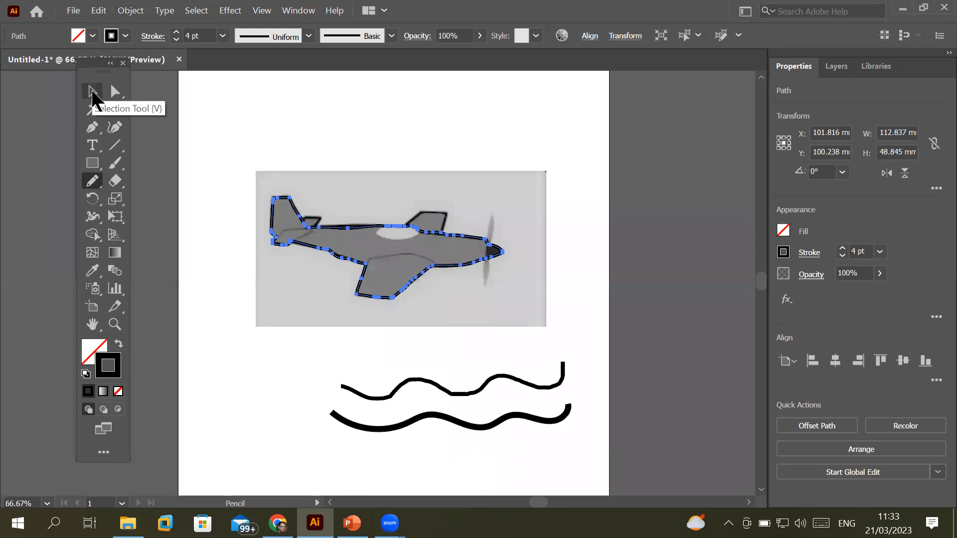
Move the plane photo up and drag the traced outline to sit just below it
click(93, 92)
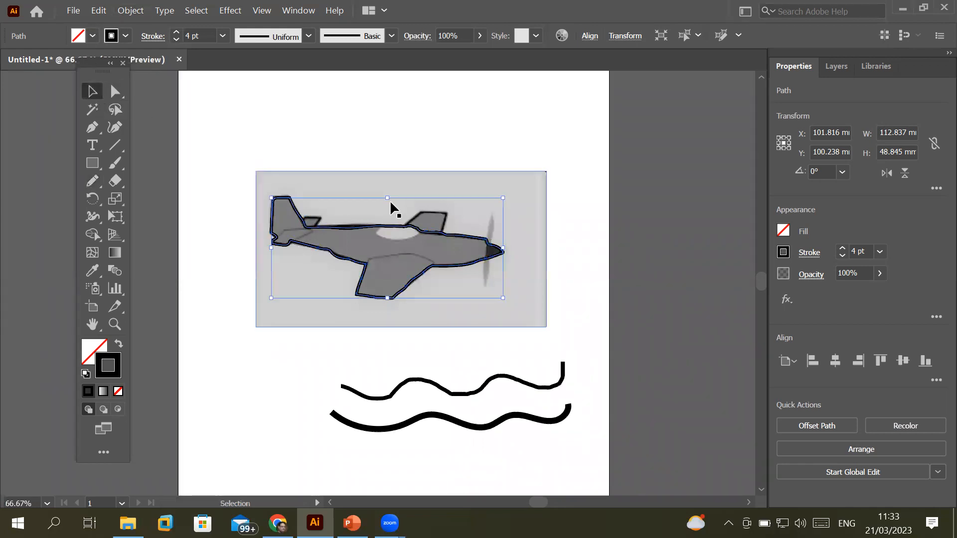
drag(370, 196, 374, 97)
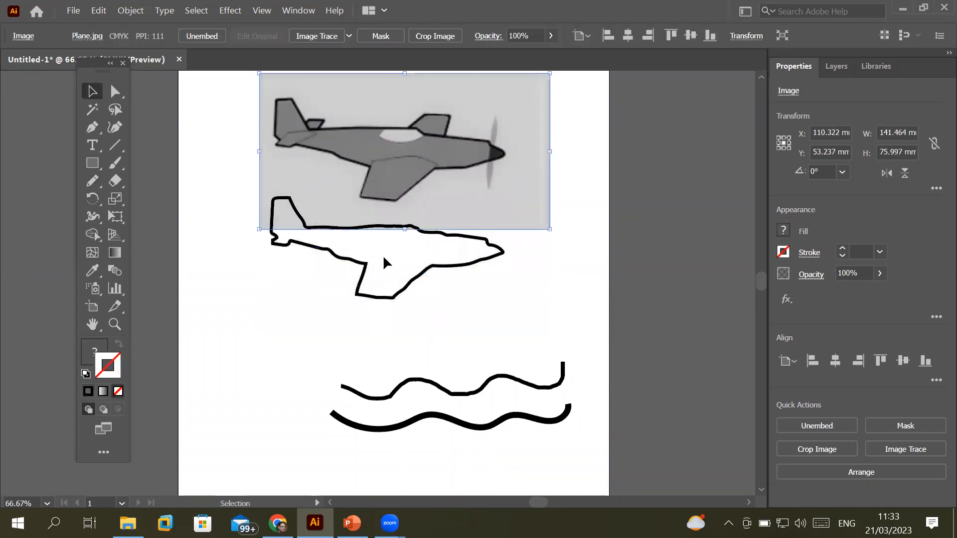
drag(362, 268, 370, 311)
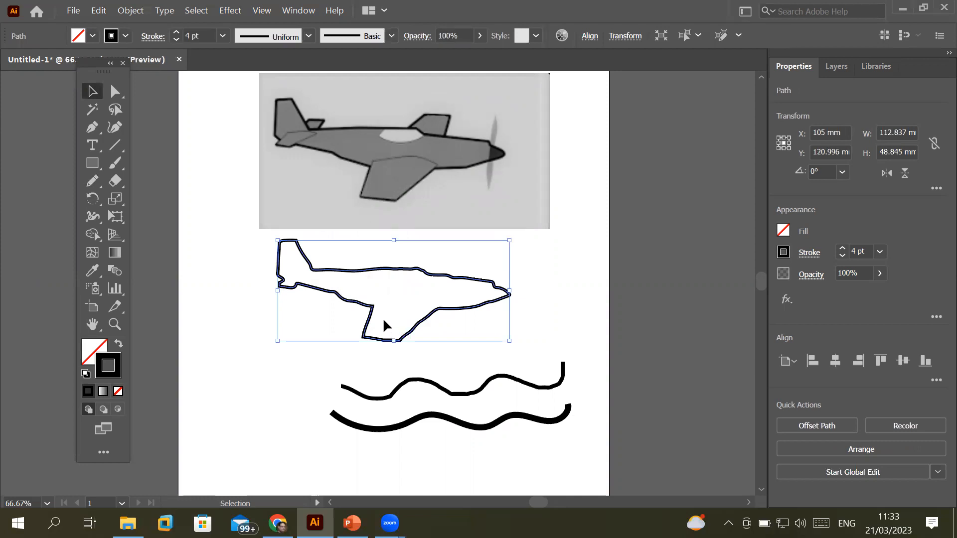
Give the traced plane outline a CMYK Cyan fill, forming a solid silhouette
click(121, 346)
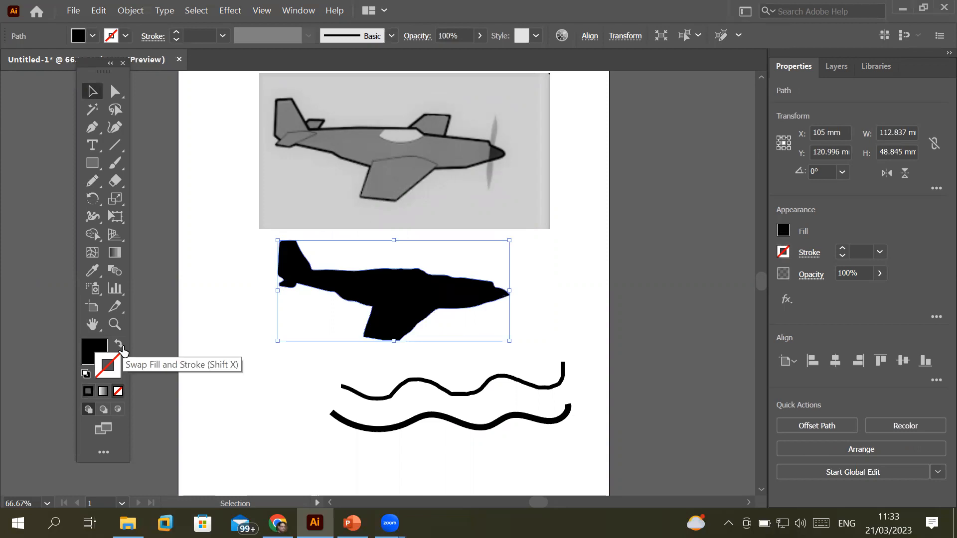
click(121, 347)
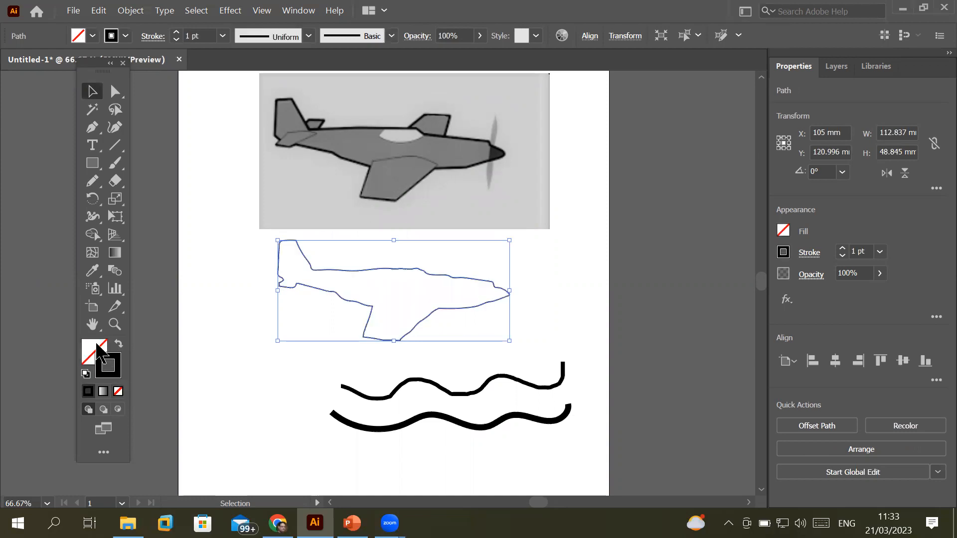
click(92, 37)
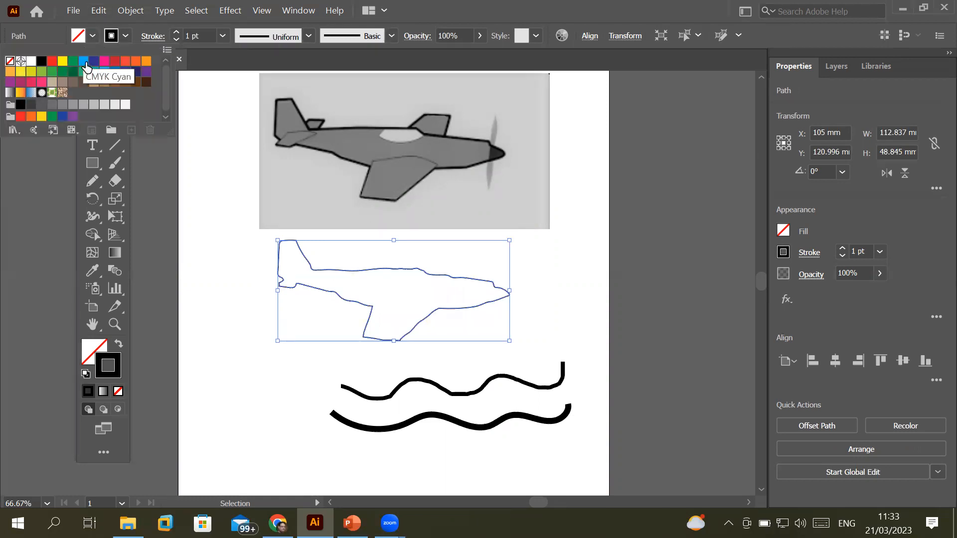
click(84, 61)
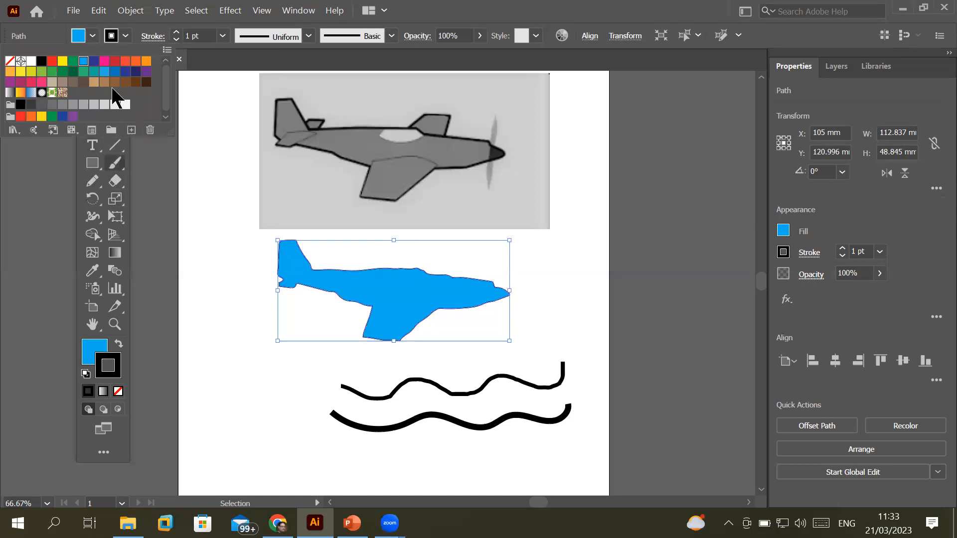
click(57, 38)
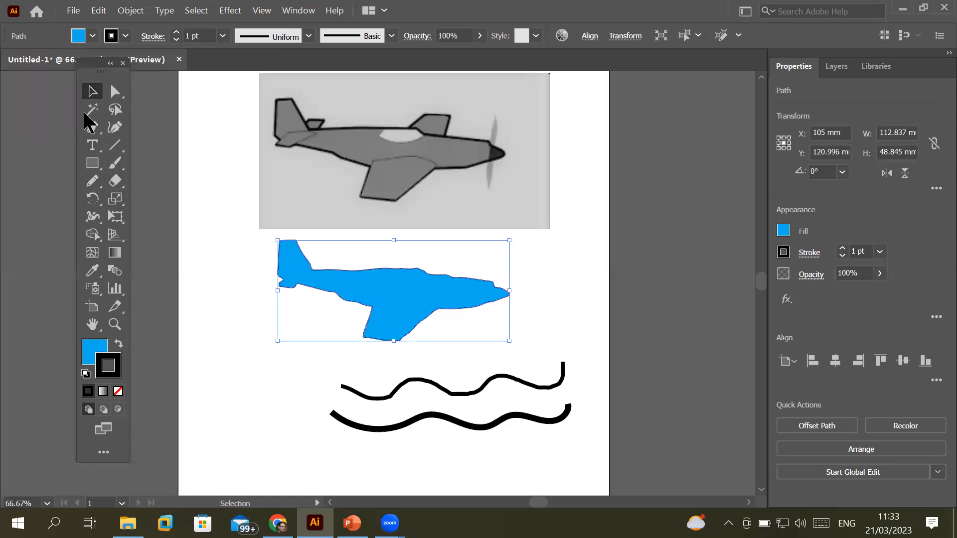
scroll(380, 235, up, 8)
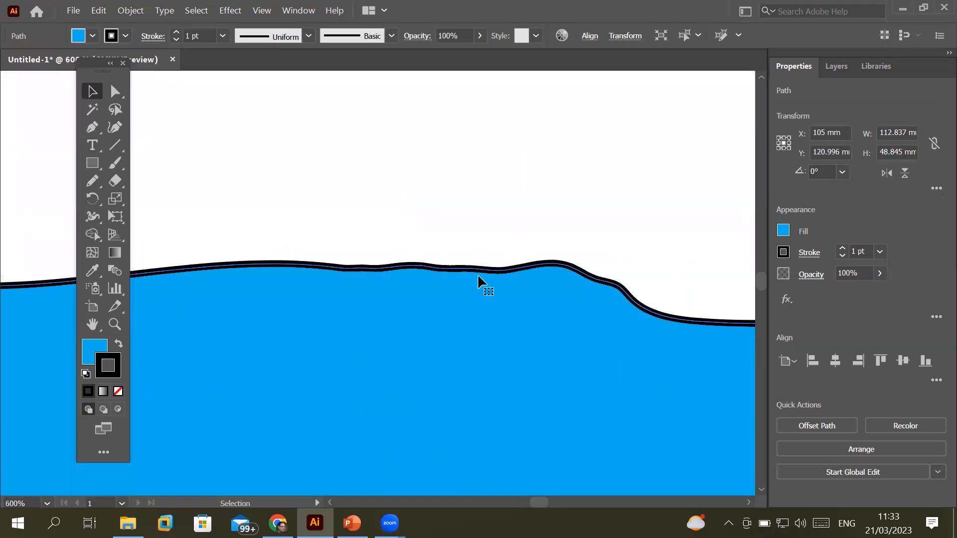
scroll(420, 364, down, 5)
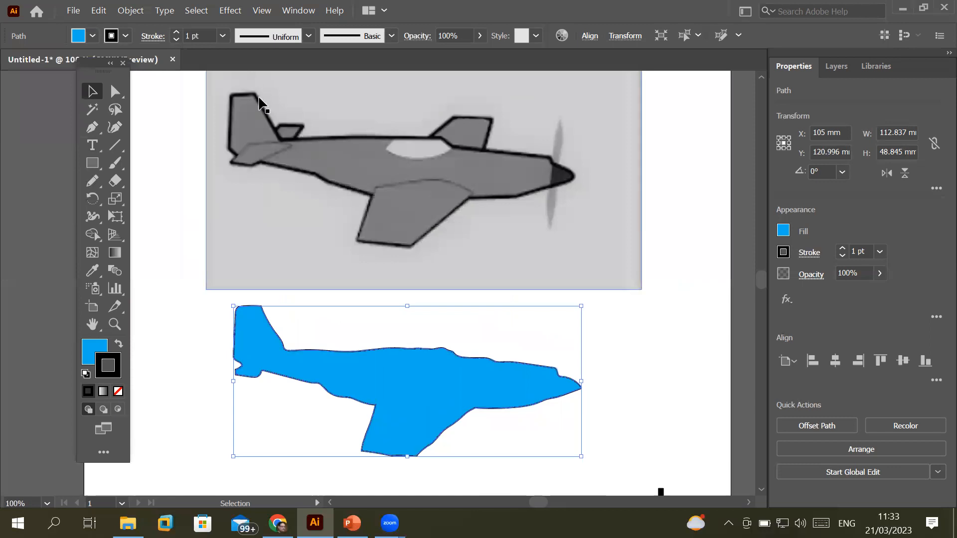
scroll(269, 88, up, 4)
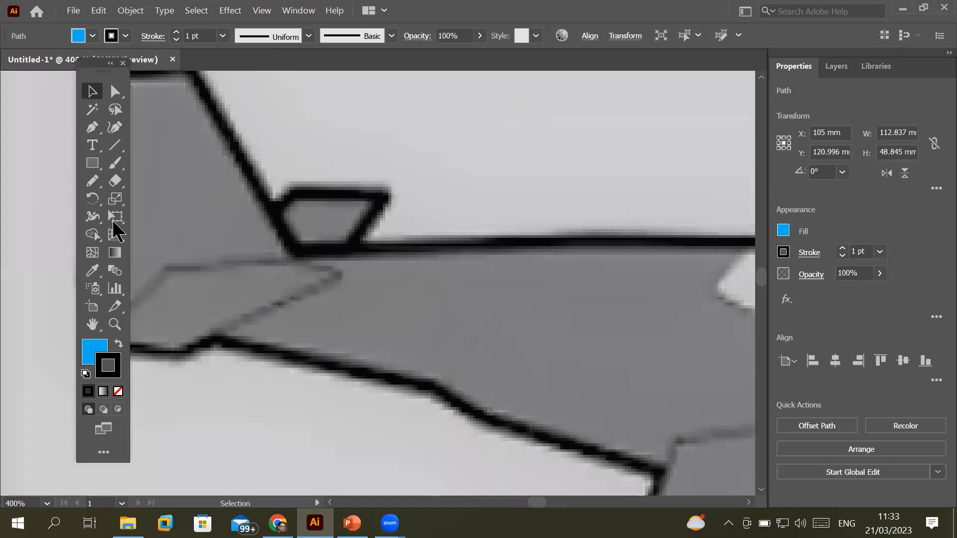
Trace a closed pencil outline around the small tail fin, redrawing it after an undo
click(92, 181)
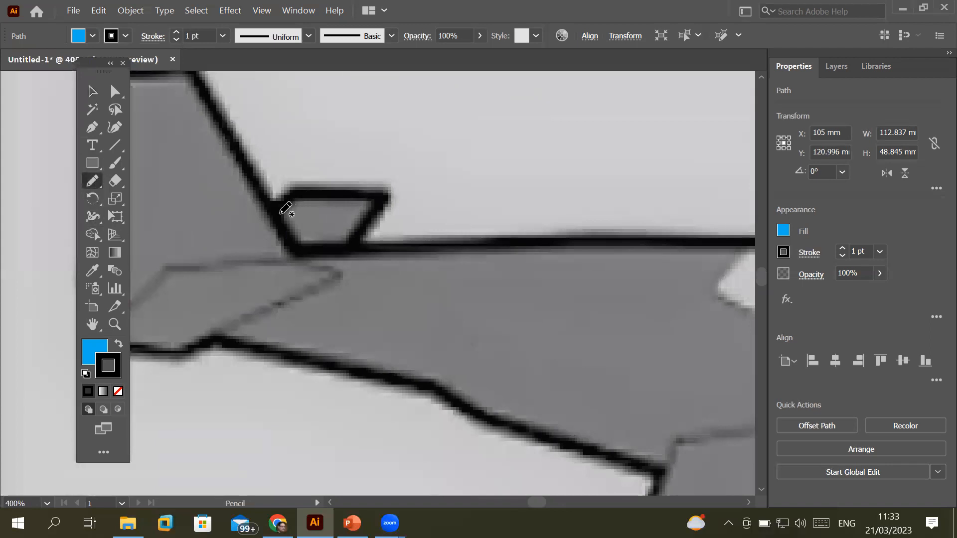
mouse_move(277, 210)
mouse_down()
mouse_move(292, 192)
mouse_move(380, 191)
mouse_move(351, 241)
mouse_move(298, 240)
mouse_move(282, 210)
mouse_up()
key(slash)
scroll(284, 214, down, 2)
scroll(286, 214, up, 2)
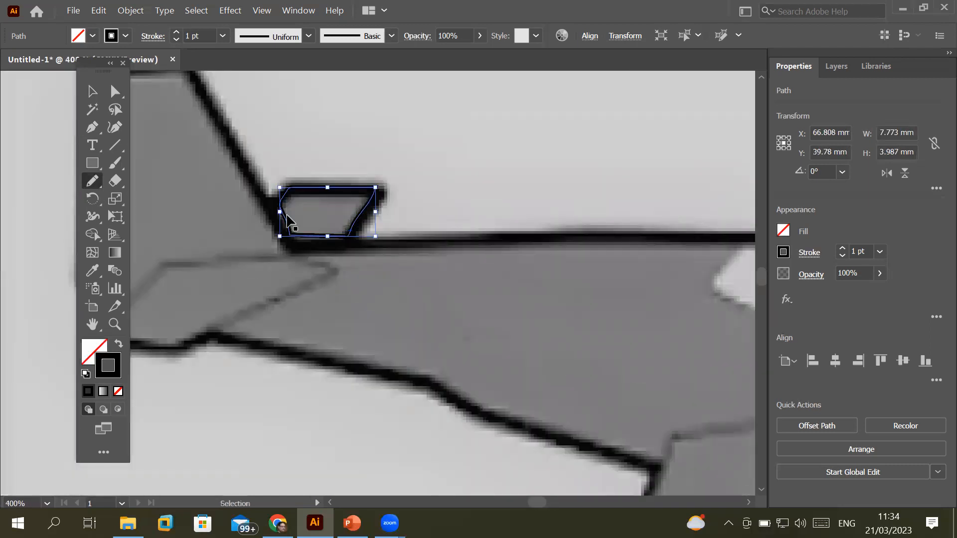
key(ctrl+z)
mouse_move(272, 206)
mouse_down()
mouse_move(310, 188)
mouse_move(378, 188)
mouse_move(353, 245)
mouse_move(293, 246)
mouse_move(272, 209)
mouse_up()
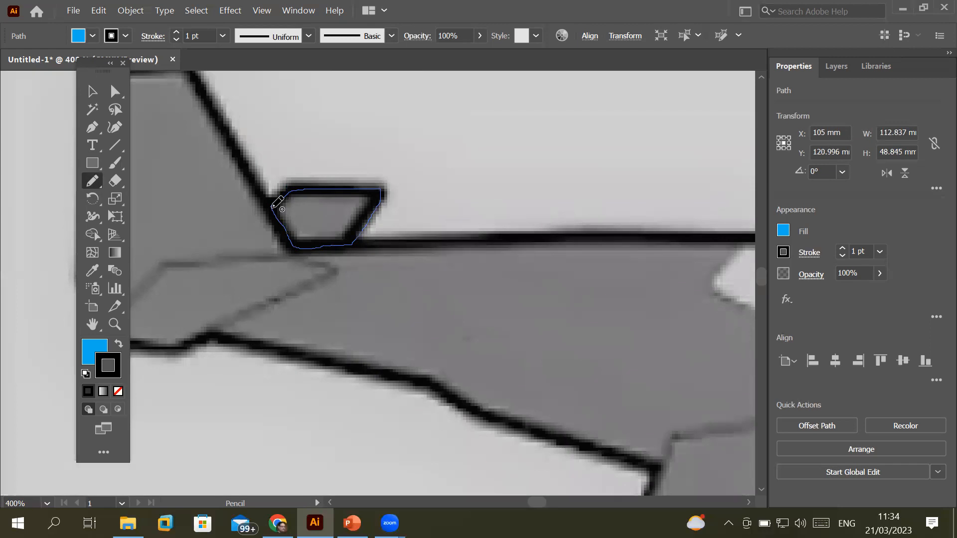
drag(274, 206, 274, 208)
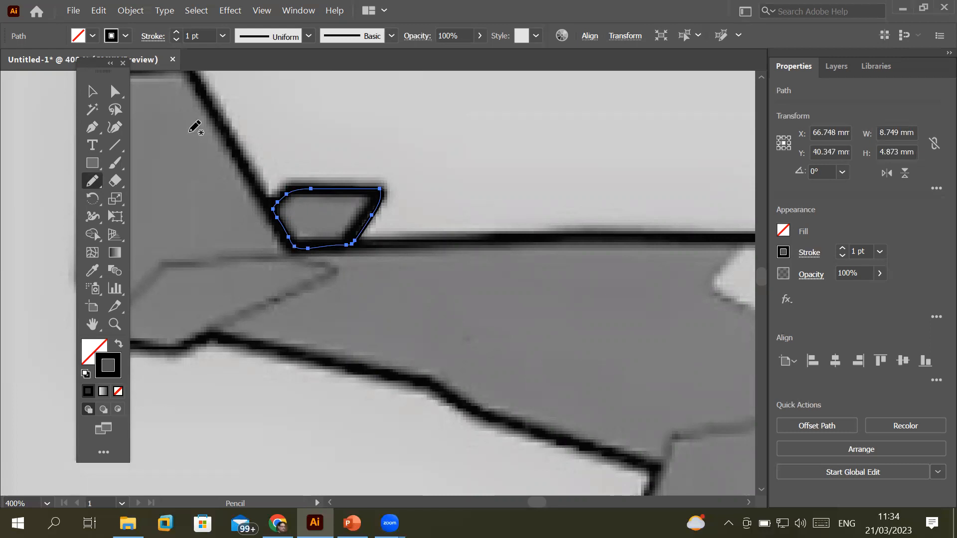
scroll(274, 187, down, 2)
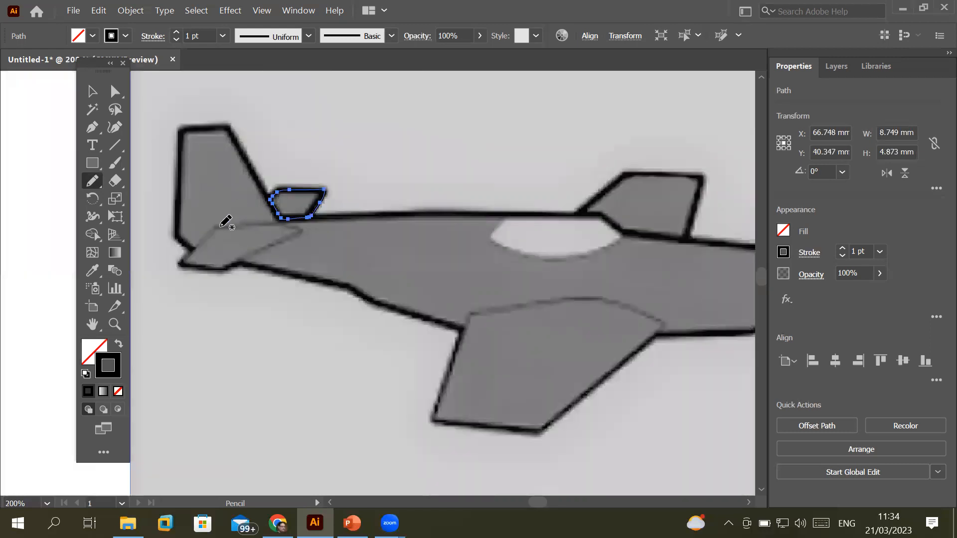
Trace separate outlines around the tailplane, the lower wing and the canopy
mouse_move(215, 229)
mouse_down()
mouse_move(183, 264)
mouse_move(227, 275)
mouse_move(305, 231)
mouse_move(269, 219)
mouse_move(212, 229)
mouse_up()
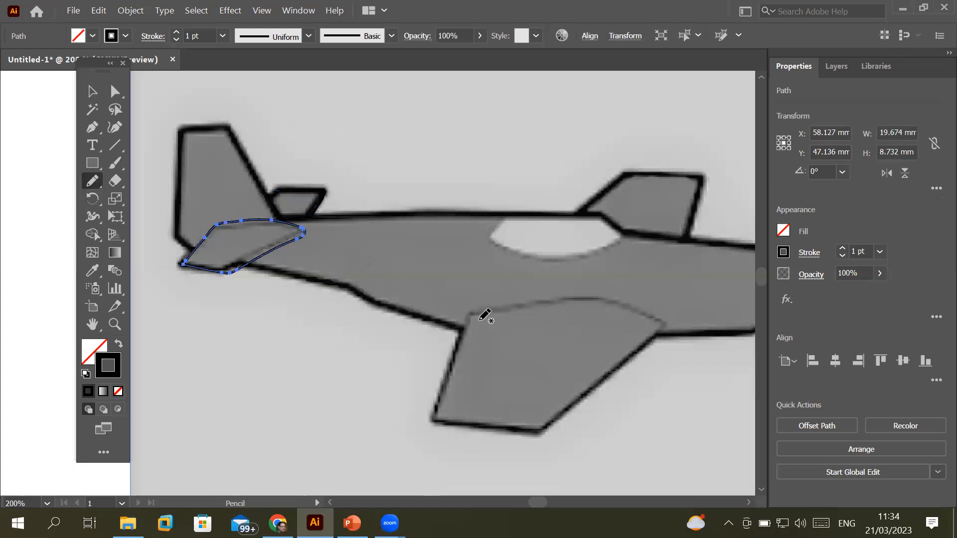
mouse_move(470, 316)
mouse_down()
mouse_move(433, 419)
mouse_move(538, 431)
mouse_move(560, 422)
mouse_move(664, 324)
mouse_move(604, 298)
mouse_move(479, 307)
mouse_move(465, 324)
mouse_move(472, 344)
mouse_up()
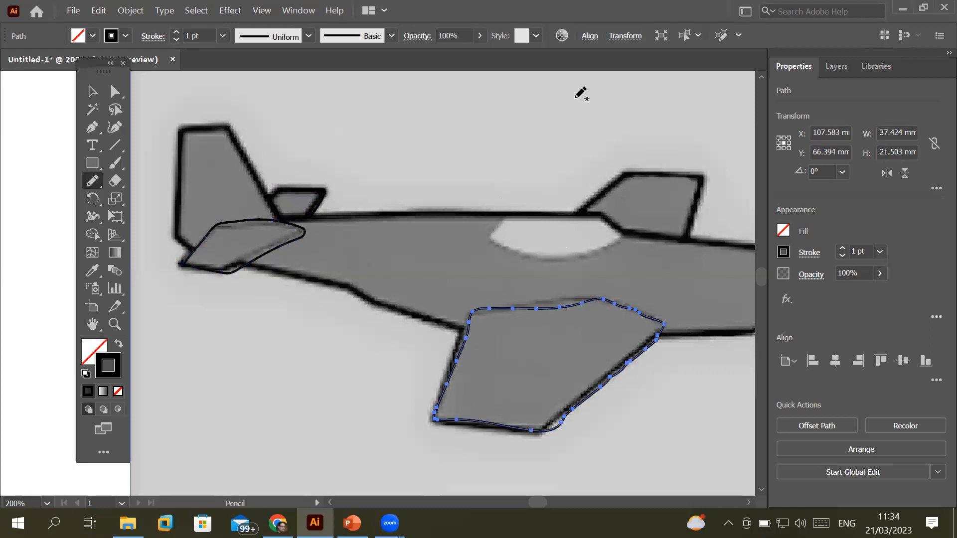
mouse_move(510, 220)
mouse_down()
mouse_move(489, 241)
mouse_move(526, 256)
mouse_move(602, 253)
mouse_move(622, 237)
mouse_move(595, 222)
mouse_move(515, 218)
mouse_up()
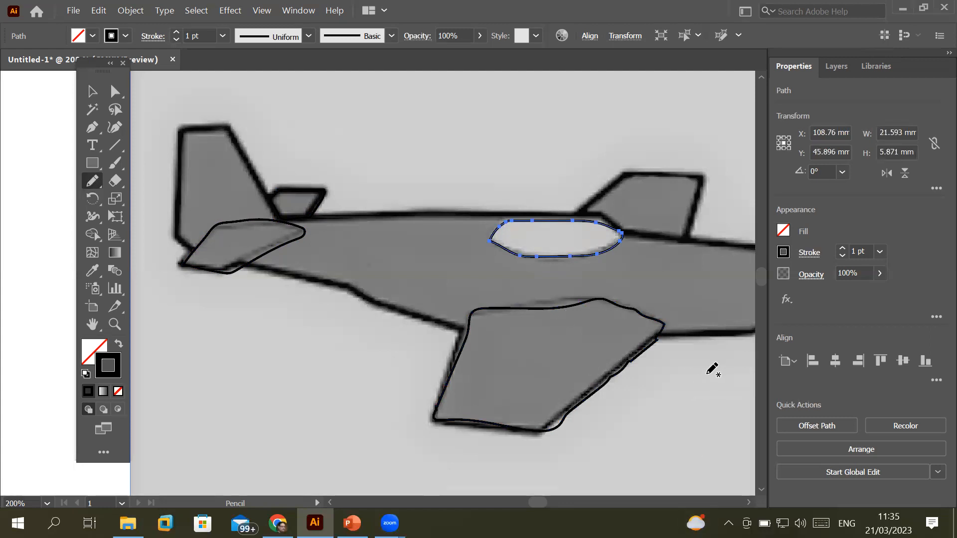
scroll(406, 380, right, 5)
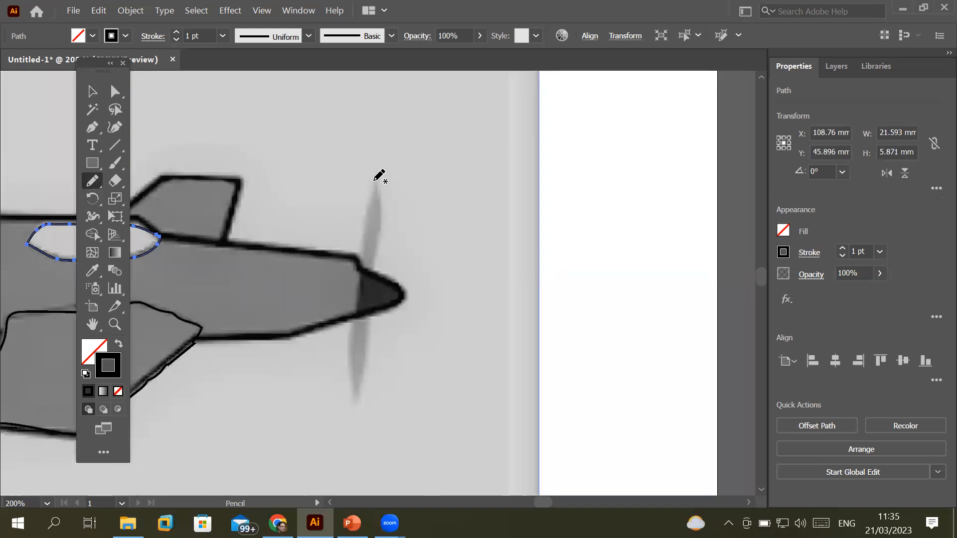
Draw a closed outline around the propeller blade, redrawing it after an undo
mouse_move(374, 181)
mouse_down()
mouse_move(350, 402)
mouse_move(367, 349)
mouse_move(378, 176)
mouse_up()
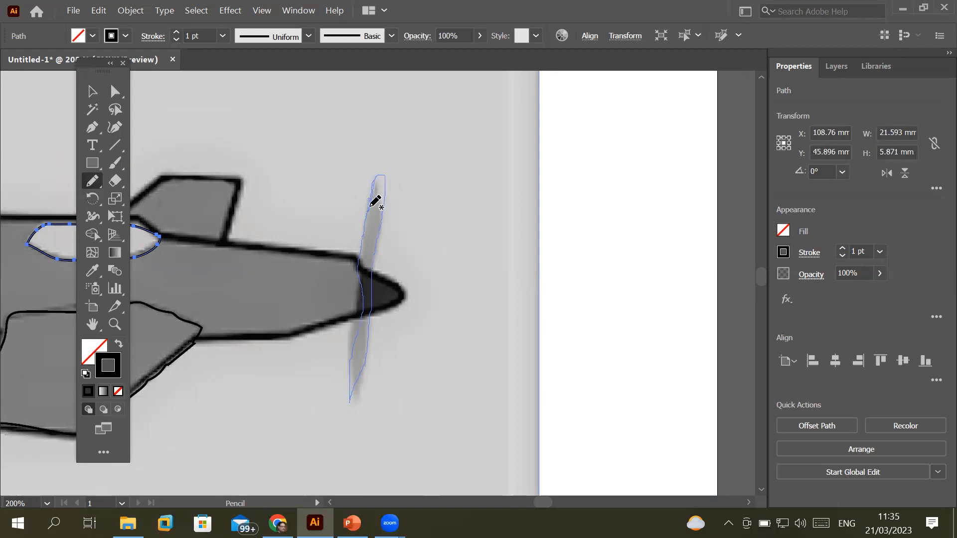
drag(371, 205, 369, 206)
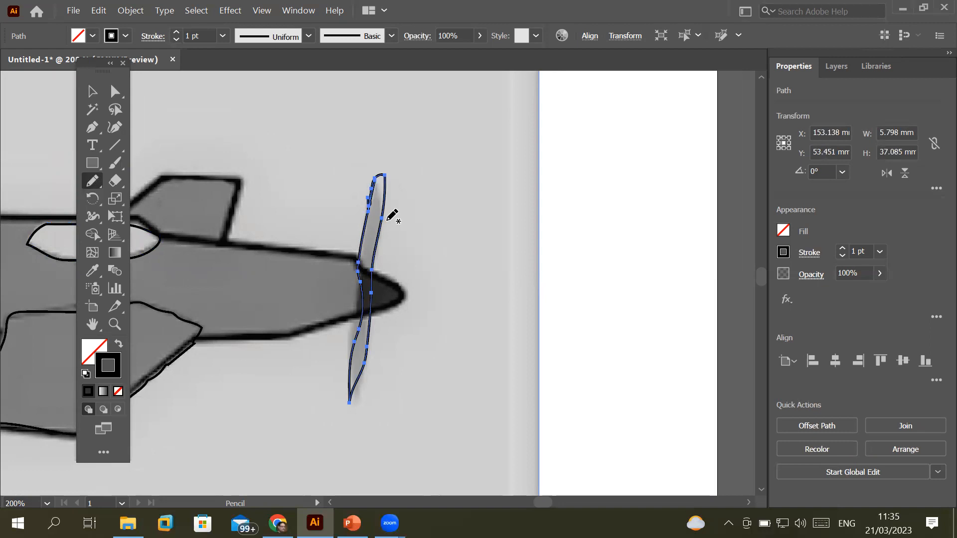
key(ctrl+z)
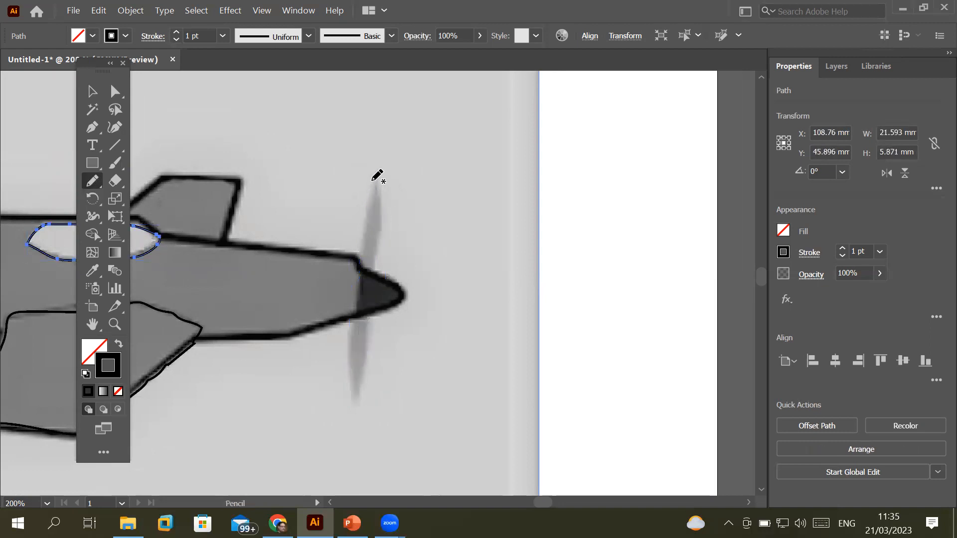
mouse_move(374, 177)
mouse_down()
mouse_move(349, 348)
mouse_move(353, 403)
mouse_move(379, 264)
mouse_move(380, 173)
mouse_up()
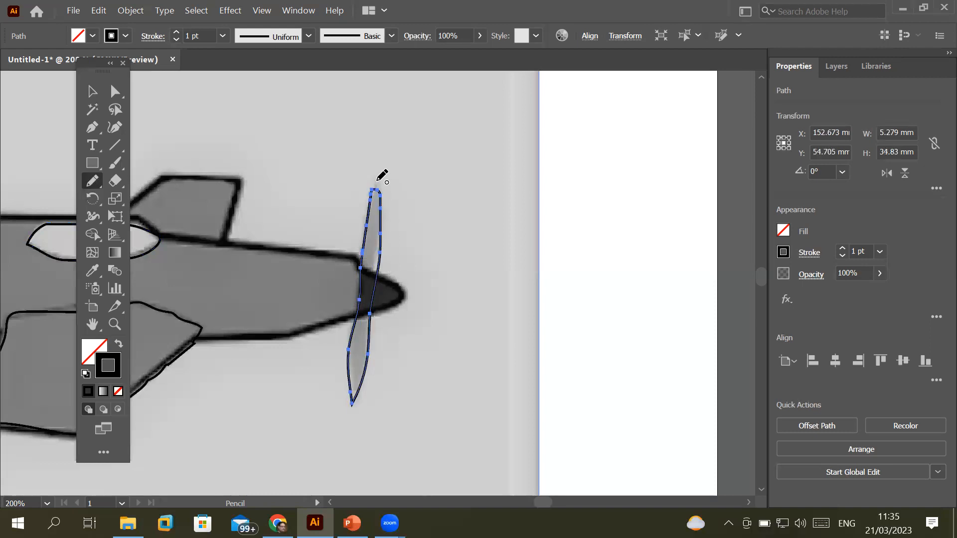
scroll(214, 272, down, 5)
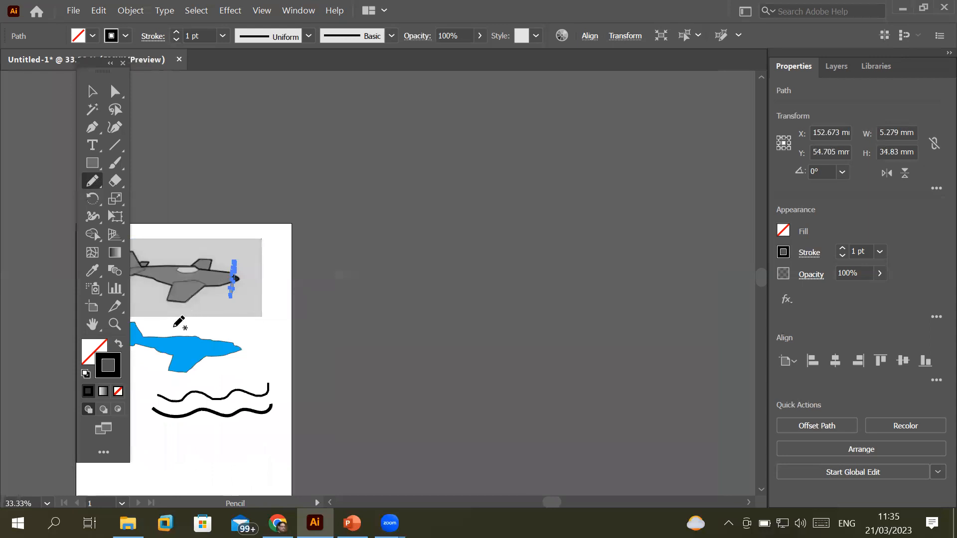
Bring the whole artboard into view and move the propeller outline onto the cyan plane's nose
key(space)
drag(236, 325, 357, 325)
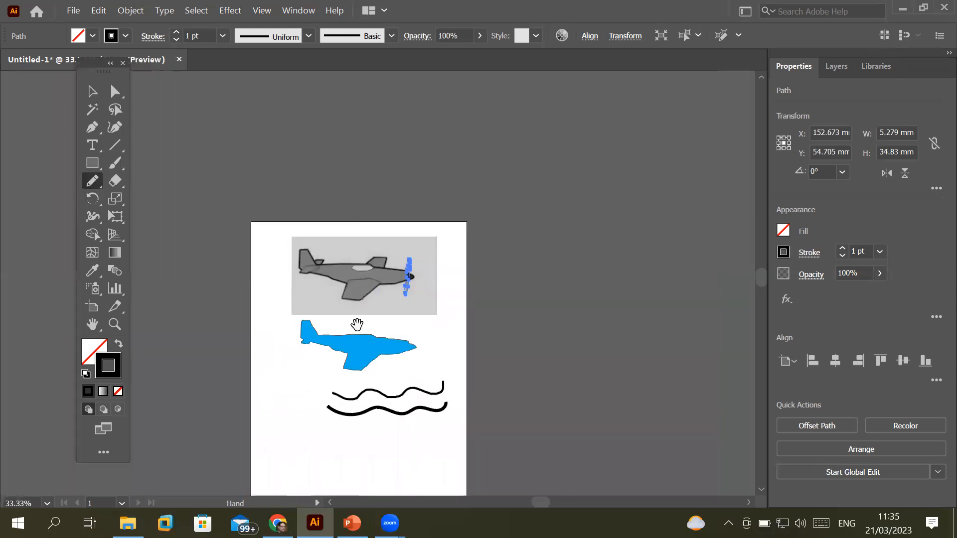
scroll(327, 276, up, 3)
scroll(327, 276, down, 2)
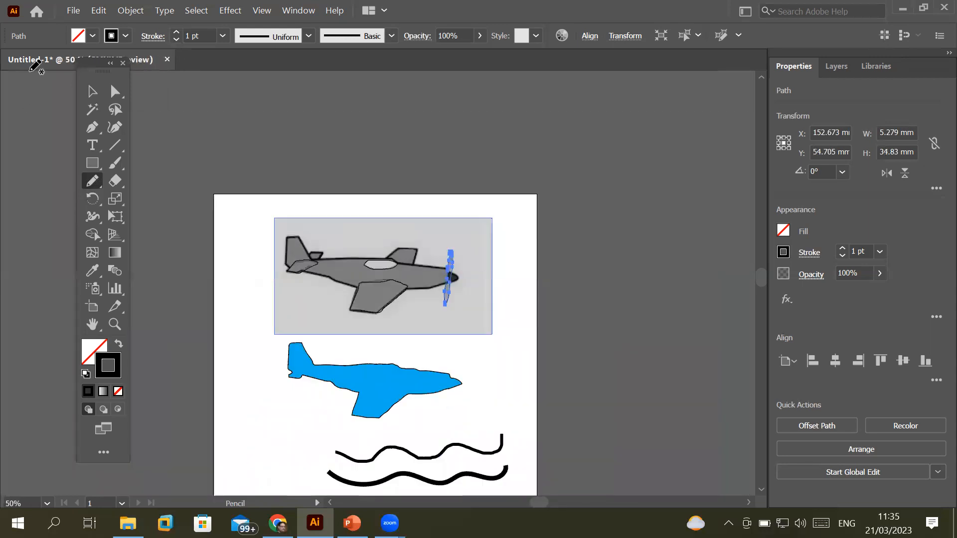
click(95, 93)
drag(452, 267, 461, 366)
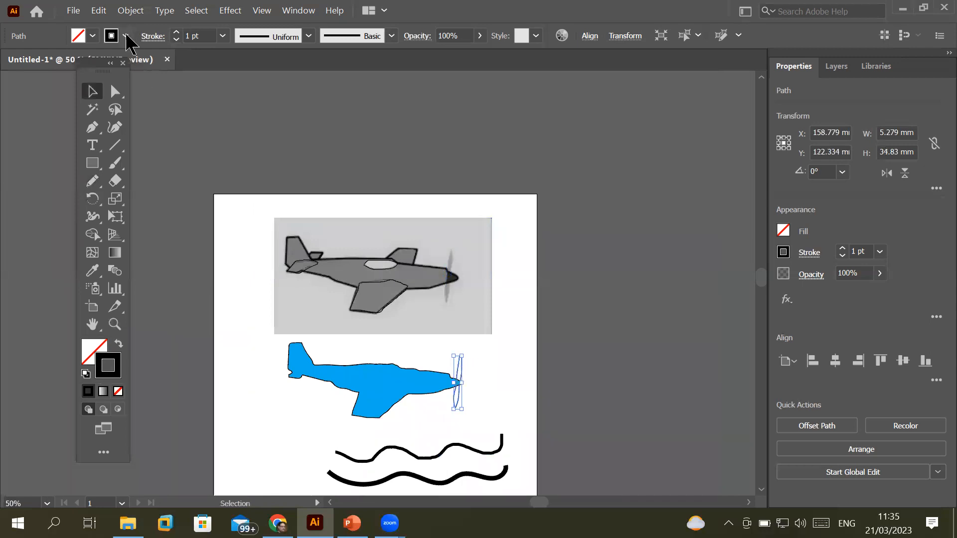
Fill the propeller with K=60 grey and move the small fin outline onto the blue plane's tail
click(93, 39)
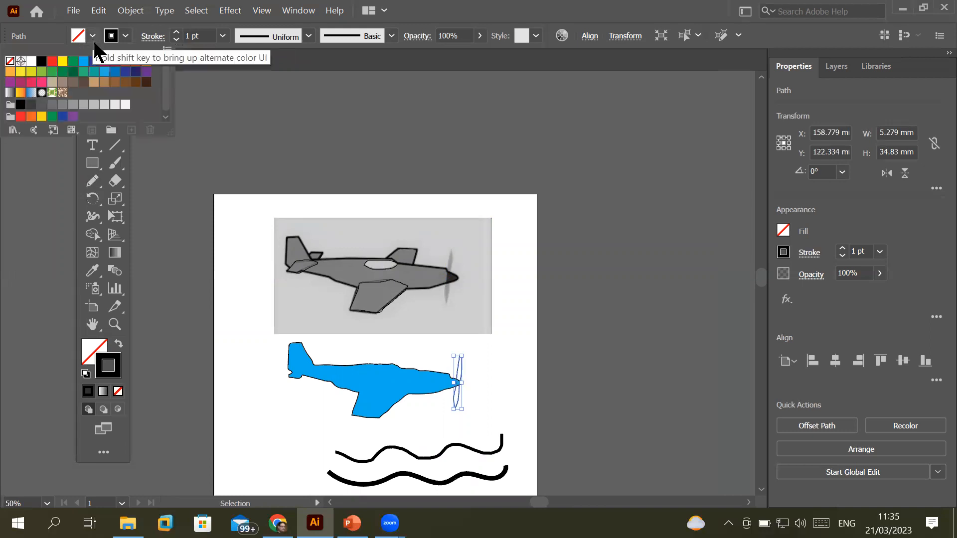
click(61, 105)
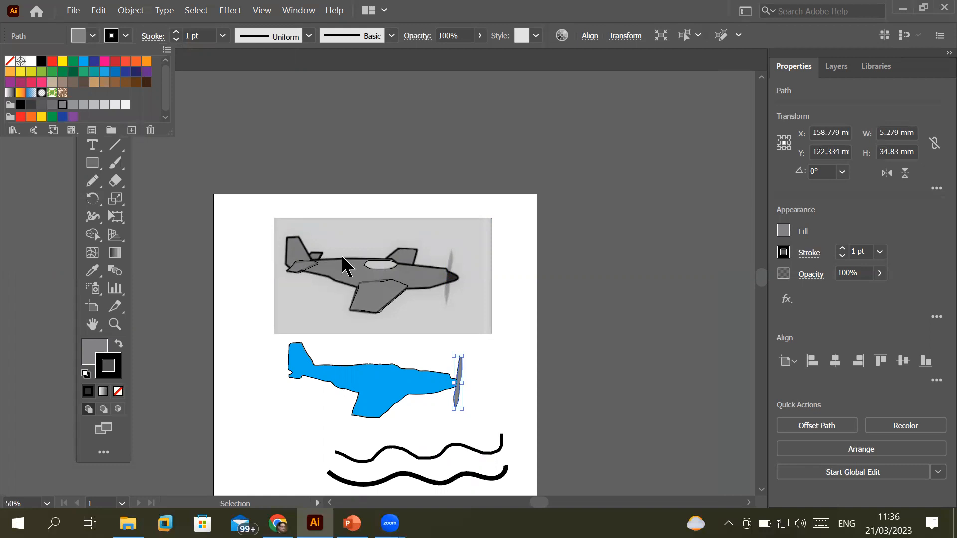
click(320, 258)
drag(319, 258, 317, 356)
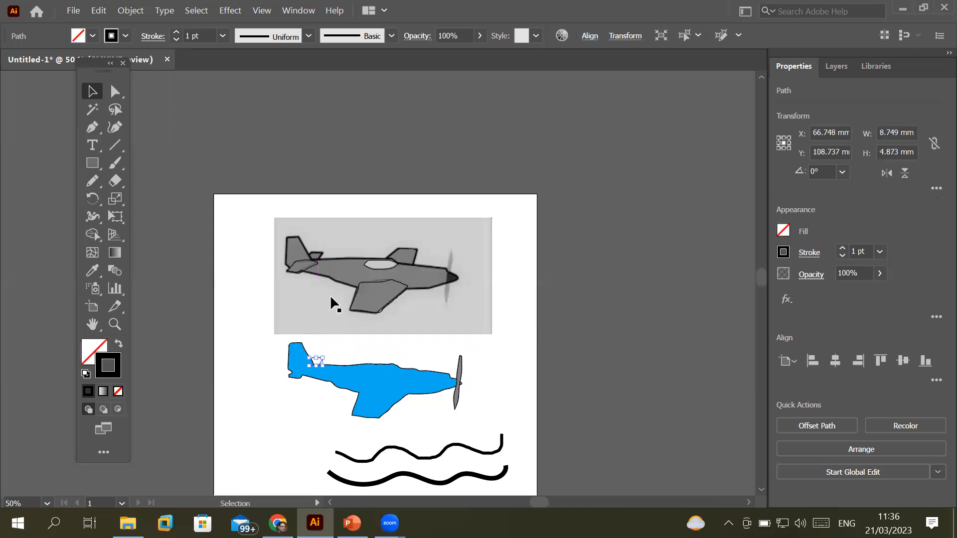
Drag the tail piece, canopy and wing outlines down from the reference photo onto the blue plane
click(293, 270)
drag(293, 275, 301, 382)
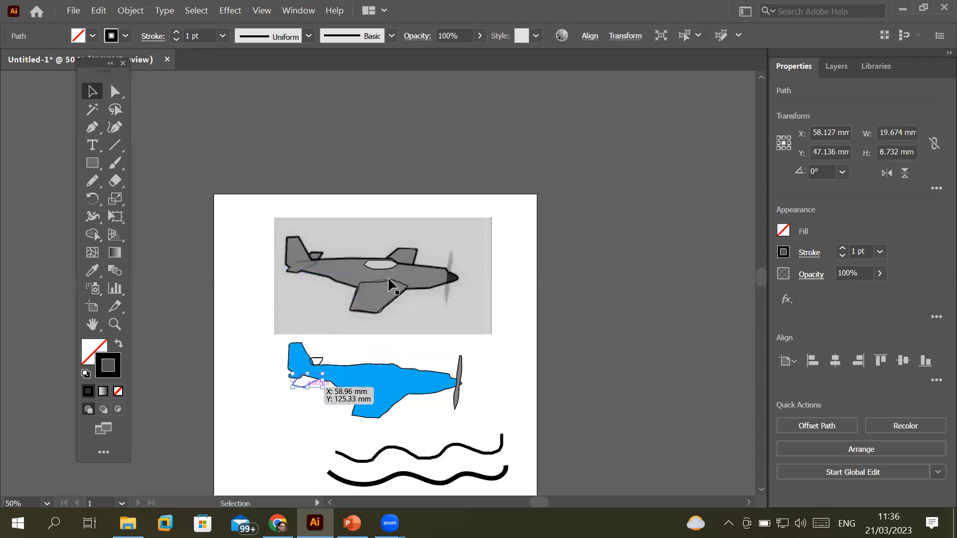
drag(385, 265, 387, 373)
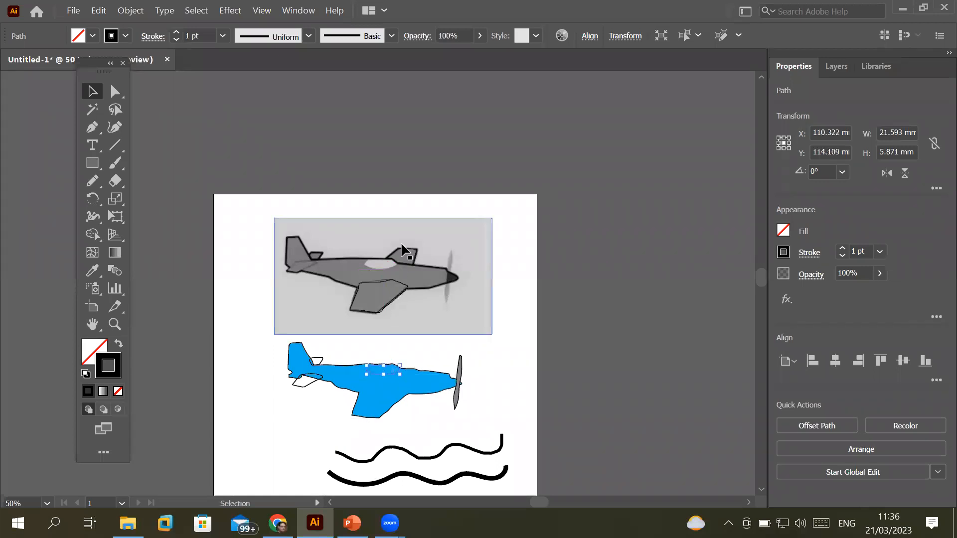
click(405, 249)
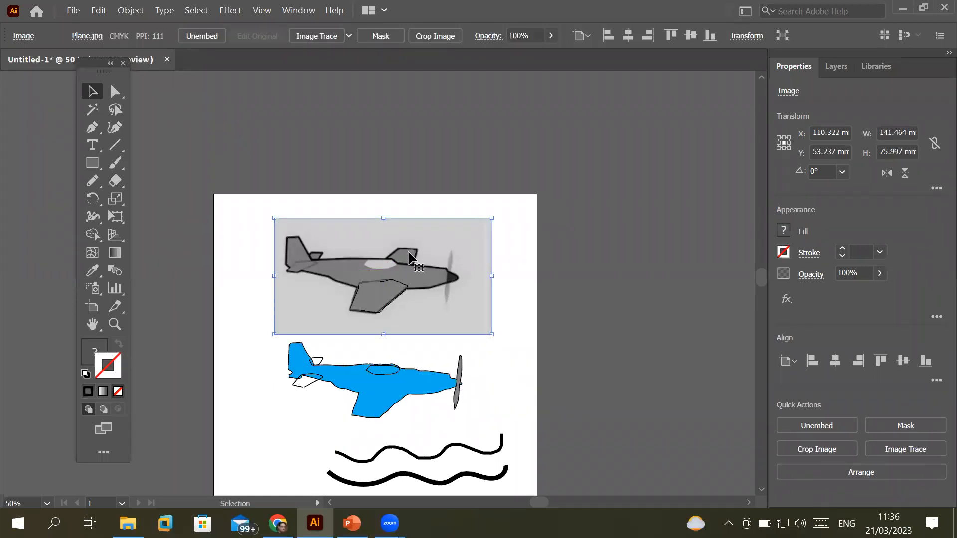
mouse_move(387, 300)
mouse_down()
mouse_move(377, 423)
mouse_move(388, 413)
mouse_up()
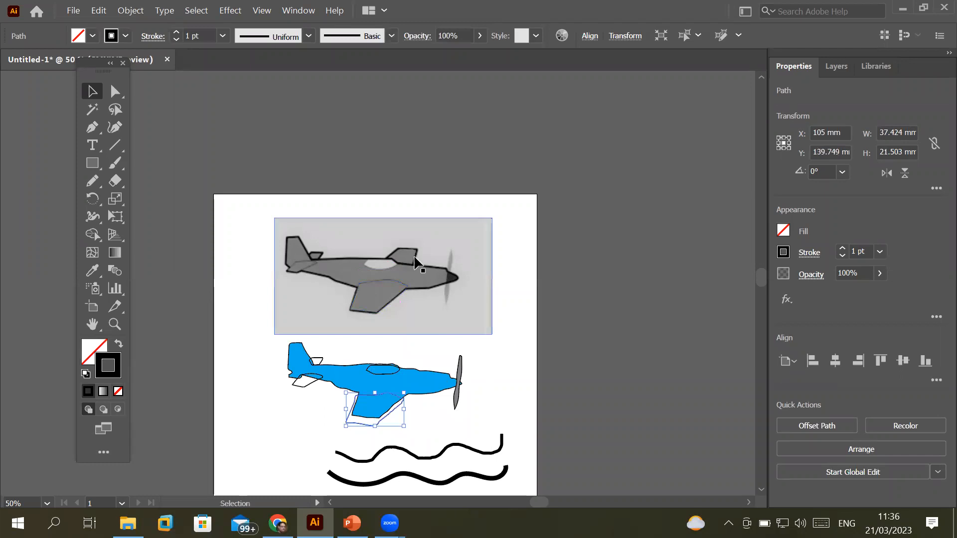
click(413, 260)
scroll(384, 234, up, 3)
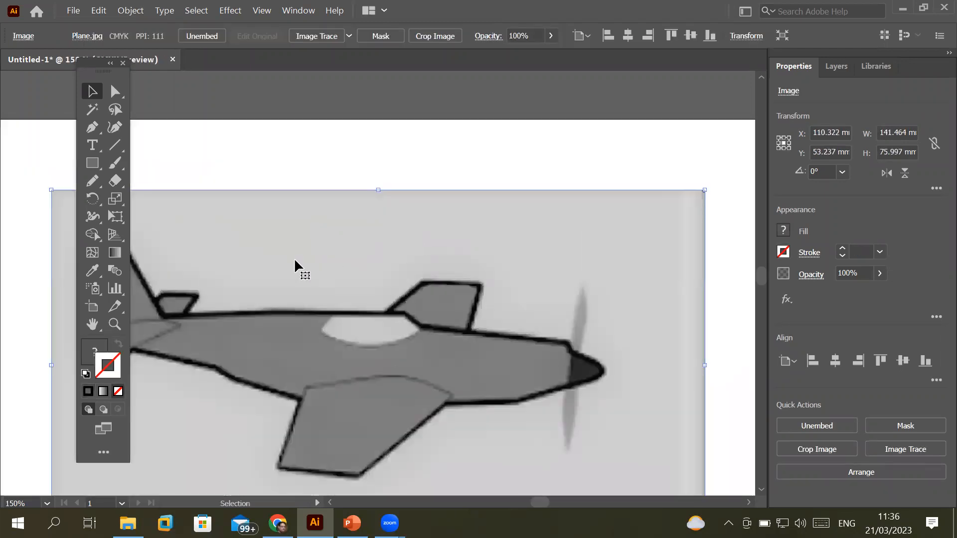
Trace the small fin above the grey plane's fuselage with the Pencil tool
click(93, 181)
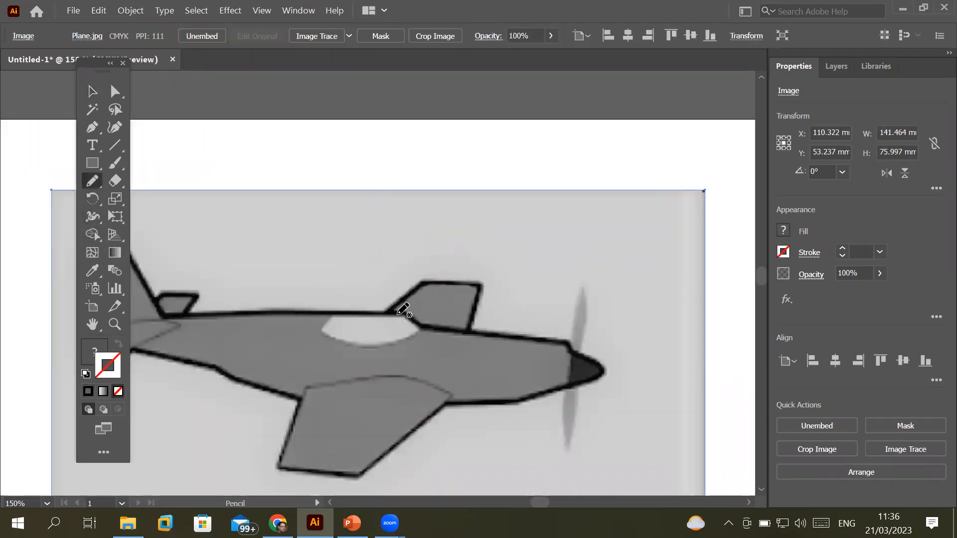
mouse_move(392, 315)
mouse_down()
mouse_move(417, 286)
mouse_move(484, 288)
mouse_move(468, 332)
mouse_move(398, 312)
mouse_up()
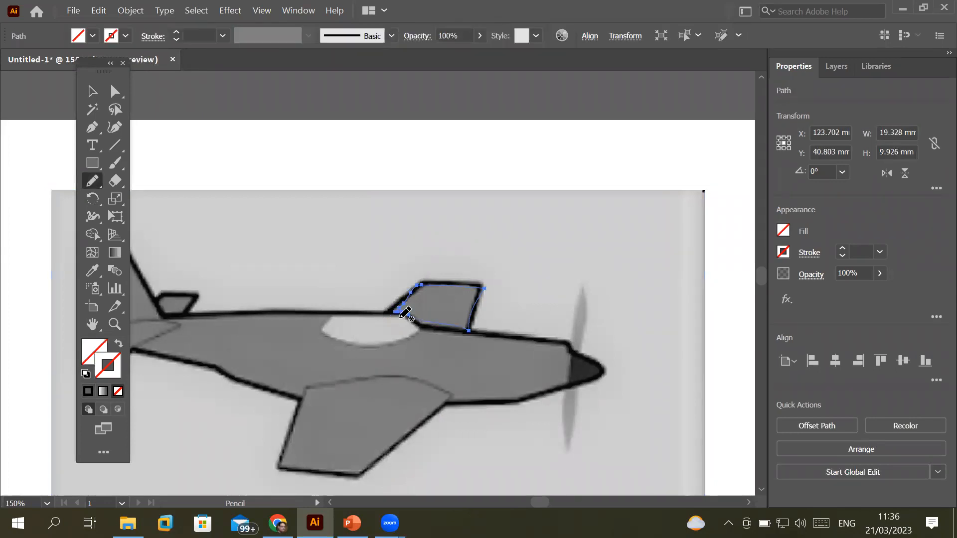
key(ctrl+minus)
key(ctrl+minus)
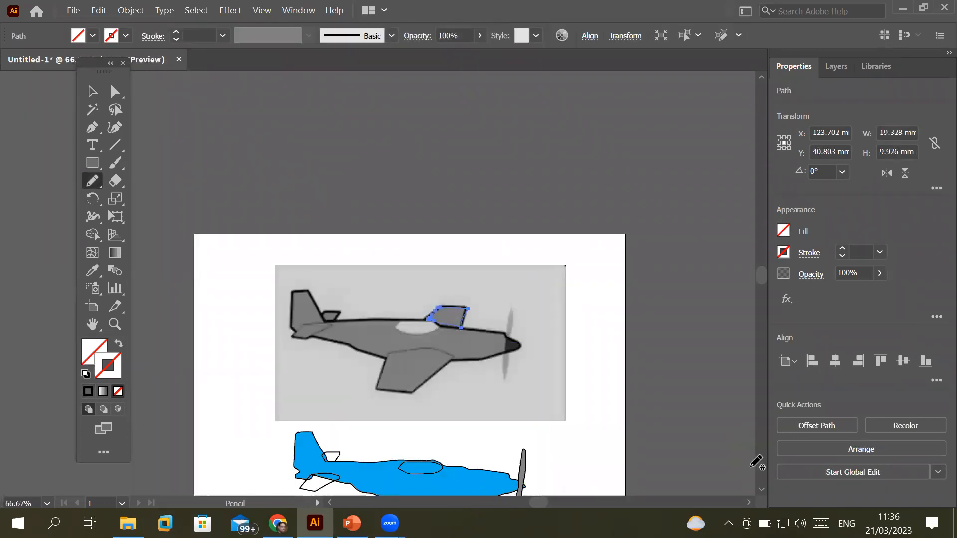
Move the 19.328 × 9.926 mm traced outline onto the blue plane, just behind its cockpit
click(761, 489)
click(761, 490)
scroll(763, 490, down, 5)
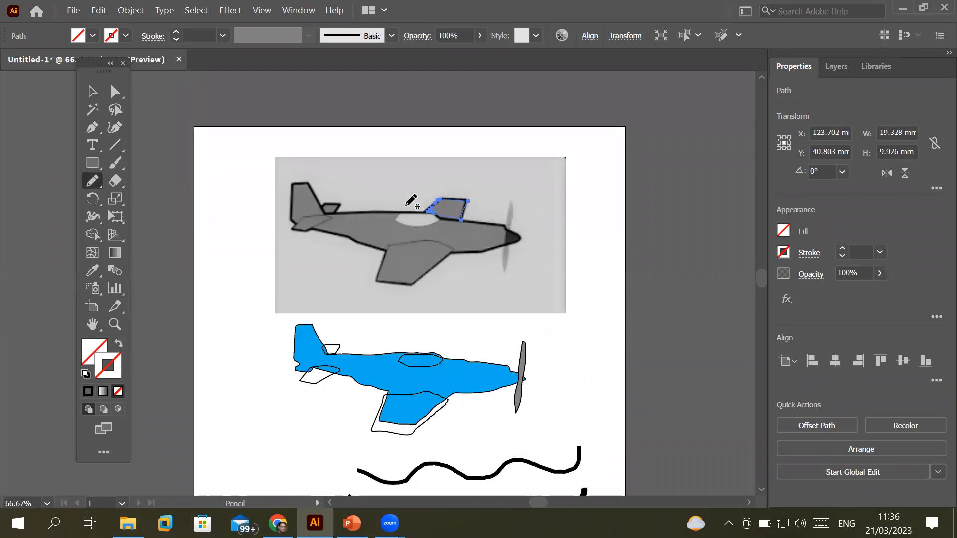
click(92, 92)
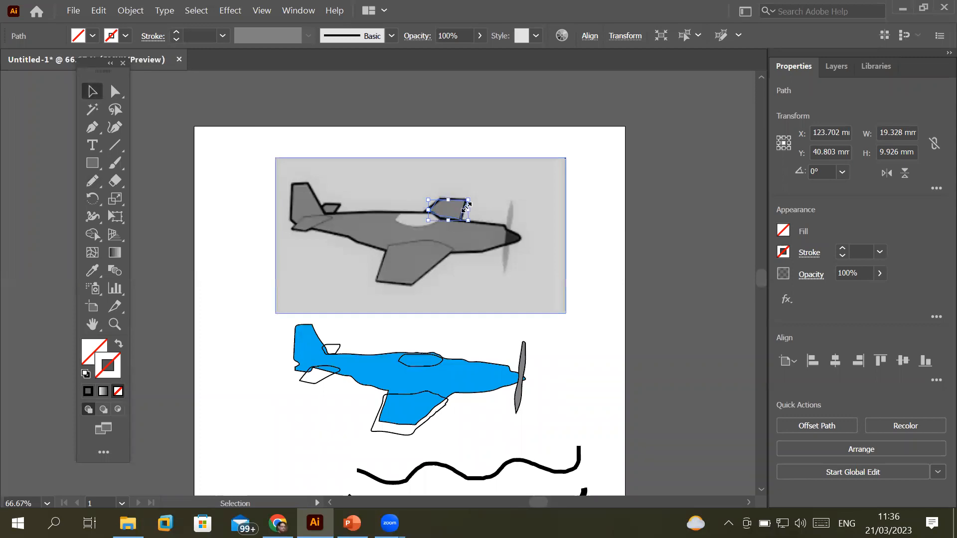
drag(463, 212, 442, 340)
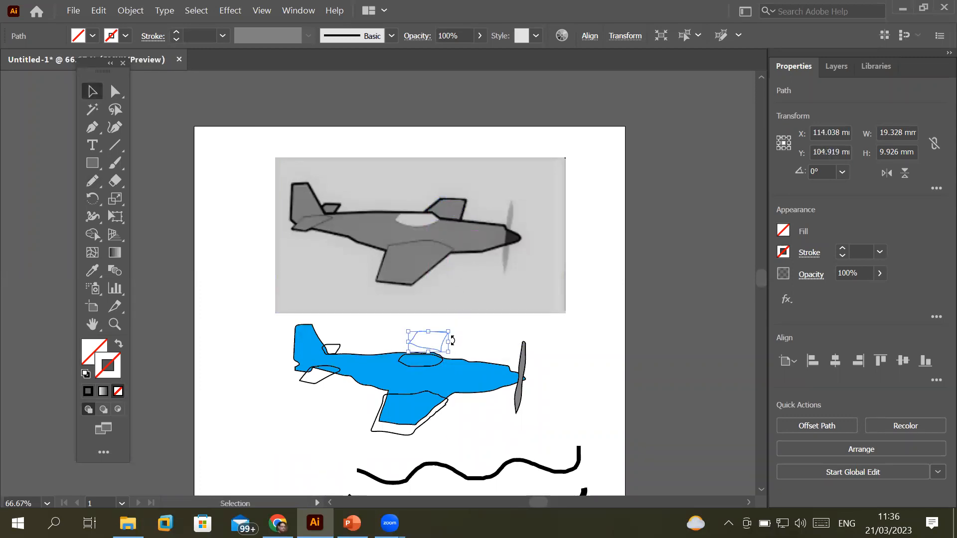
drag(441, 336, 440, 345)
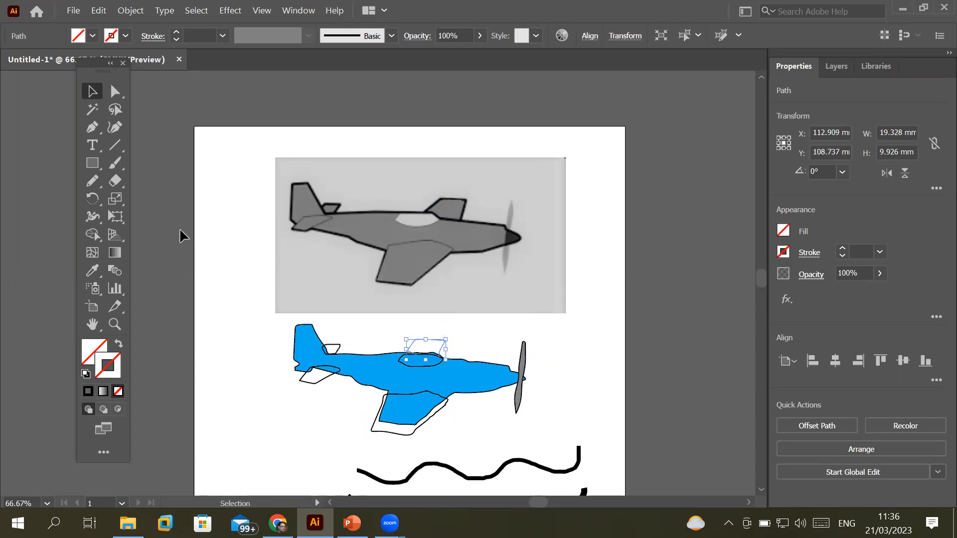
Fill the fin shape with the C=50 M=50 Y=60 K=25 swatch, then select the lower wing outline
click(92, 36)
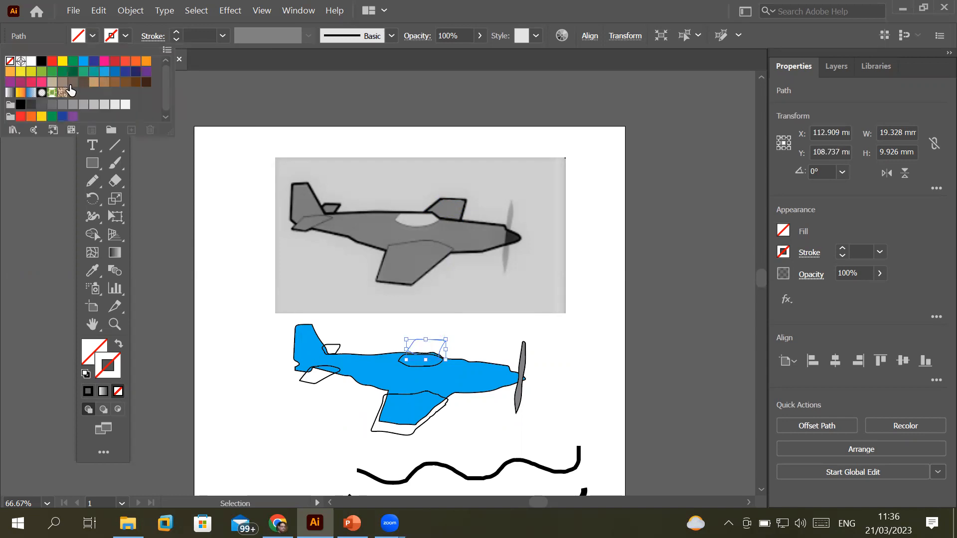
click(74, 83)
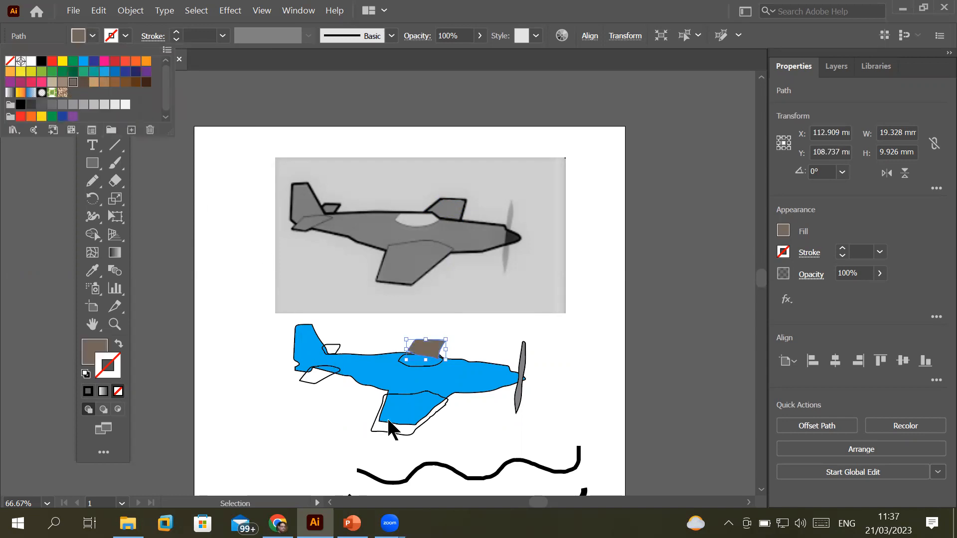
click(371, 430)
click(370, 430)
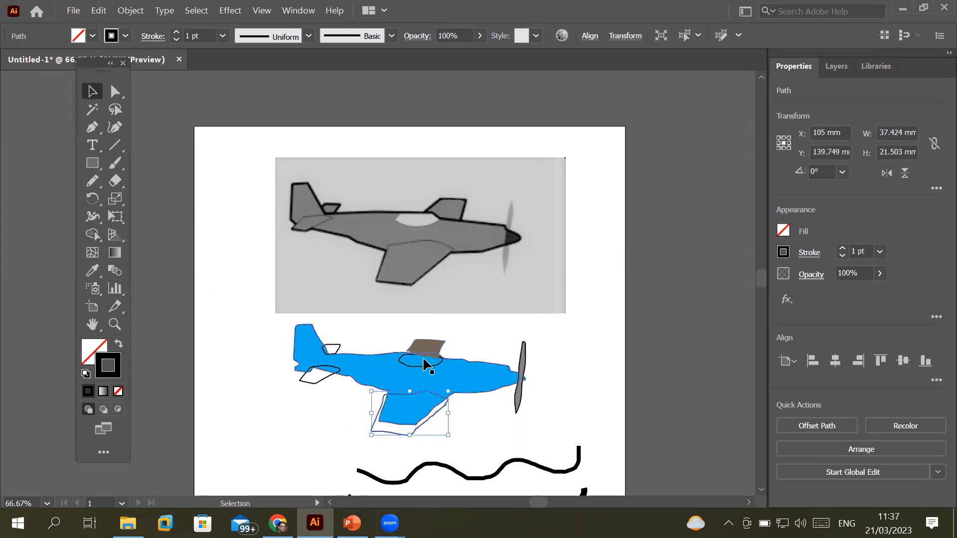
Eyedropper the fin's brown fill onto the lower wing
click(92, 270)
click(411, 408)
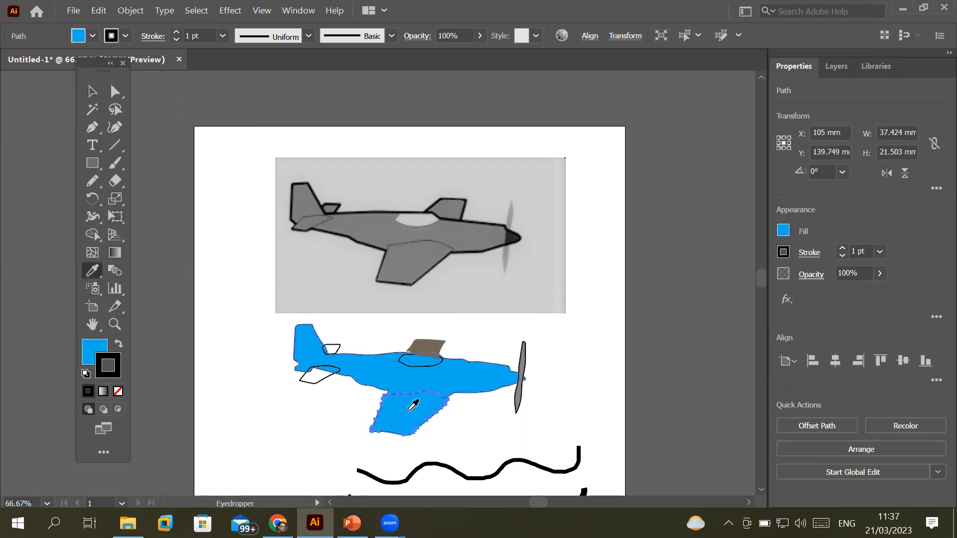
click(440, 344)
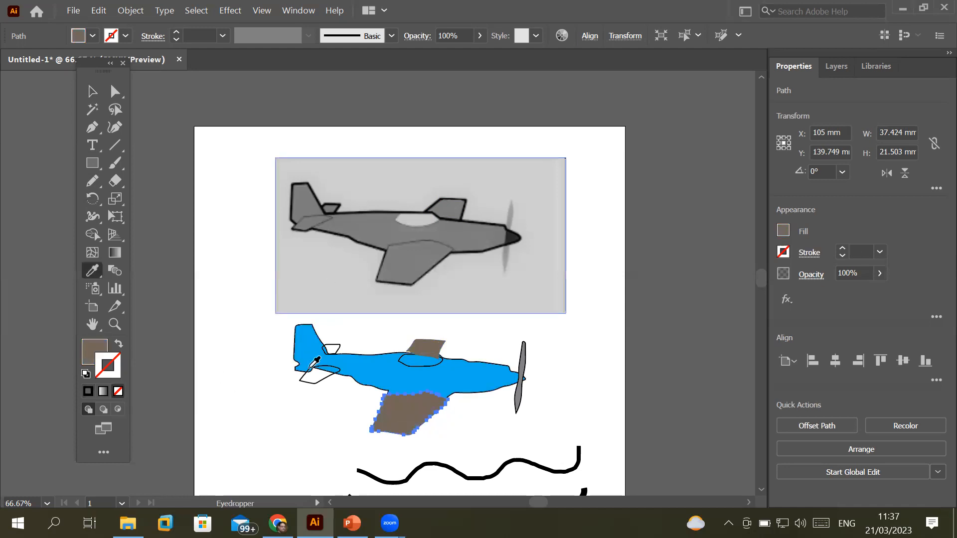
Give the blue fuselage the grey sampled from the reference photo
click(94, 93)
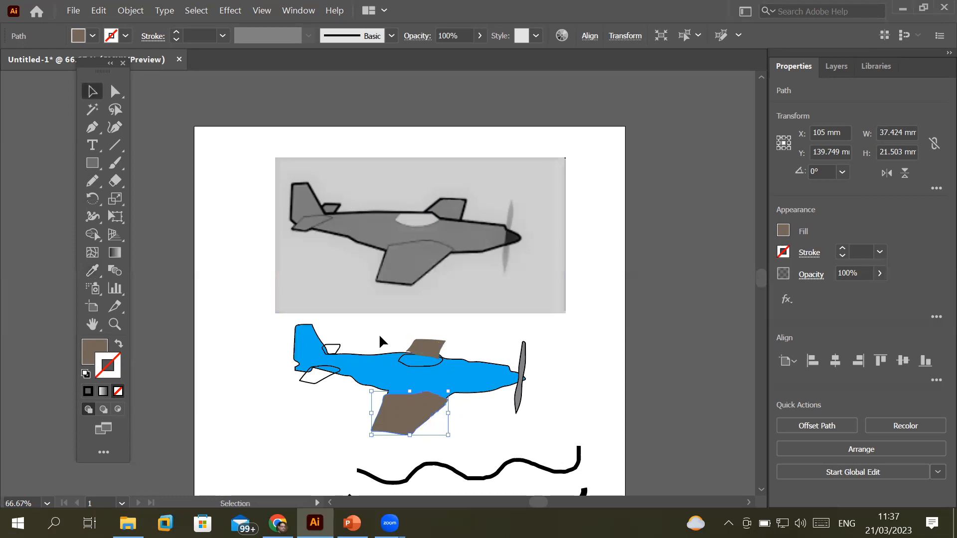
click(376, 364)
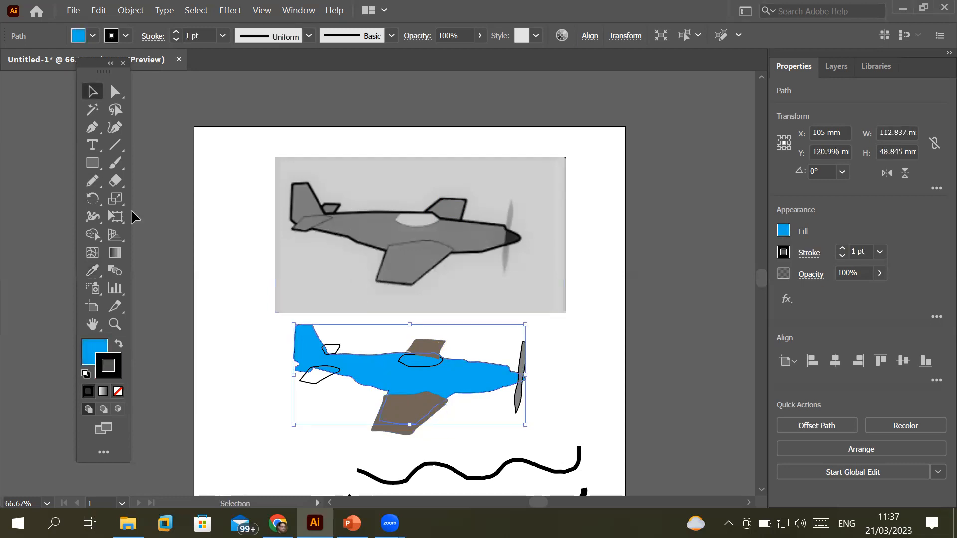
click(92, 271)
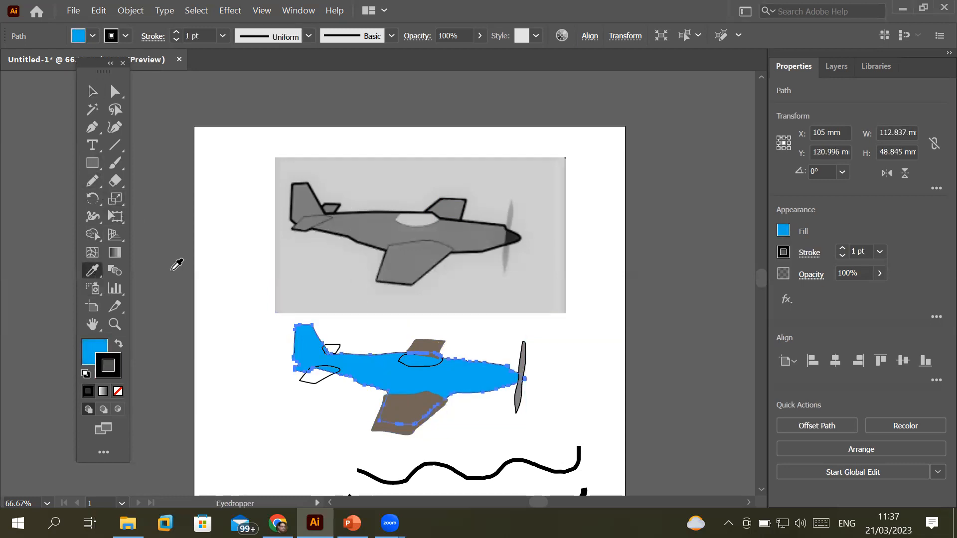
click(353, 223)
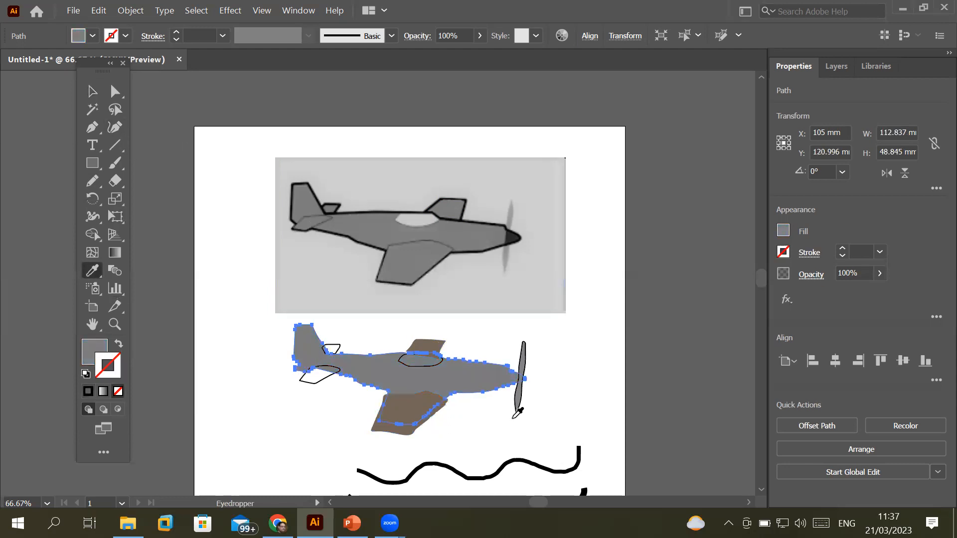
scroll(475, 396, up, 2)
scroll(363, 322, up, 2)
scroll(362, 323, down, 1)
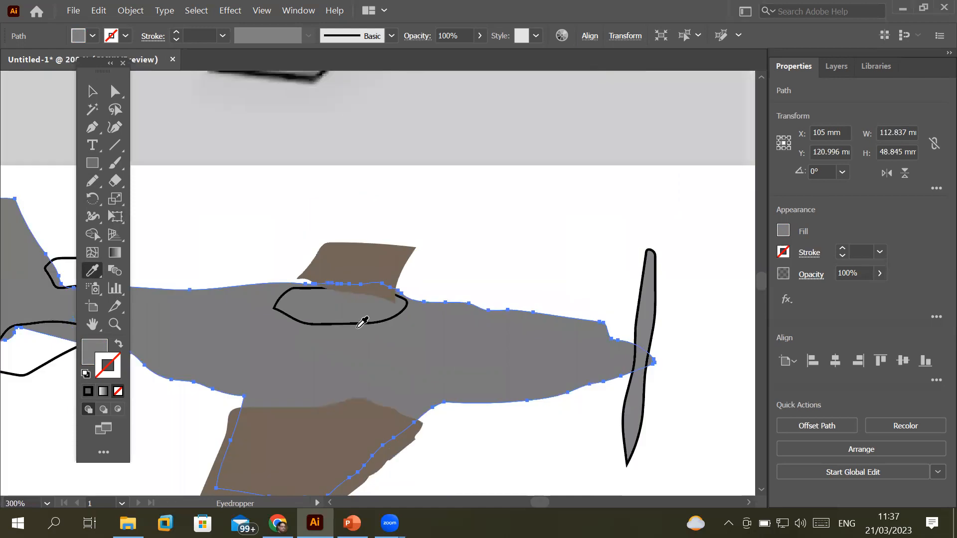
Send the brown fin shape behind the cockpit outline
click(93, 91)
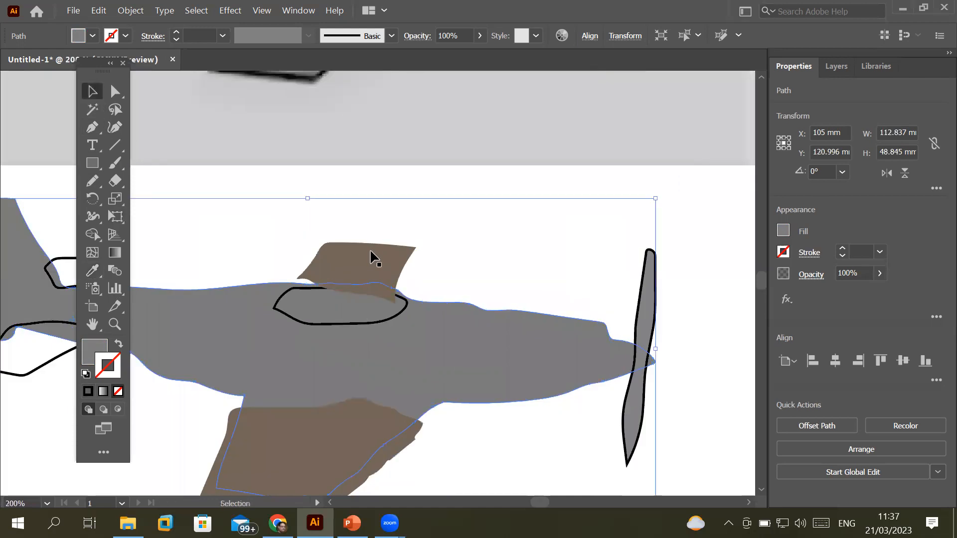
click(371, 258)
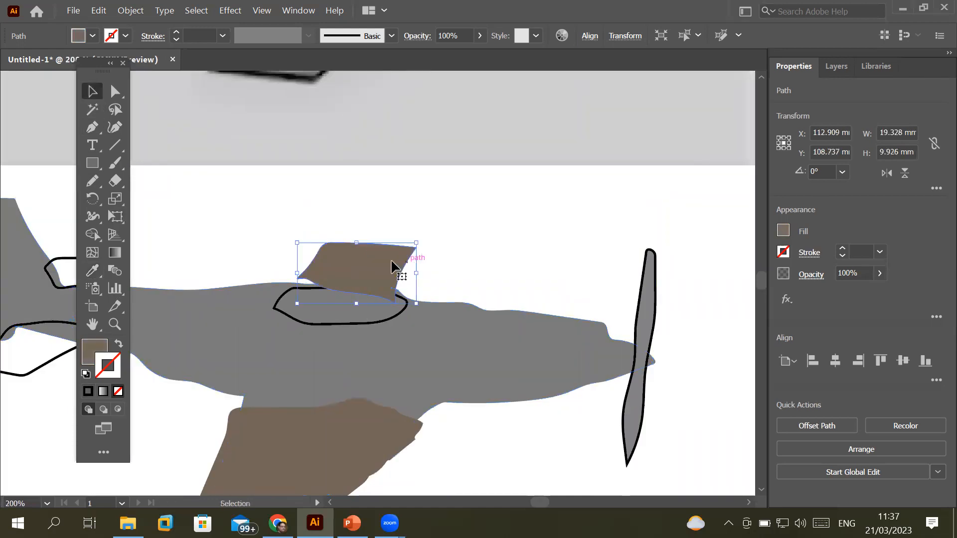
right_click(452, 348)
mouse_move(455, 439)
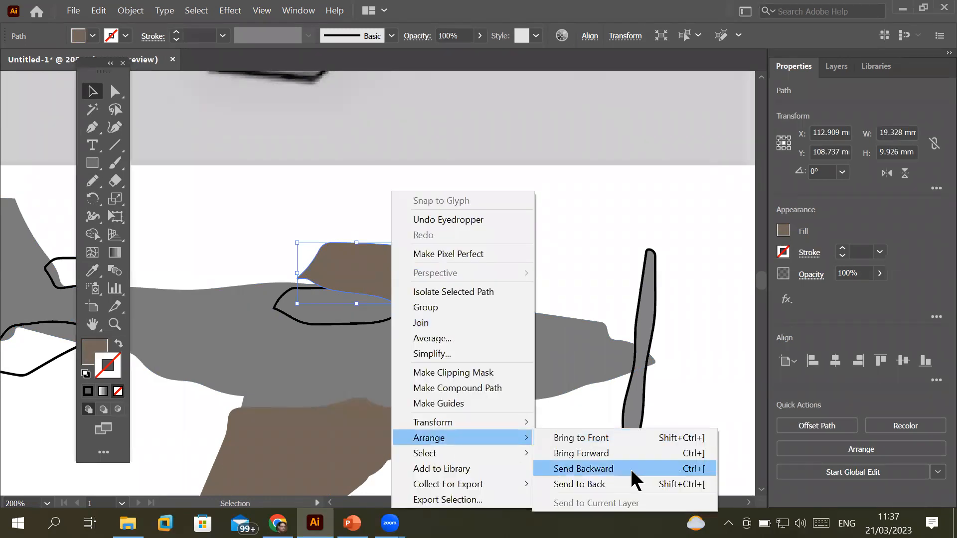
click(609, 482)
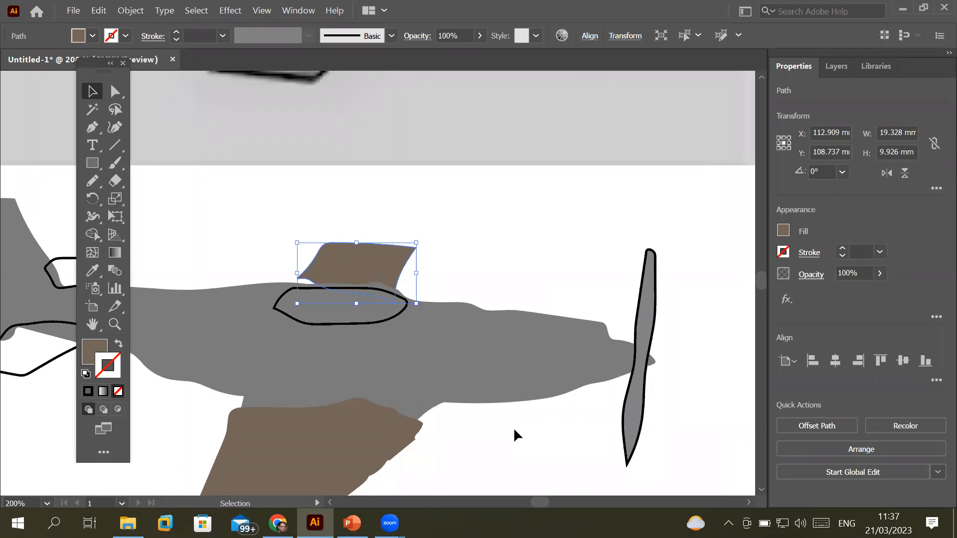
alt+scroll(513, 427, down, 3)
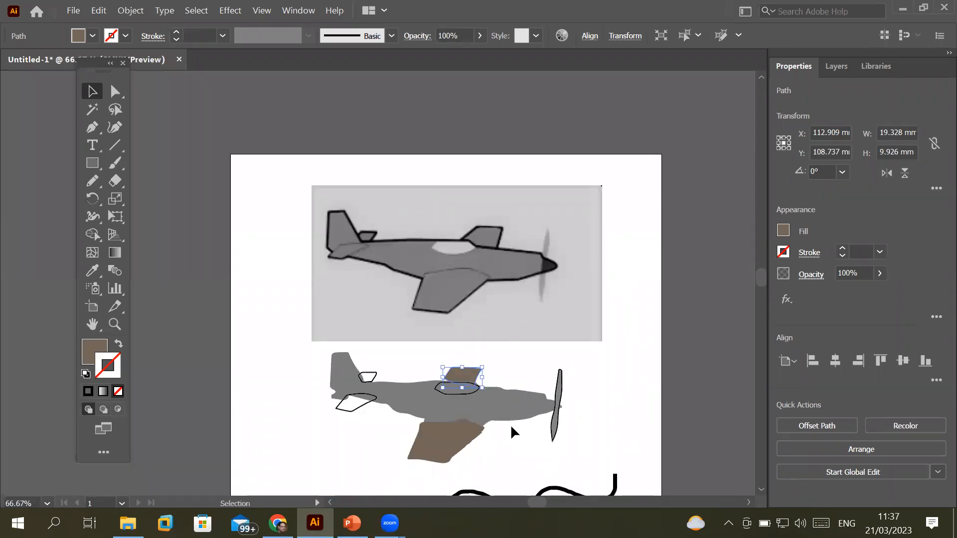
Make the cockpit ellipse white-filled with no stroke by swapping a white stroke into the fill
click(450, 391)
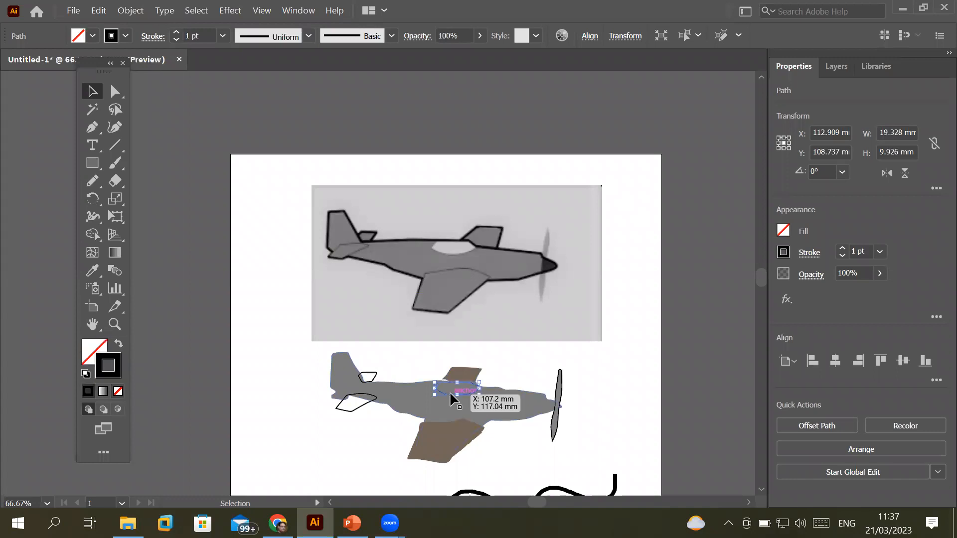
click(126, 36)
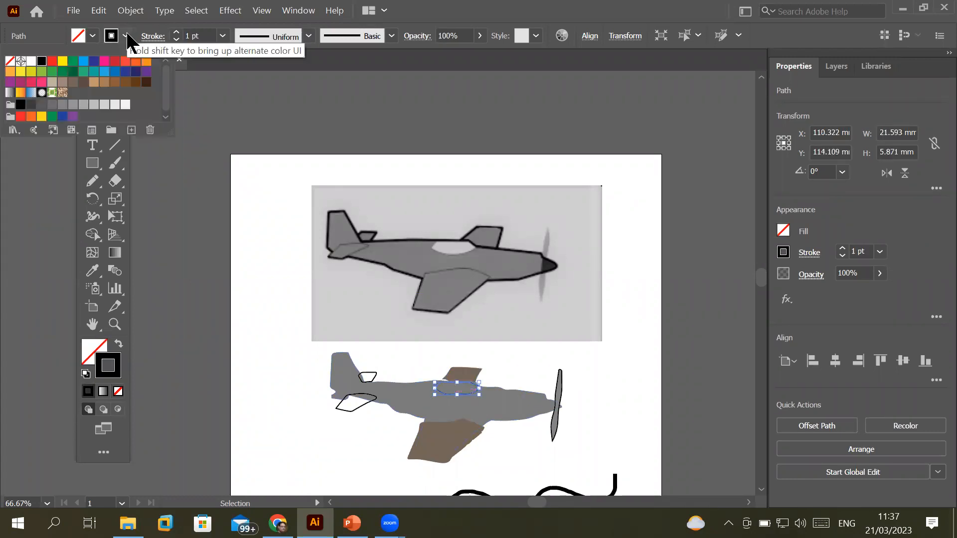
click(31, 61)
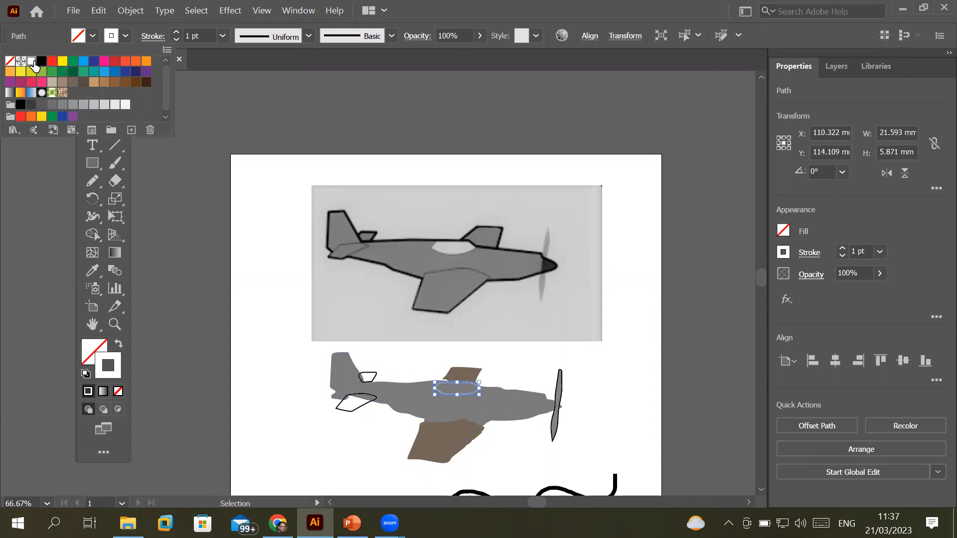
click(118, 349)
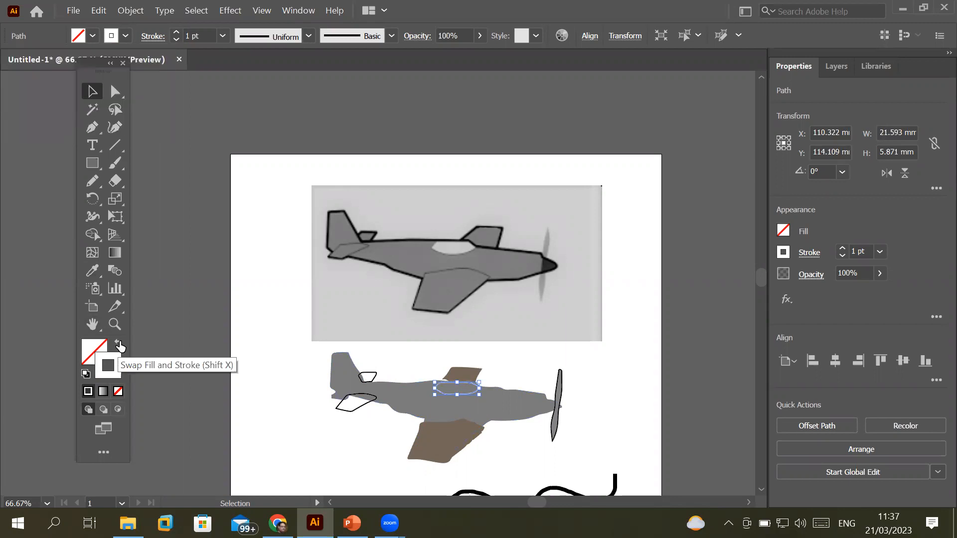
click(120, 346)
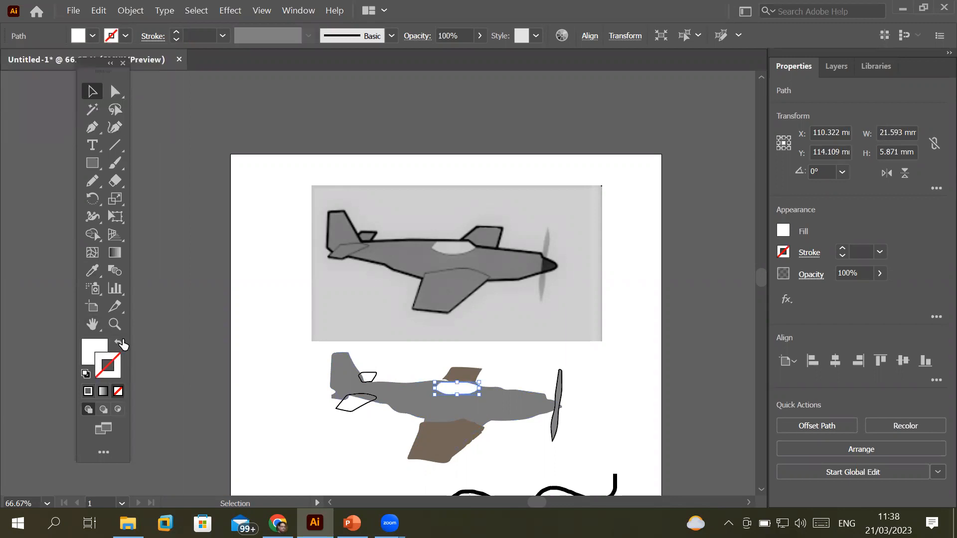
click(271, 249)
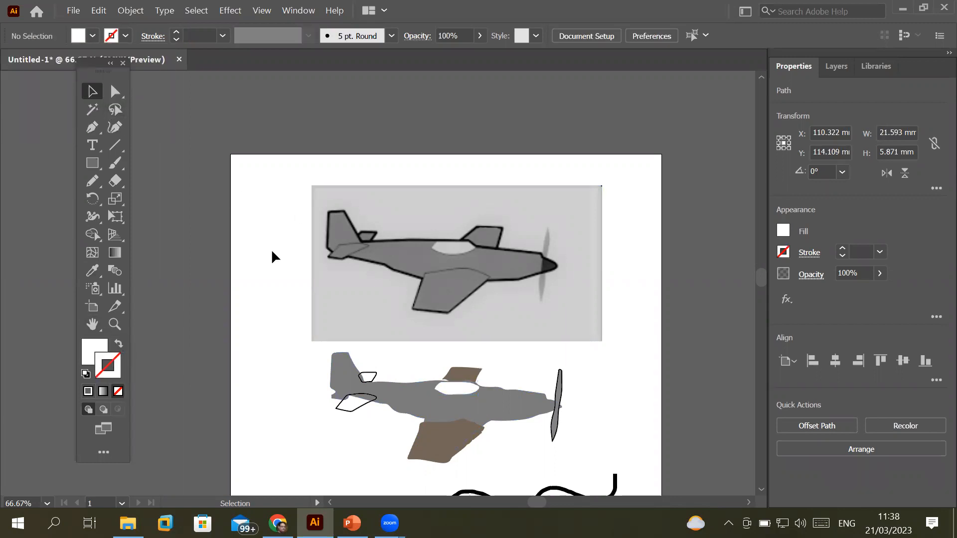
Draw a wavy pencil line below the two black waves
scroll(468, 352, down, 1)
scroll(515, 408, down, 1)
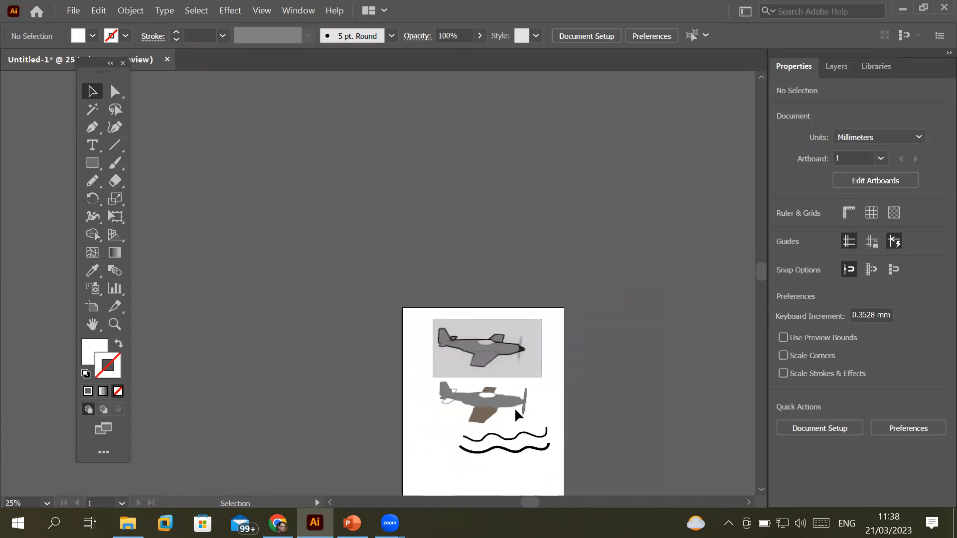
scroll(577, 468, up, 1)
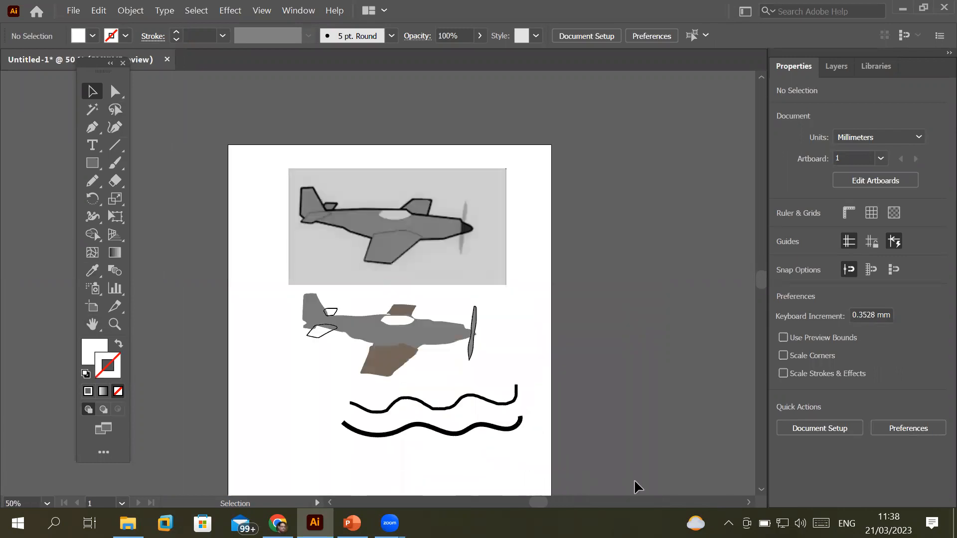
scroll(634, 479, down, 3)
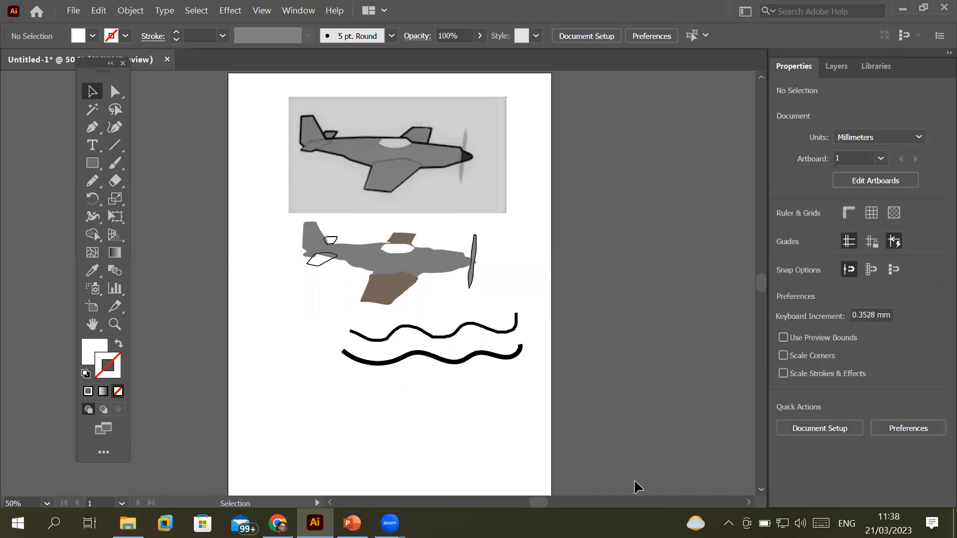
scroll(634, 479, down, 1)
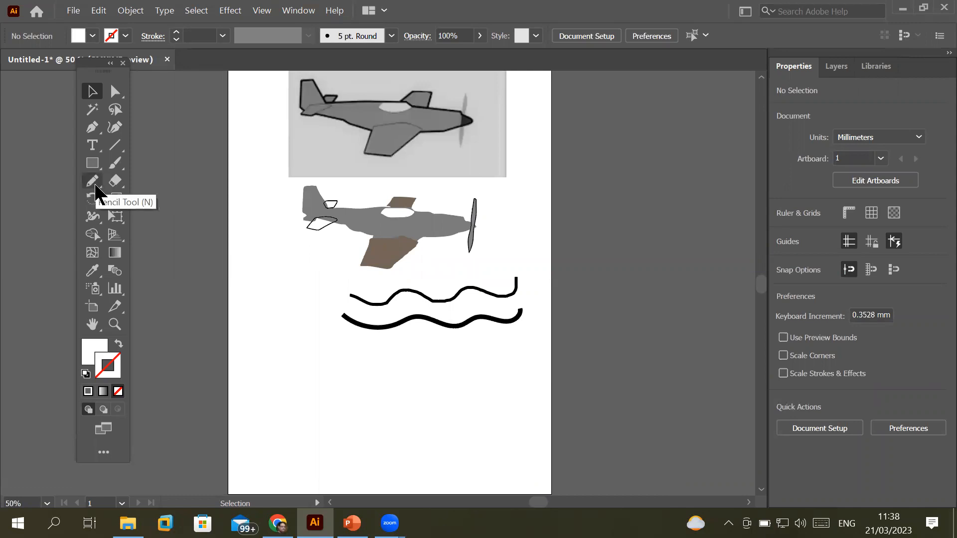
click(762, 489)
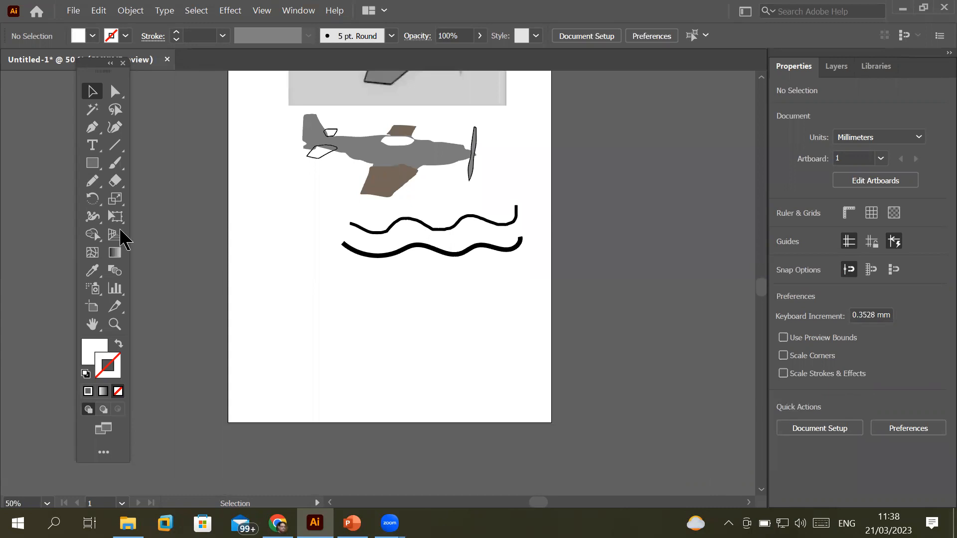
click(92, 181)
mouse_move(288, 313)
mouse_down()
mouse_move(343, 336)
mouse_move(401, 321)
mouse_move(450, 330)
mouse_move(534, 320)
mouse_up()
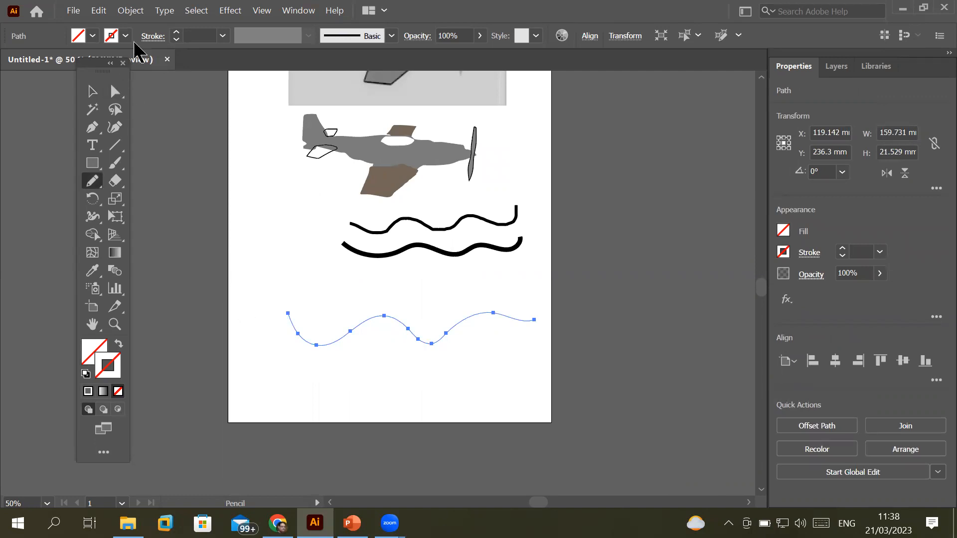
Give the new wavy line a 5 pt red stroke
click(176, 32)
click(176, 32)
click(176, 32)
click(176, 32)
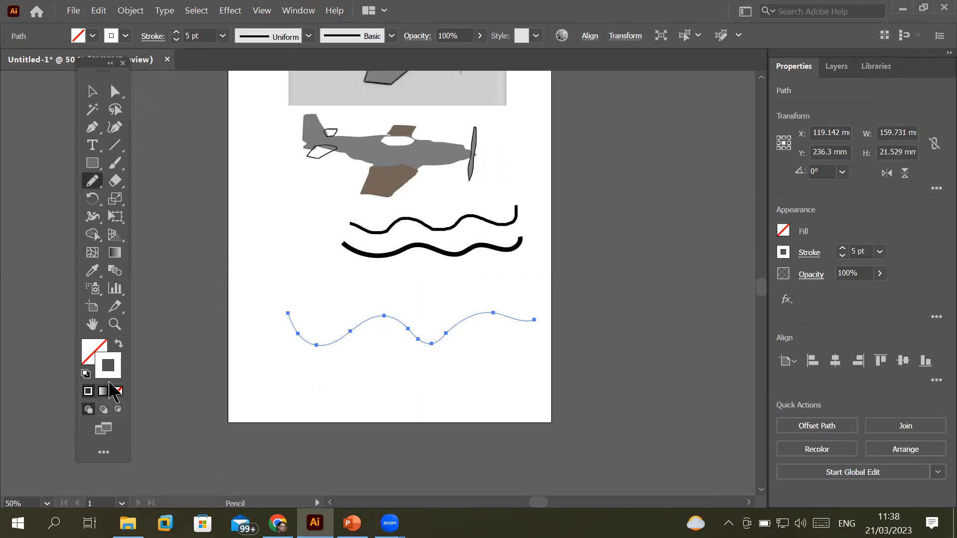
click(126, 36)
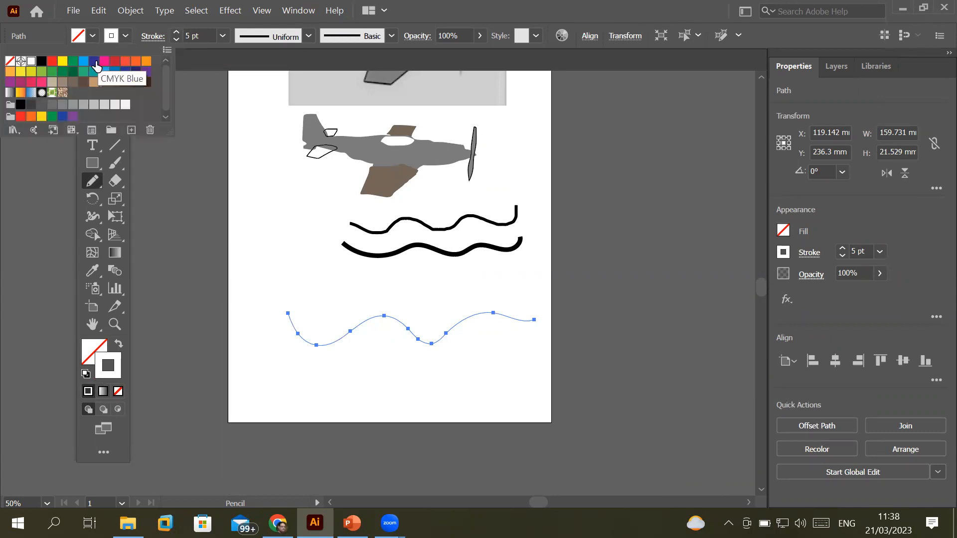
click(52, 62)
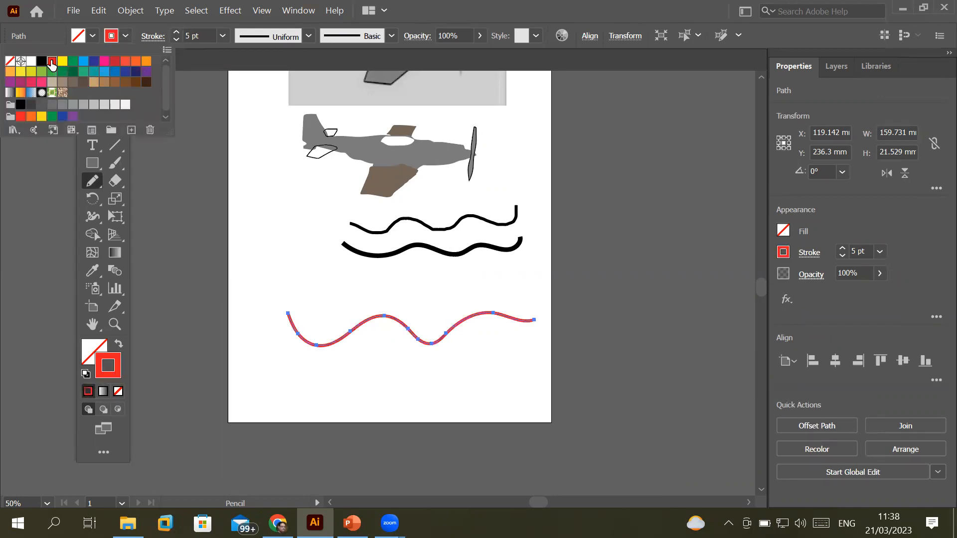
click(333, 362)
scroll(337, 347, up, 2)
scroll(343, 342, up, 2)
scroll(343, 341, down, 1)
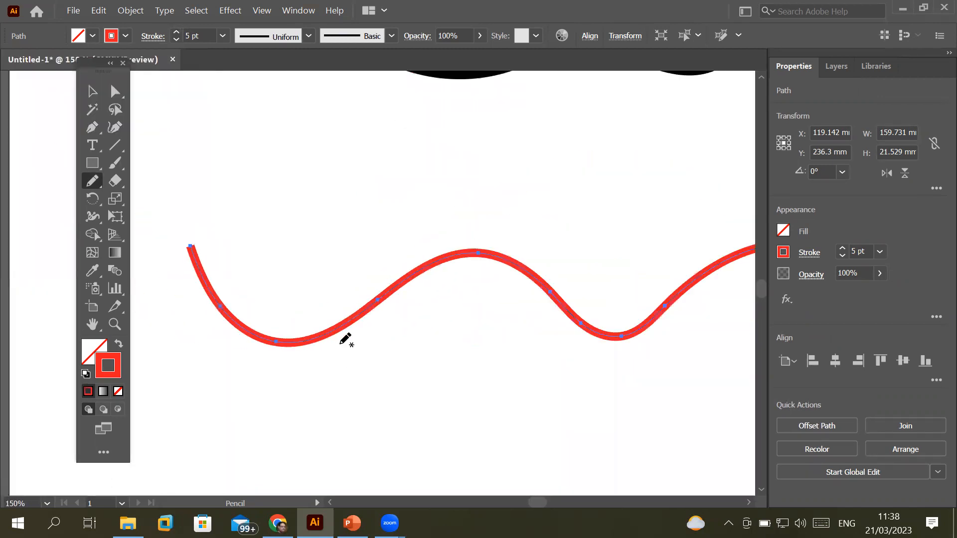
Set the Pencil tool's Fidelity to Accurate
click(99, 182)
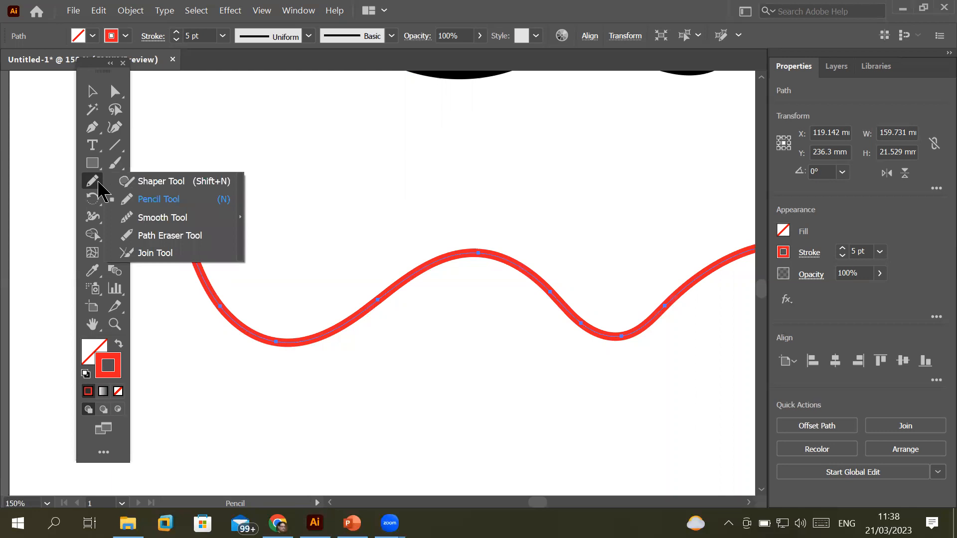
click(99, 183)
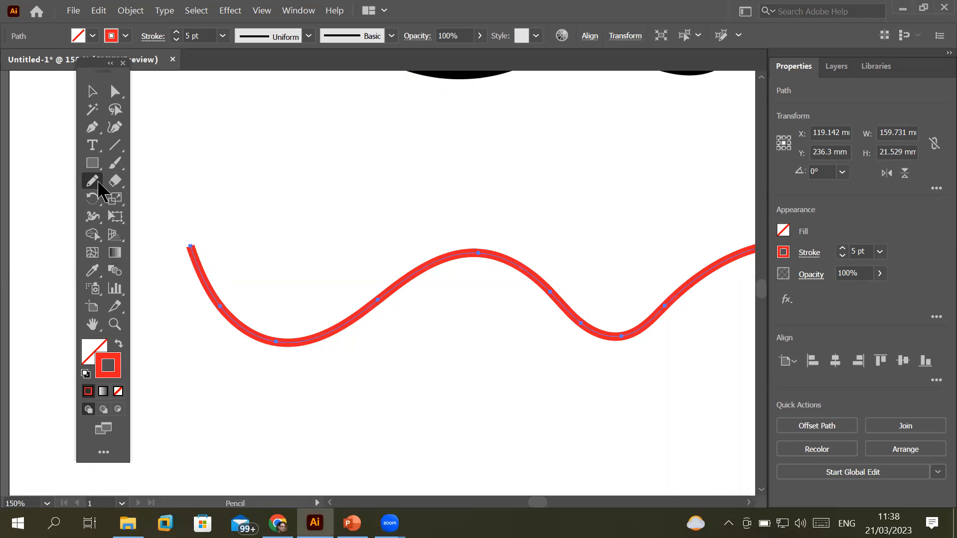
double_click(99, 183)
drag(479, 164, 401, 172)
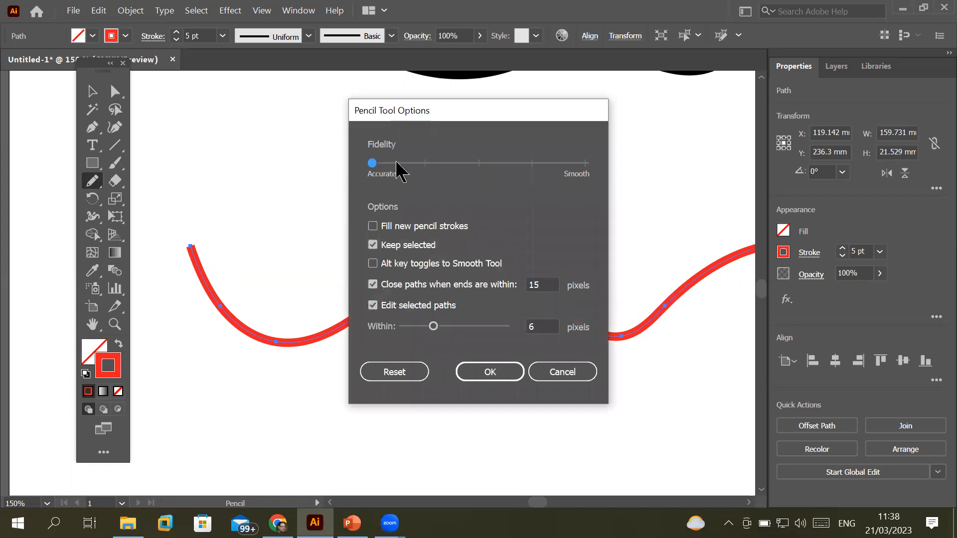
click(491, 374)
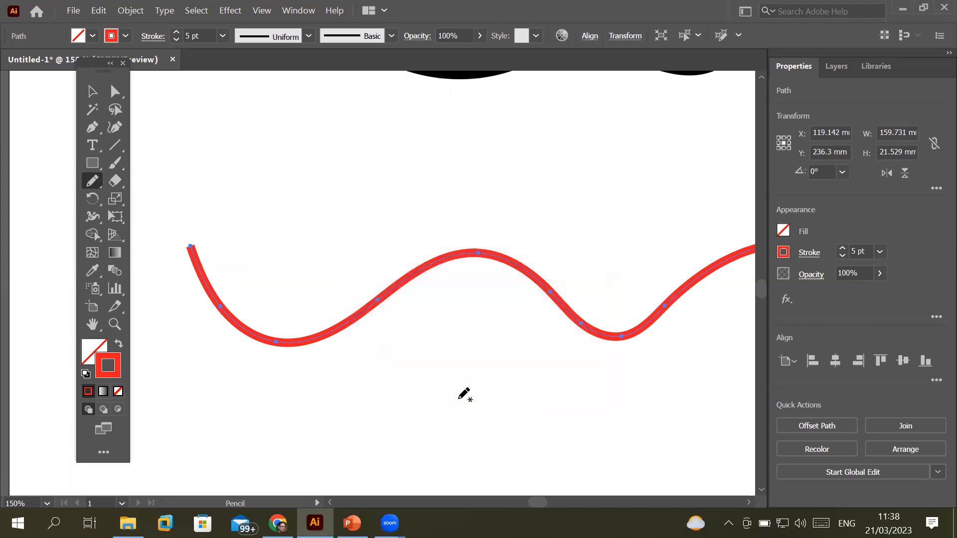
Draw a second, bumpier 5 pt red wavy line beneath the first red wave
key(ctrl+minus)
mouse_move(253, 398)
mouse_down()
mouse_move(317, 471)
mouse_move(412, 419)
mouse_move(524, 448)
mouse_move(596, 425)
mouse_move(672, 430)
mouse_up()
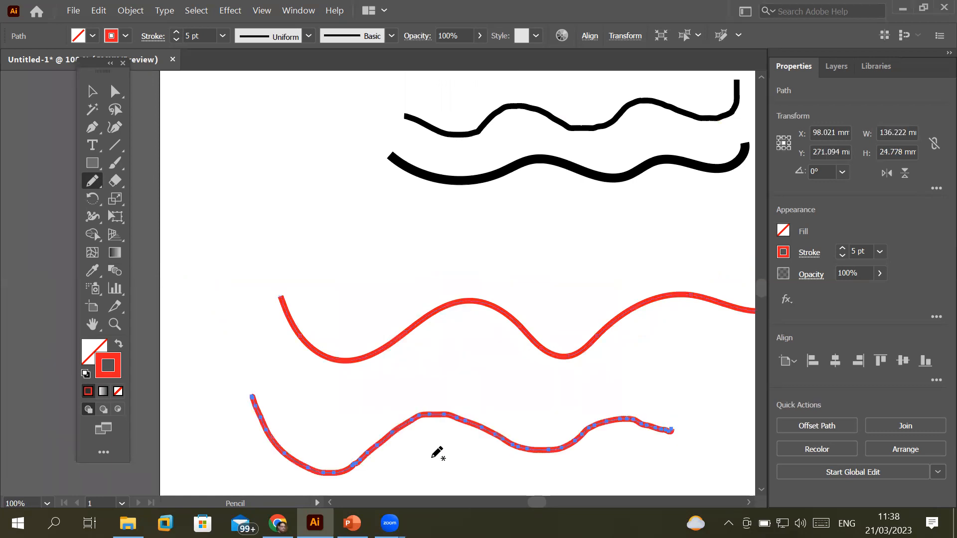
scroll(418, 446, up, 4)
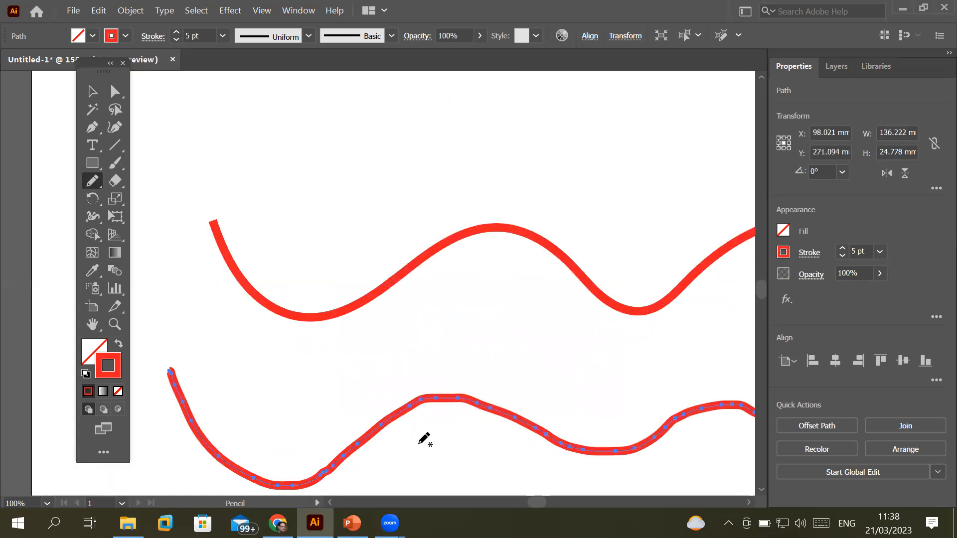
scroll(483, 347, up, 3)
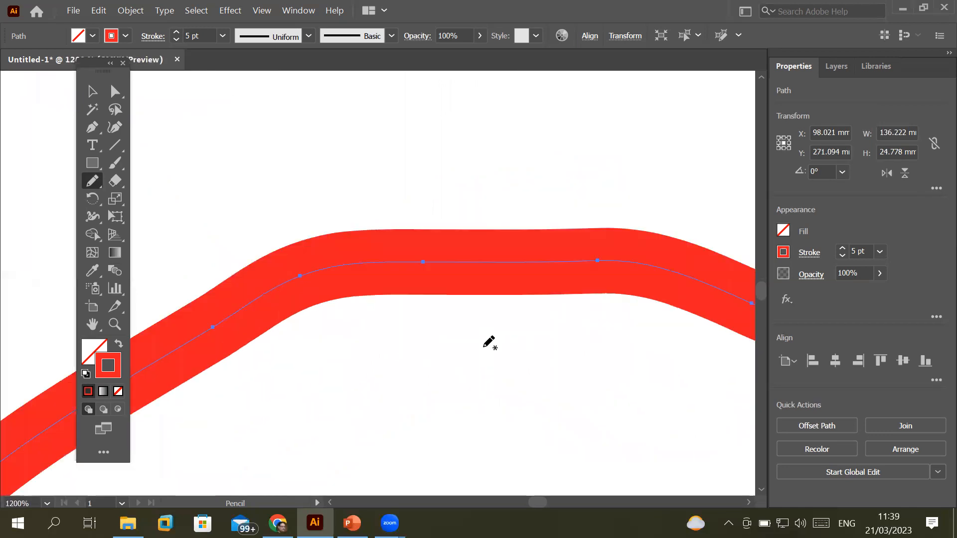
scroll(489, 343, down, 6)
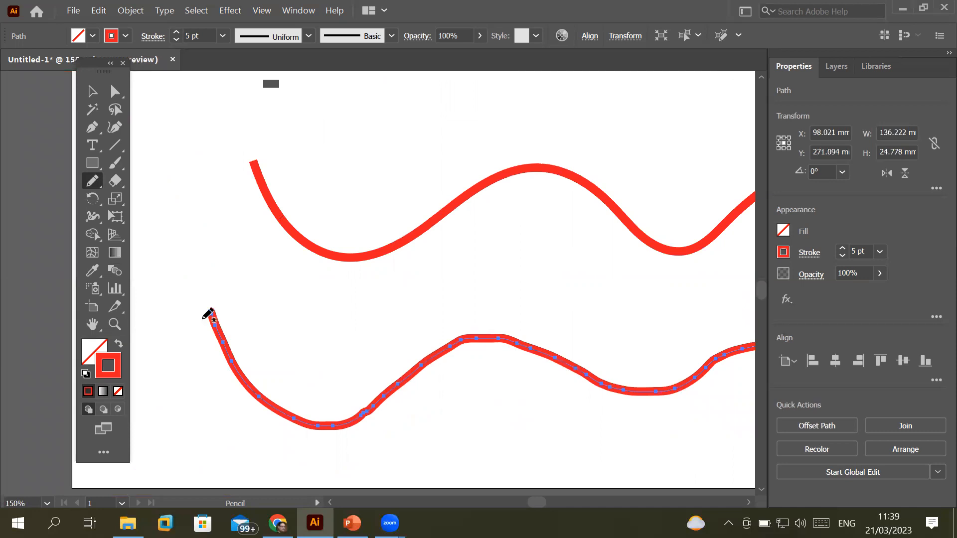
right_click(94, 183)
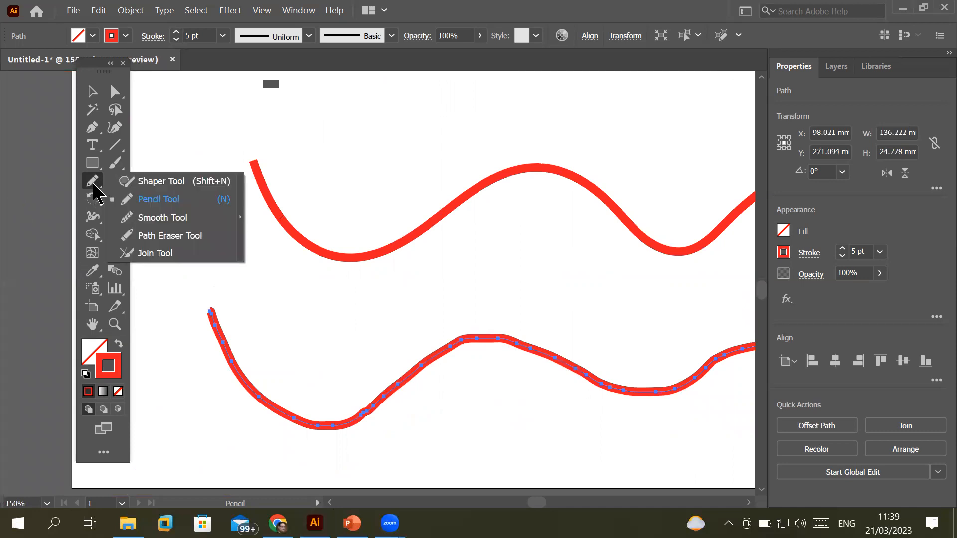
Smooth the bumps and left slope of the lower red line with the Smooth Tool
click(176, 219)
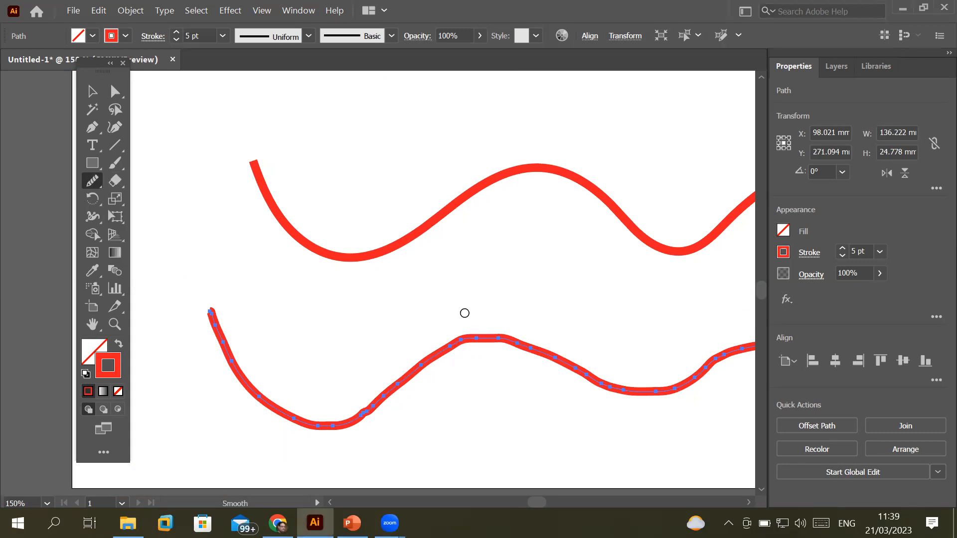
mouse_move(475, 338)
mouse_down()
mouse_move(574, 367)
mouse_move(510, 340)
mouse_move(473, 339)
mouse_move(413, 371)
mouse_up()
drag(363, 405, 369, 406)
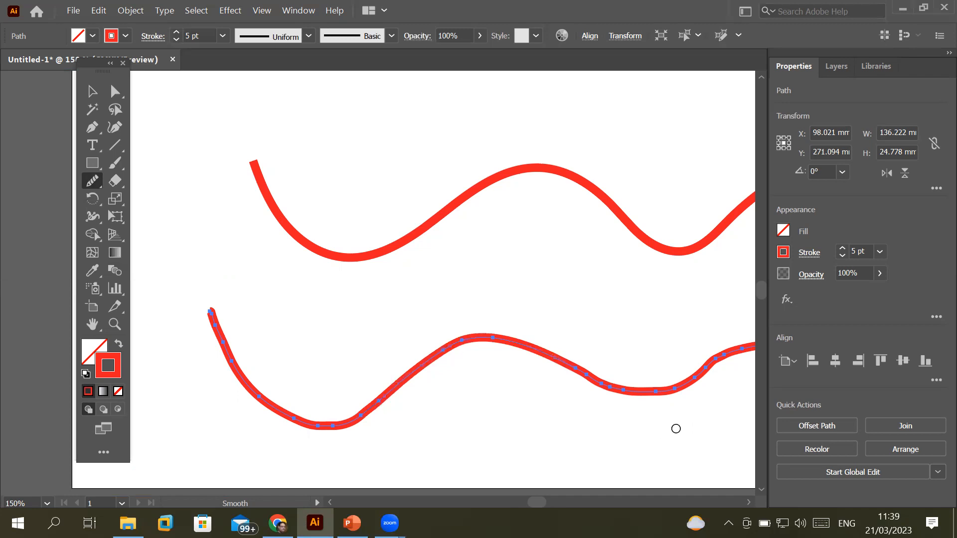
scroll(448, 410, right, 6)
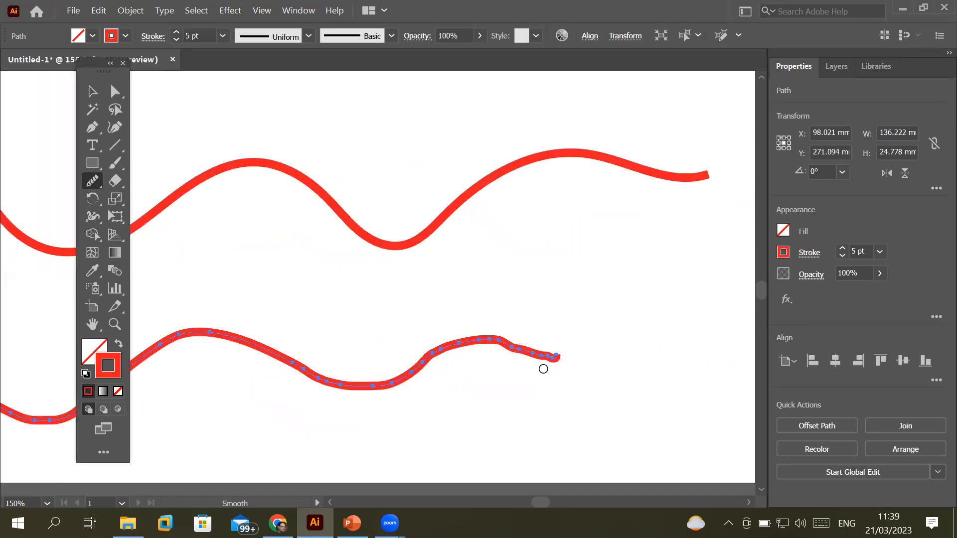
alt+scroll(543, 367, up, 2)
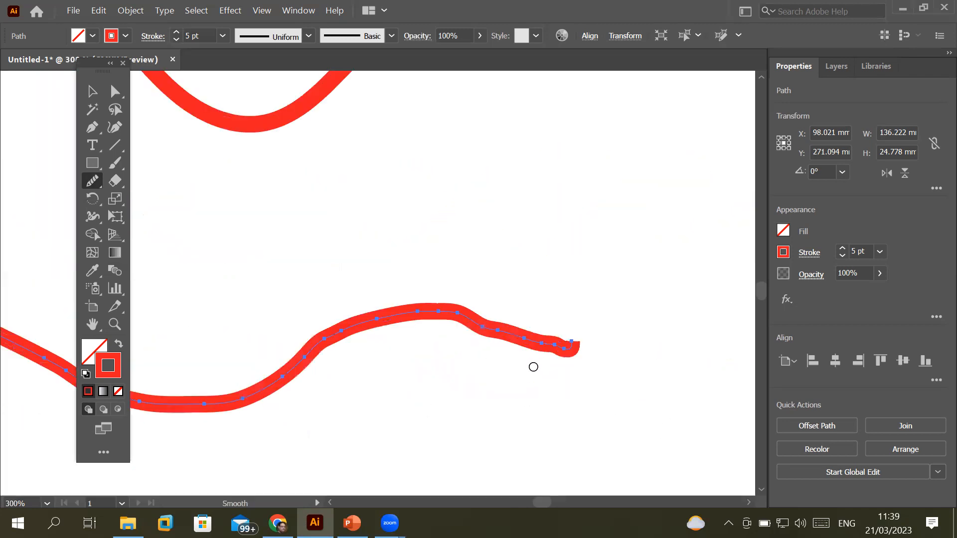
Smooth the right end and rising section of the lower red stroke, then pan to both strokes
right_click(90, 181)
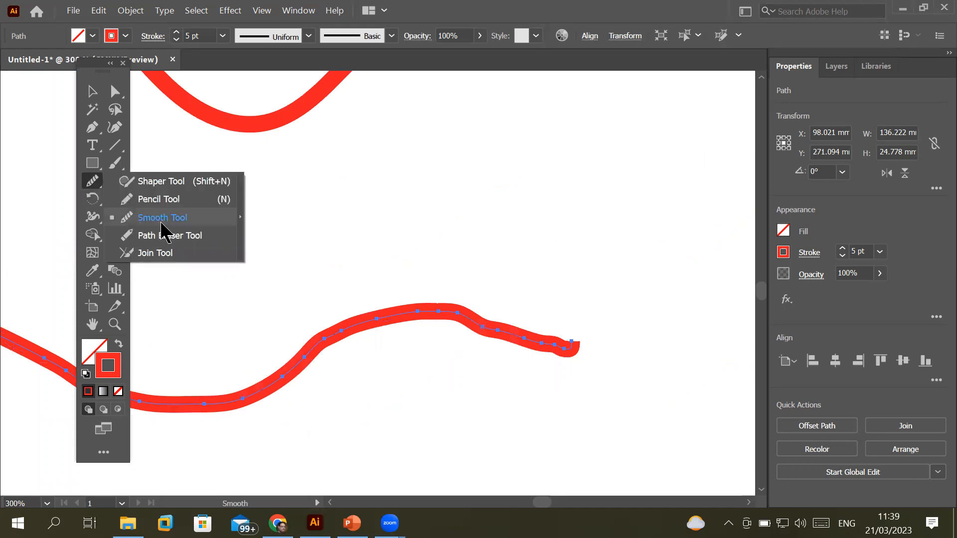
click(158, 218)
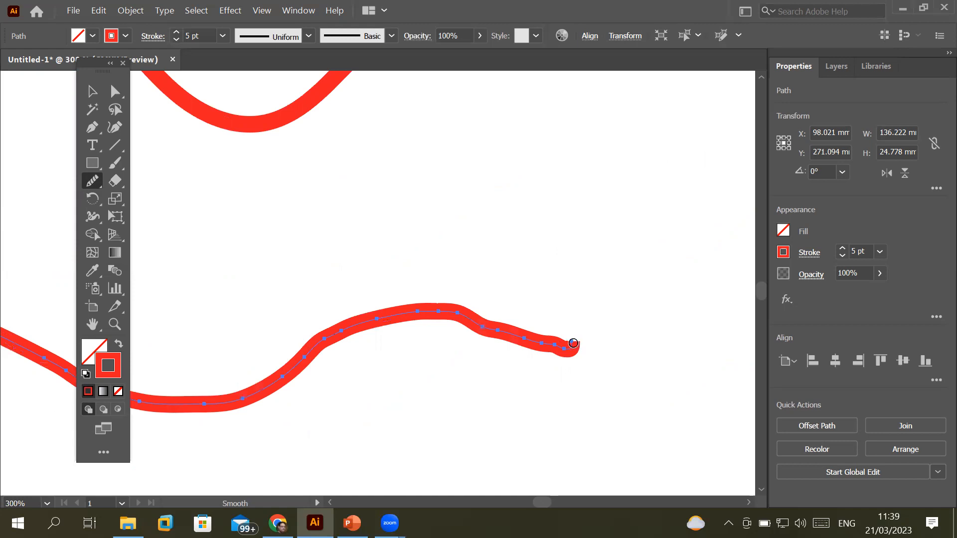
mouse_move(573, 343)
mouse_down()
mouse_move(543, 343)
mouse_move(445, 309)
mouse_move(359, 322)
mouse_move(385, 313)
mouse_move(472, 320)
mouse_move(556, 345)
mouse_move(451, 314)
mouse_move(386, 318)
mouse_up()
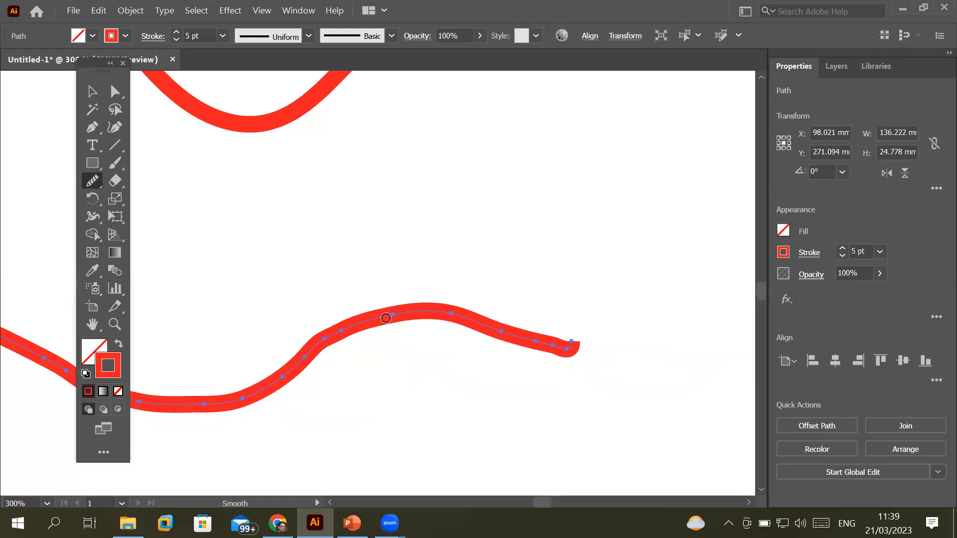
mouse_move(308, 352)
mouse_down()
mouse_move(290, 373)
mouse_move(336, 338)
mouse_move(314, 344)
mouse_move(267, 391)
mouse_move(206, 405)
mouse_up()
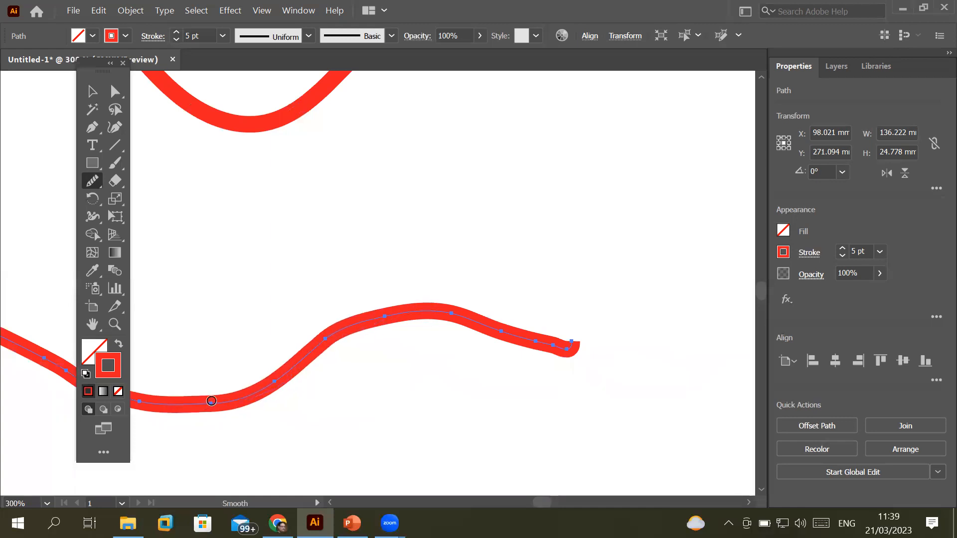
mouse_move(287, 364)
mouse_down()
mouse_move(251, 393)
mouse_move(400, 314)
mouse_move(348, 326)
mouse_move(269, 385)
mouse_up()
scroll(289, 379, down, 1)
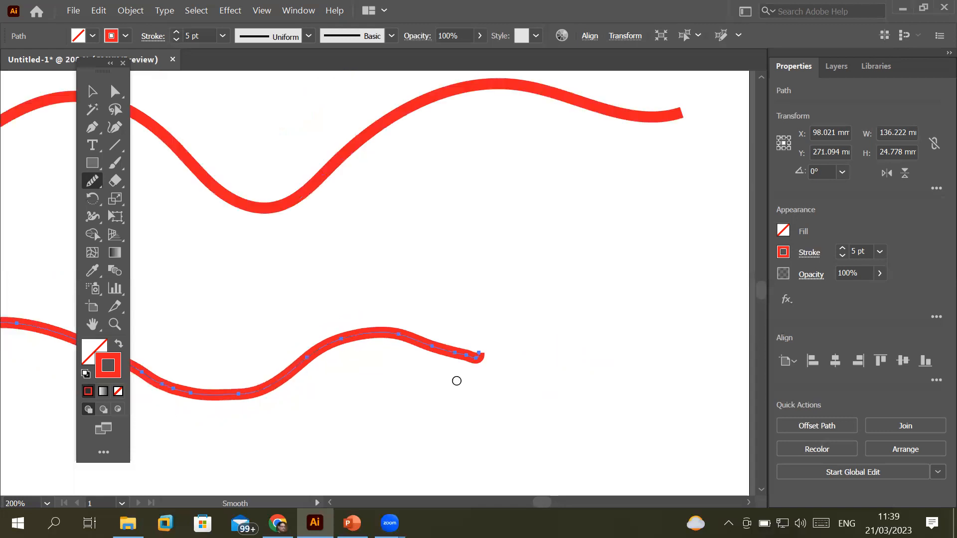
drag(475, 358, 425, 342)
key(space)
drag(220, 324, 586, 292)
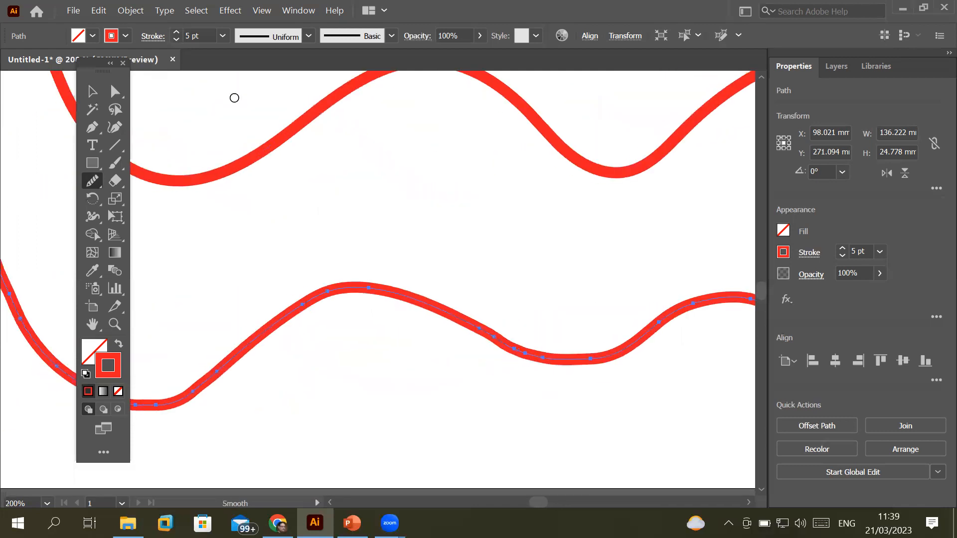
Drag two anchors near the lower red stroke's middle dip to form a small sharp kink
click(116, 92)
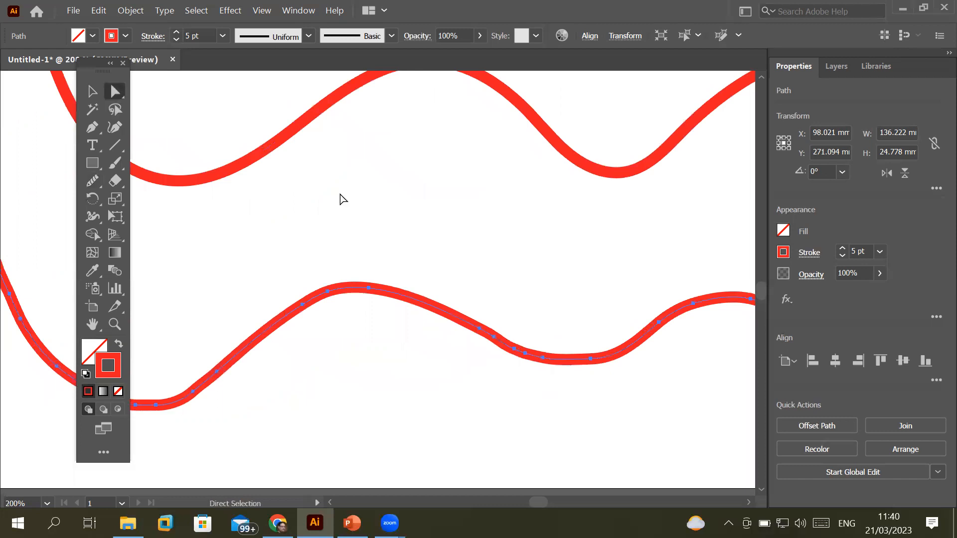
click(479, 330)
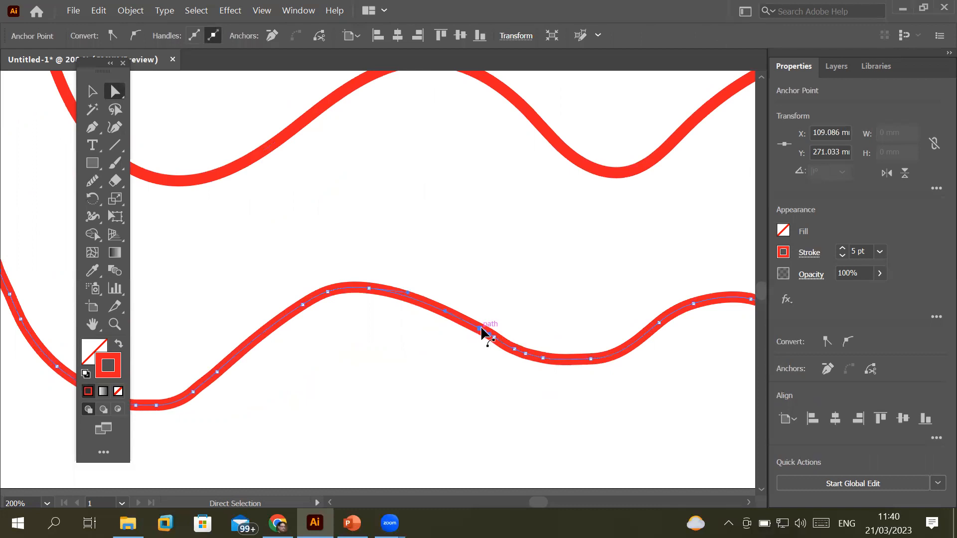
mouse_move(482, 330)
mouse_down()
mouse_move(499, 306)
mouse_move(502, 321)
mouse_move(483, 330)
mouse_up()
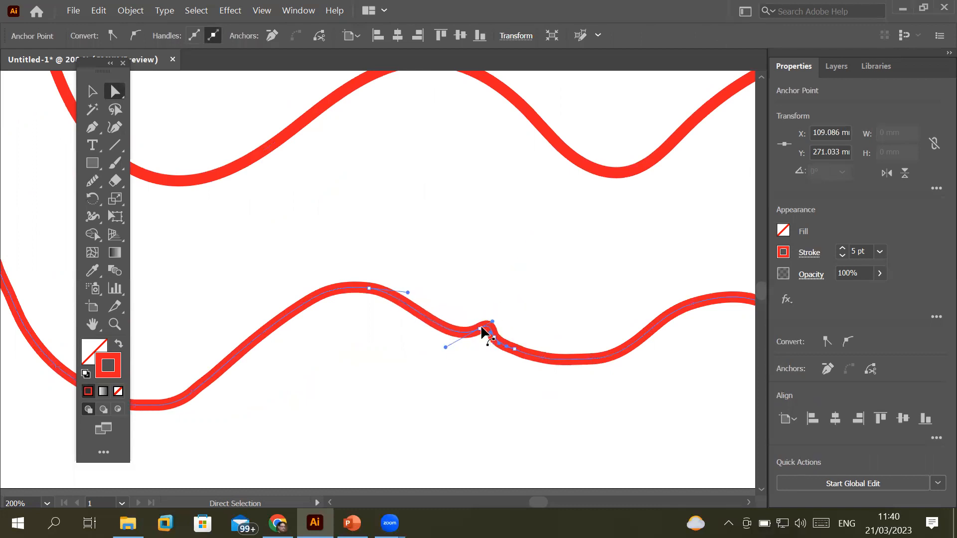
click(524, 354)
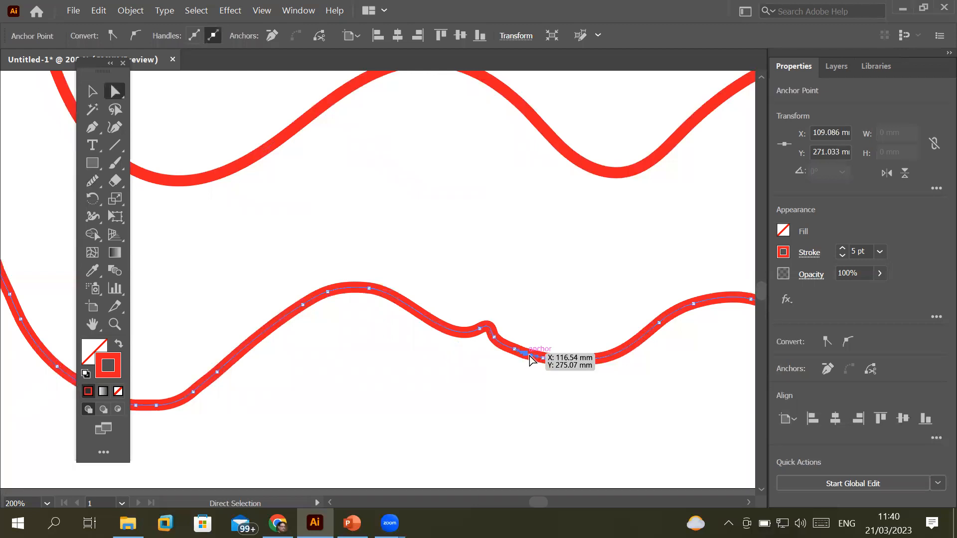
mouse_move(525, 355)
mouse_down()
mouse_move(539, 335)
mouse_move(509, 405)
mouse_move(542, 305)
mouse_move(523, 355)
mouse_up()
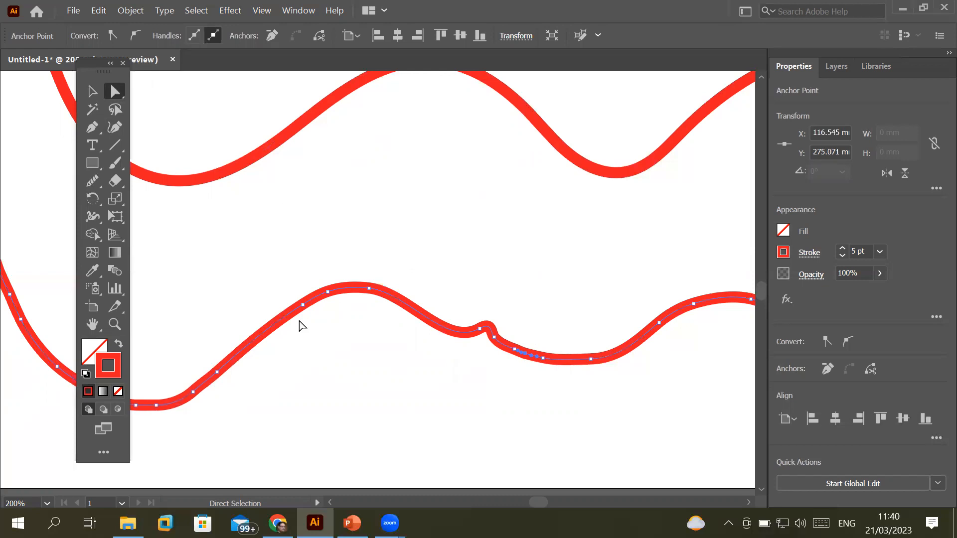
Smooth away the kink and the bottom of the left curve, then pick the Path Eraser Tool
click(92, 187)
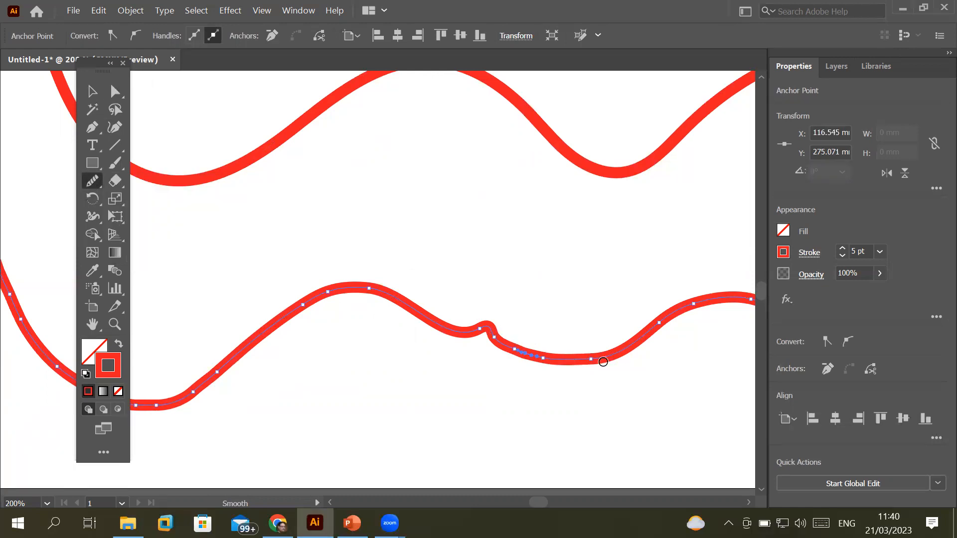
mouse_move(556, 357)
mouse_down()
mouse_move(467, 332)
mouse_move(541, 361)
mouse_move(589, 359)
mouse_move(393, 322)
mouse_move(363, 301)
mouse_move(291, 305)
mouse_move(402, 295)
mouse_up()
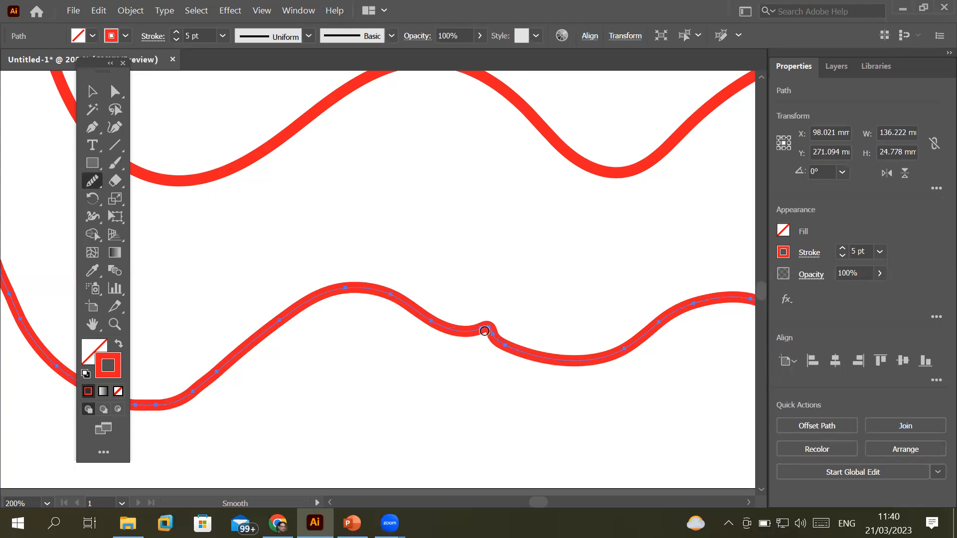
mouse_move(437, 325)
mouse_down()
mouse_move(494, 326)
mouse_move(518, 354)
mouse_up()
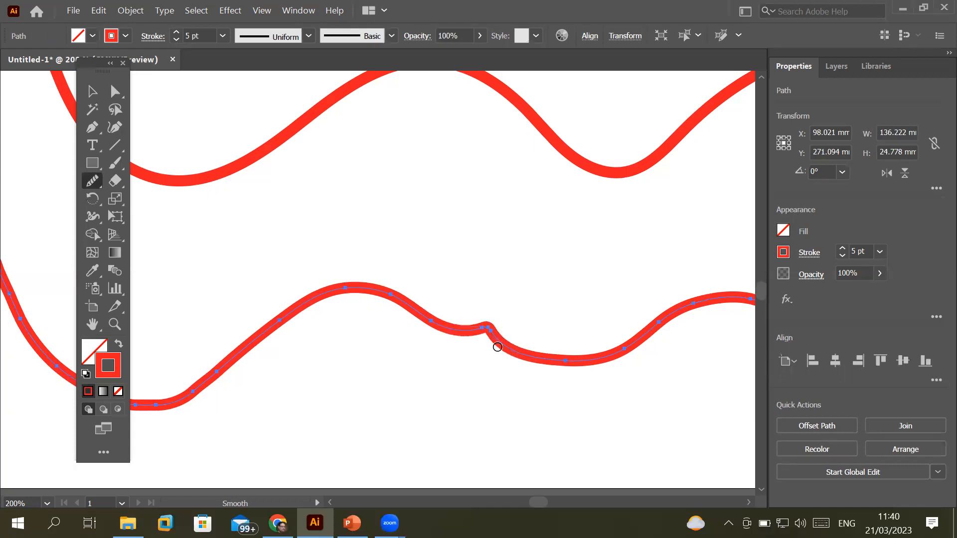
drag(288, 395, 534, 348)
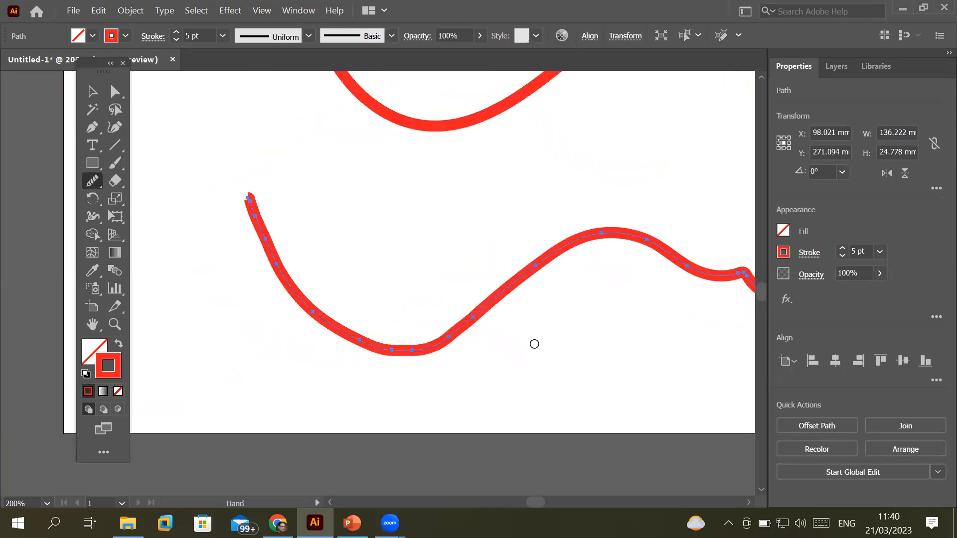
mouse_move(534, 269)
mouse_down()
mouse_move(440, 339)
mouse_move(381, 345)
mouse_move(307, 304)
mouse_up()
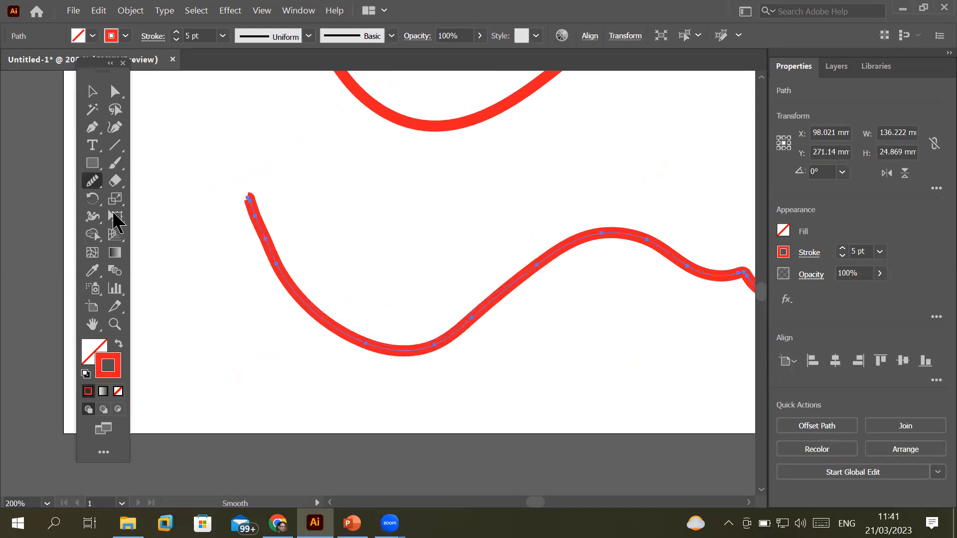
click(94, 184)
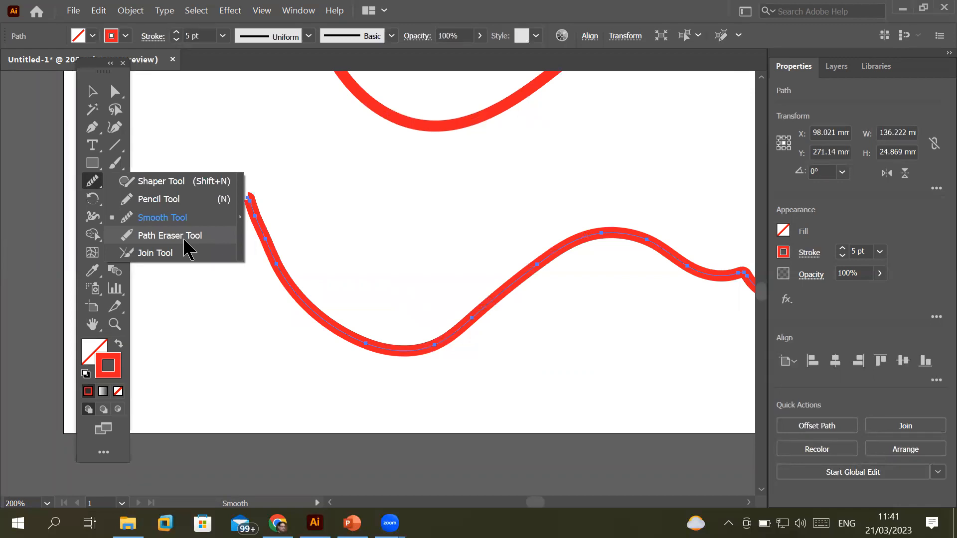
click(169, 237)
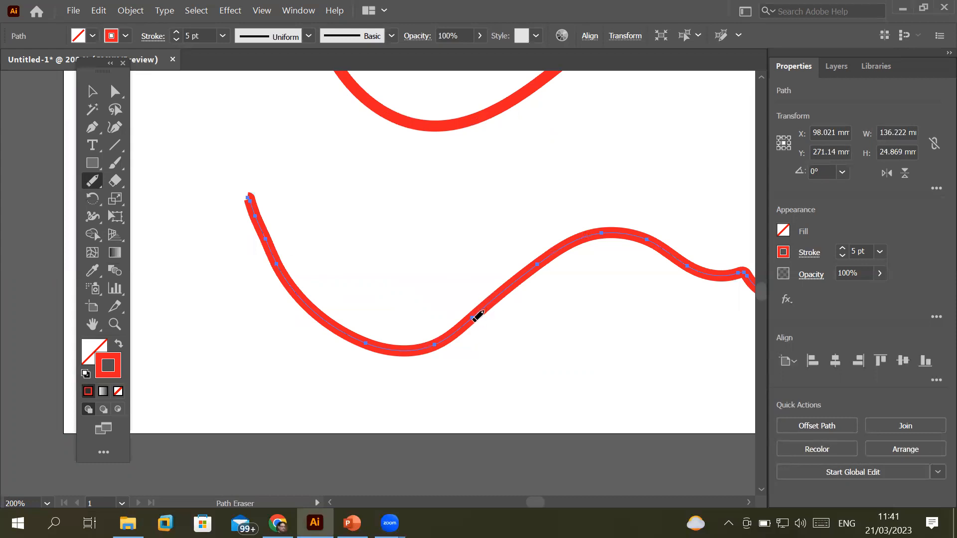
scroll(471, 317, up, 3)
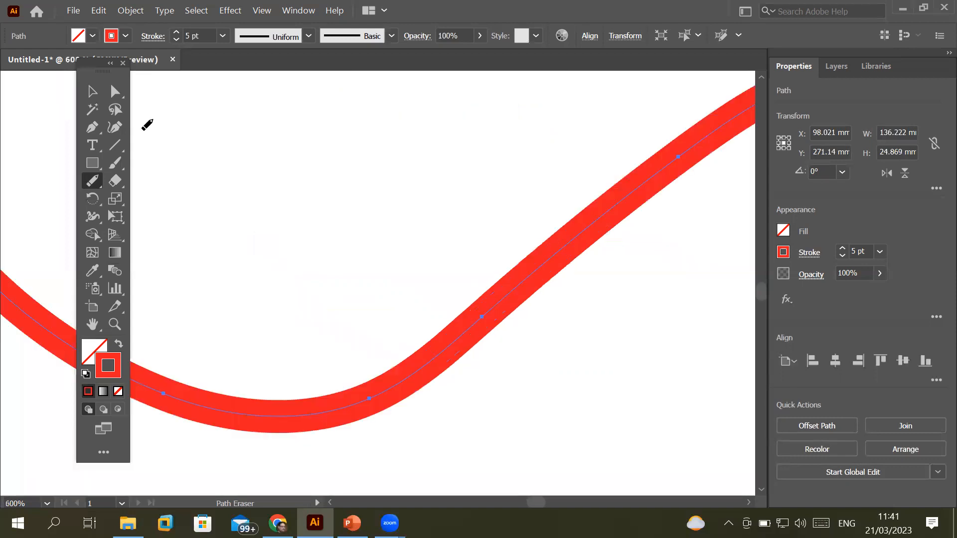
click(115, 91)
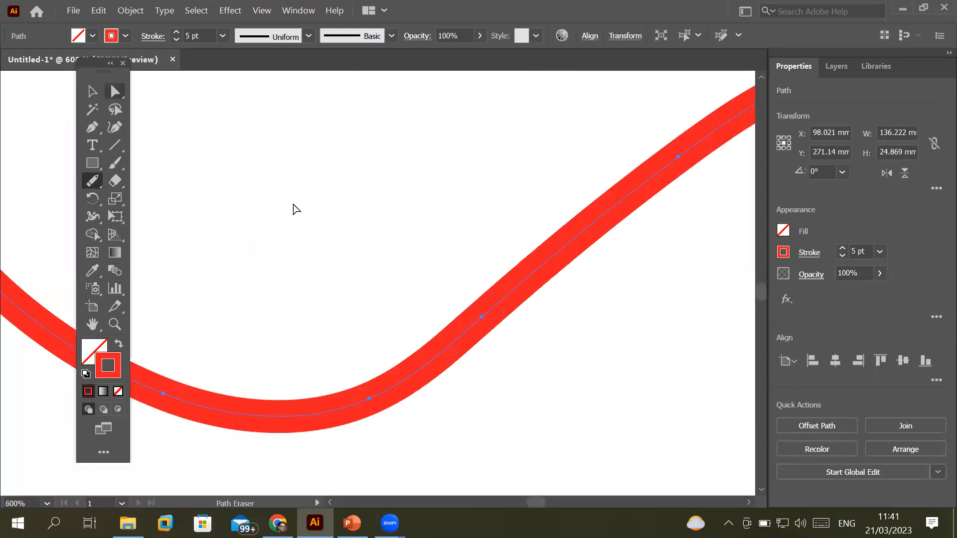
click(482, 317)
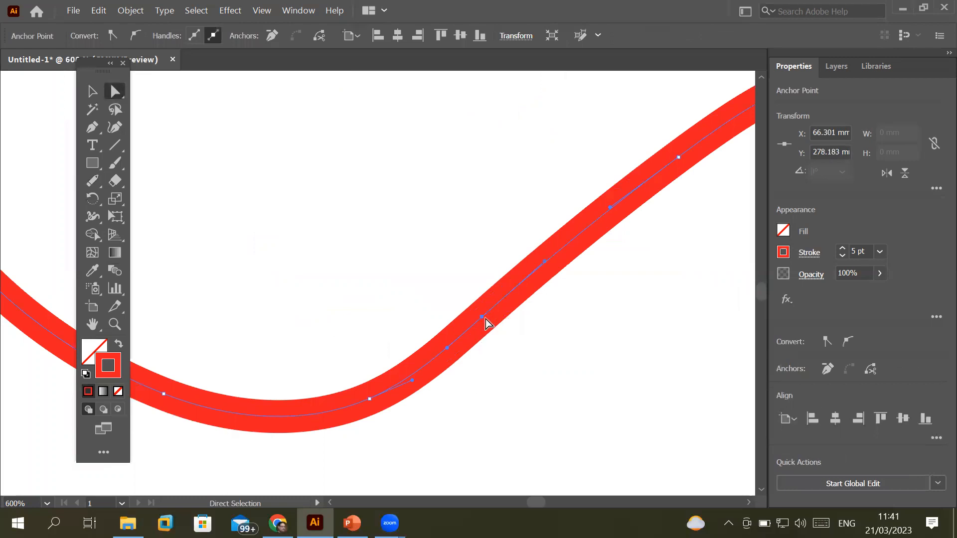
click(370, 399)
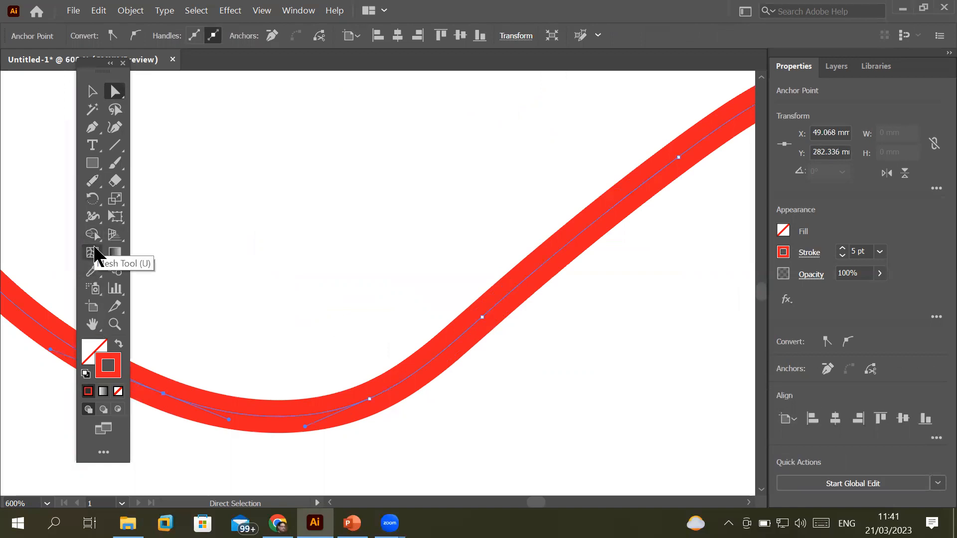
click(93, 181)
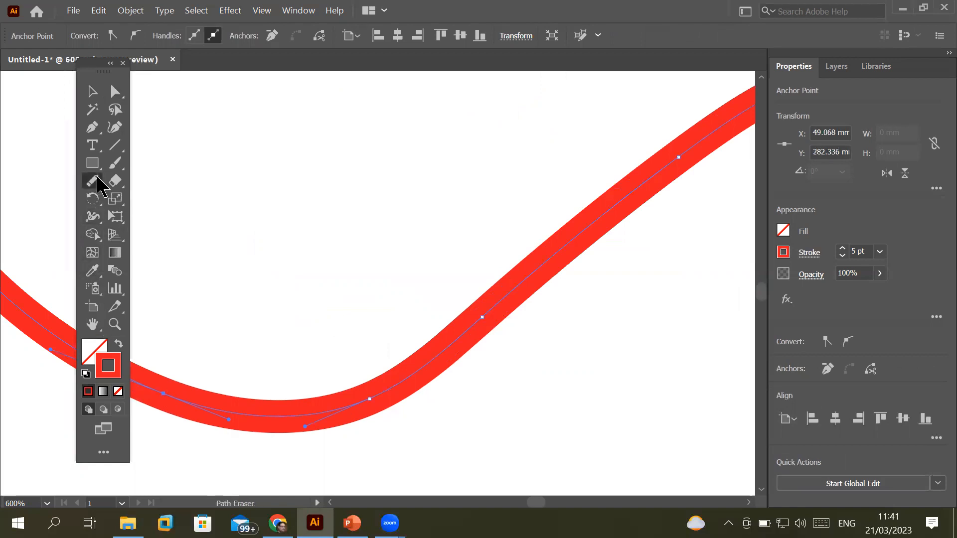
click(164, 394)
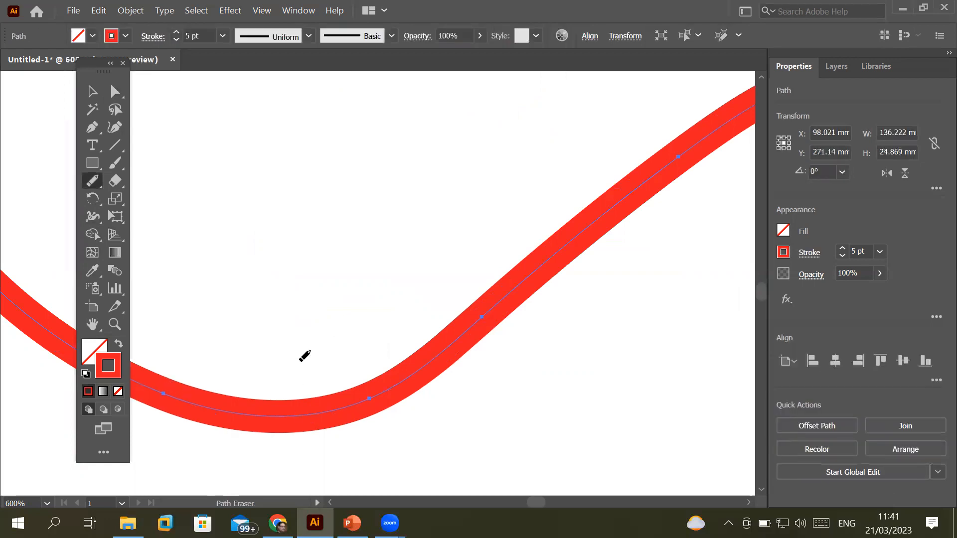
scroll(300, 361, down, 1)
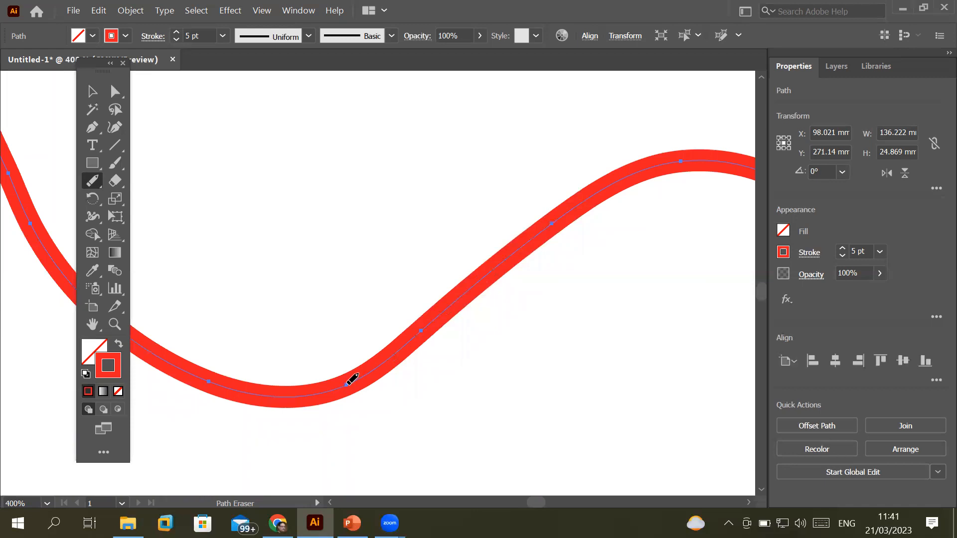
Erase a section at the lowest dip of the lower red curve, leaving a gap
mouse_move(245, 336)
mouse_down()
mouse_move(187, 396)
mouse_move(233, 439)
mouse_move(336, 433)
mouse_move(358, 398)
mouse_move(357, 363)
mouse_up()
mouse_move(325, 344)
mouse_down()
mouse_move(232, 392)
mouse_move(285, 327)
mouse_up()
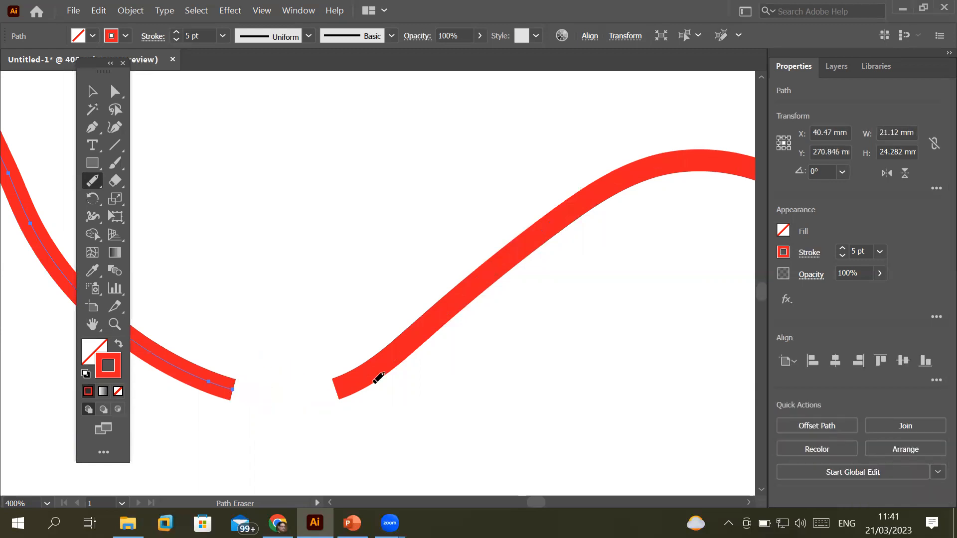
drag(430, 345, 385, 301)
Scribble across the gap with the Join Tool to rejoin the two stroke ends
mouse_move(92, 189)
mouse_down()
mouse_move(165, 246)
mouse_move(156, 253)
mouse_up()
mouse_move(403, 403)
mouse_down()
mouse_move(224, 336)
mouse_move(310, 455)
mouse_move(408, 386)
mouse_up()
drag(226, 389, 342, 389)
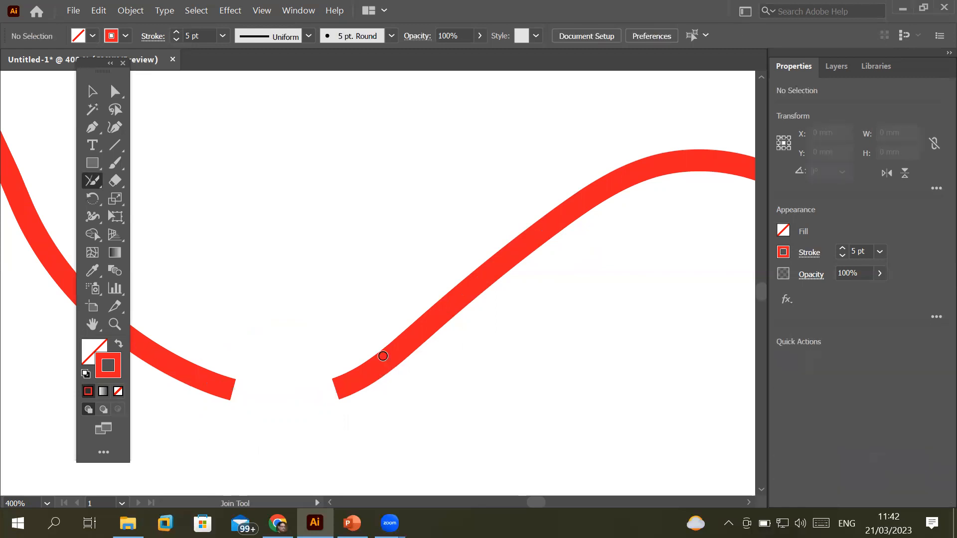
click(115, 92)
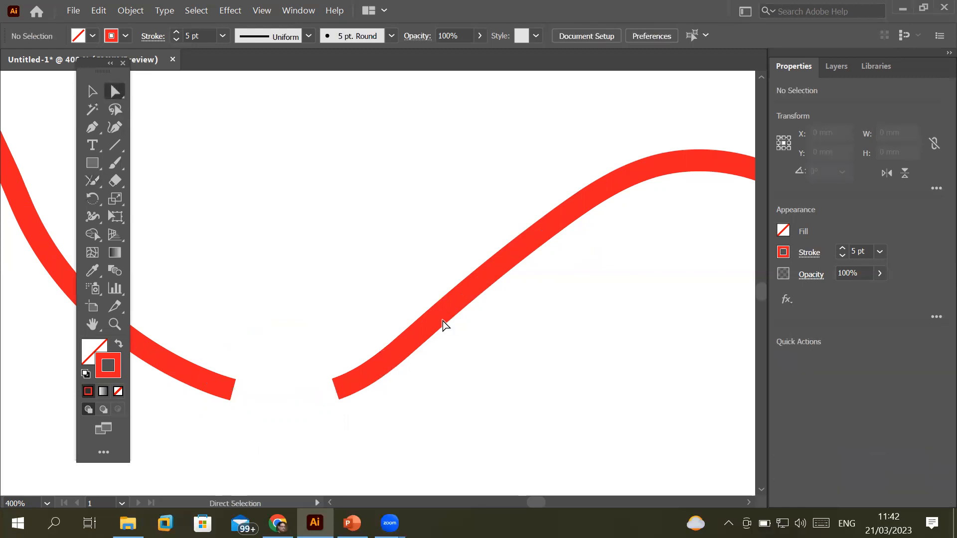
click(464, 299)
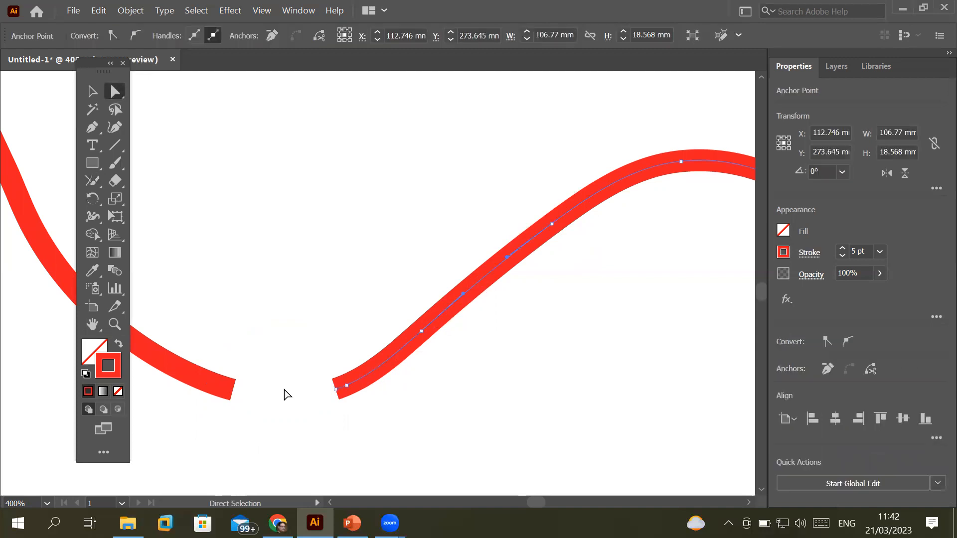
shift+click(218, 391)
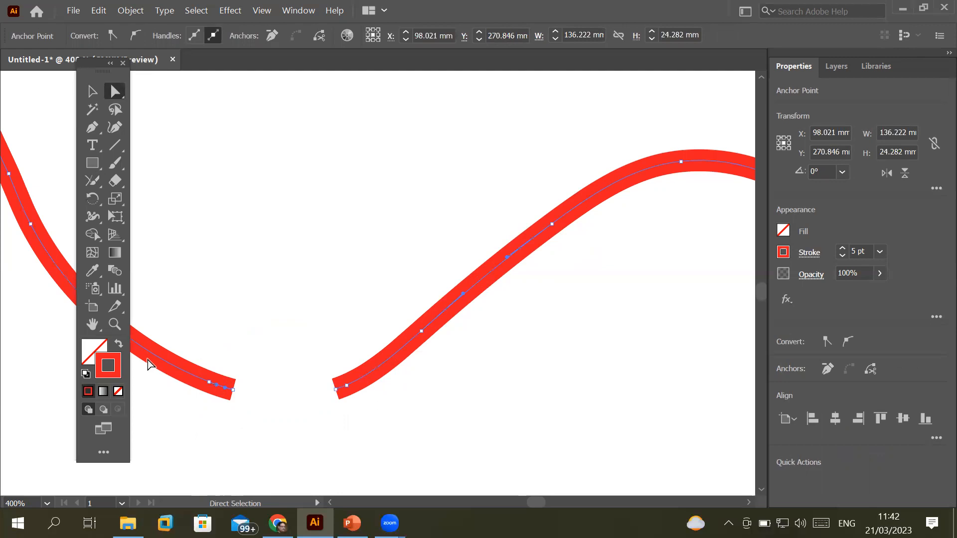
click(131, 11)
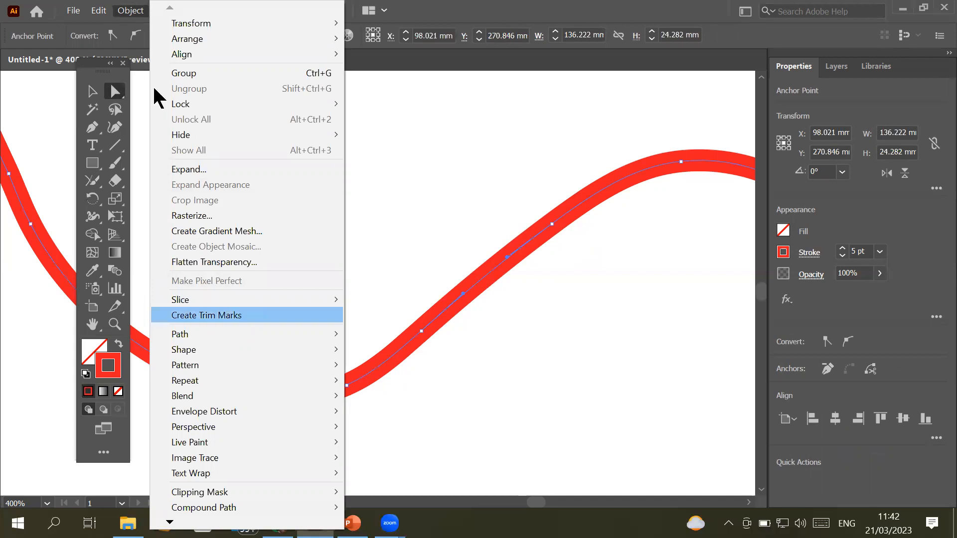
click(130, 15)
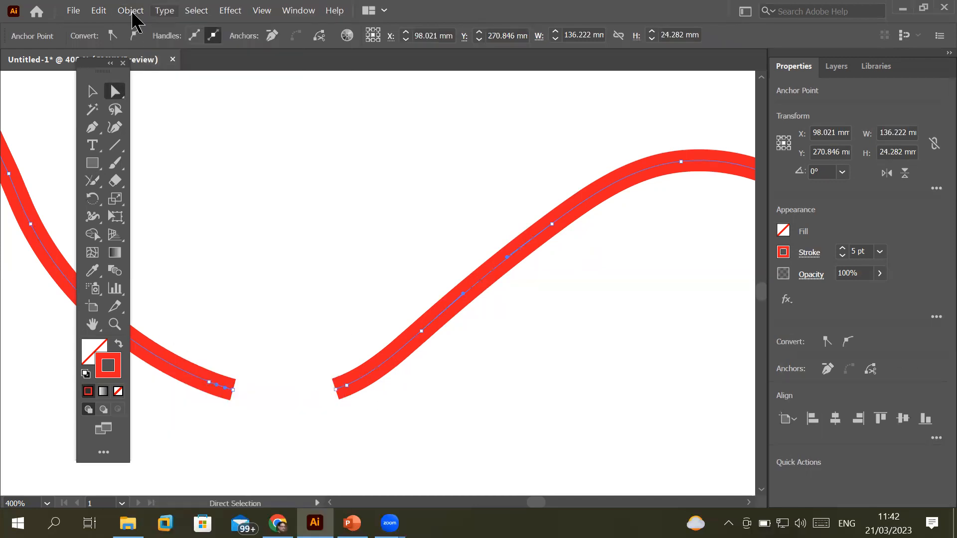
click(134, 17)
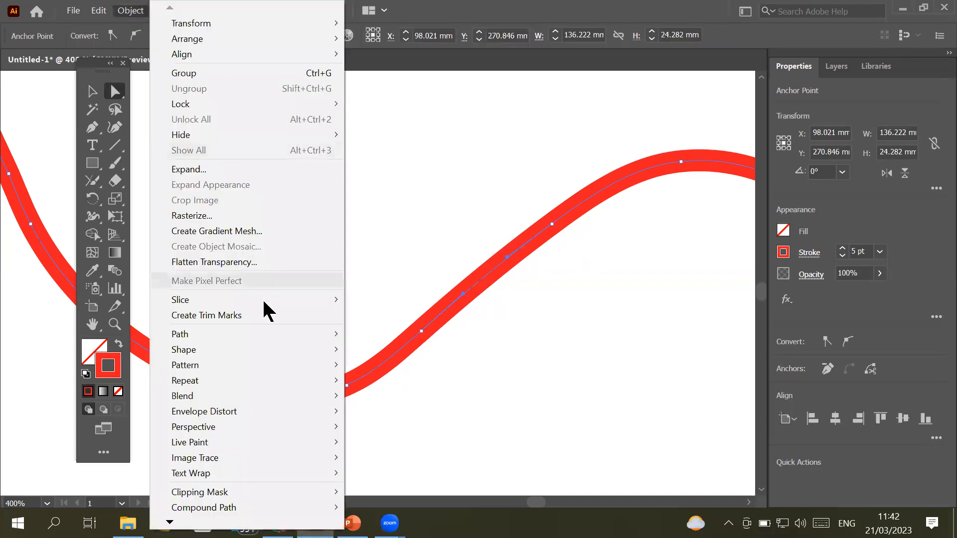
mouse_move(264, 331)
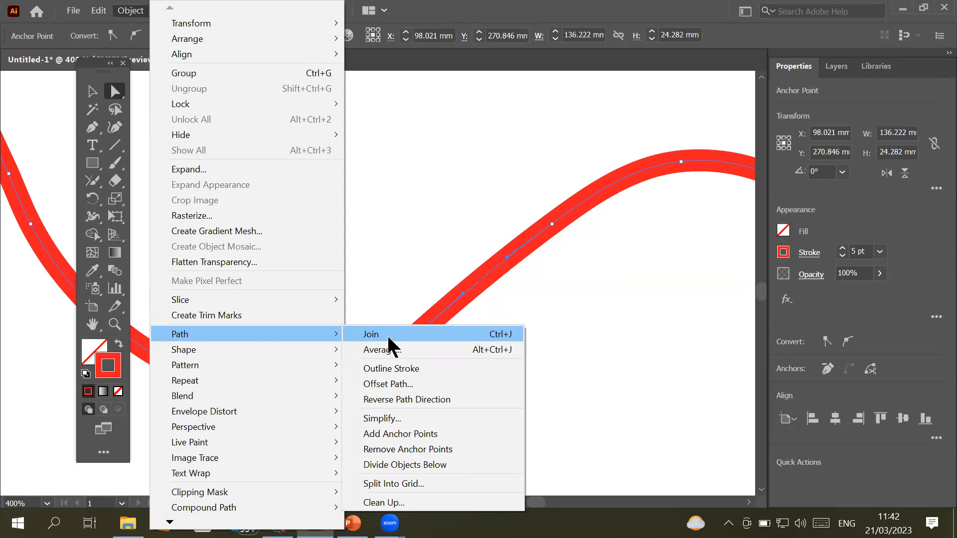
click(388, 337)
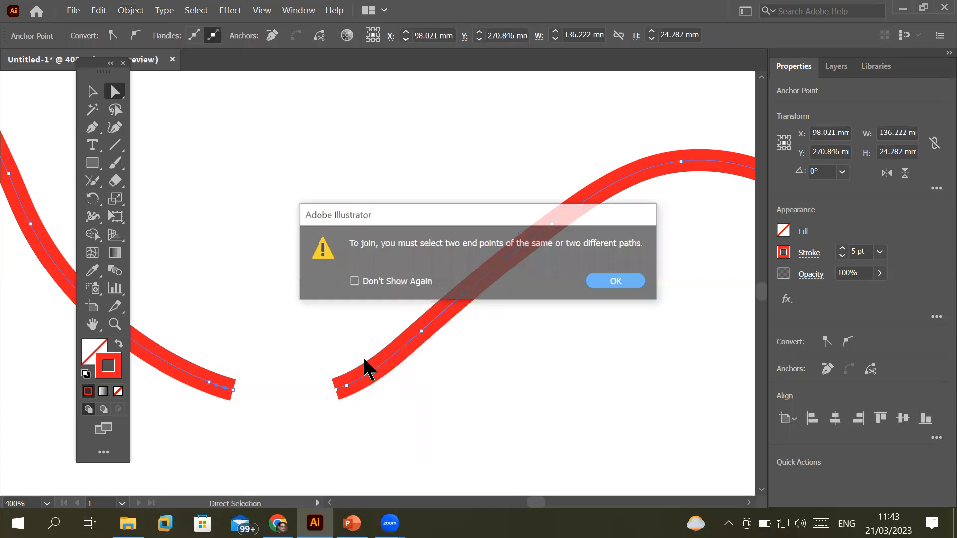
key(Return)
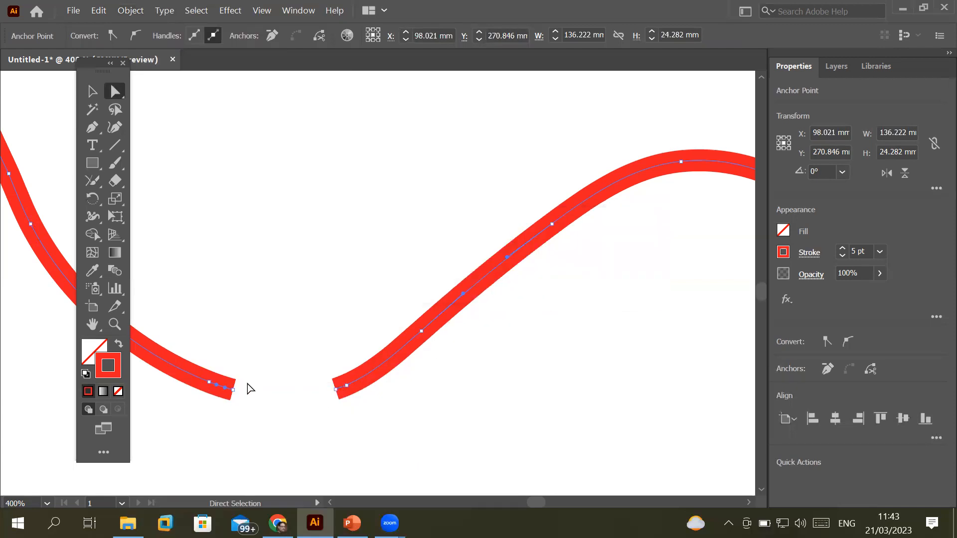
click(328, 335)
click(232, 390)
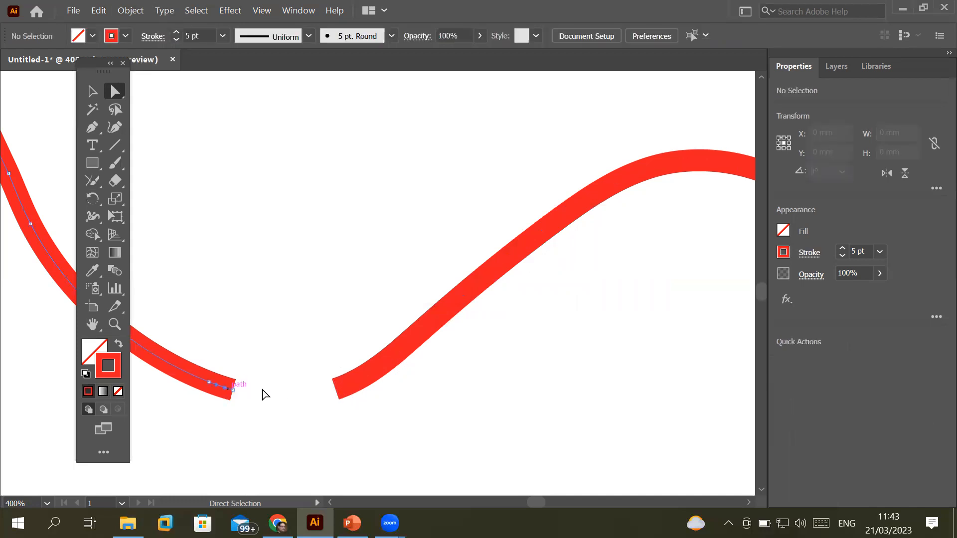
Join the two red wave pieces into one continuous curve, then draw a 15.531 × 14.035 mm ellipse above it
shift+click(347, 385)
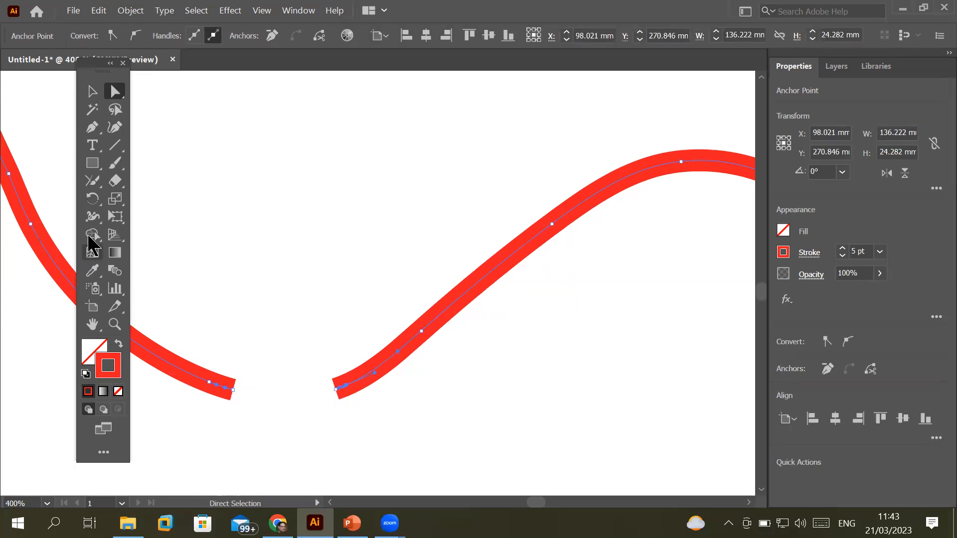
click(95, 180)
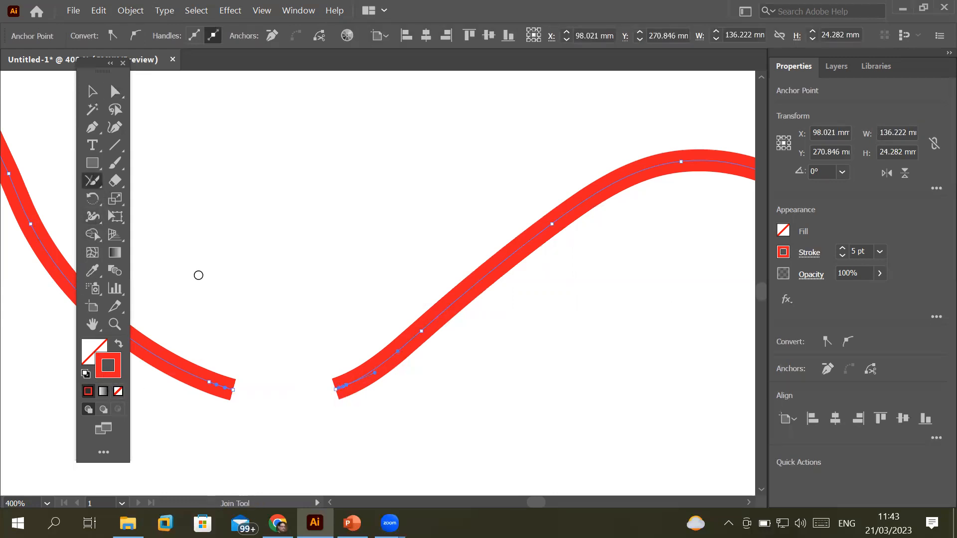
mouse_move(215, 383)
mouse_down()
mouse_move(297, 396)
mouse_move(352, 386)
mouse_up()
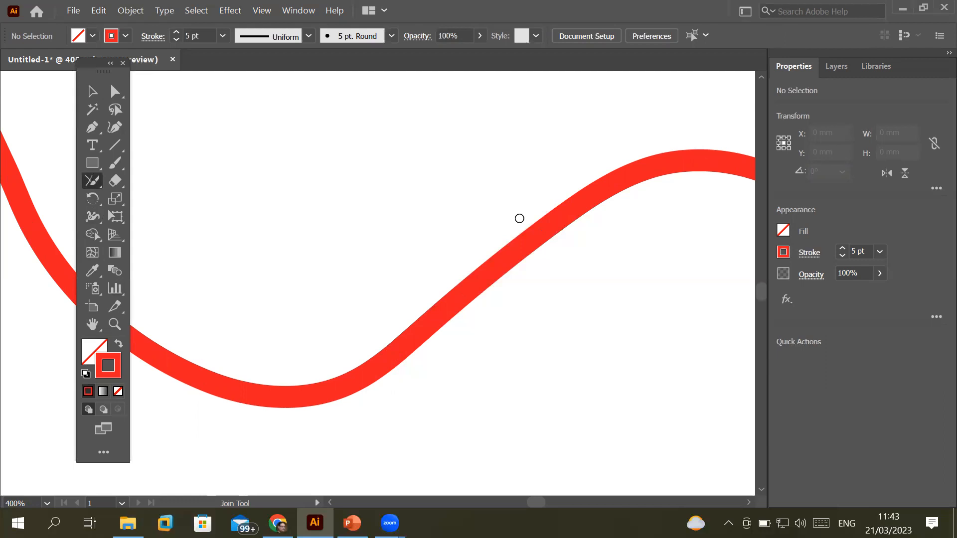
drag(96, 168, 172, 200)
drag(197, 134, 387, 309)
click(113, 86)
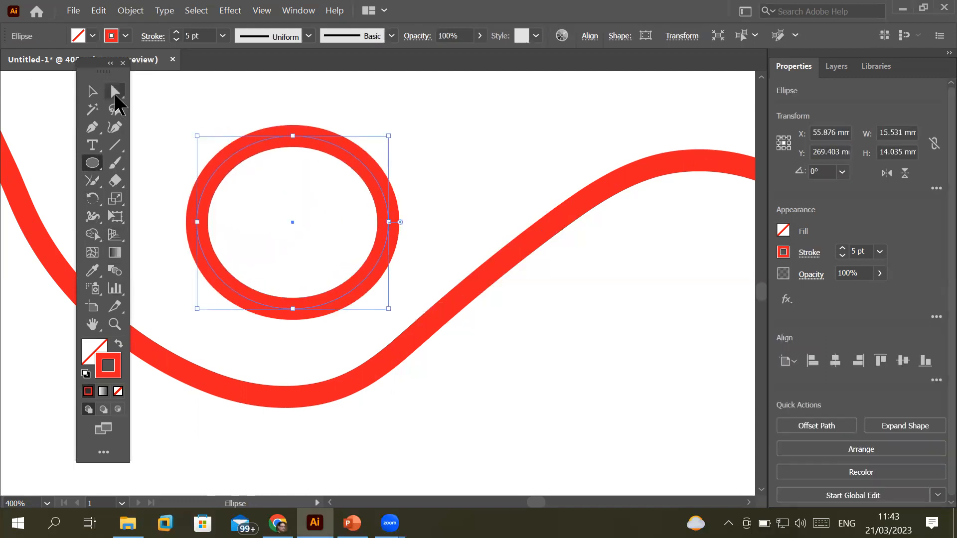
click(292, 137)
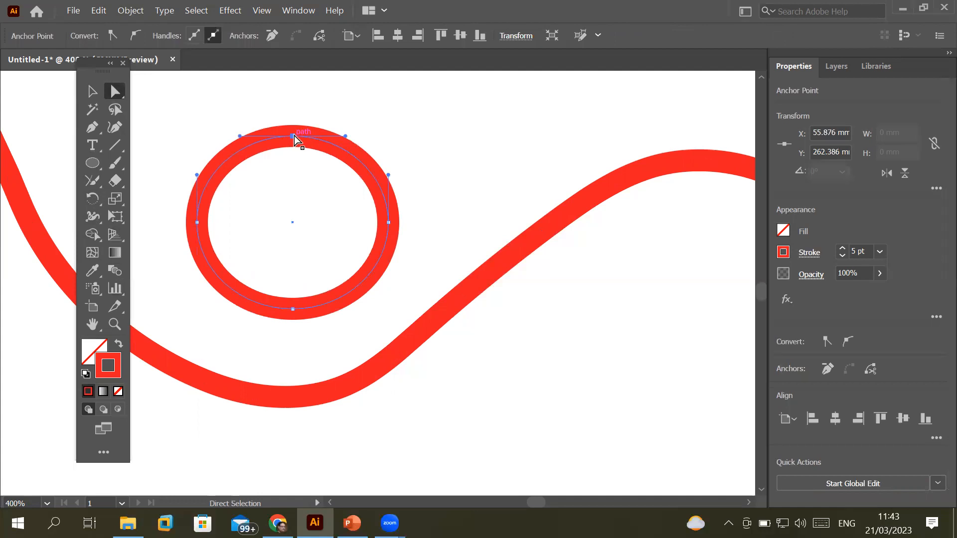
click(91, 182)
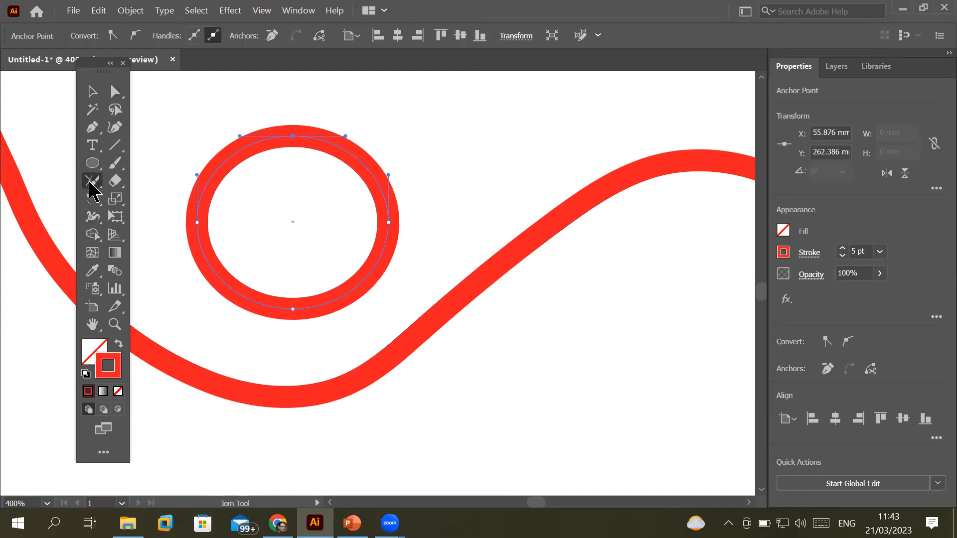
click(90, 184)
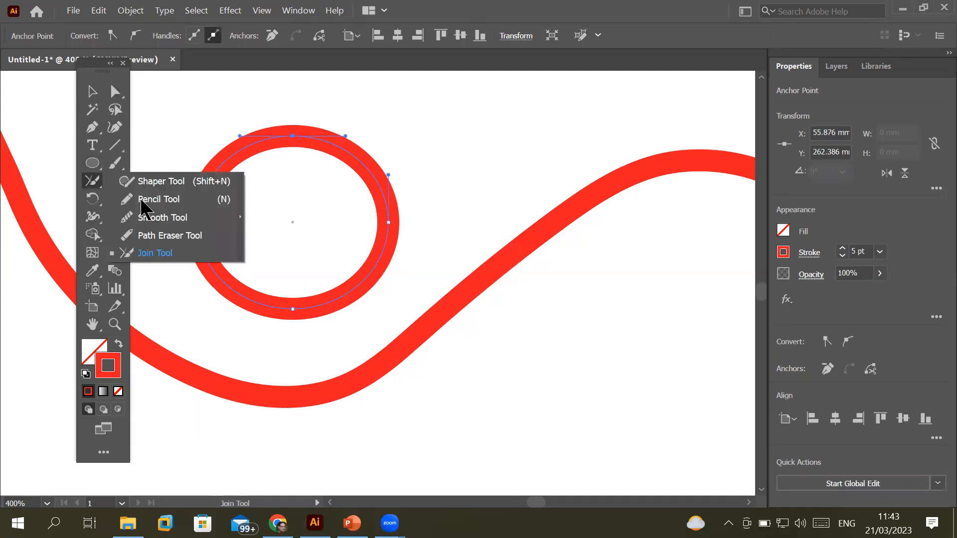
click(193, 237)
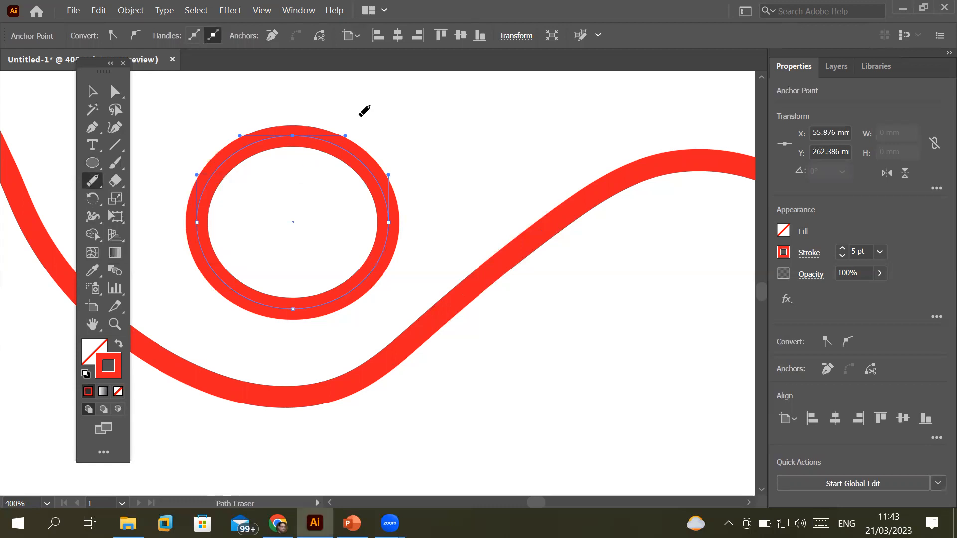
mouse_move(301, 121)
mouse_down()
mouse_move(309, 147)
mouse_move(381, 181)
mouse_move(417, 236)
mouse_move(379, 215)
mouse_up()
click(114, 91)
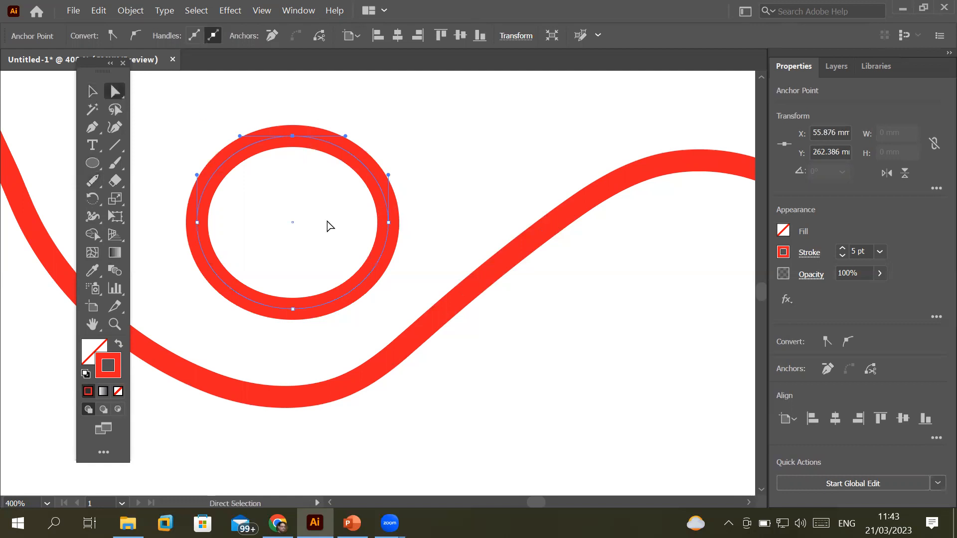
click(391, 222)
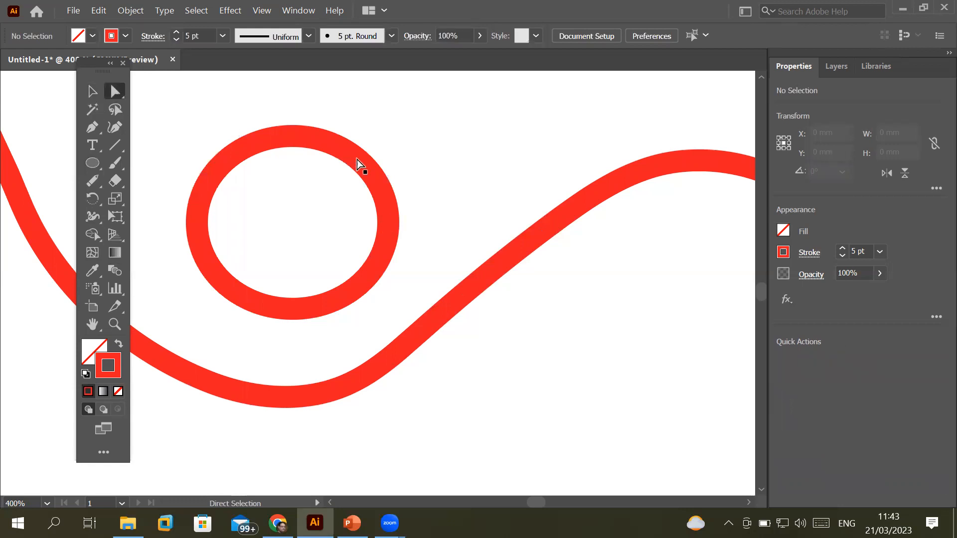
click(387, 225)
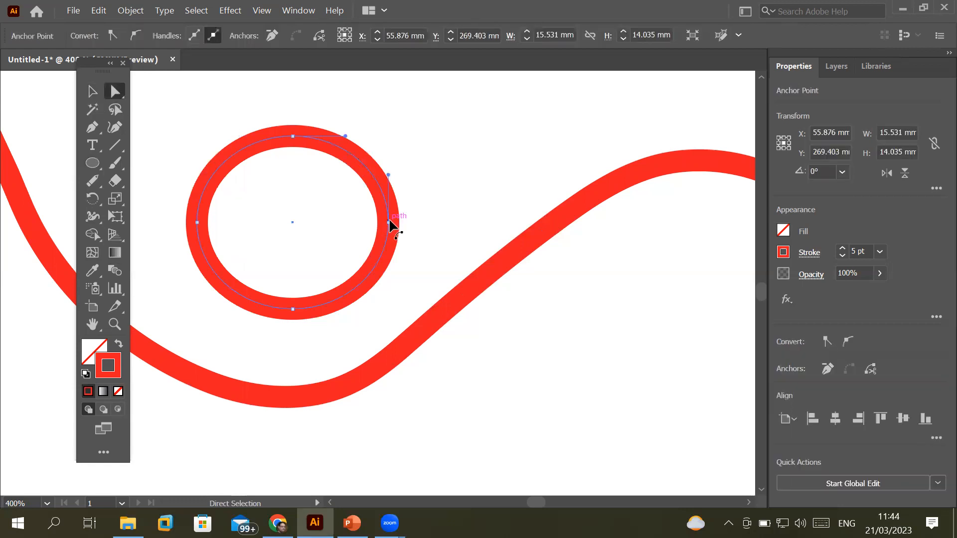
click(388, 223)
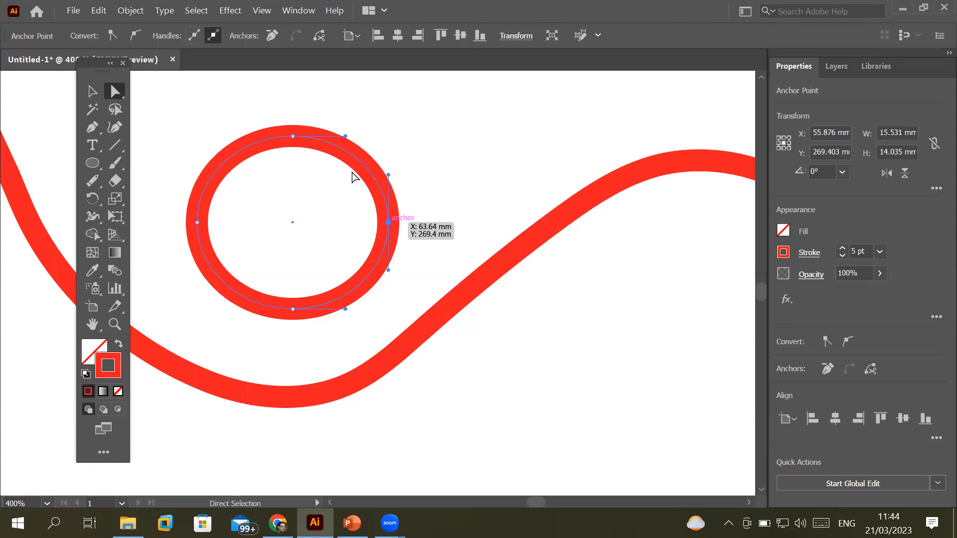
shift+click(293, 136)
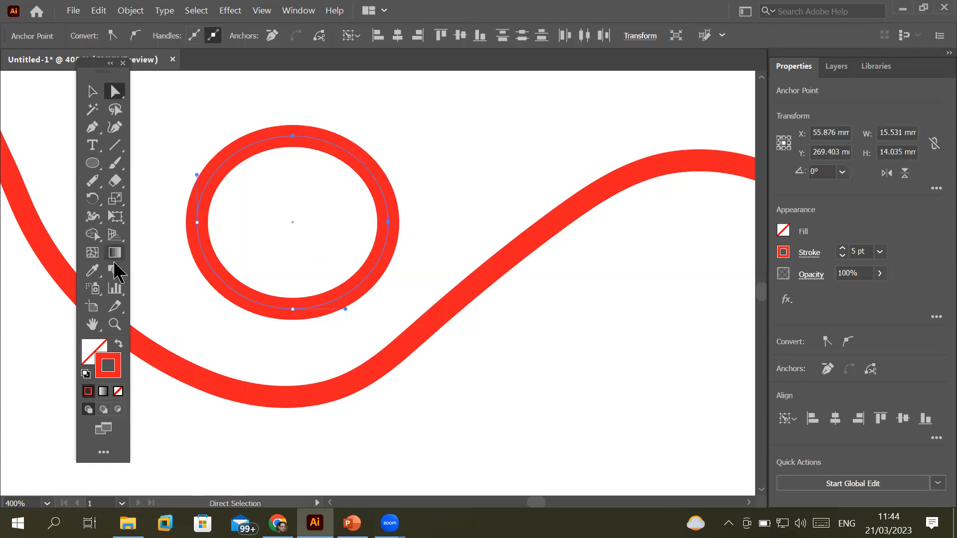
click(93, 184)
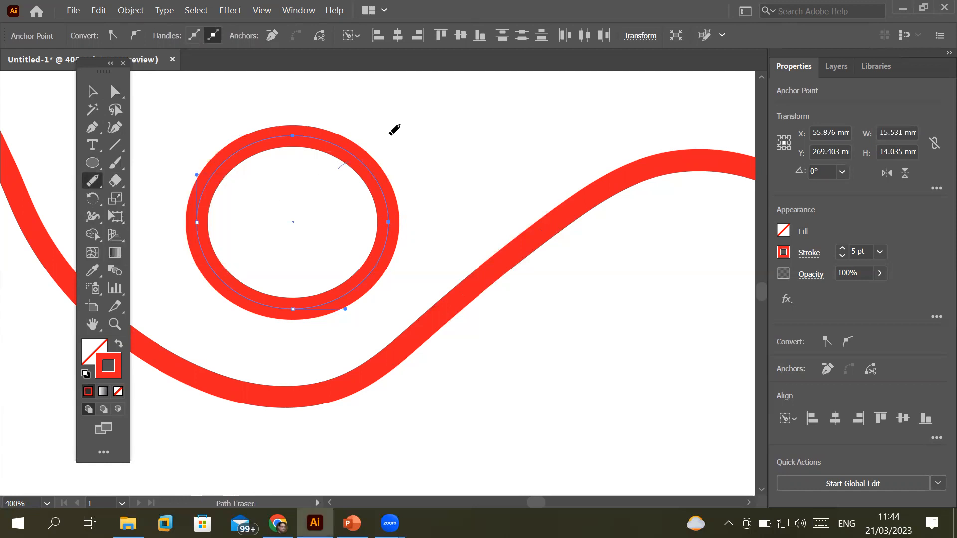
Erase the ellipse's stroke between its top and right anchors, leaving an open C-shaped arc, and deselect it
mouse_move(298, 132)
mouse_down()
mouse_move(350, 151)
mouse_move(402, 214)
mouse_move(390, 218)
mouse_up()
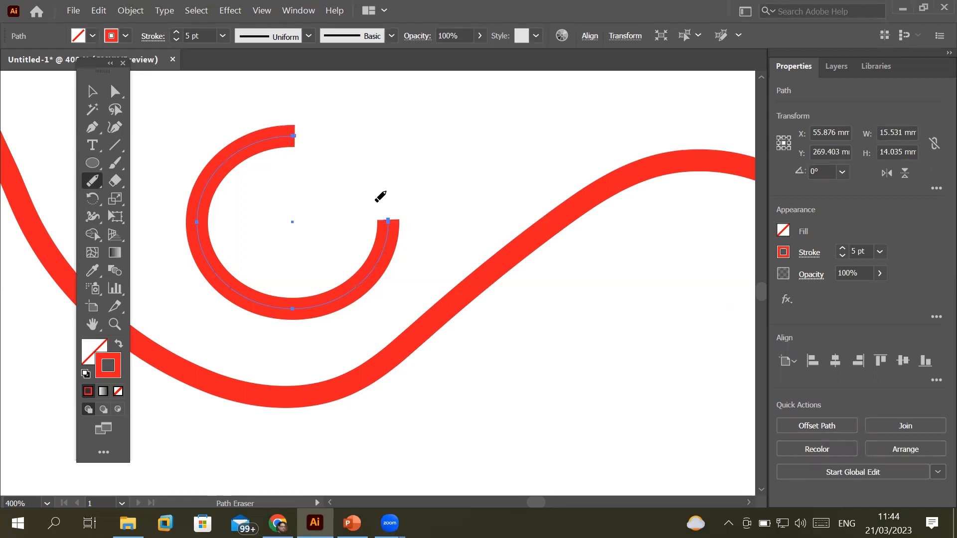
click(114, 93)
click(398, 150)
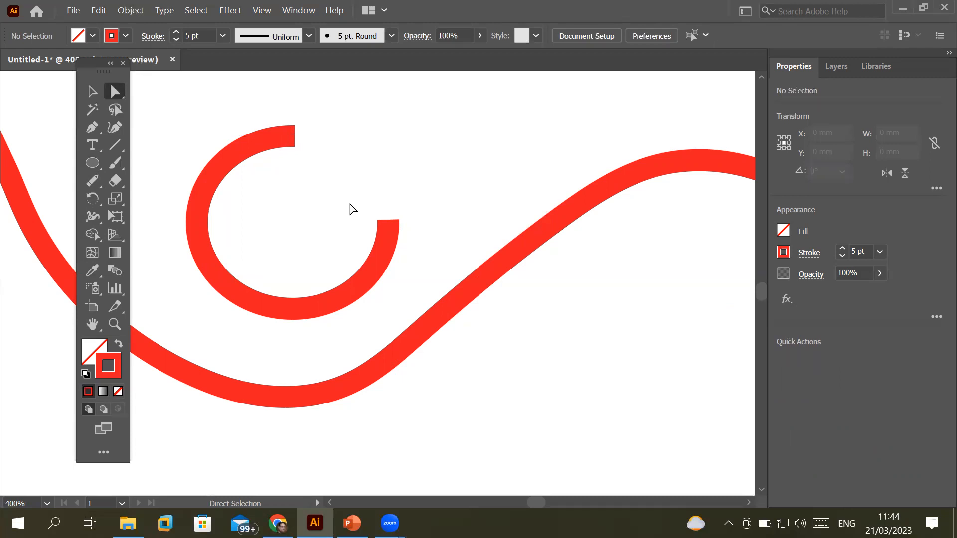
click(92, 182)
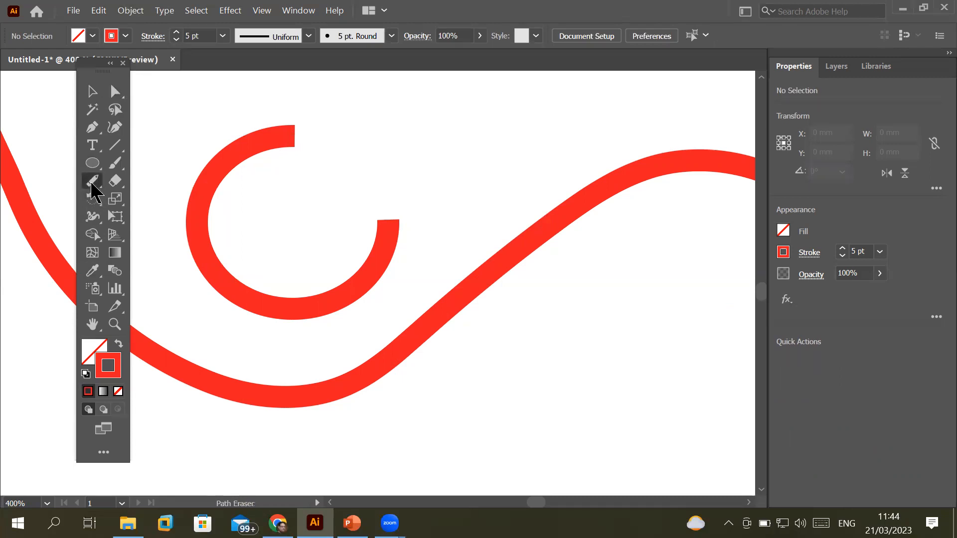
Join the red arc's two open ends into a sharp upper-right point, forming a teardrop
click(92, 184)
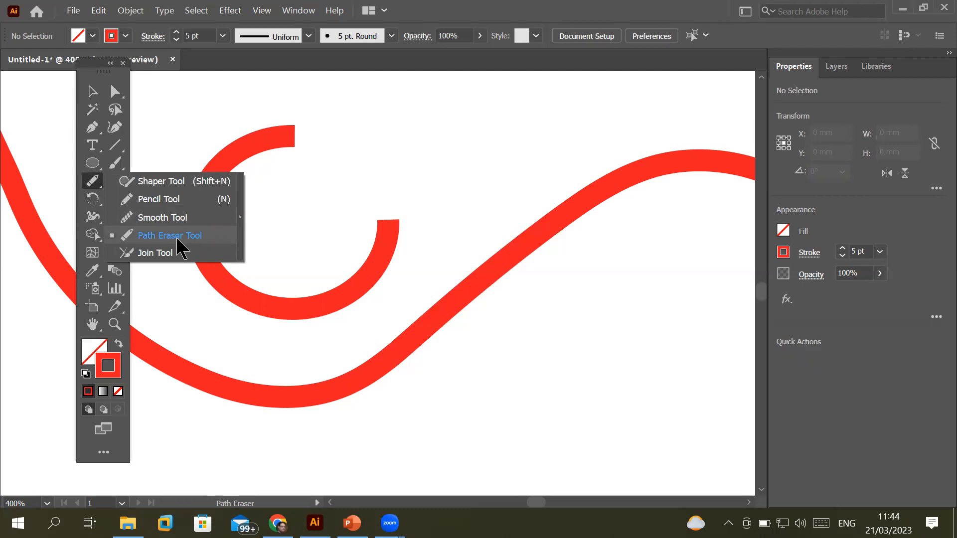
click(150, 252)
click(94, 182)
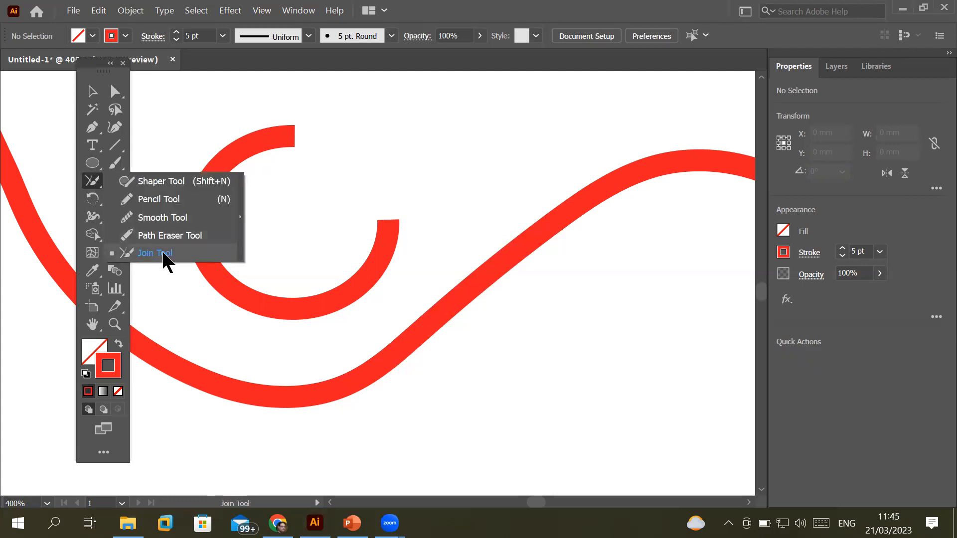
mouse_move(287, 133)
mouse_down()
mouse_move(346, 161)
mouse_move(387, 231)
mouse_up()
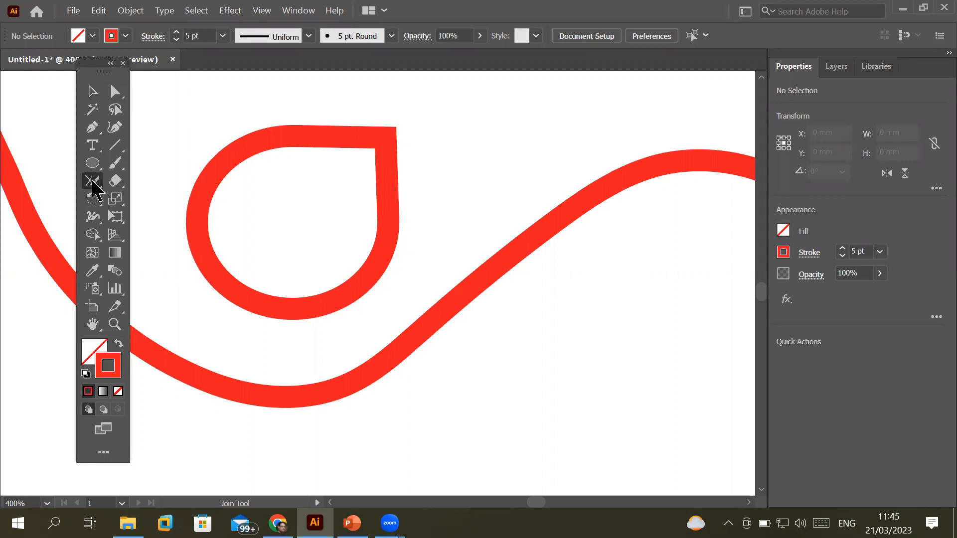
Dismiss the Join tool flyout, zoom out with Ctrl+1, and bring up the Paintbrush/Blob Brush choices
click(93, 183)
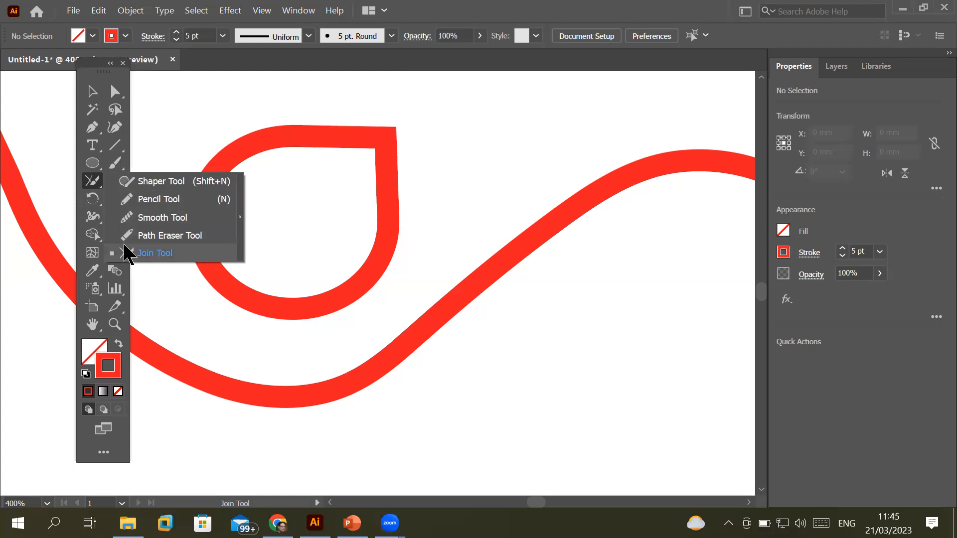
click(387, 311)
key(ctrl+1)
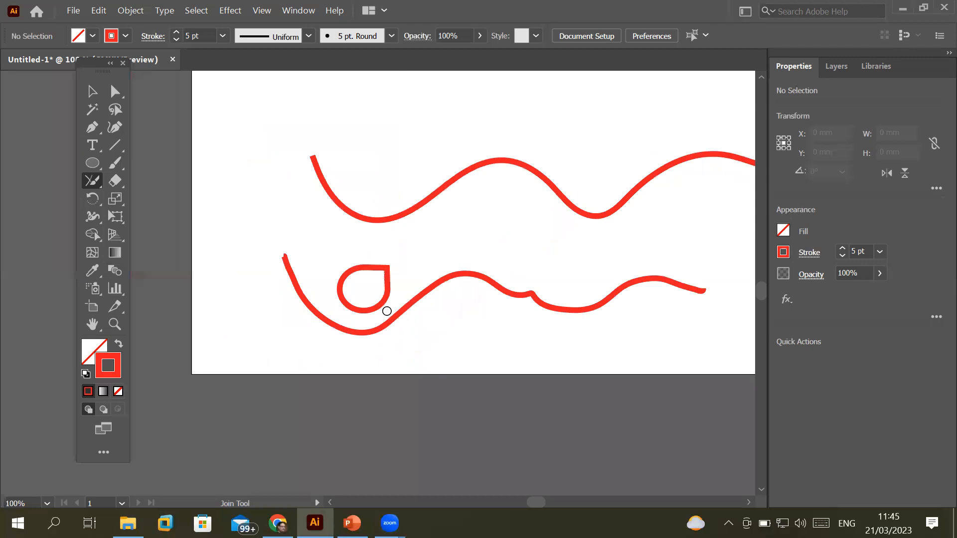
click(115, 166)
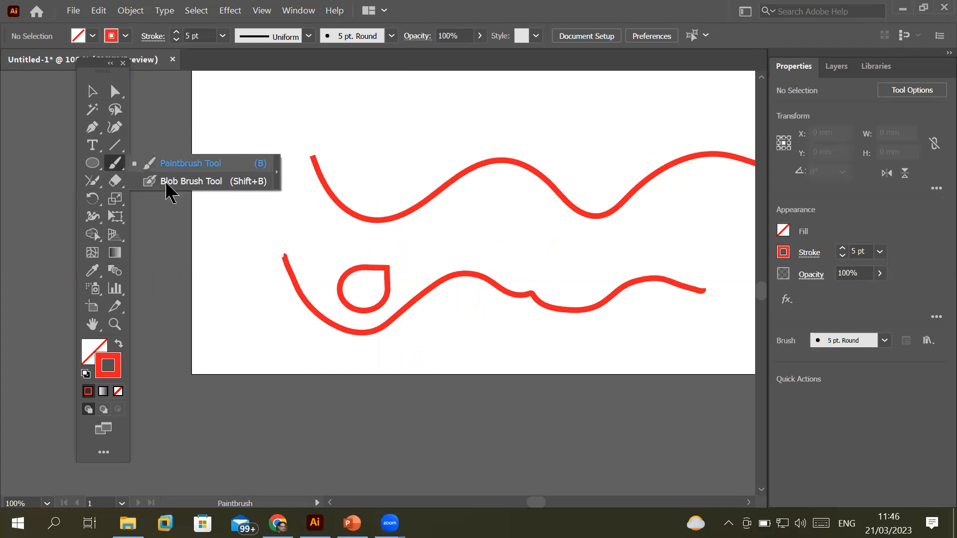
Pick the Blob Brush, scroll to show the airplane drawings, and switch to the Selection tool
click(200, 181)
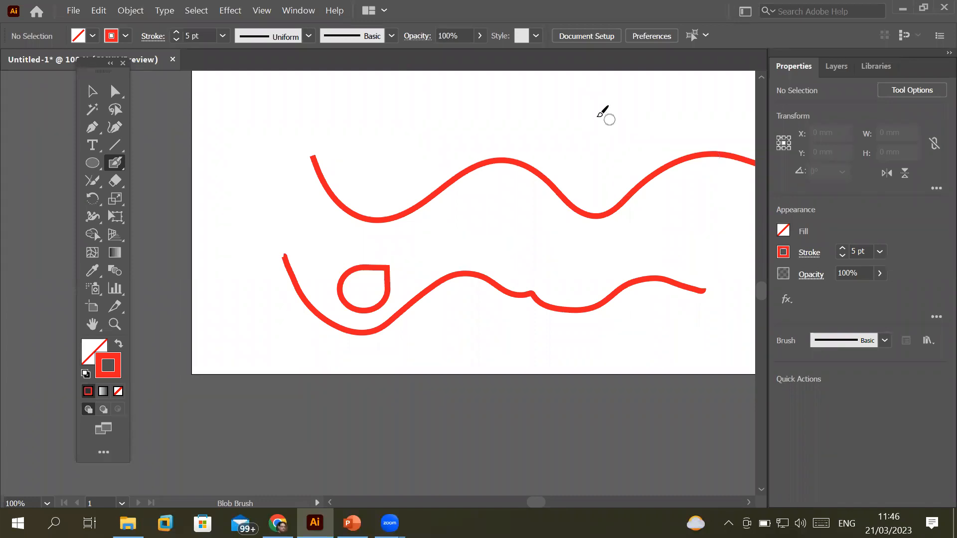
scroll(600, 113, down, 2)
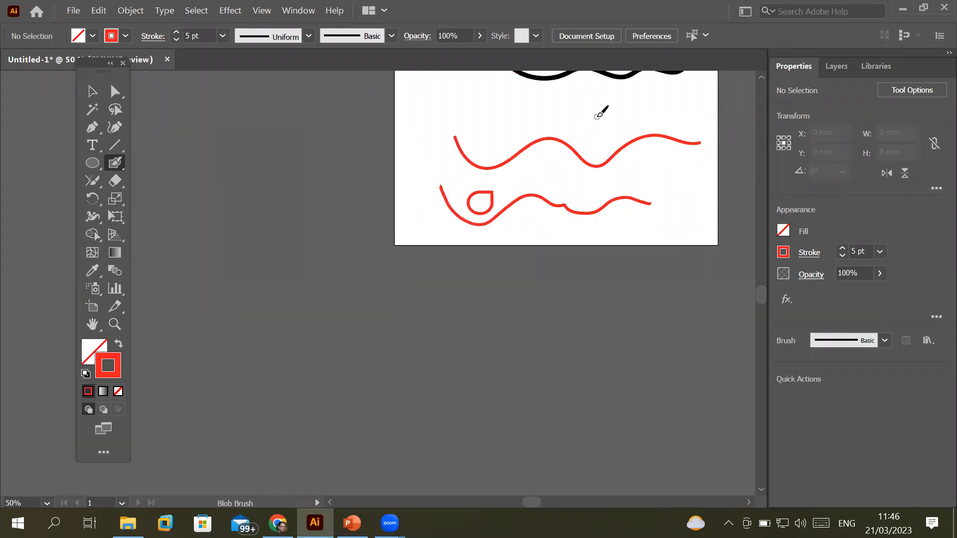
scroll(770, 284, up, 5)
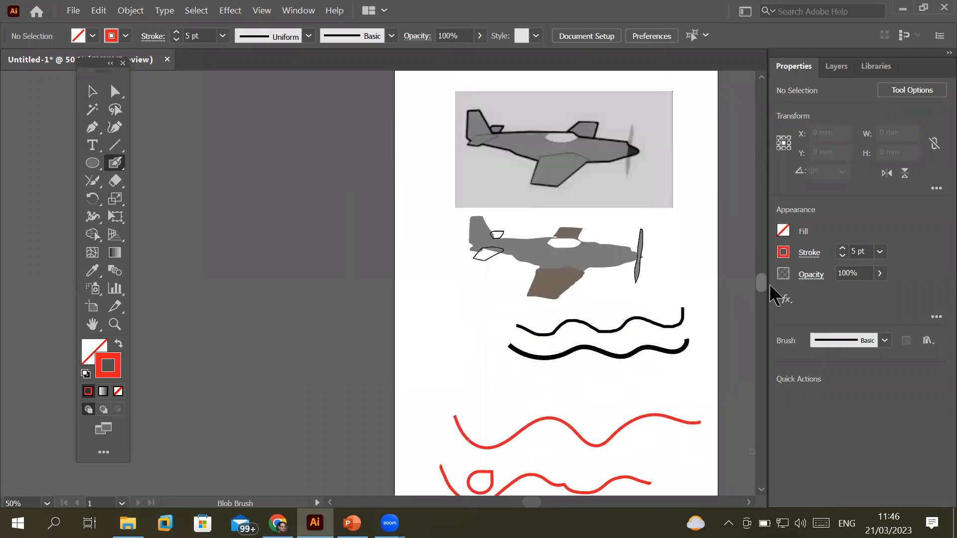
scroll(771, 294, down, 2)
click(92, 91)
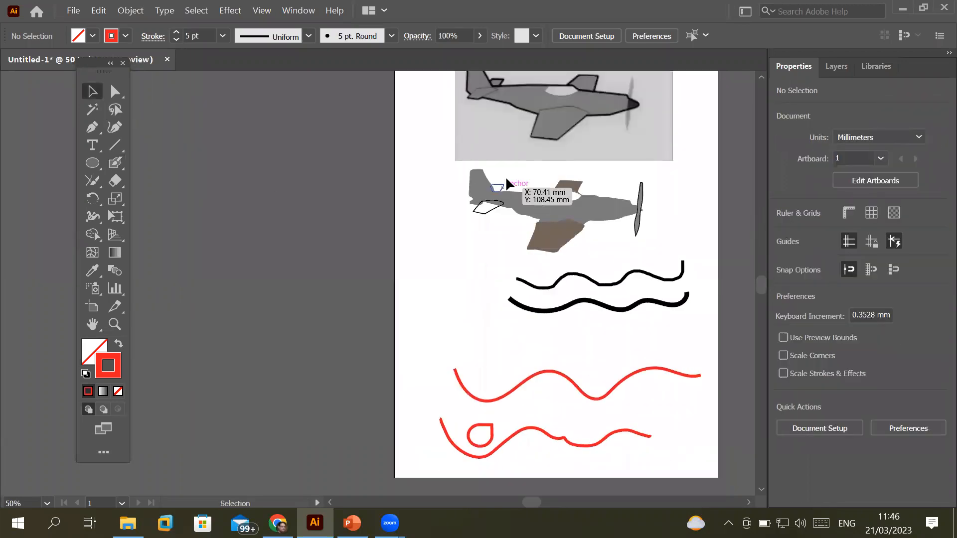
Marquee-select only the traced lower airplane and move it slightly down and right
drag(433, 158, 662, 259)
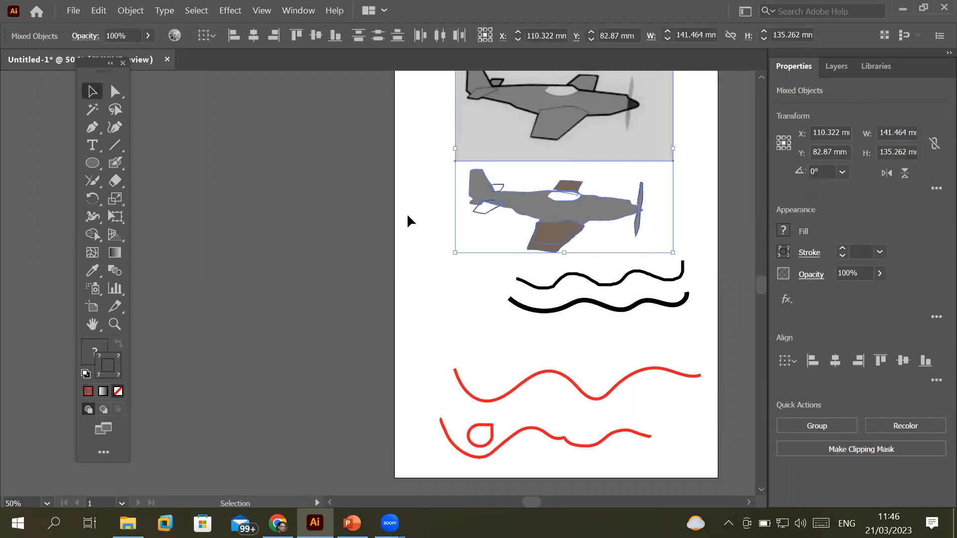
click(426, 183)
drag(447, 165, 664, 256)
mouse_move(596, 219)
mouse_down()
mouse_move(634, 227)
mouse_move(551, 234)
mouse_move(554, 225)
mouse_move(602, 223)
mouse_move(549, 222)
mouse_move(593, 228)
mouse_up()
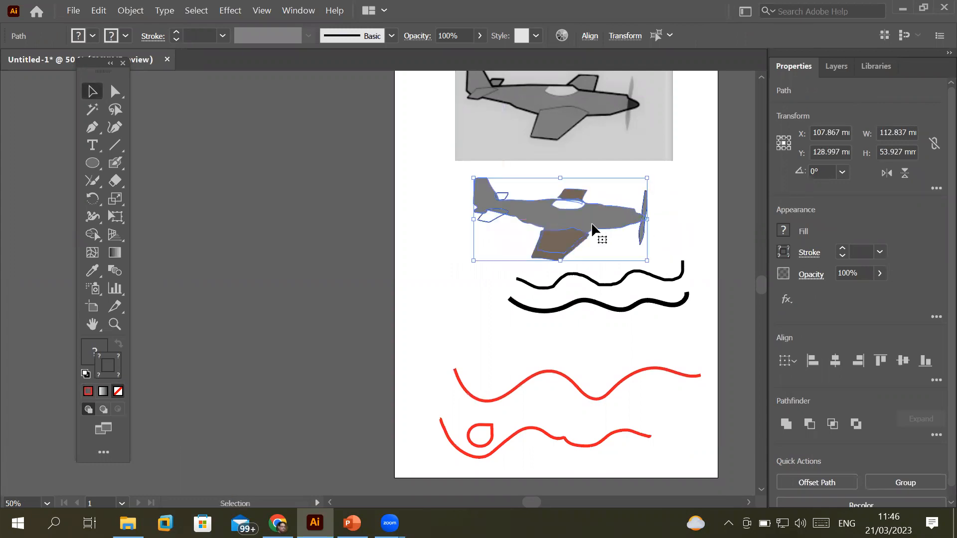
right_click(592, 224)
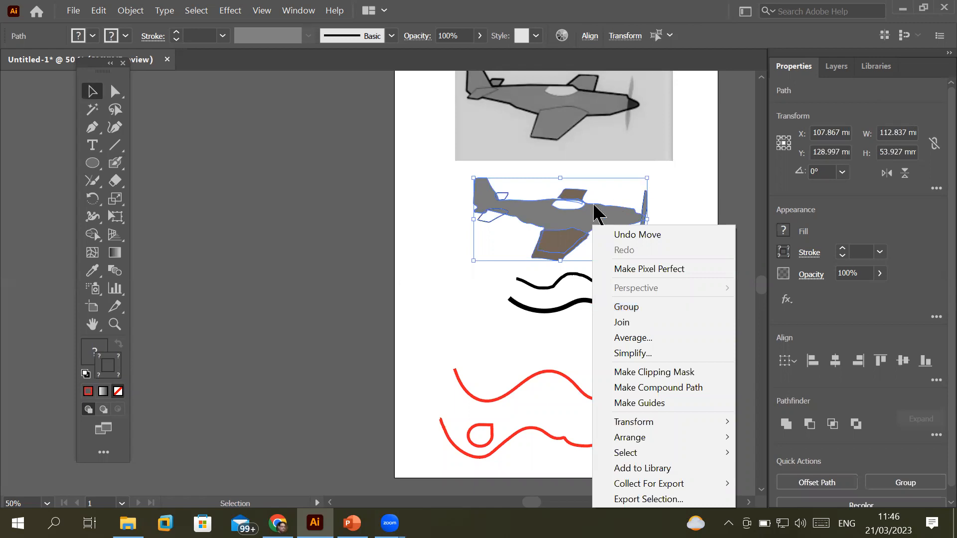
click(650, 182)
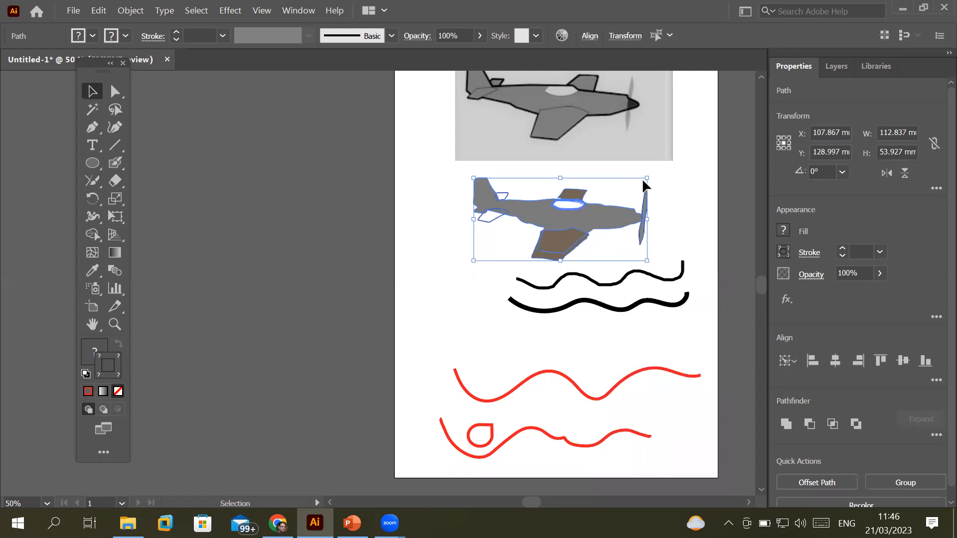
Enlarge and delete the traced airplane, then delete all the black and red wavy strokes
drag(646, 179, 750, 116)
scroll(566, 247, up, 5)
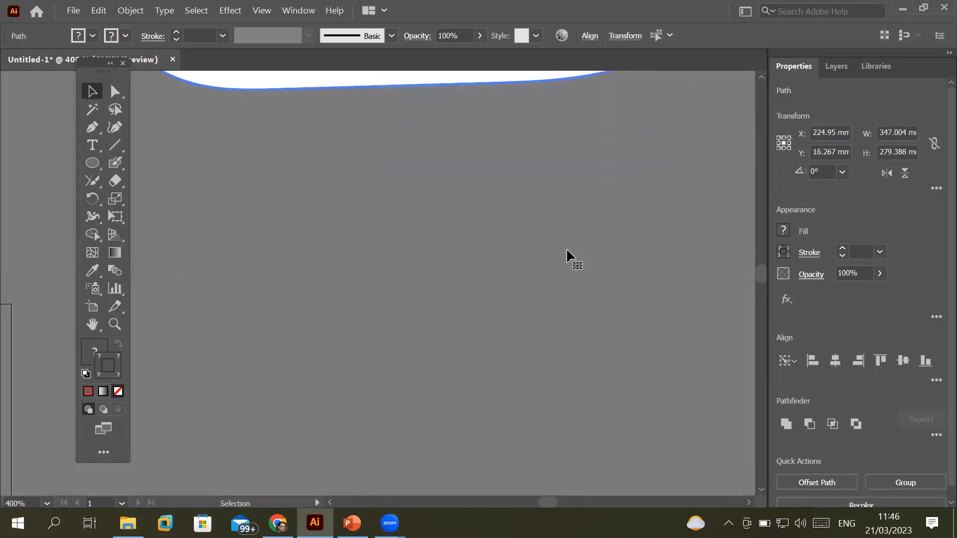
scroll(566, 247, down, 5)
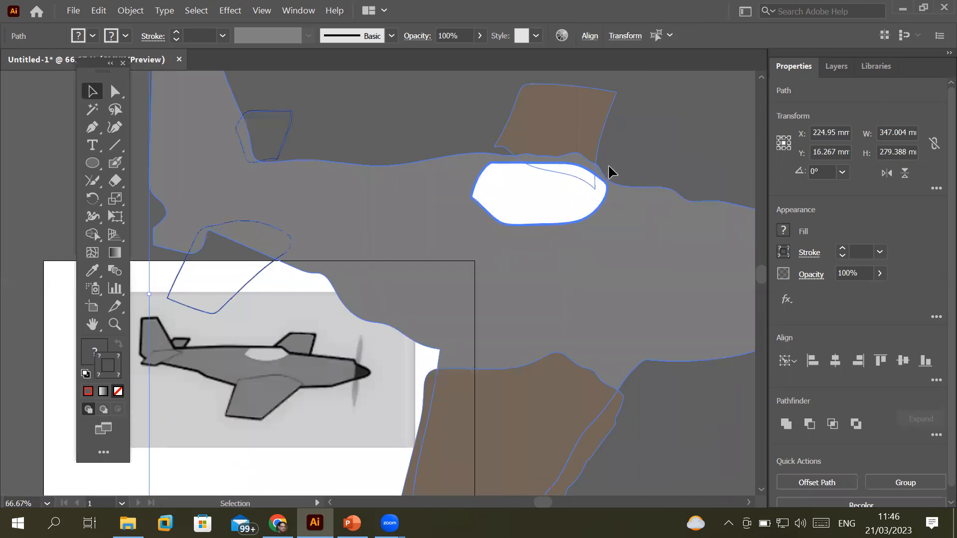
scroll(609, 171, down, 5)
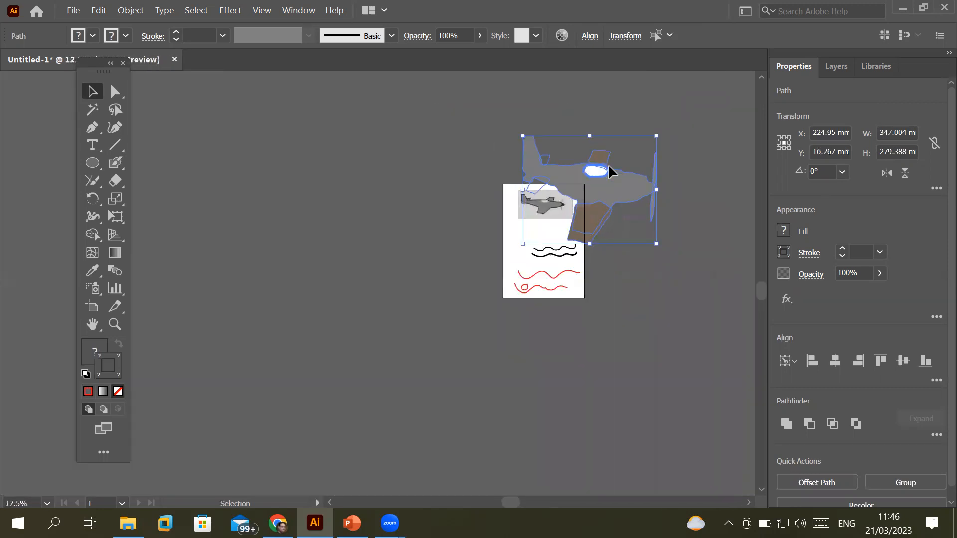
key(Delete)
drag(496, 238, 618, 318)
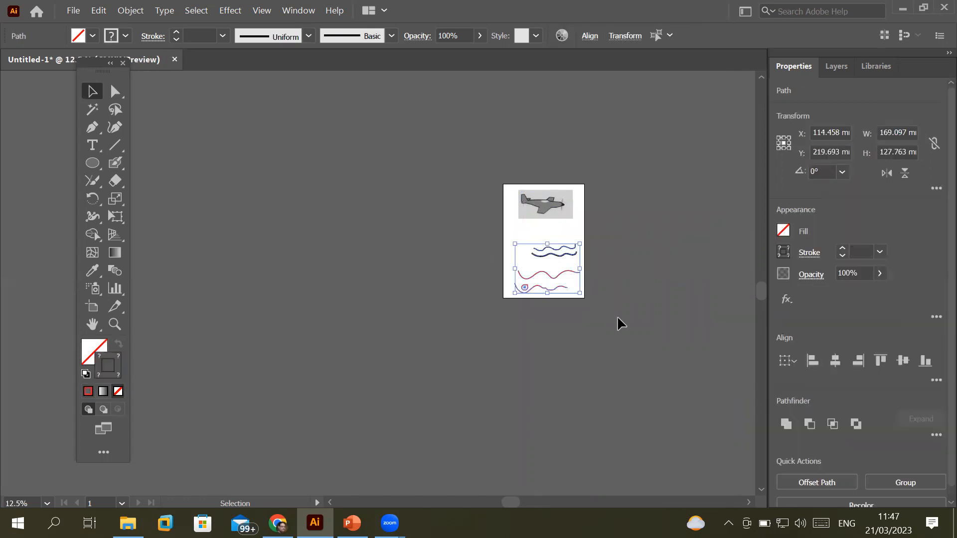
key(Delete)
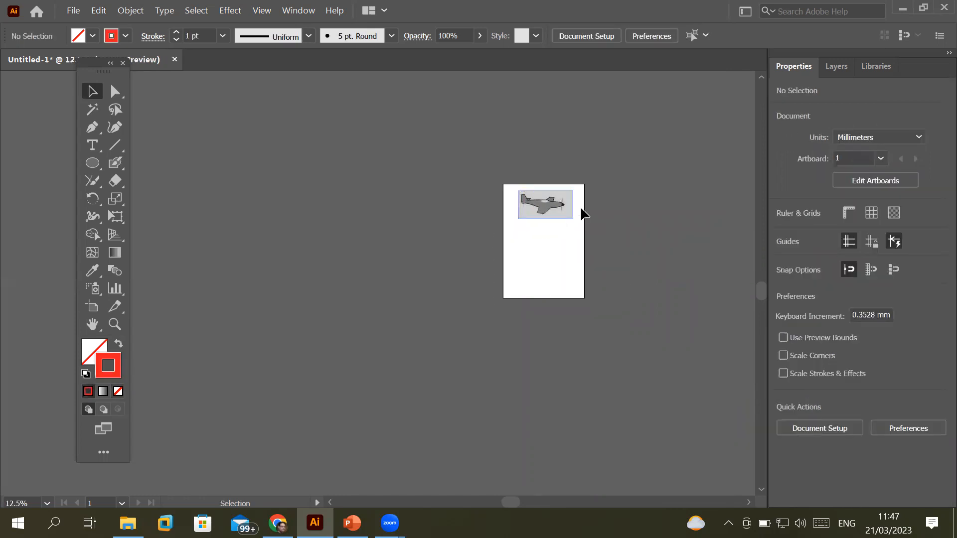
Zoom in to about 66.67% and scroll right to centre the airplane artboard
scroll(581, 205, up, 4)
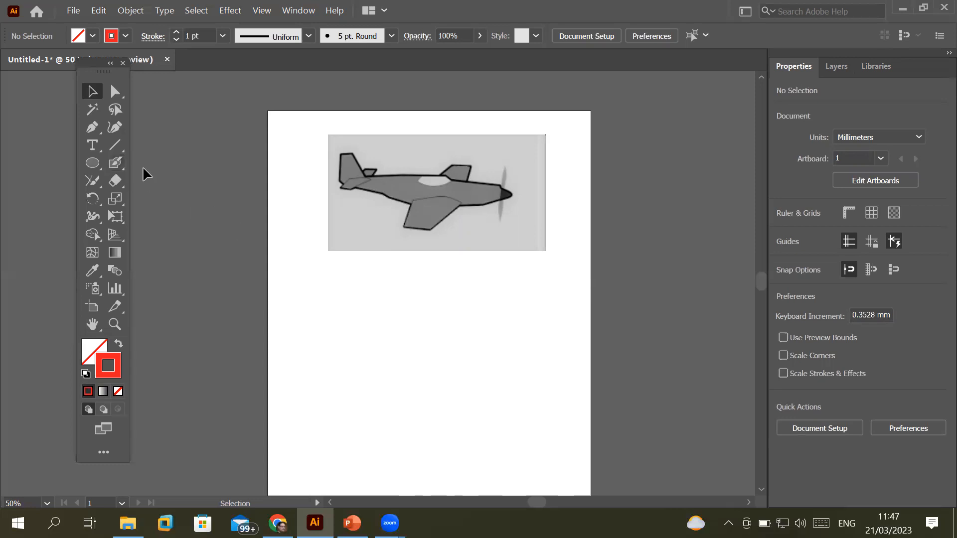
scroll(143, 168, up, 1)
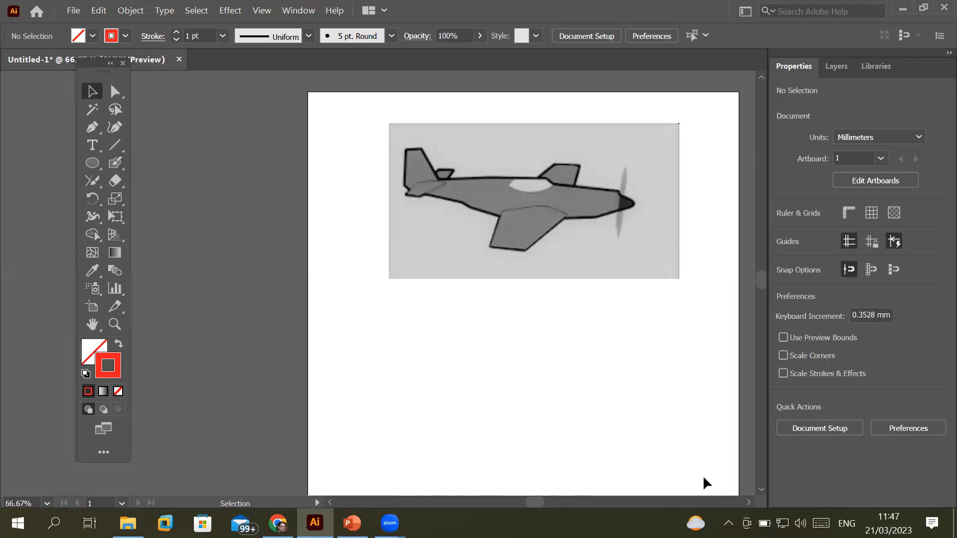
scroll(703, 478, right, 3)
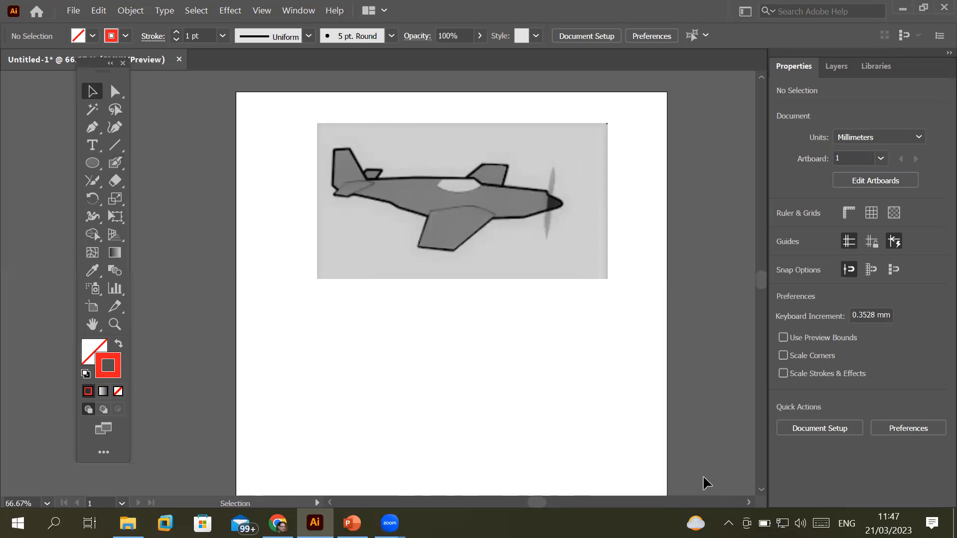
scroll(703, 478, right, 1)
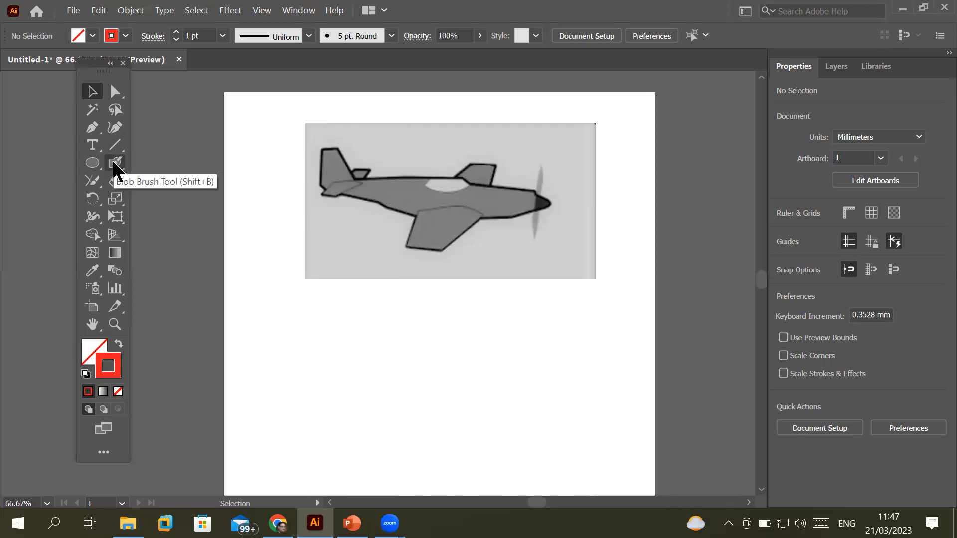
Paint a wavy red blob-brush stroke below the airplane and select it with Direct Selection to show anchors
click(115, 165)
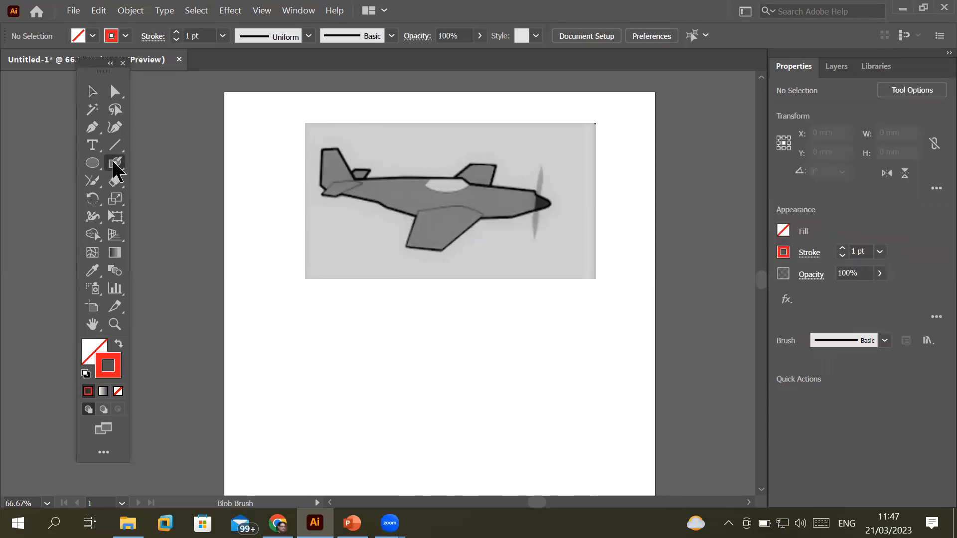
click(559, 317)
mouse_move(553, 334)
mouse_down()
mouse_move(501, 347)
mouse_move(447, 332)
mouse_move(381, 353)
mouse_move(263, 339)
mouse_up()
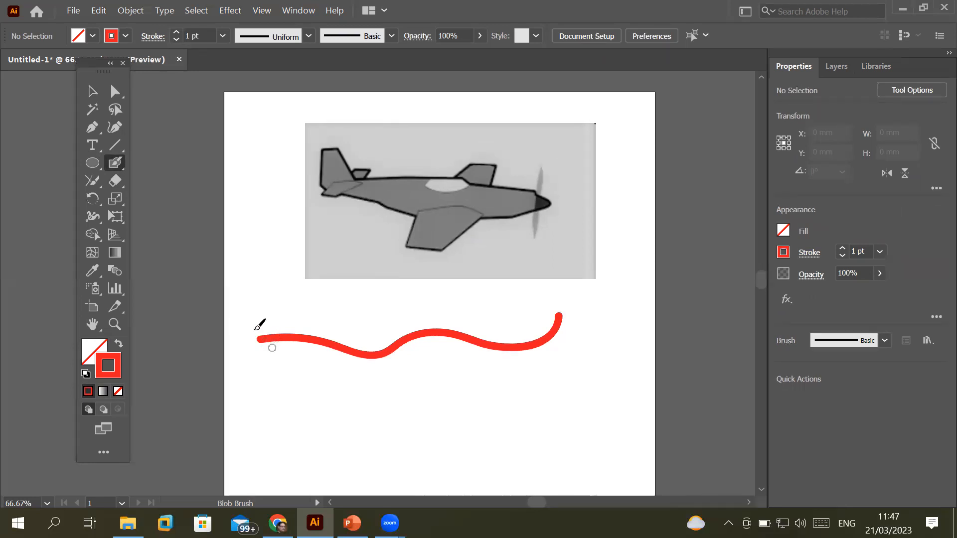
click(115, 92)
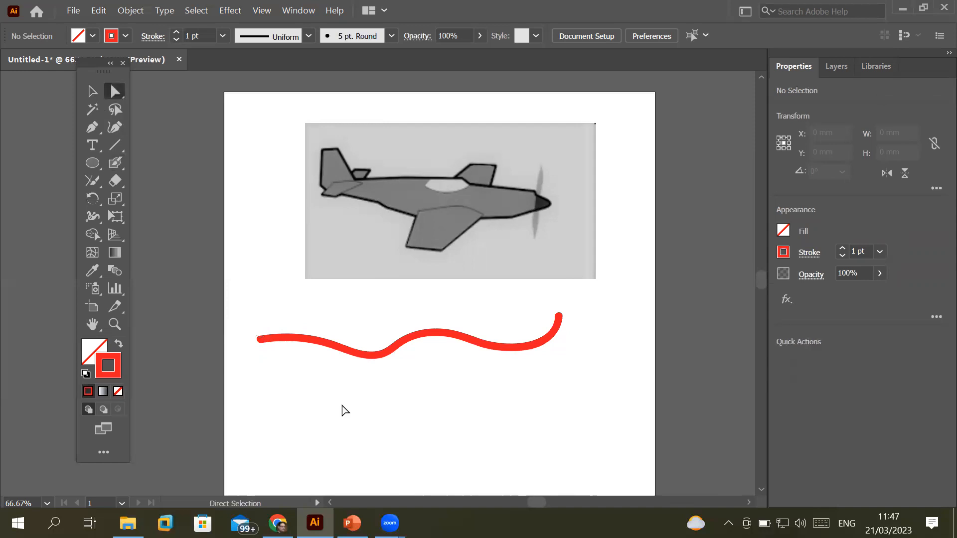
click(345, 355)
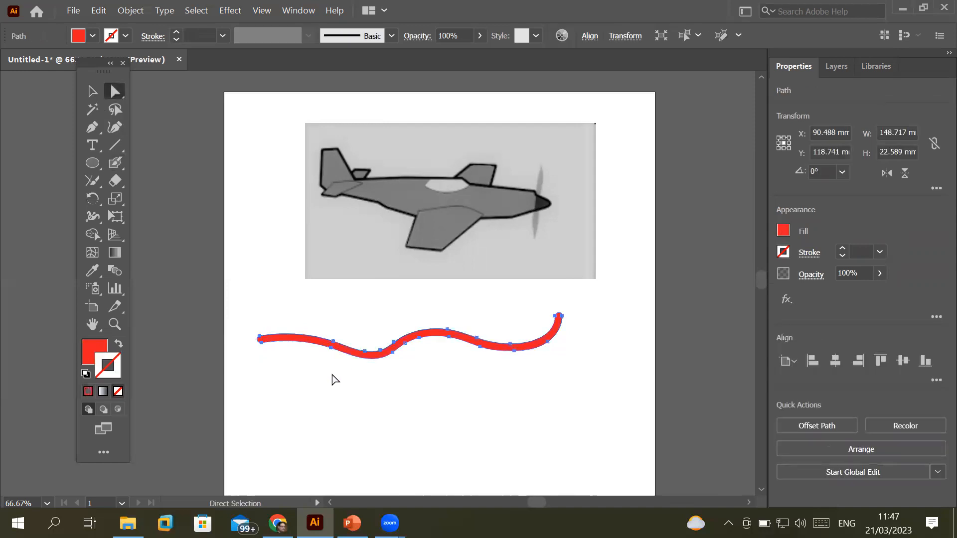
scroll(333, 380, up, 2)
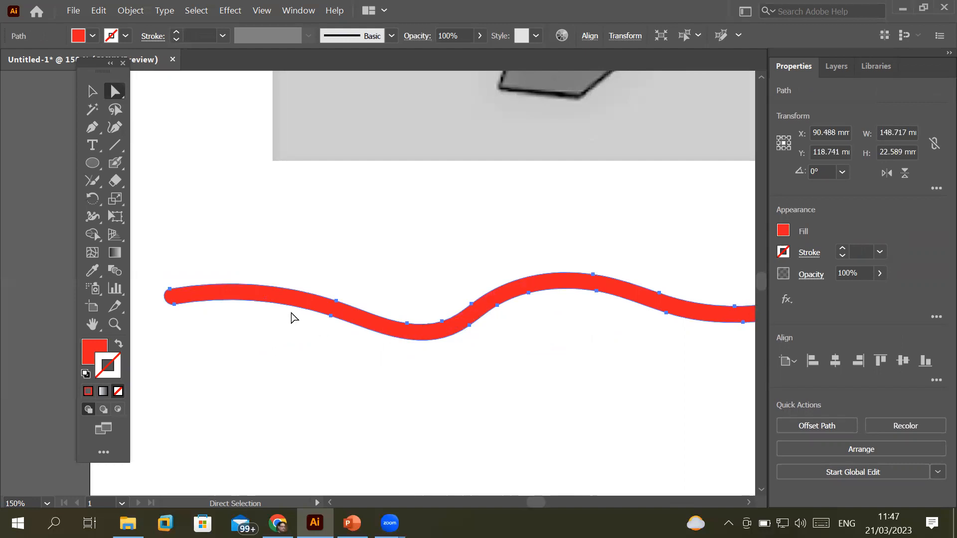
click(116, 164)
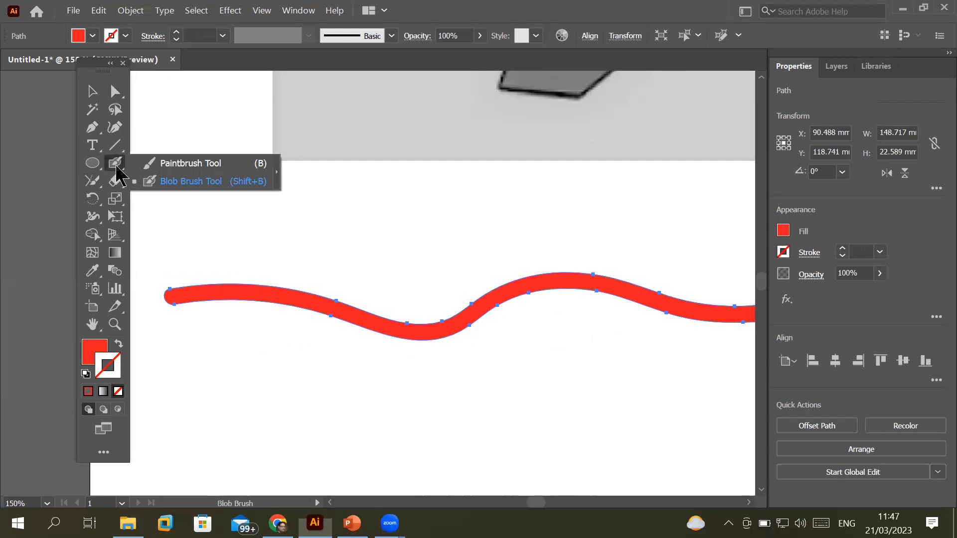
Draw a freehand red paintbrush stroke below the band and reduce its stroke to none
click(187, 163)
mouse_move(179, 392)
mouse_down()
mouse_move(222, 368)
mouse_move(353, 390)
mouse_move(471, 374)
mouse_move(579, 409)
mouse_up()
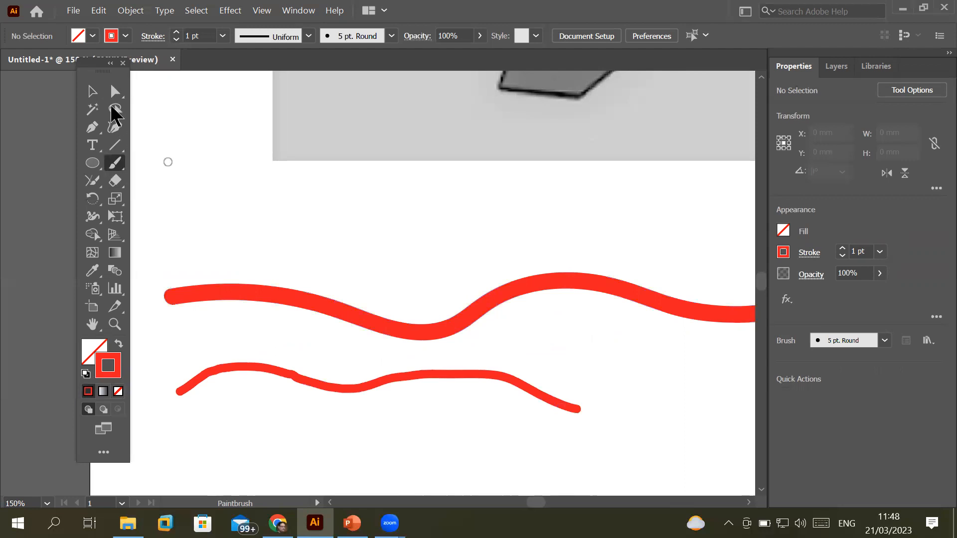
click(114, 92)
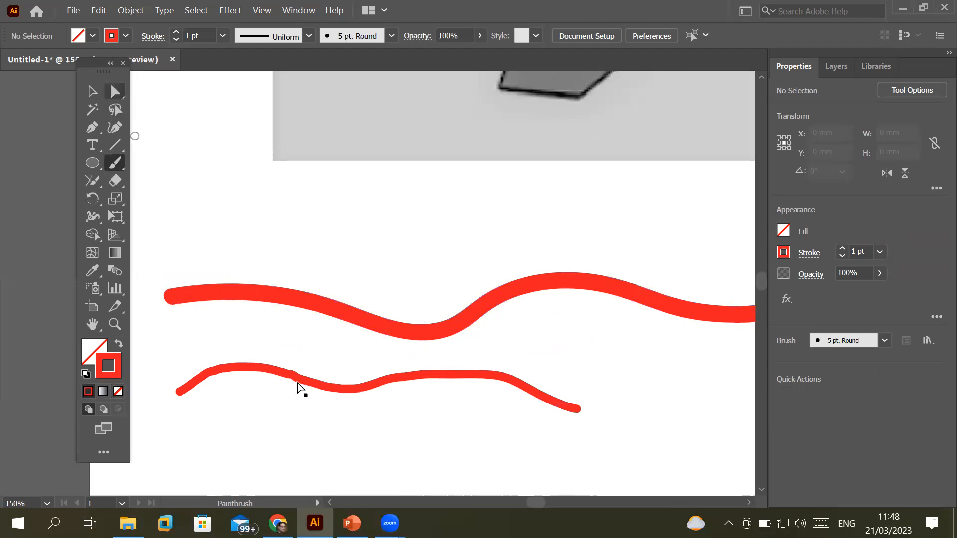
click(338, 393)
scroll(337, 394, up, 4)
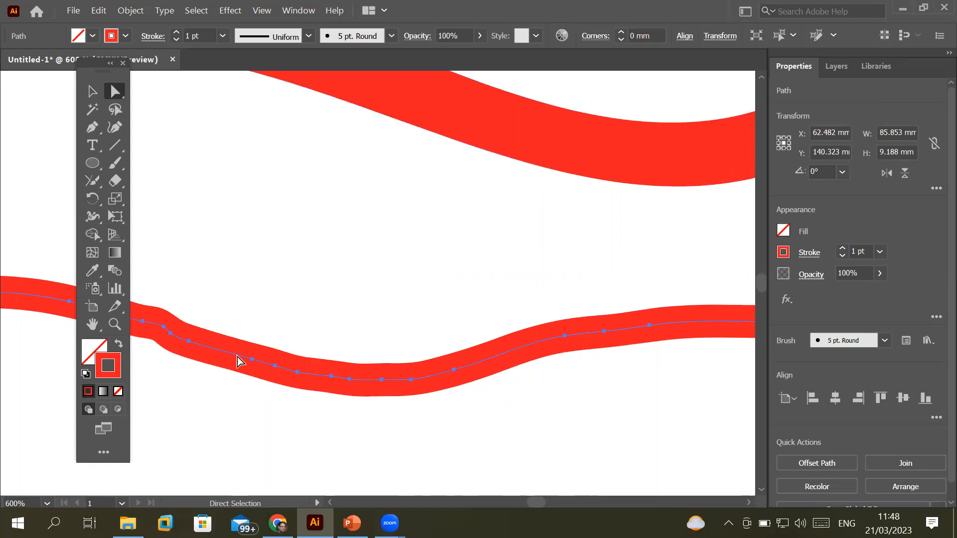
click(175, 40)
click(175, 39)
click(175, 39)
click(176, 39)
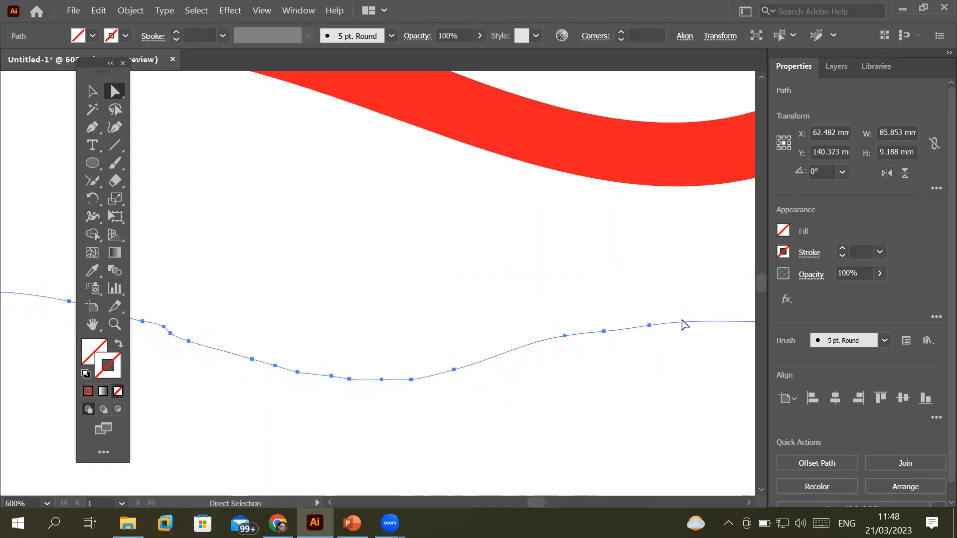
Move the red band down and left, then drag a top-edge anchor upward to steepen its curve
click(546, 146)
drag(578, 134, 475, 229)
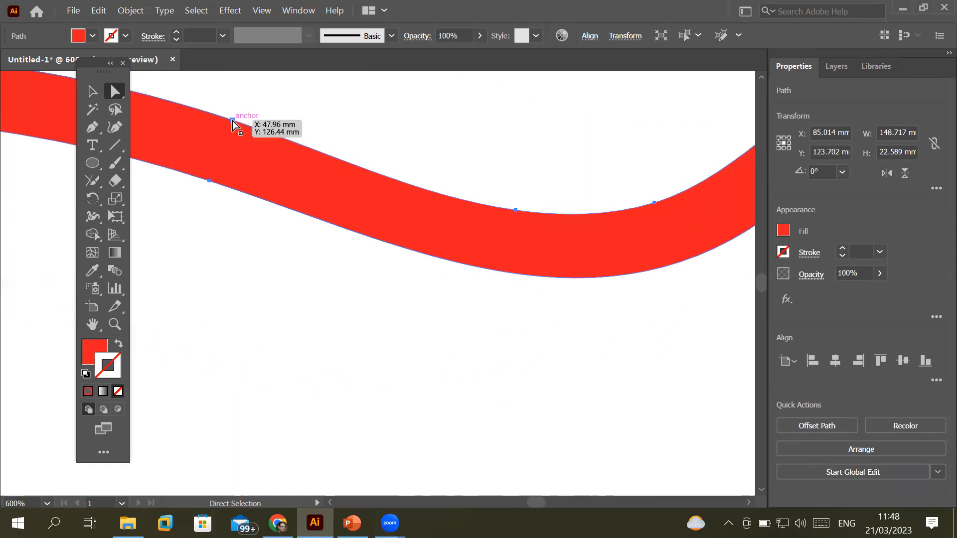
drag(211, 182, 232, 165)
click(208, 205)
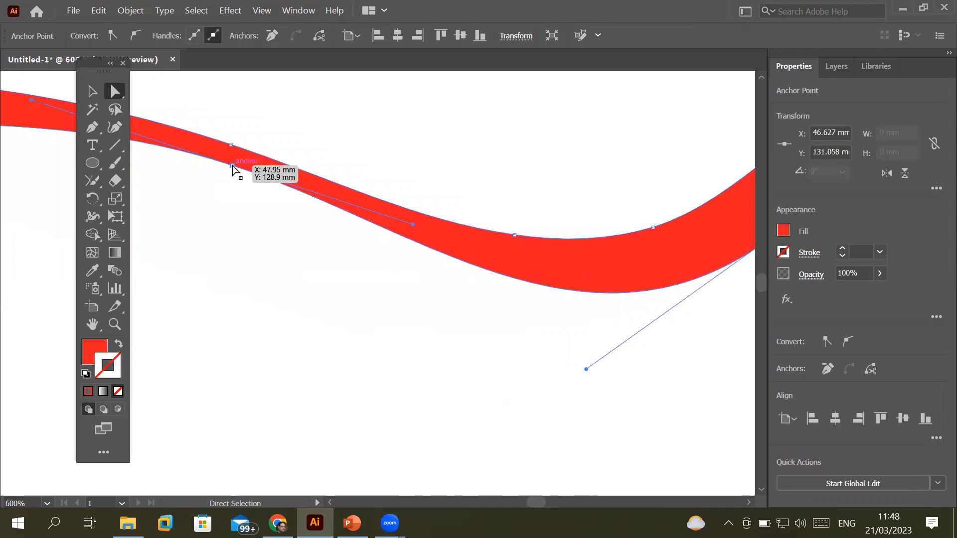
scroll(235, 180, down, 2)
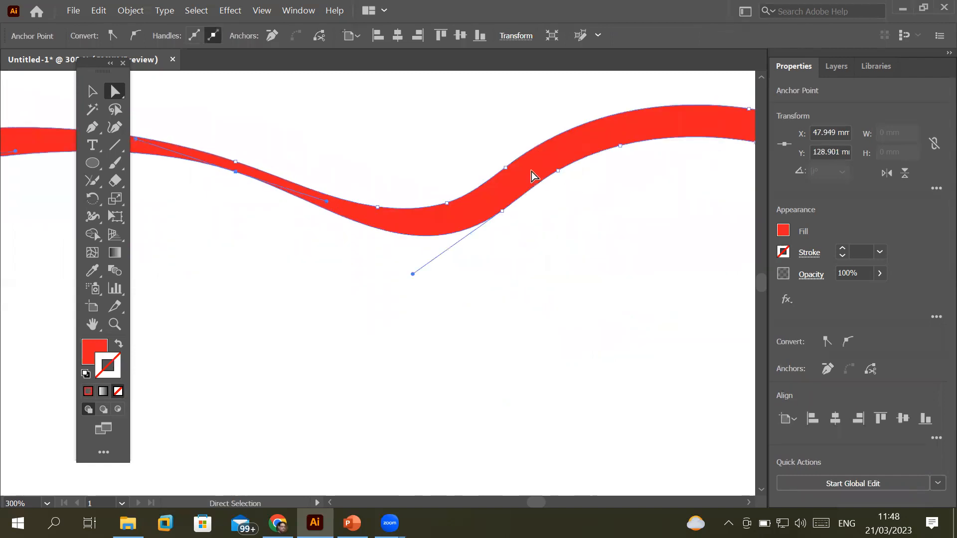
drag(506, 168, 496, 117)
click(502, 251)
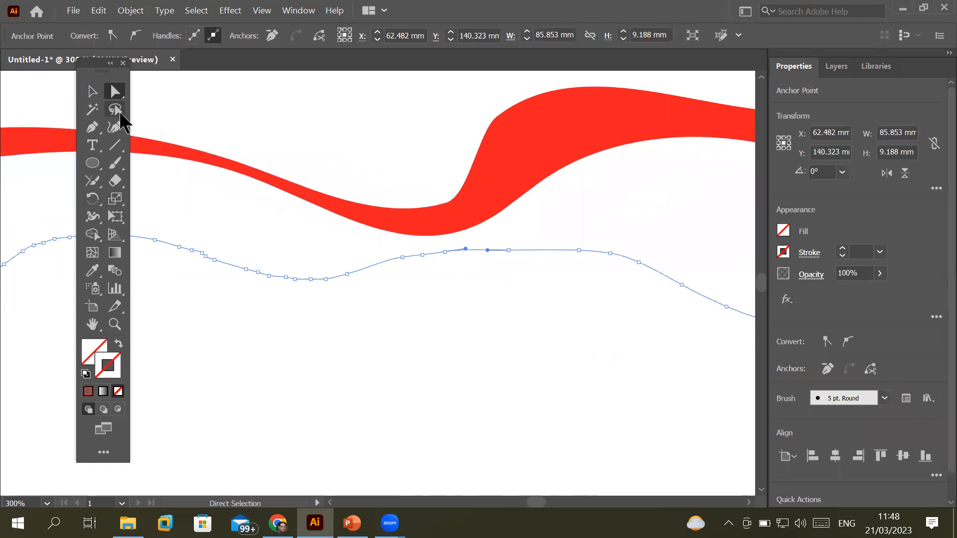
Give the wavy line a red stroke and raise its weight to 3 pt
click(118, 169)
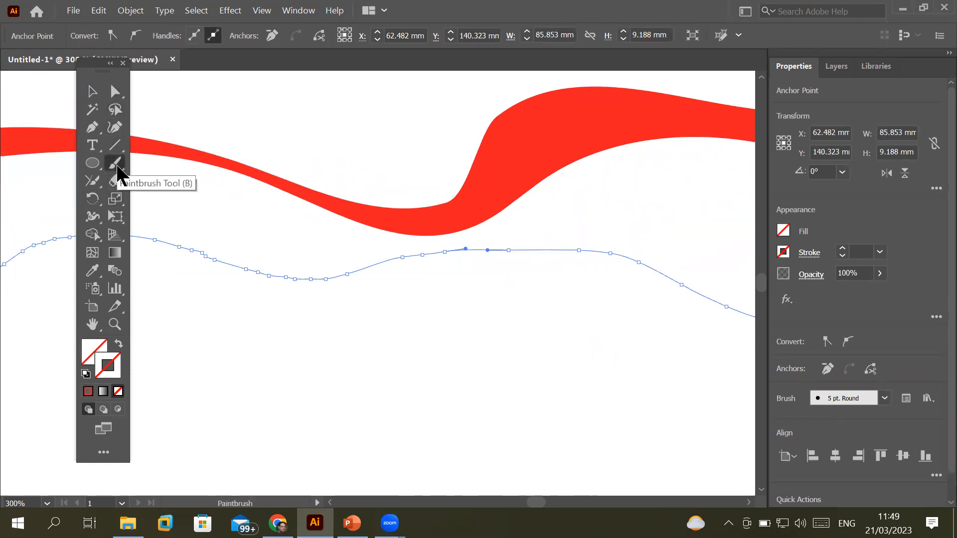
click(842, 248)
click(842, 249)
click(843, 250)
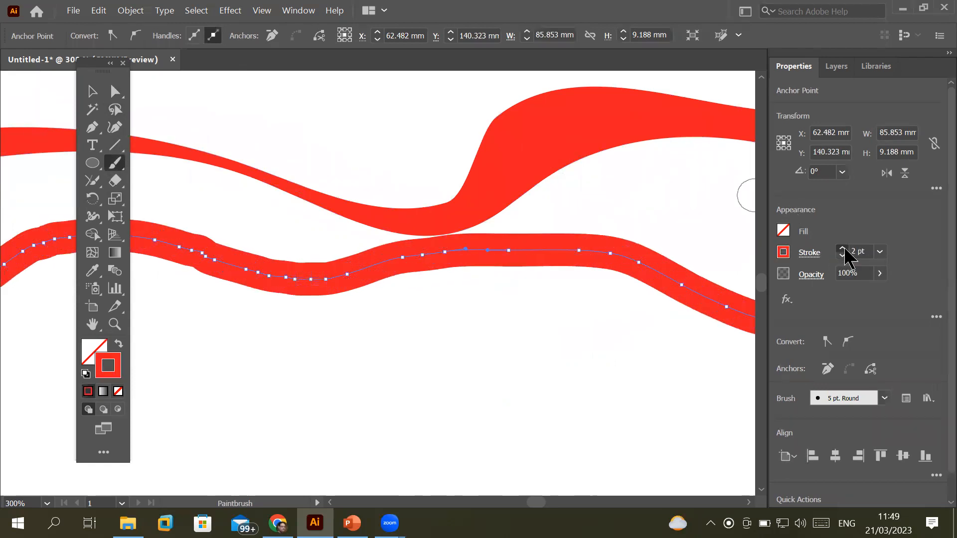
click(842, 250)
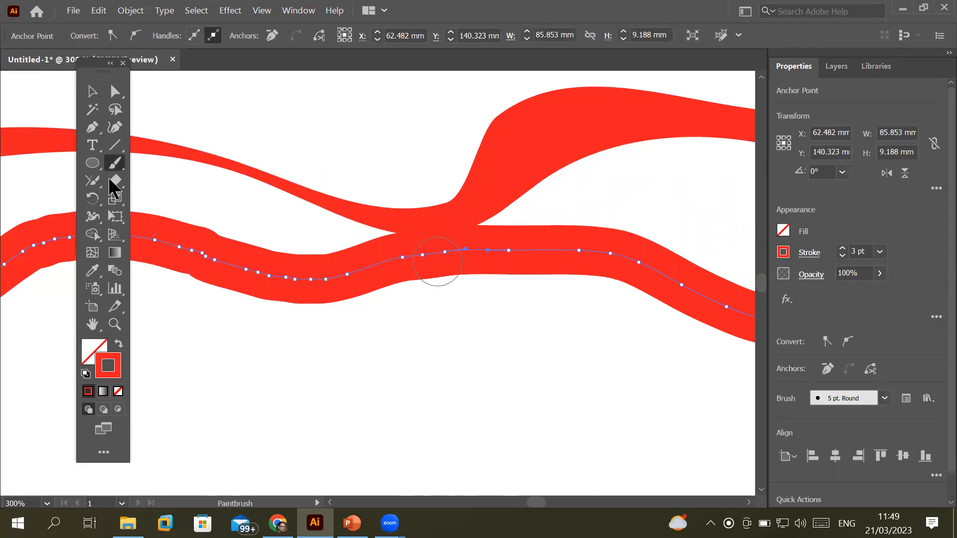
scroll(249, 252, down, 2)
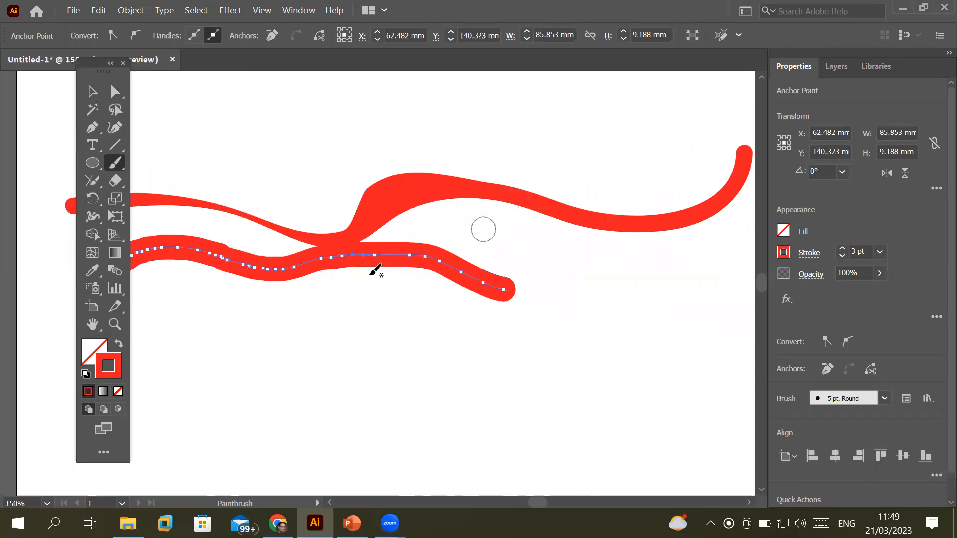
Paint a red U-shaped blob-brush stroke below the lines with the Blob Brush
click(110, 168)
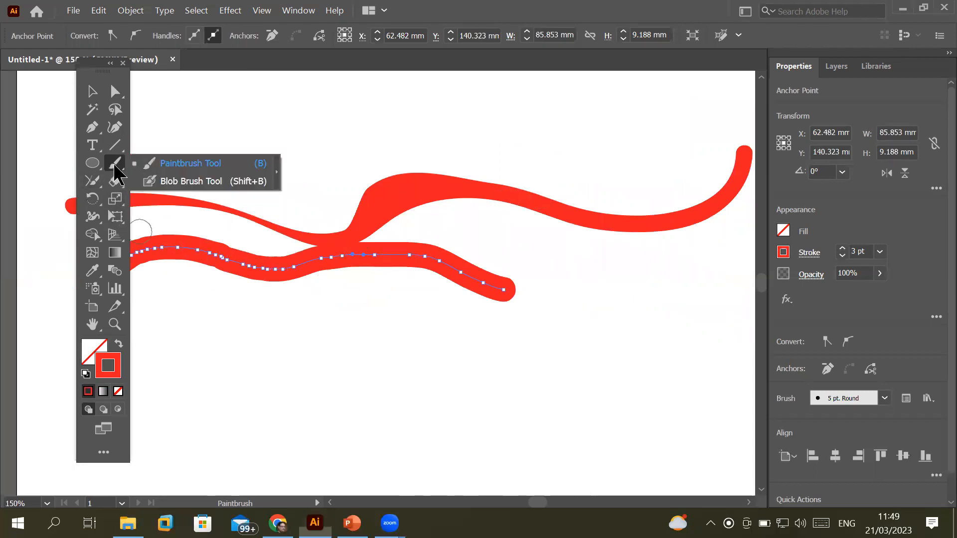
click(175, 182)
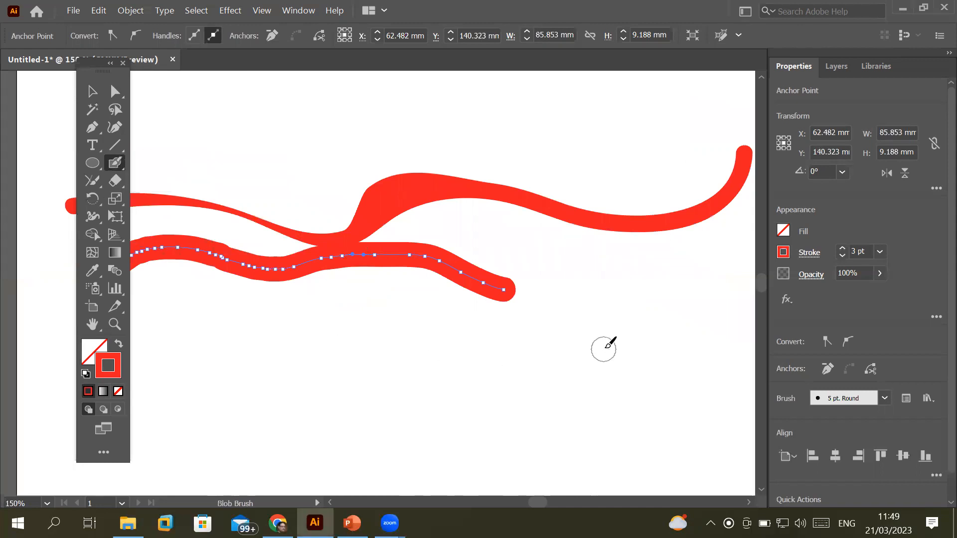
mouse_move(532, 358)
mouse_down()
mouse_move(426, 370)
mouse_move(410, 393)
mouse_move(423, 416)
mouse_move(490, 434)
mouse_move(555, 435)
mouse_move(633, 415)
mouse_move(642, 385)
mouse_move(618, 365)
mouse_move(558, 361)
mouse_up()
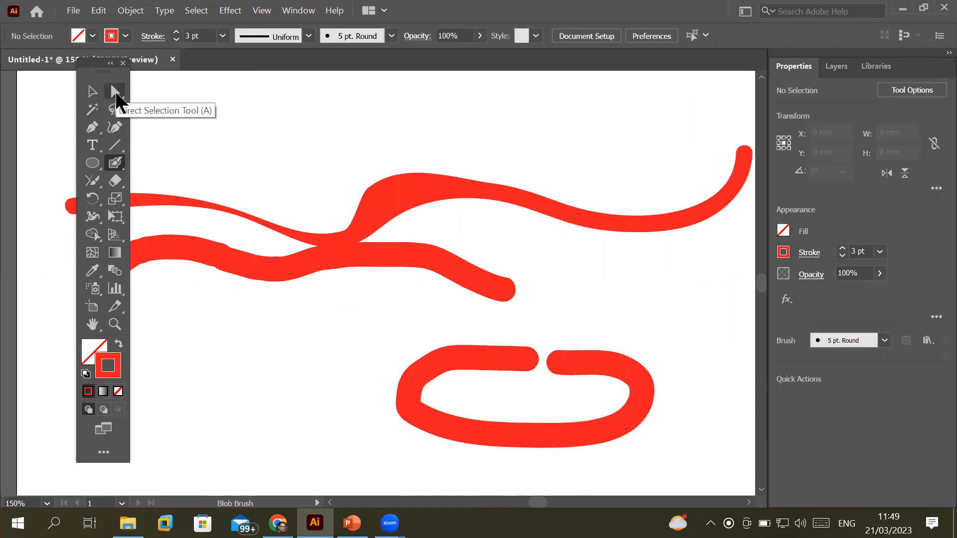
click(117, 93)
Drag the U-shape's anchors near the gap and right end into a hooked, pointed tip
click(587, 360)
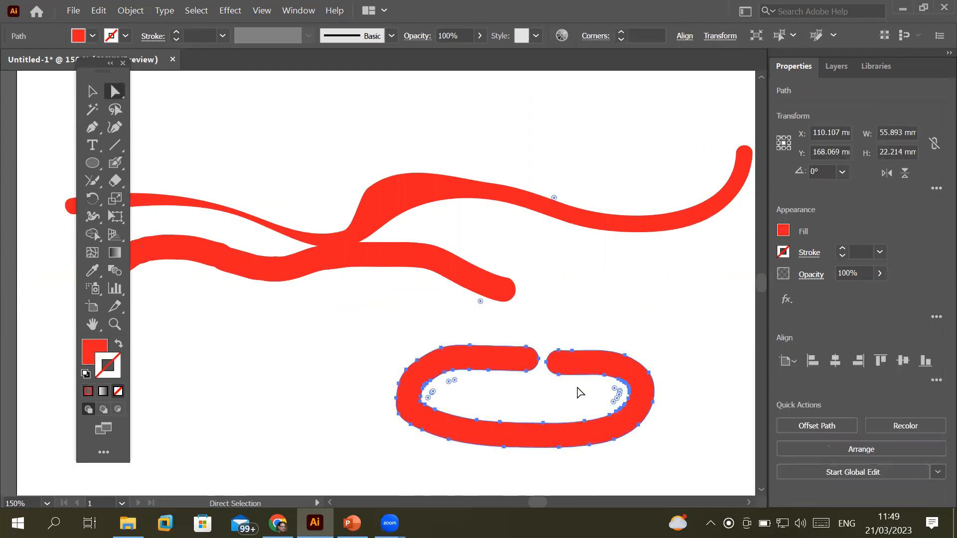
scroll(553, 394, up, 3)
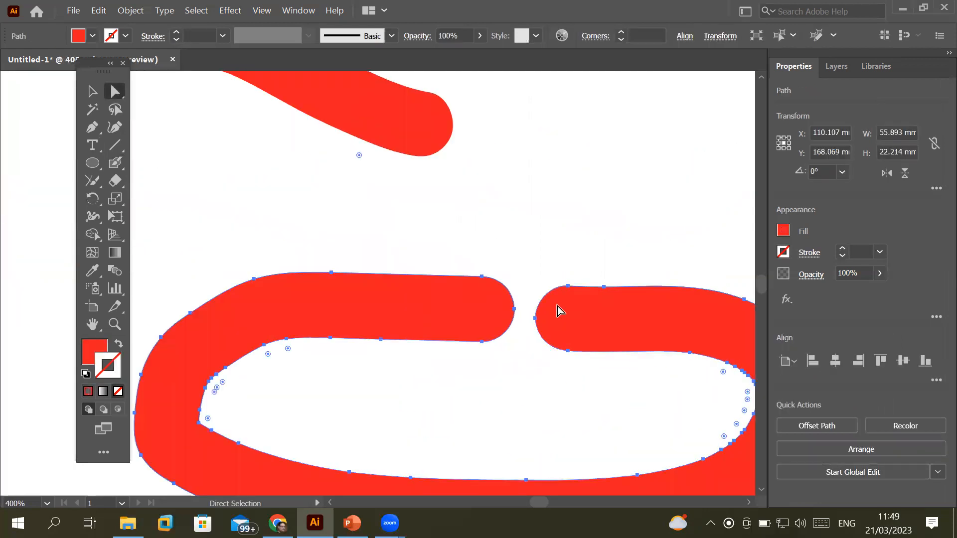
drag(556, 271, 600, 225)
drag(441, 343, 450, 299)
drag(447, 335, 402, 322)
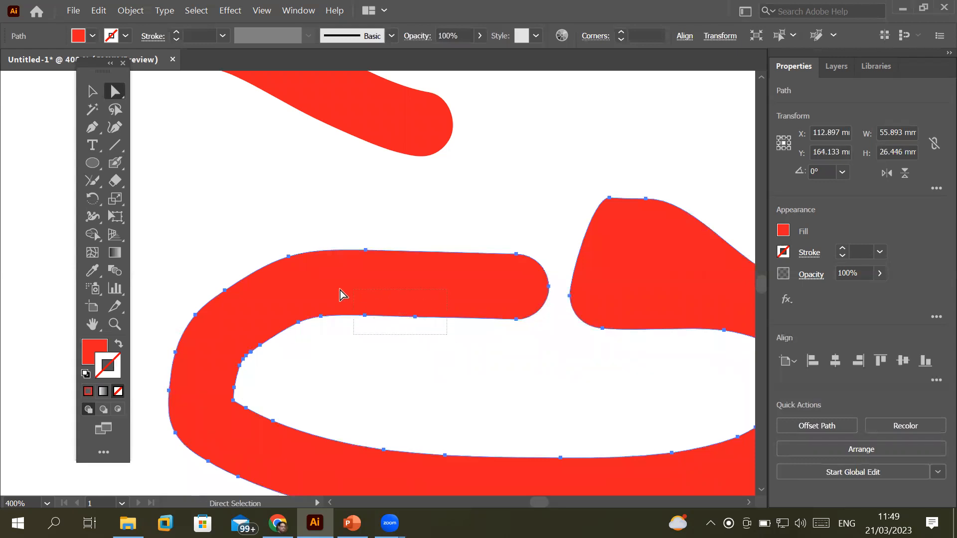
drag(331, 337, 354, 273)
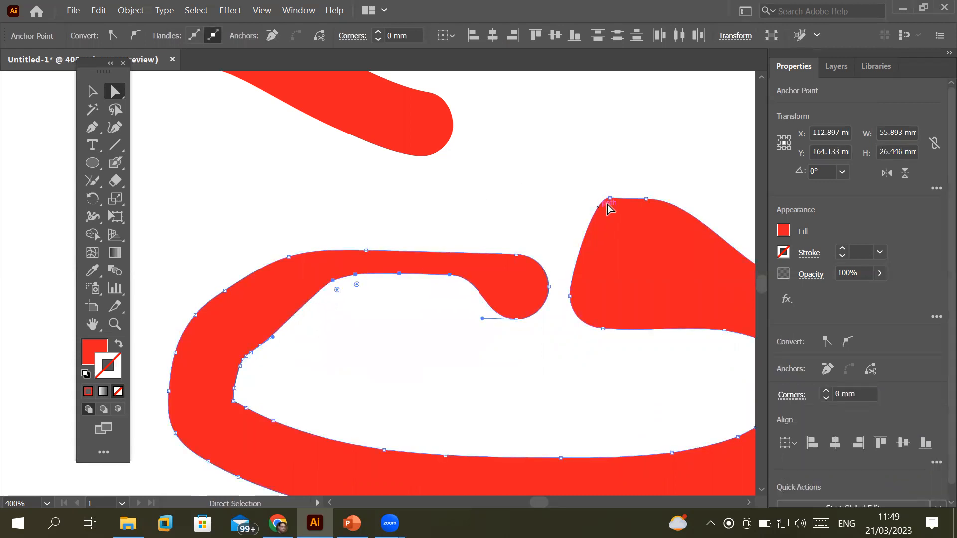
drag(610, 199, 677, 293)
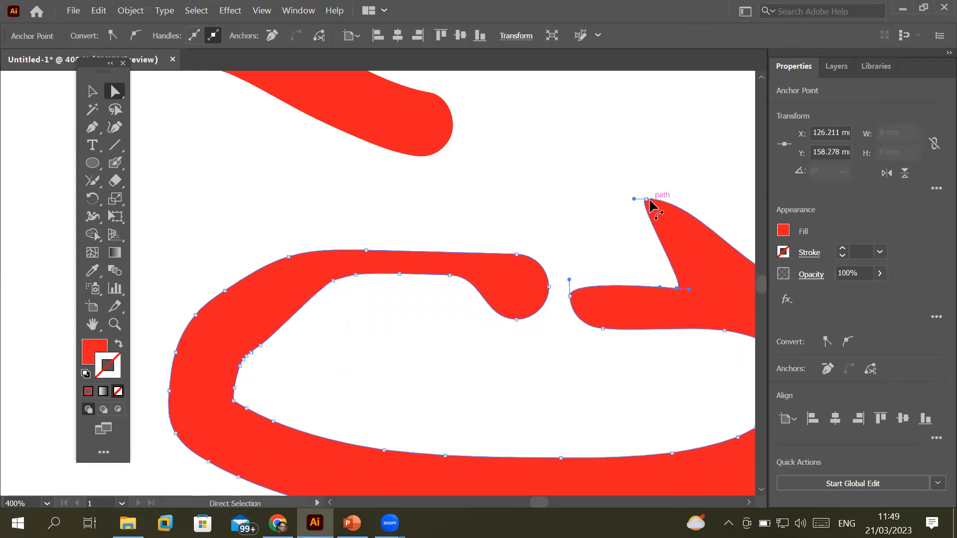
drag(646, 199, 604, 223)
Pull the left end's anchors into a sharp peak with a barbed notch behind it
click(530, 261)
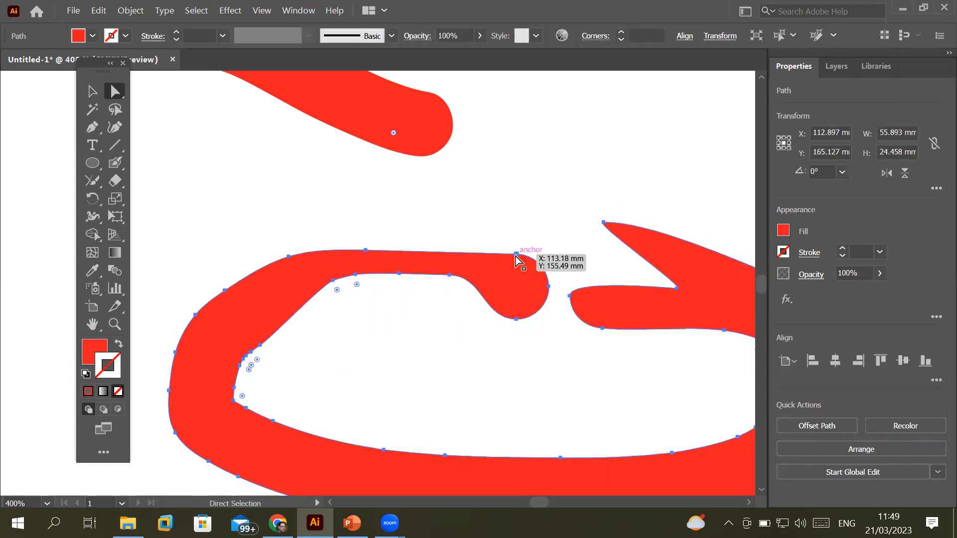
drag(516, 256, 521, 211)
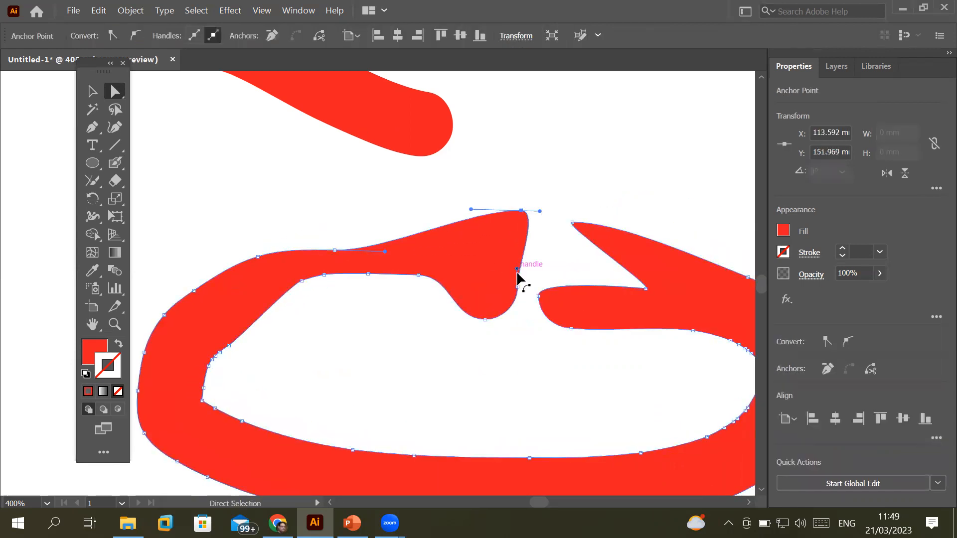
click(519, 290)
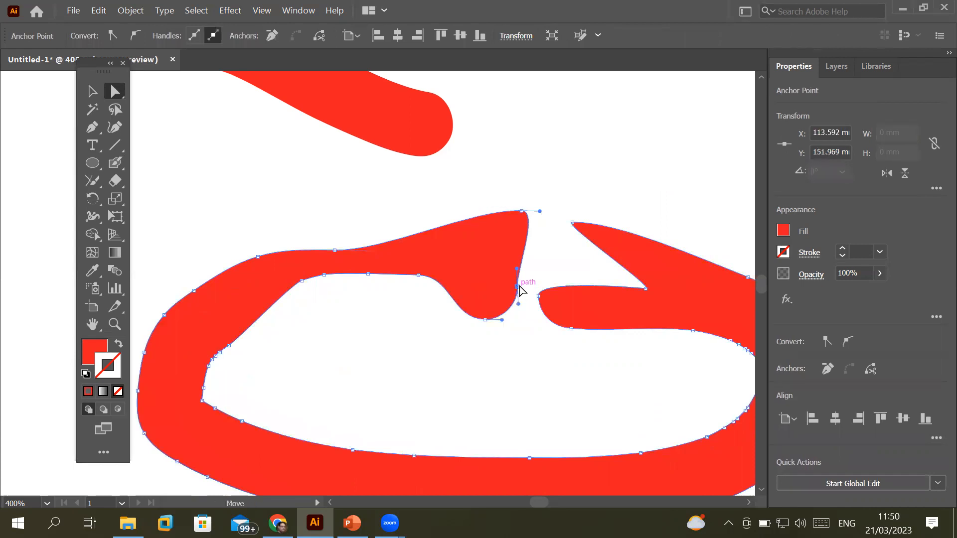
drag(518, 291, 474, 267)
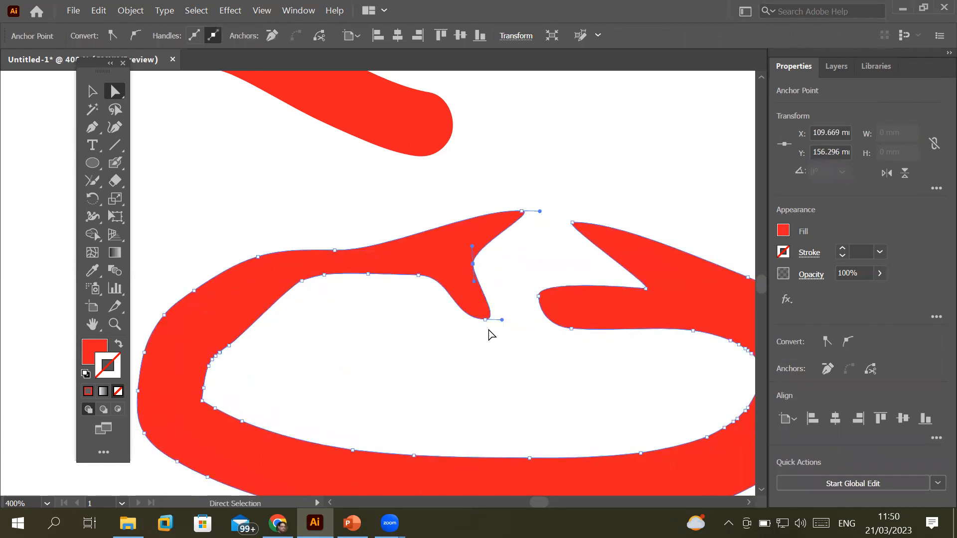
drag(485, 319, 513, 329)
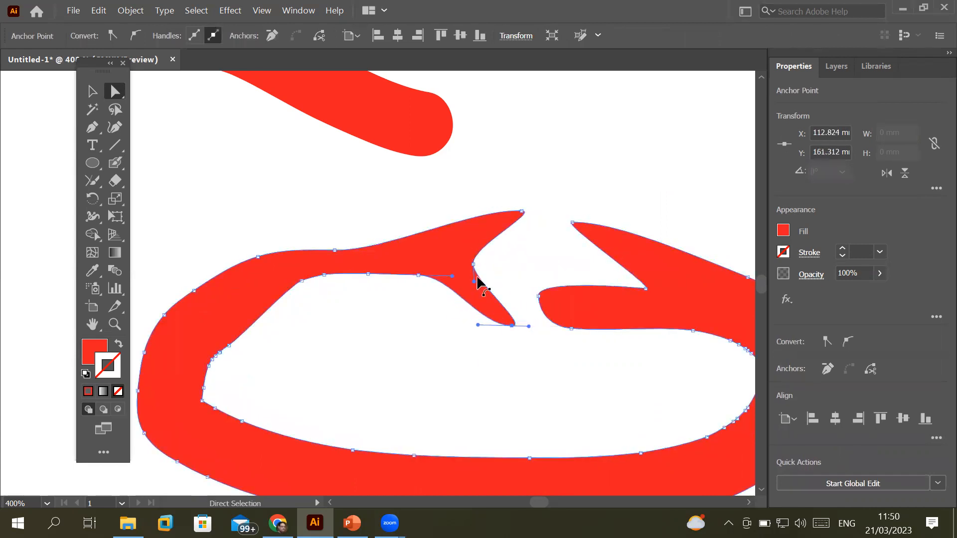
drag(473, 265, 467, 270)
drag(522, 212, 505, 219)
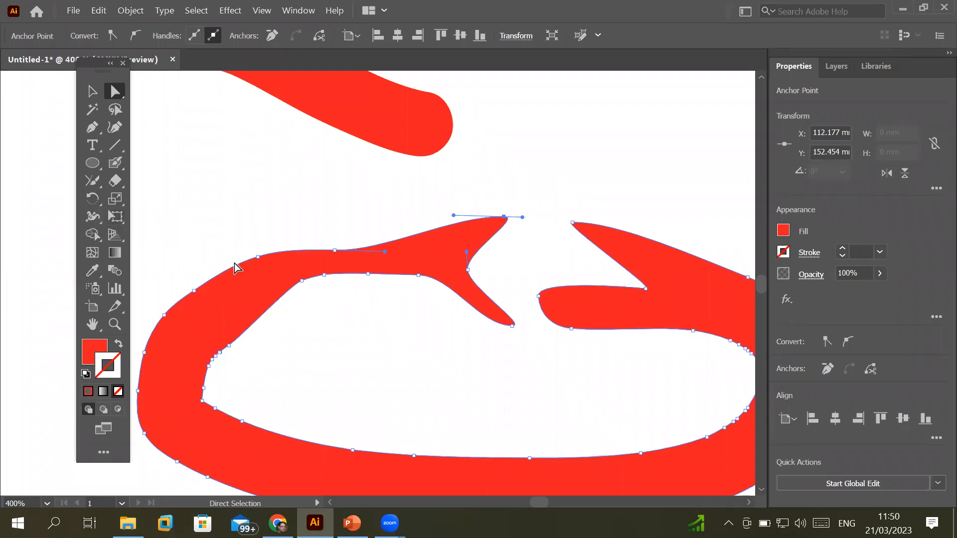
click(114, 164)
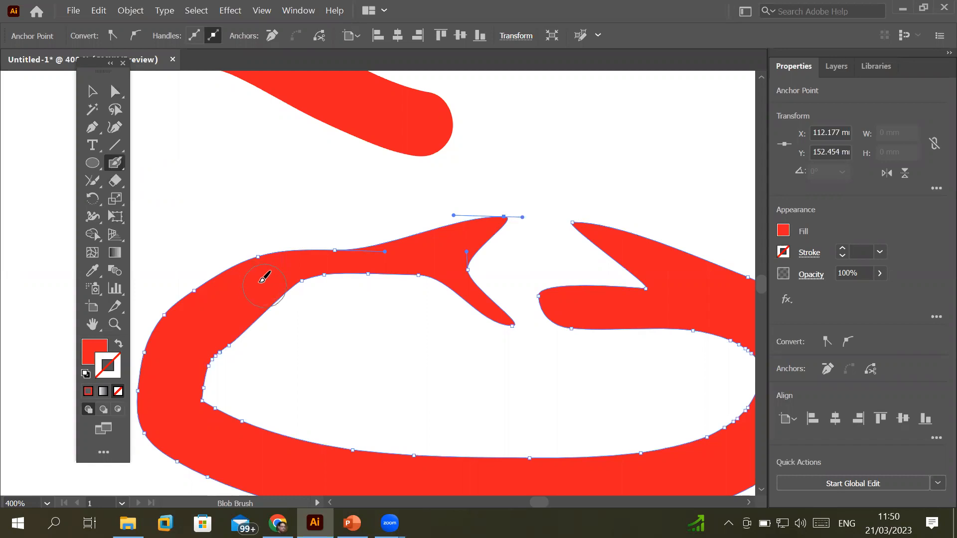
mouse_move(262, 273)
mouse_down()
mouse_move(259, 254)
mouse_move(225, 228)
mouse_move(201, 232)
mouse_move(167, 292)
mouse_move(163, 317)
mouse_move(172, 329)
mouse_up()
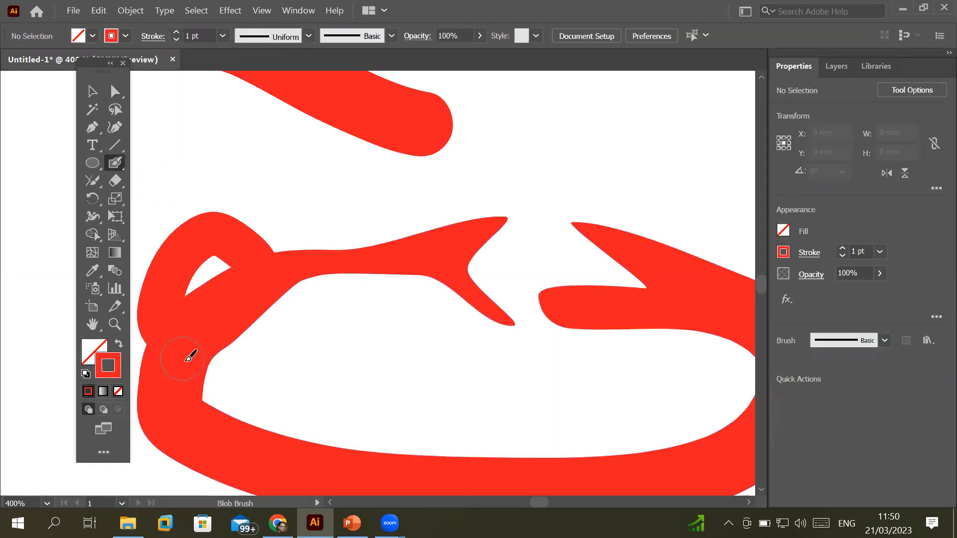
mouse_move(362, 283)
mouse_down()
mouse_move(410, 318)
mouse_move(406, 328)
mouse_move(350, 333)
mouse_move(267, 299)
mouse_up()
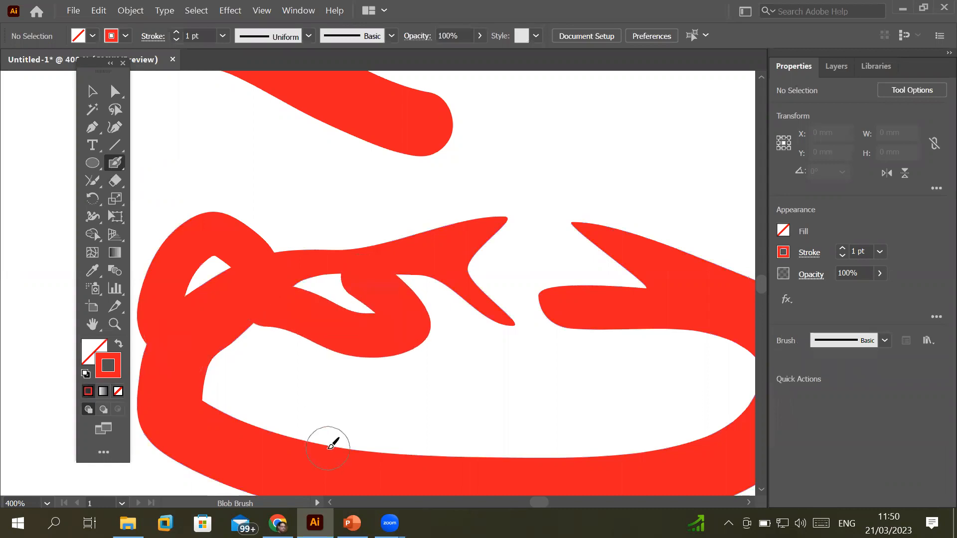
mouse_move(632, 220)
mouse_down()
mouse_move(706, 255)
mouse_move(698, 284)
mouse_up()
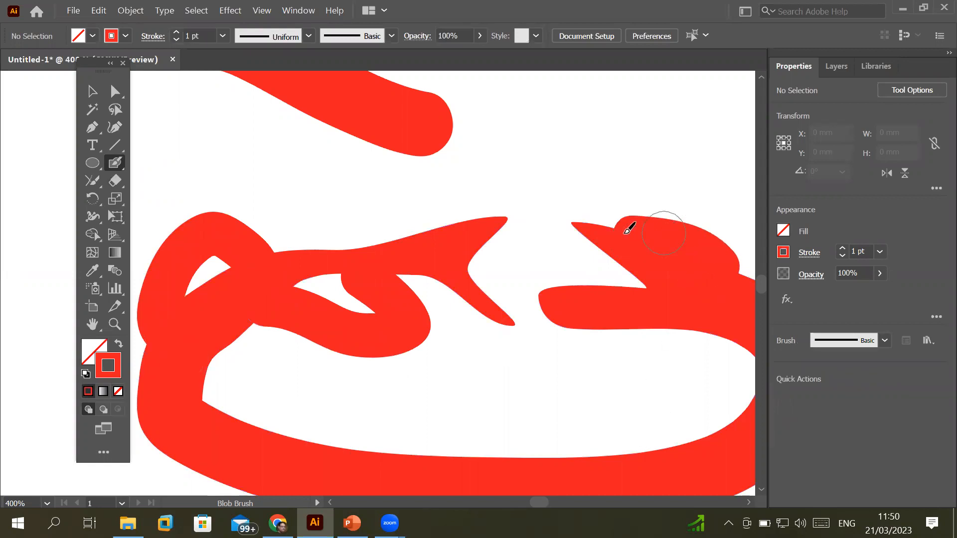
click(114, 92)
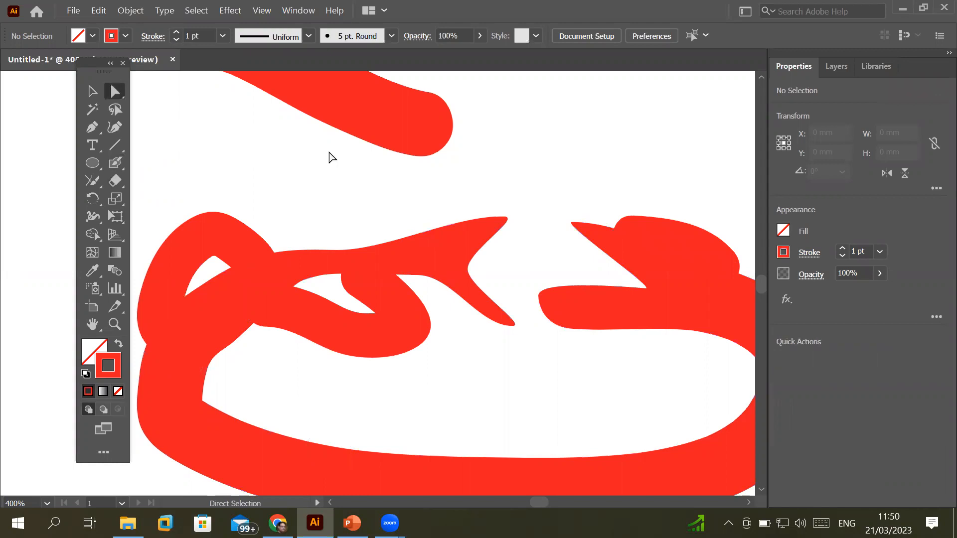
click(696, 242)
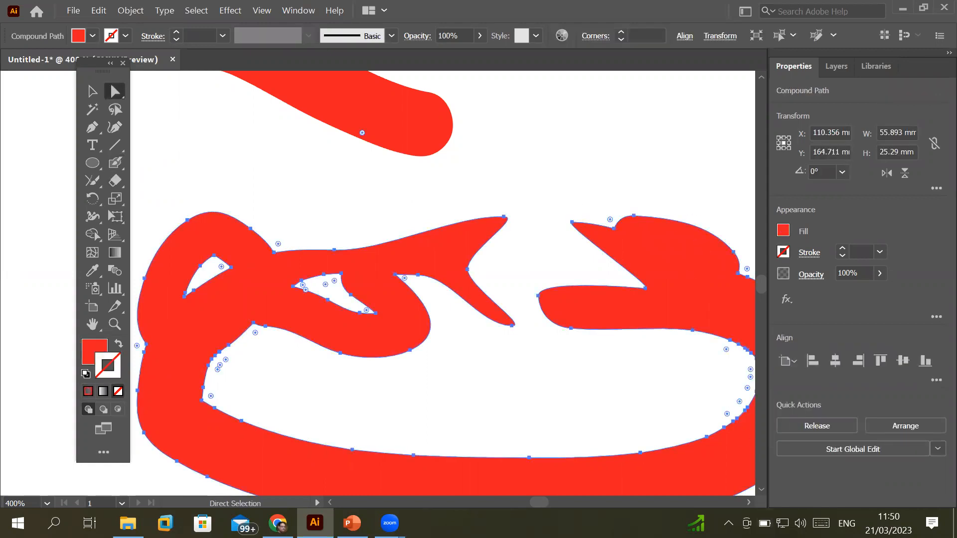
click(748, 502)
click(749, 502)
click(748, 502)
click(749, 503)
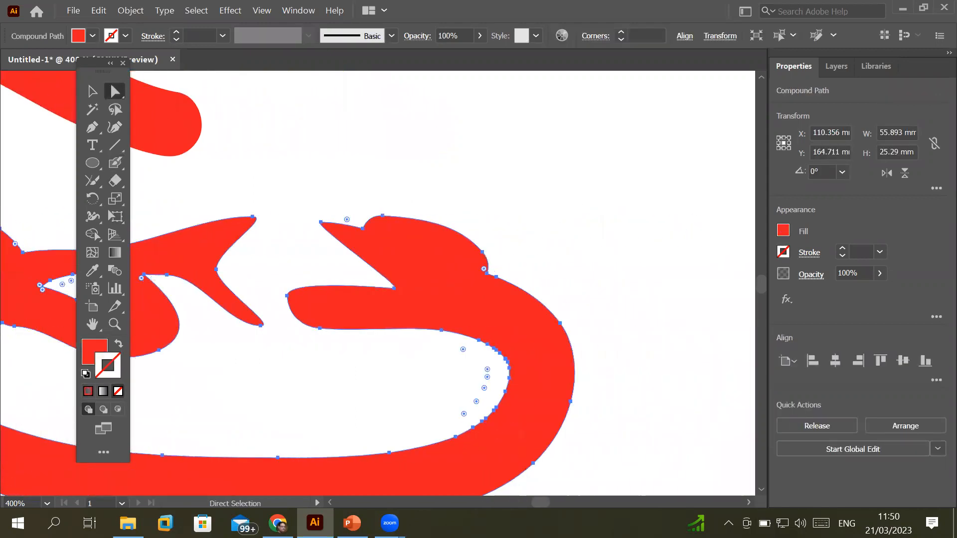
scroll(390, 246, up, 2)
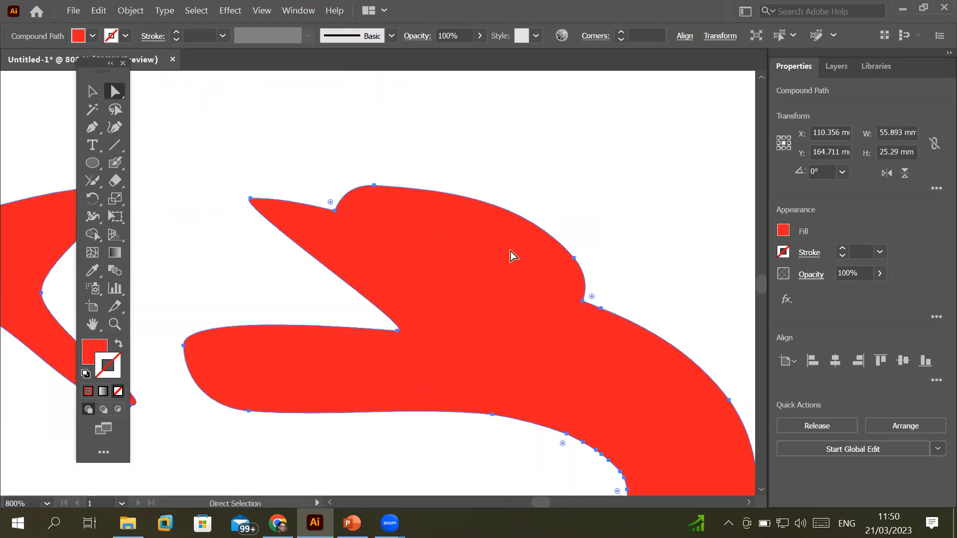
scroll(638, 339, down, 3)
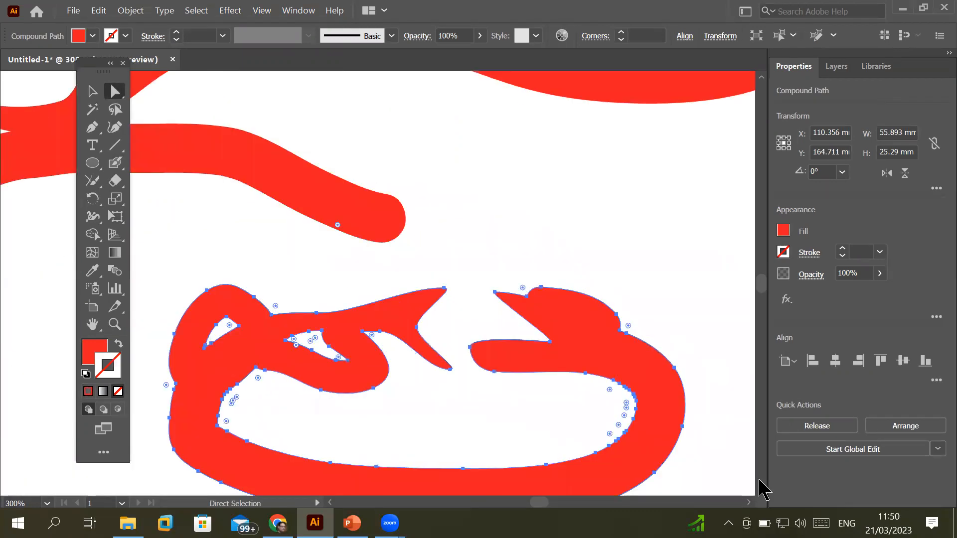
scroll(760, 486, down, 3)
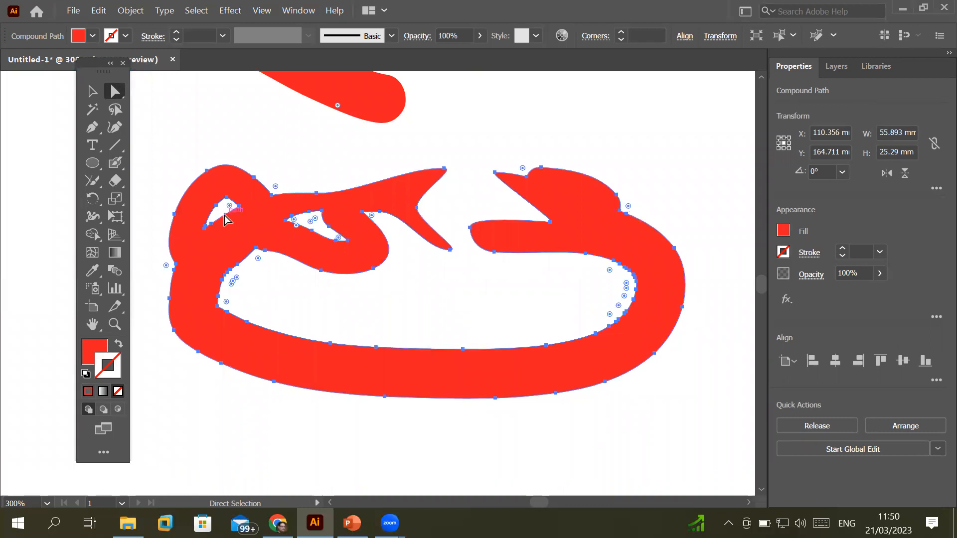
Paint a thicker blob-brush band along the red shape's bottom and right end, then select the merged shape
click(114, 162)
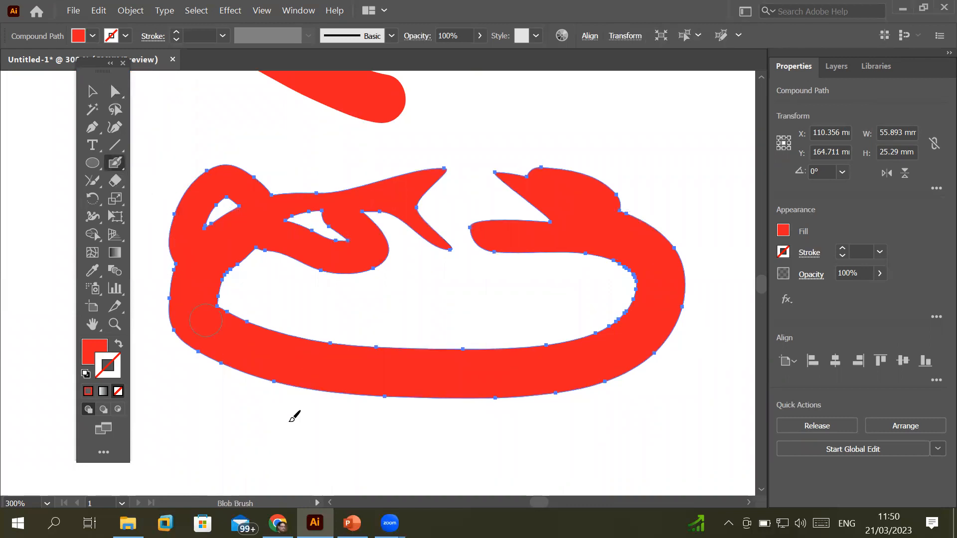
mouse_move(245, 370)
mouse_down()
mouse_move(415, 398)
mouse_move(599, 386)
mouse_move(674, 339)
mouse_move(691, 248)
mouse_move(744, 209)
mouse_move(711, 216)
mouse_move(676, 243)
mouse_move(650, 235)
mouse_move(636, 221)
mouse_move(644, 210)
mouse_move(684, 215)
mouse_move(666, 227)
mouse_move(667, 217)
mouse_move(726, 188)
mouse_move(590, 211)
mouse_move(611, 188)
mouse_move(675, 188)
mouse_move(711, 176)
mouse_move(658, 186)
mouse_move(575, 172)
mouse_move(720, 158)
mouse_move(565, 160)
mouse_move(689, 151)
mouse_move(712, 140)
mouse_move(737, 145)
mouse_up()
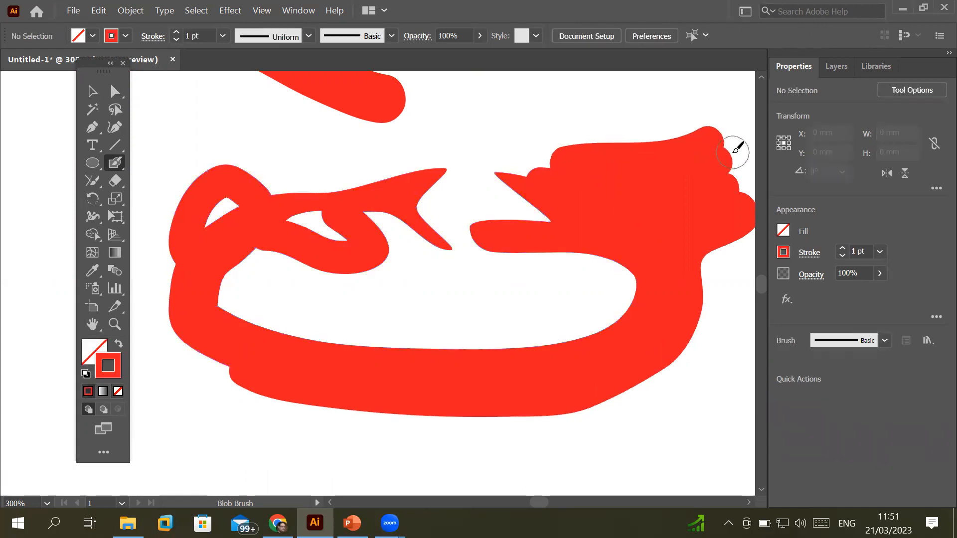
click(115, 91)
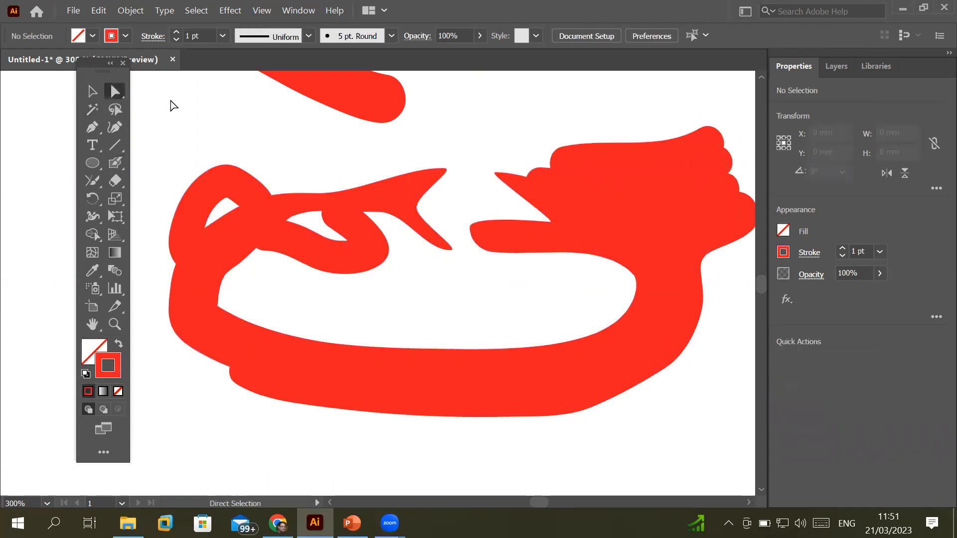
click(636, 187)
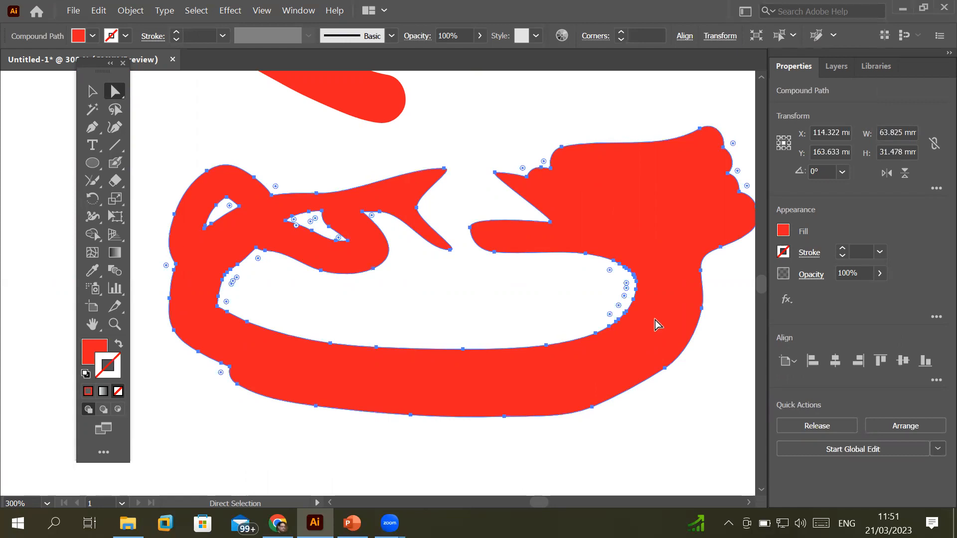
Draw a pencil arch inside the loop's lower opening and set its stroke weight to 13 pt
click(93, 180)
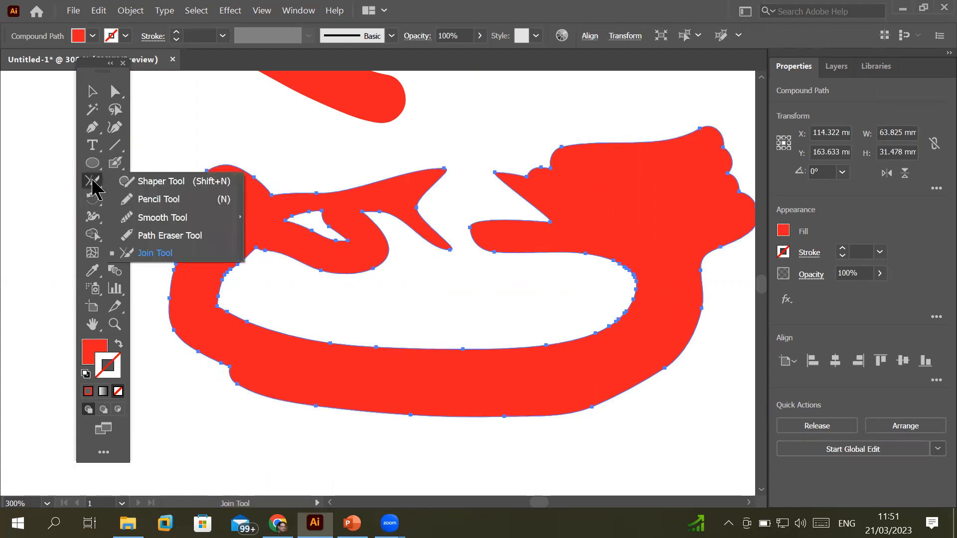
click(176, 200)
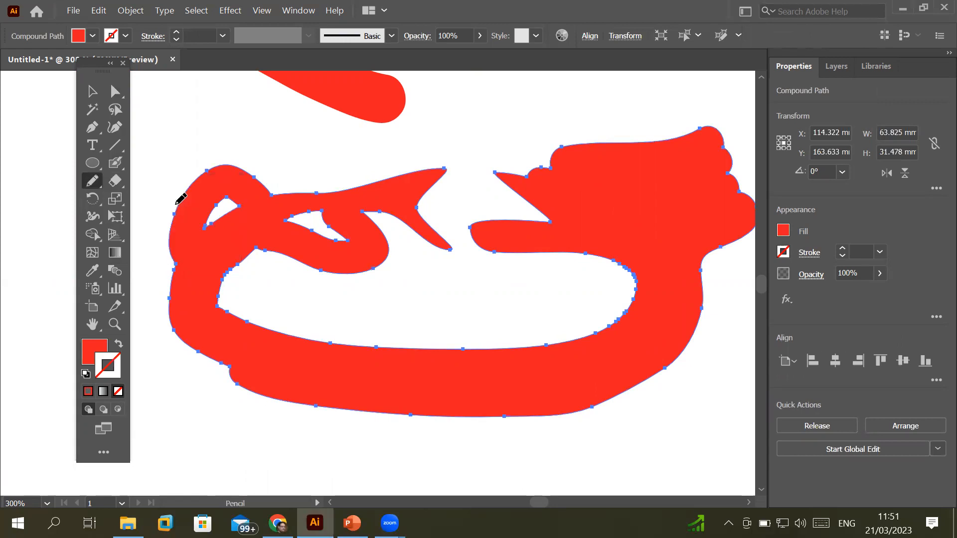
mouse_move(549, 356)
mouse_down()
mouse_move(540, 311)
mouse_move(495, 293)
mouse_move(398, 316)
mouse_move(370, 372)
mouse_up()
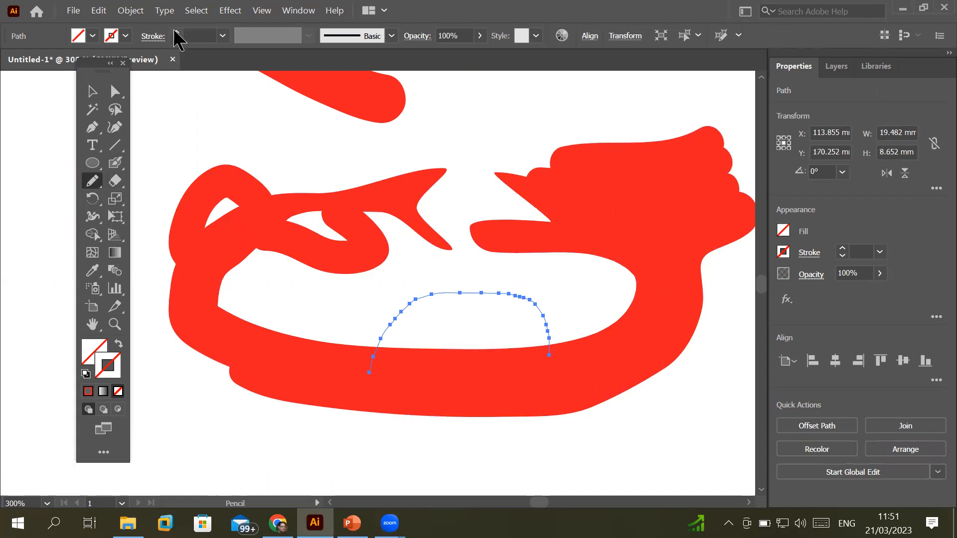
click(175, 32)
click(175, 32)
click(175, 31)
click(175, 32)
click(175, 31)
click(175, 32)
click(175, 31)
click(175, 32)
click(175, 32)
click(175, 32)
click(174, 32)
click(175, 32)
click(175, 31)
click(174, 31)
click(175, 31)
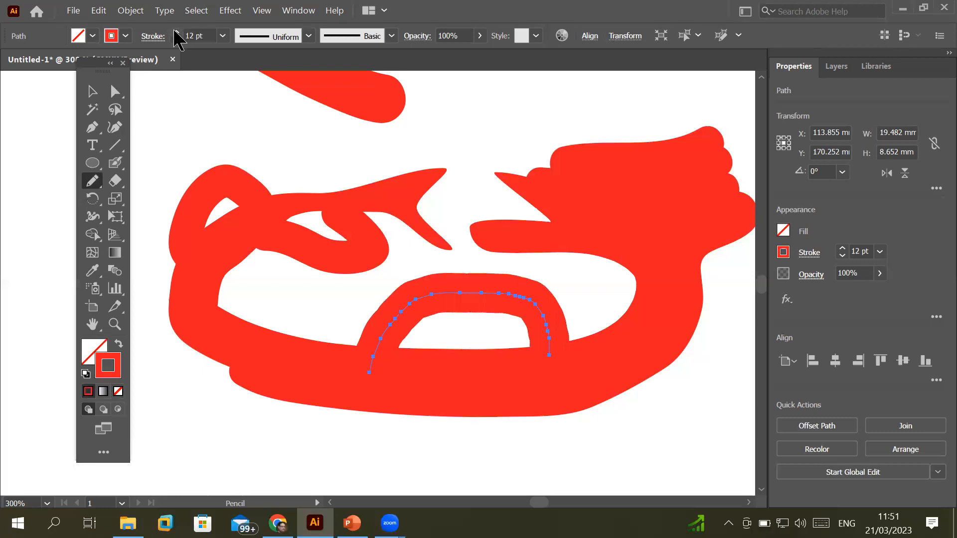
click(176, 32)
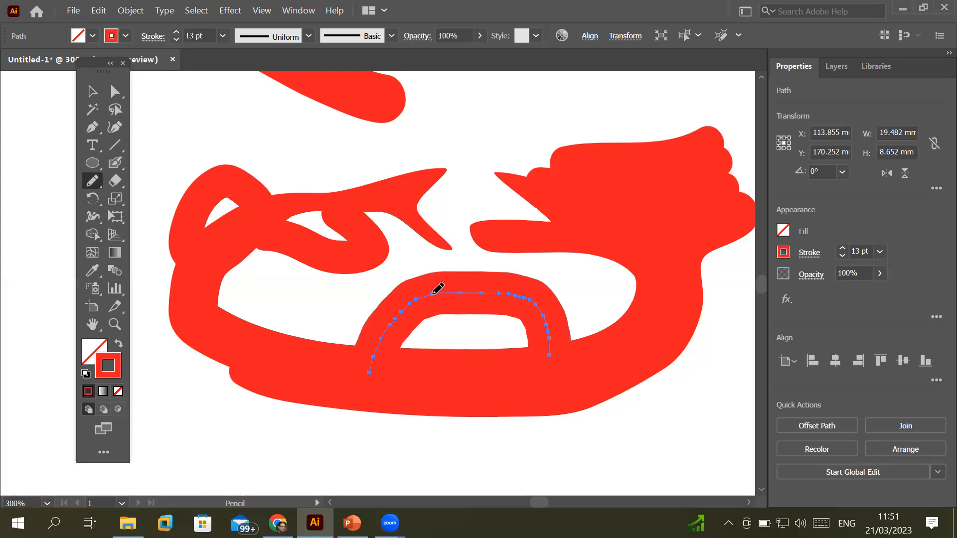
Draw a small left arch and a right-side curve, thickening the right one to 22 pt
mouse_move(214, 332)
mouse_down()
mouse_move(264, 309)
mouse_move(314, 344)
mouse_move(320, 362)
mouse_up()
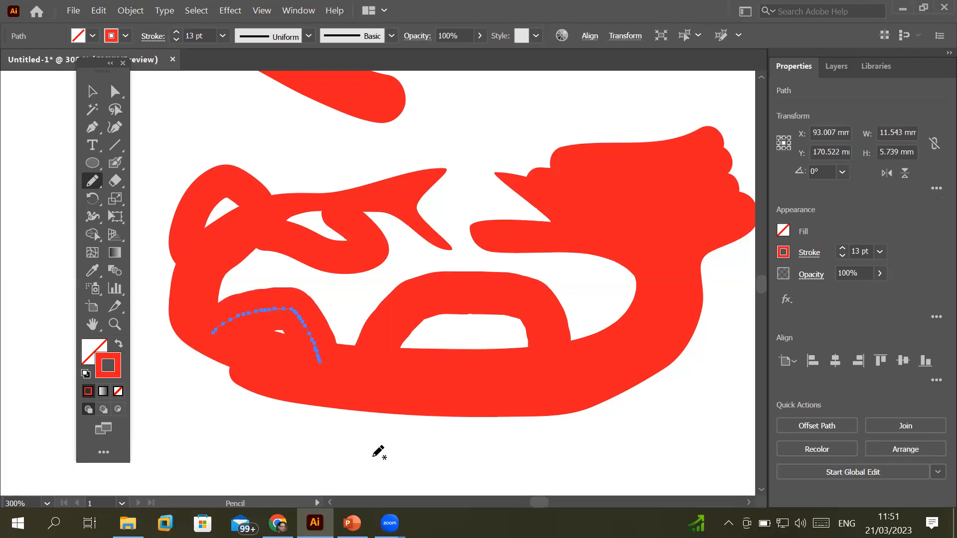
mouse_move(657, 296)
mouse_down()
mouse_move(624, 275)
mouse_move(600, 289)
mouse_move(590, 323)
mouse_move(597, 359)
mouse_up()
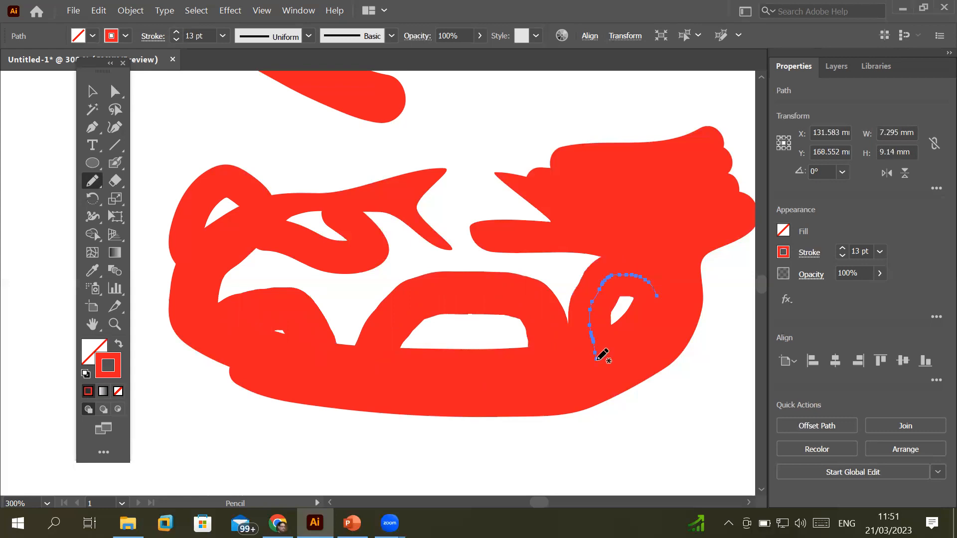
click(177, 33)
click(177, 33)
click(177, 32)
click(178, 32)
click(177, 32)
click(177, 33)
click(178, 32)
click(177, 32)
click(177, 33)
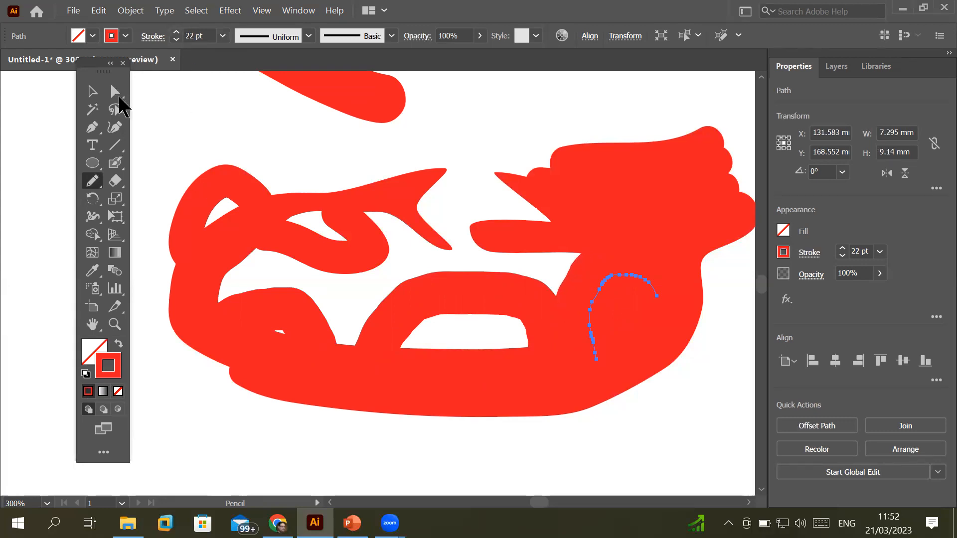
click(115, 91)
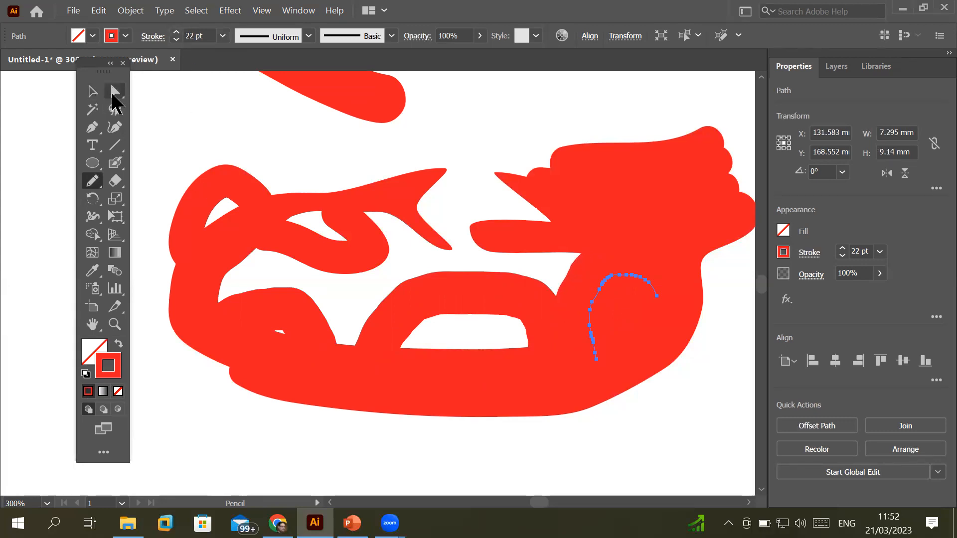
click(561, 211)
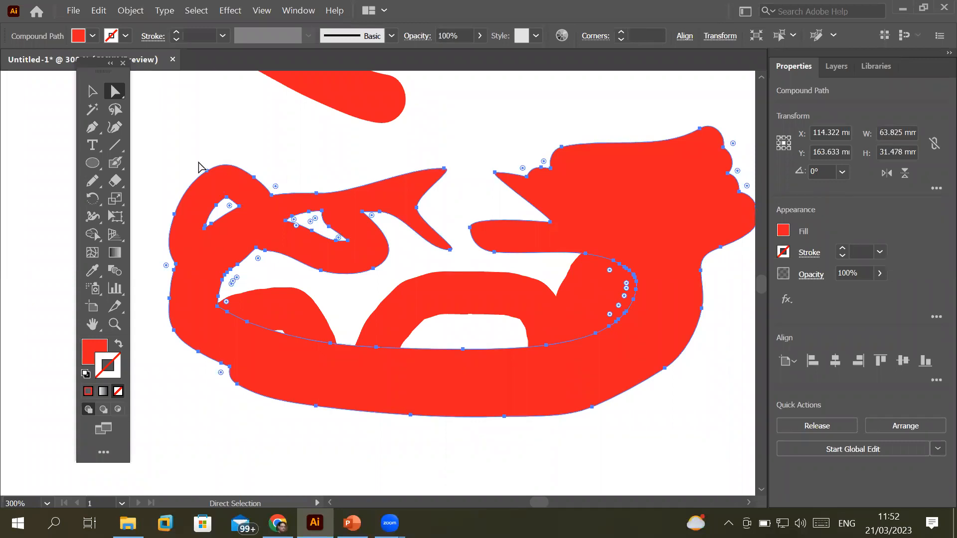
Fill the main shape with CMYK Green and paint a green Blob Brush arch over its top right
click(92, 36)
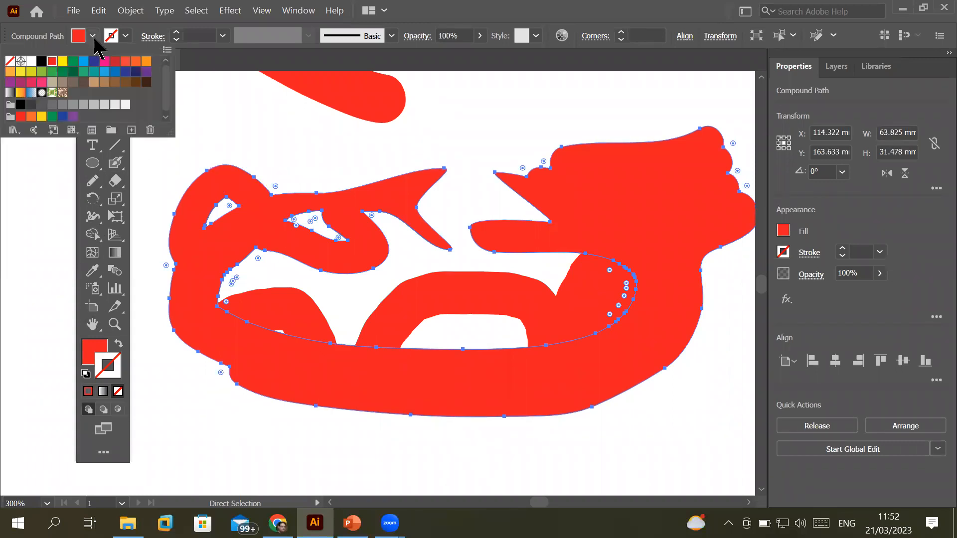
click(73, 62)
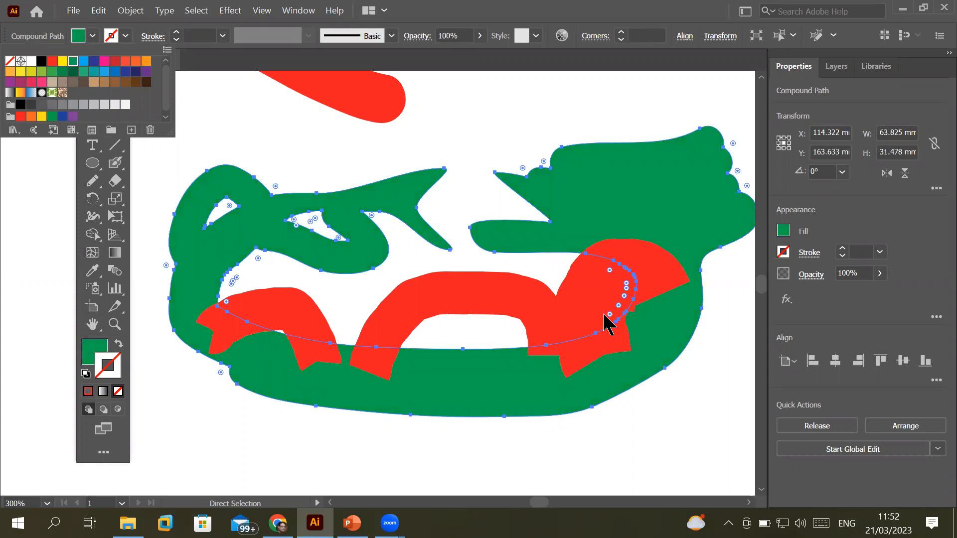
click(92, 349)
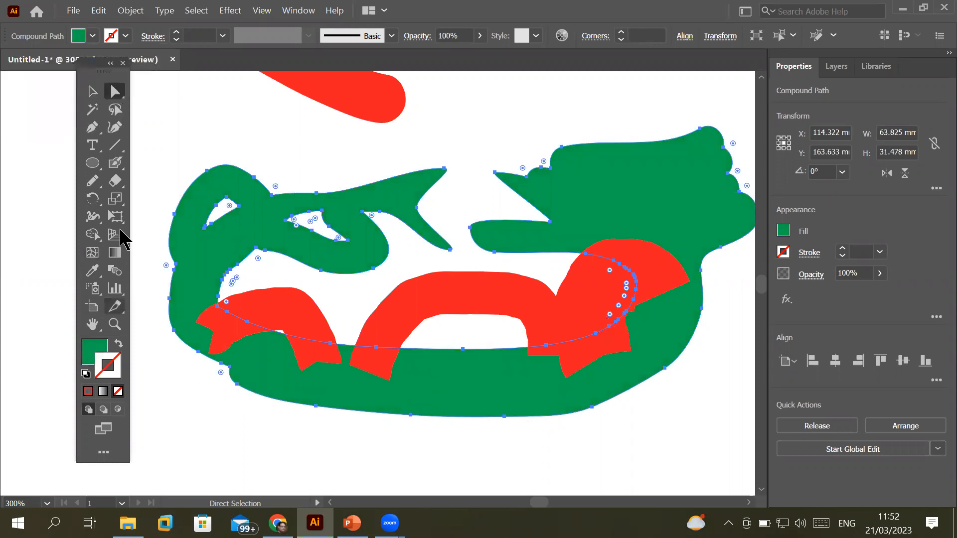
click(114, 163)
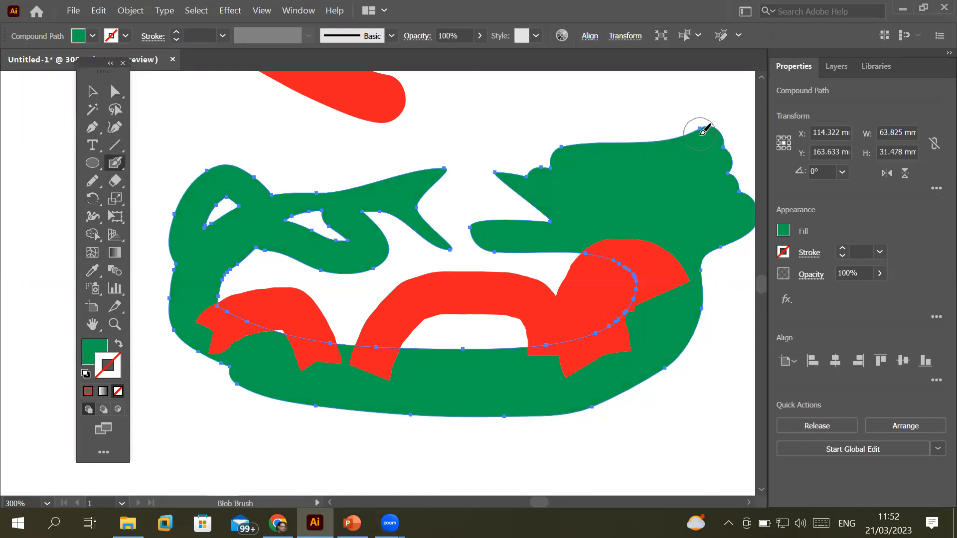
mouse_move(686, 156)
mouse_down()
mouse_move(679, 134)
mouse_move(641, 76)
mouse_move(608, 81)
mouse_move(595, 166)
mouse_up()
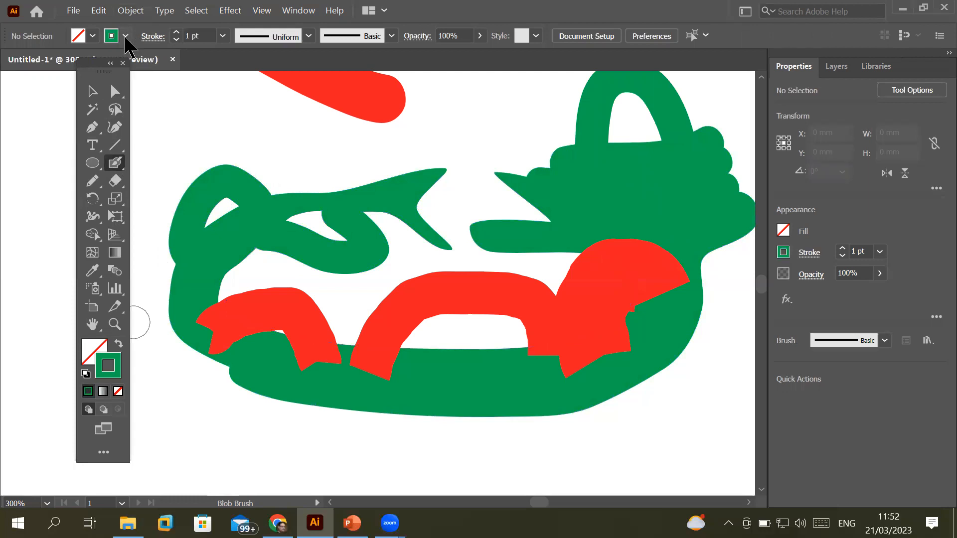
Set the brush colour to dark navy C=100 M=100 Y=25 K=25
click(125, 36)
click(104, 61)
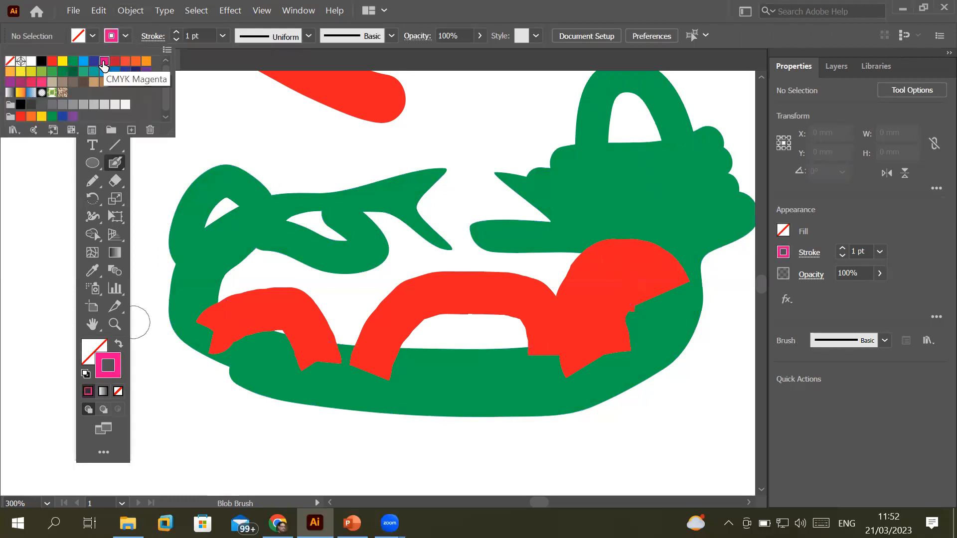
click(136, 72)
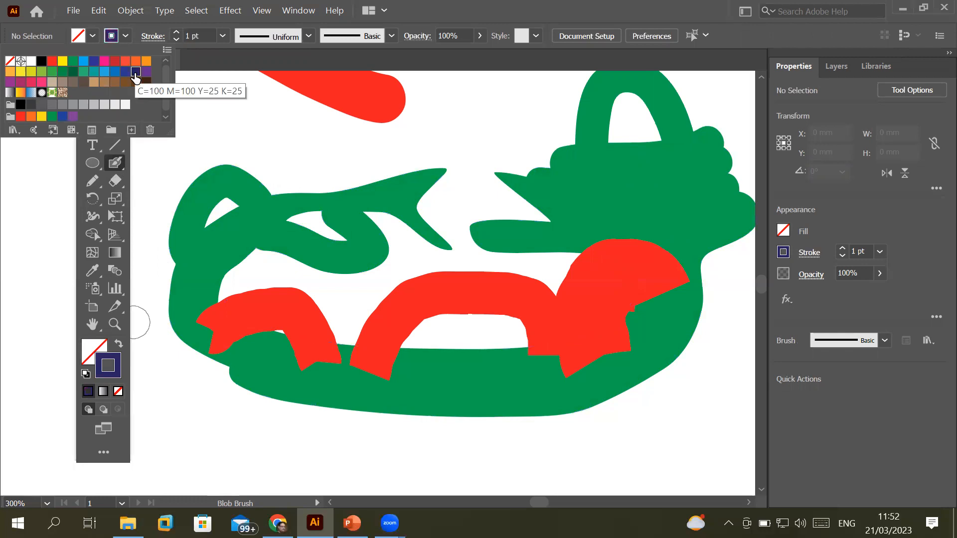
Swap fill and stroke so navy is the fill, and select the green compound shape
click(86, 346)
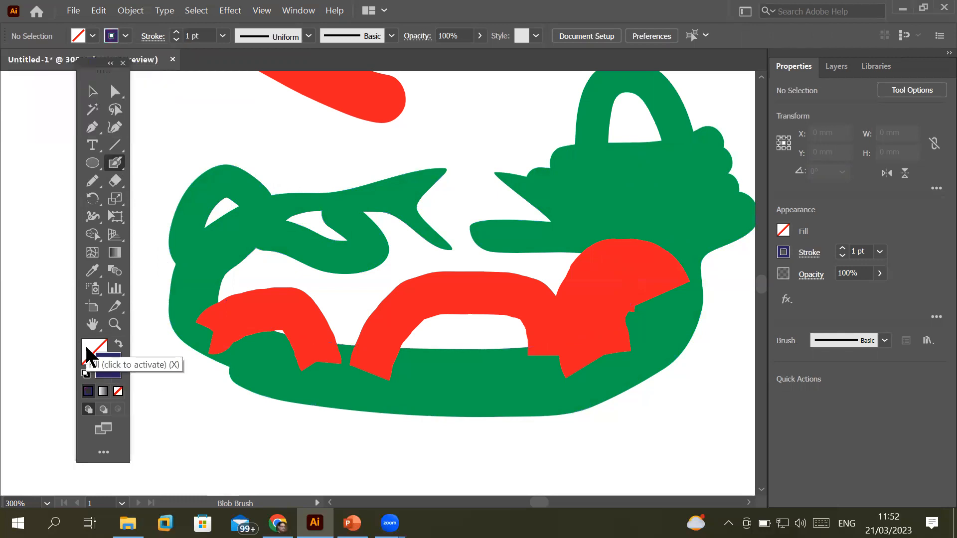
click(116, 345)
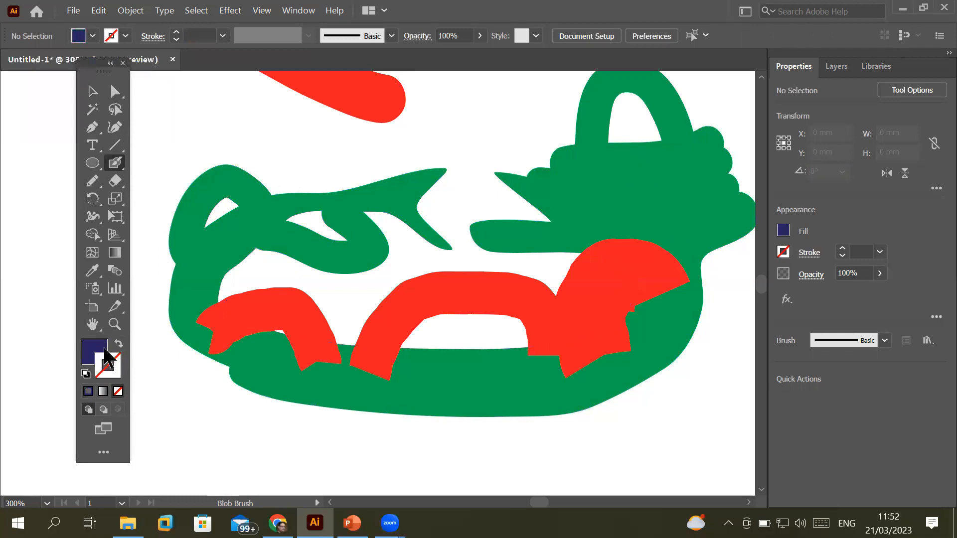
click(114, 90)
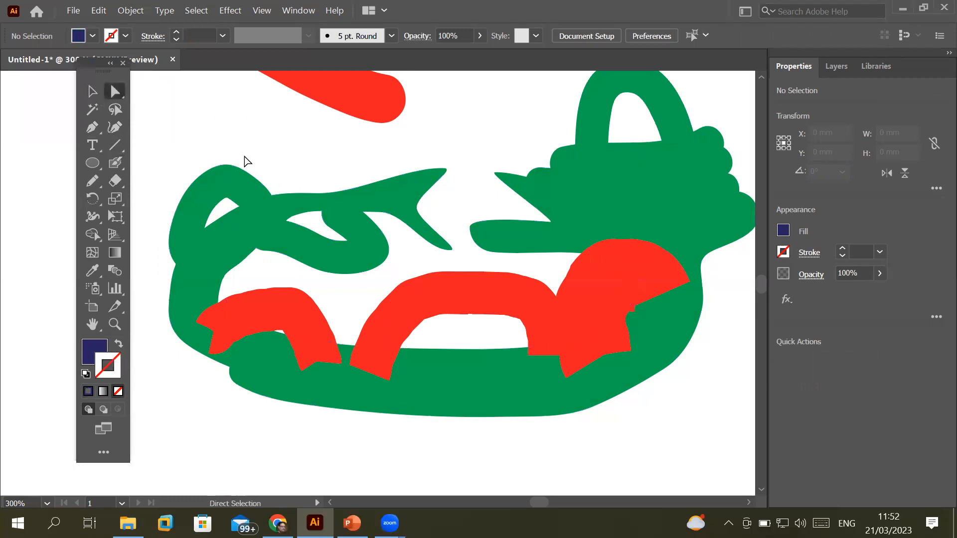
click(263, 201)
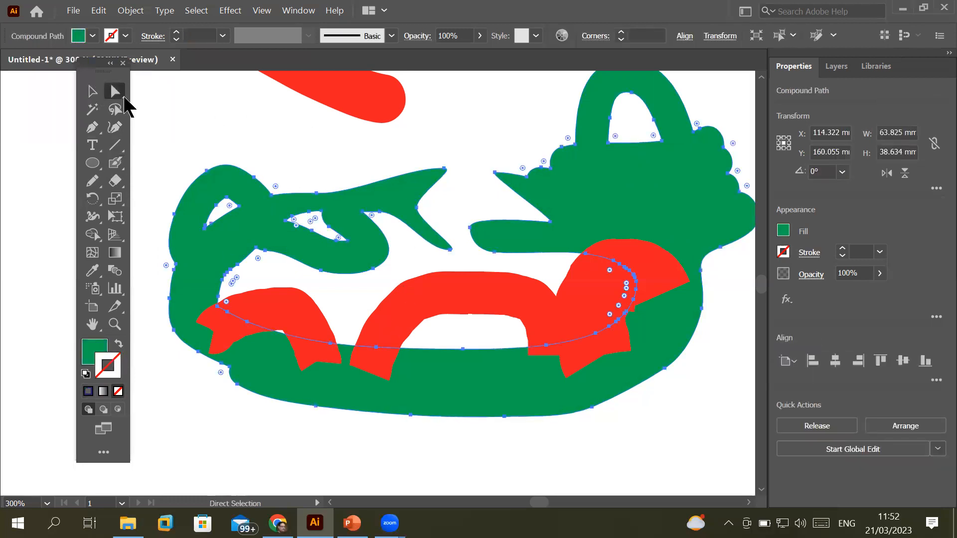
Refill the compound shape with CMYK Cyan and return to the Blob Brush
click(92, 36)
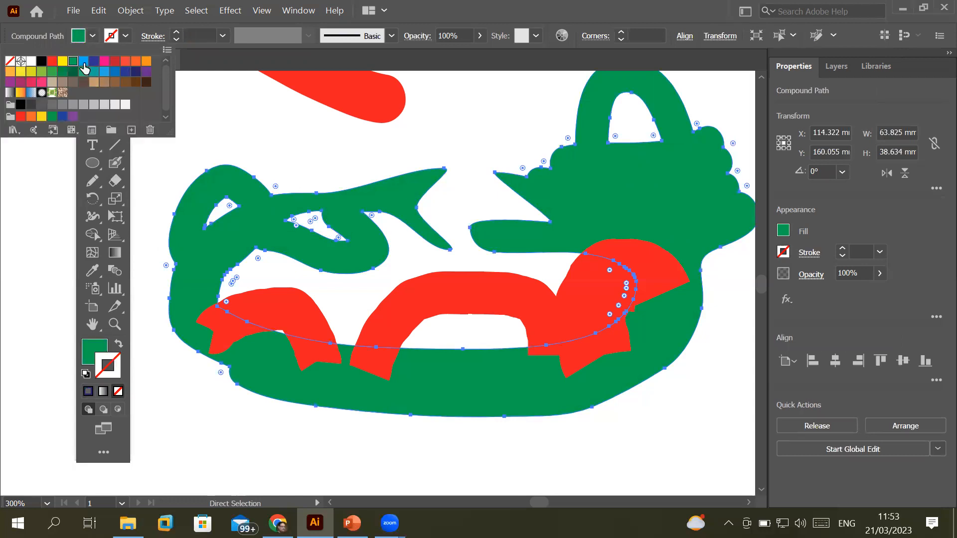
click(84, 62)
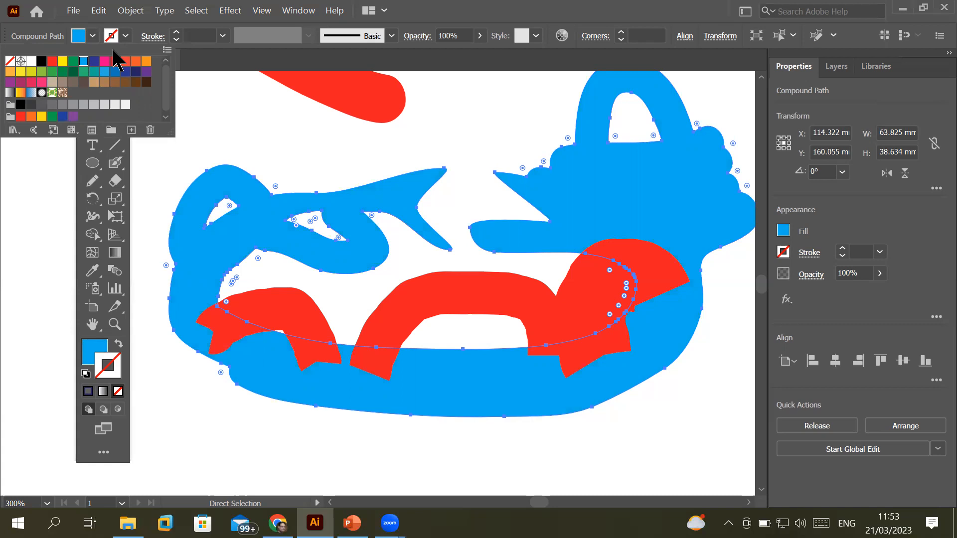
click(287, 3)
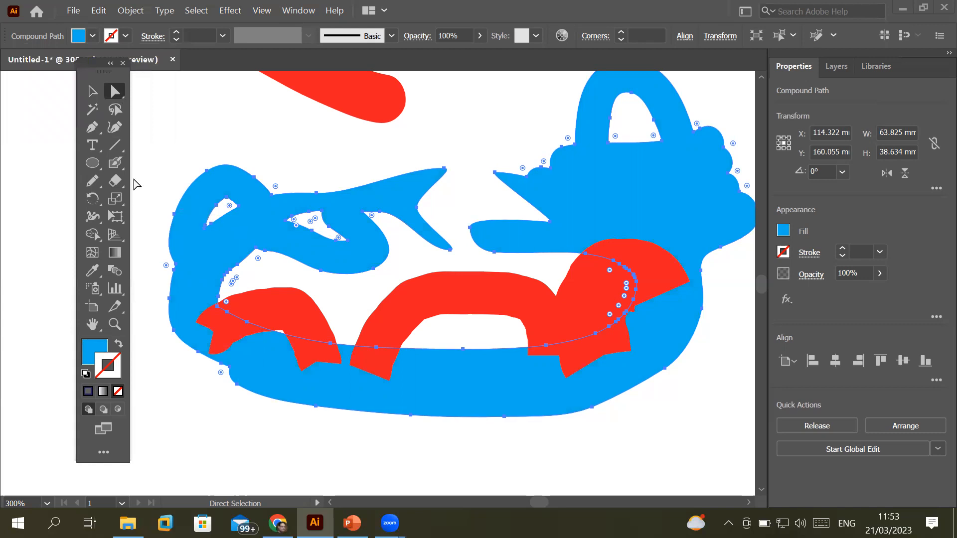
click(116, 165)
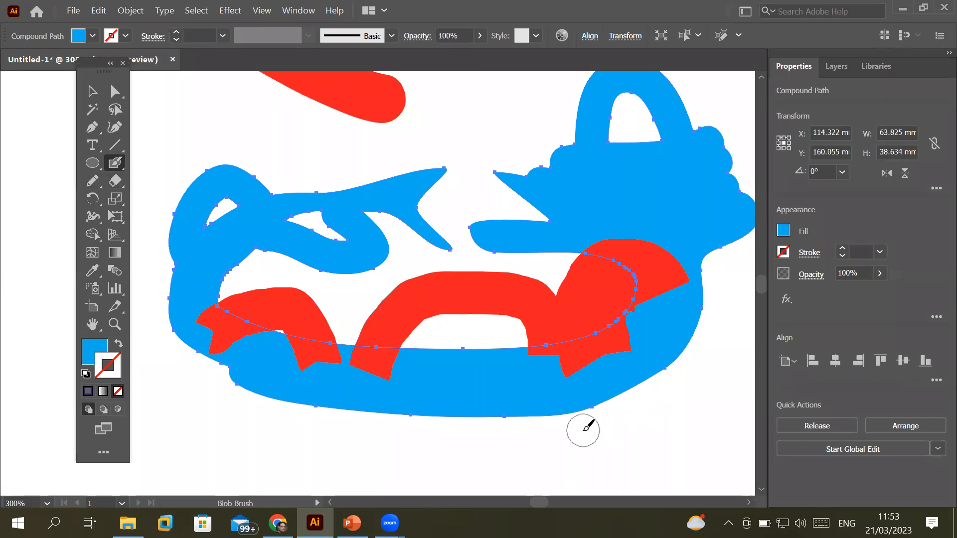
Select all the blue compound shape and red arches with Ctrl+A and delete them
key(ctrl)
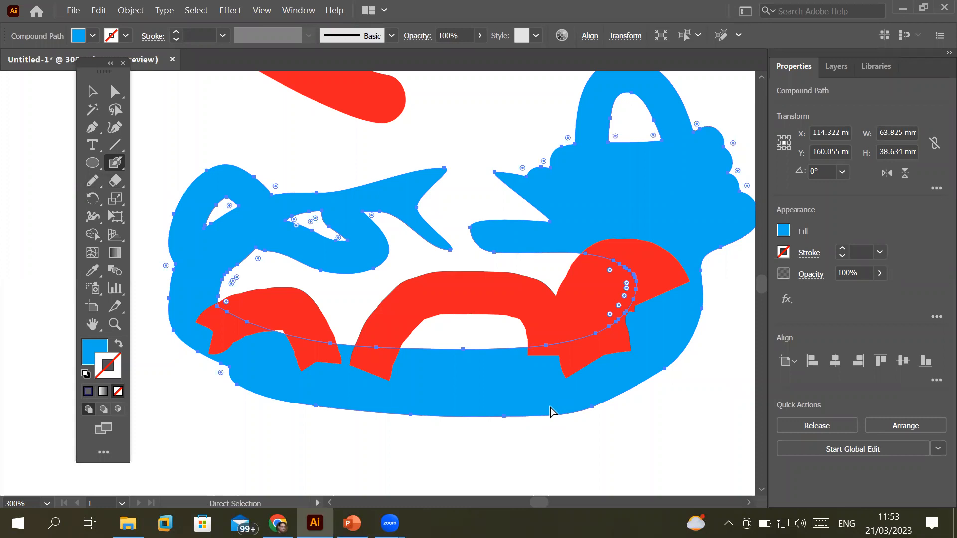
key(ctrl+a)
key(Delete)
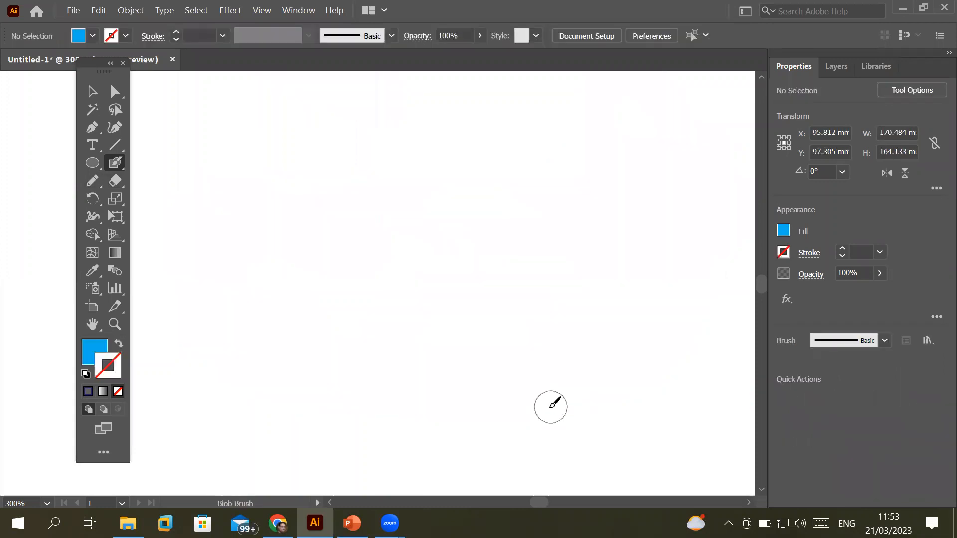
Swap fill and stroke, fit the artboard in the window, and delete the stray blue dot
key(shift+x)
key(ctrl+0)
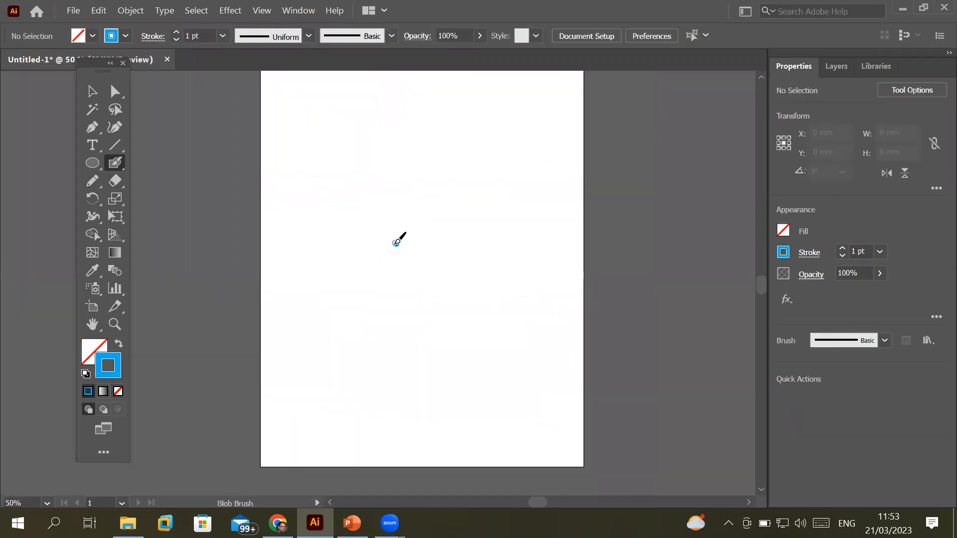
click(396, 243)
key(ctrl+a)
key(Delete)
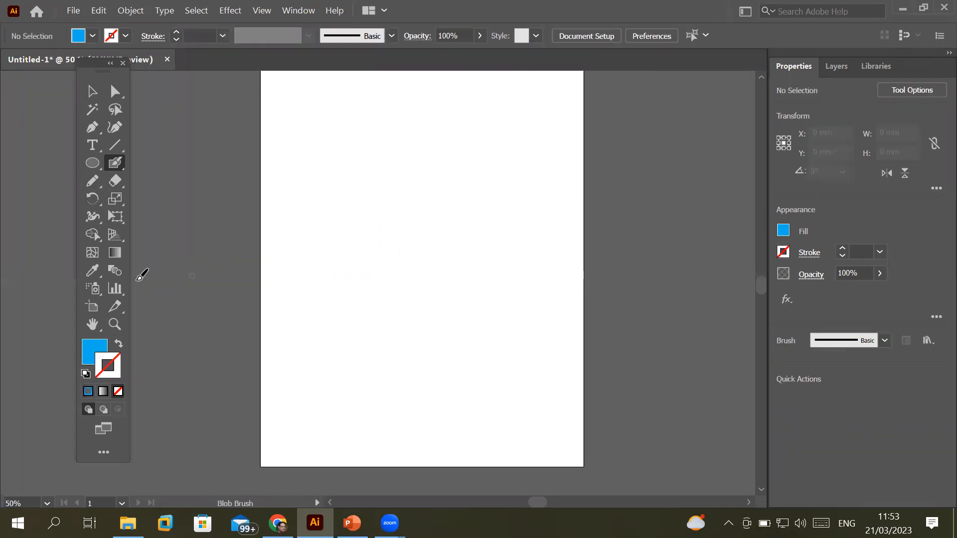
click(88, 219)
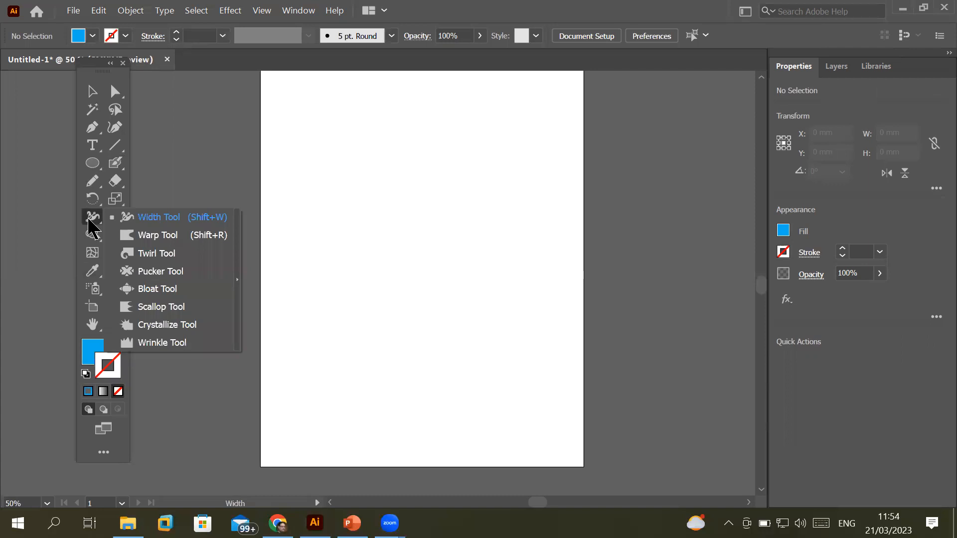
click(160, 220)
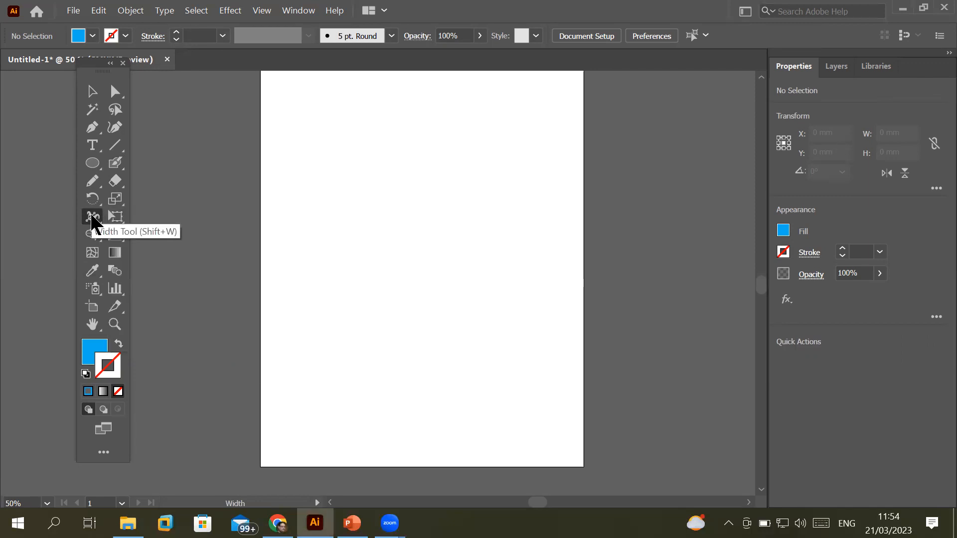
Draw a vertical line about 161.8 mm tall with a 6 pt black stroke
click(116, 145)
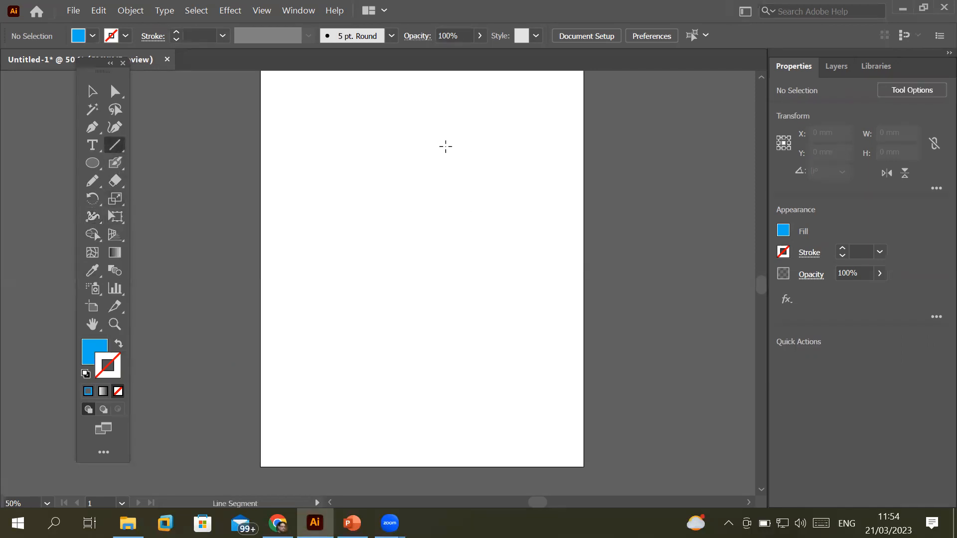
drag(382, 132, 381, 380)
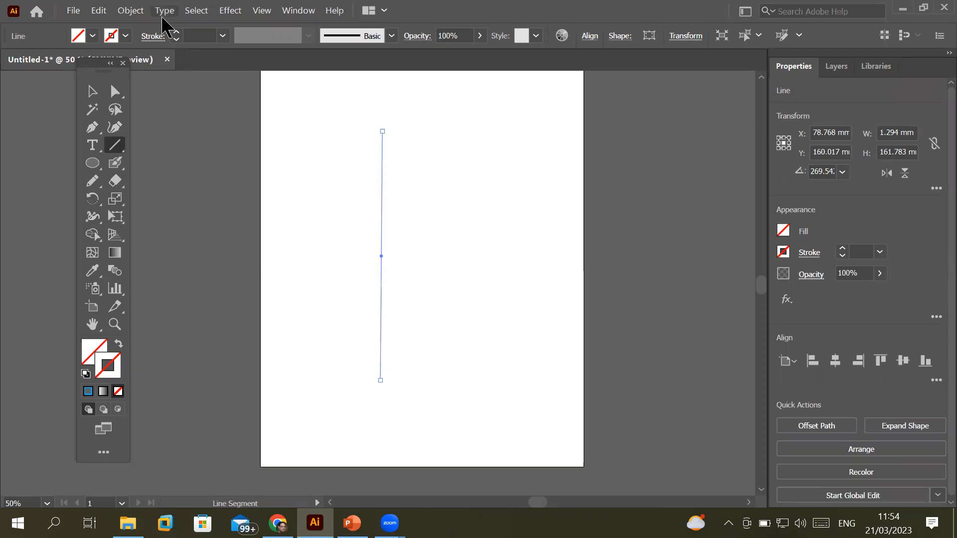
click(177, 32)
click(177, 32)
click(177, 32)
click(177, 32)
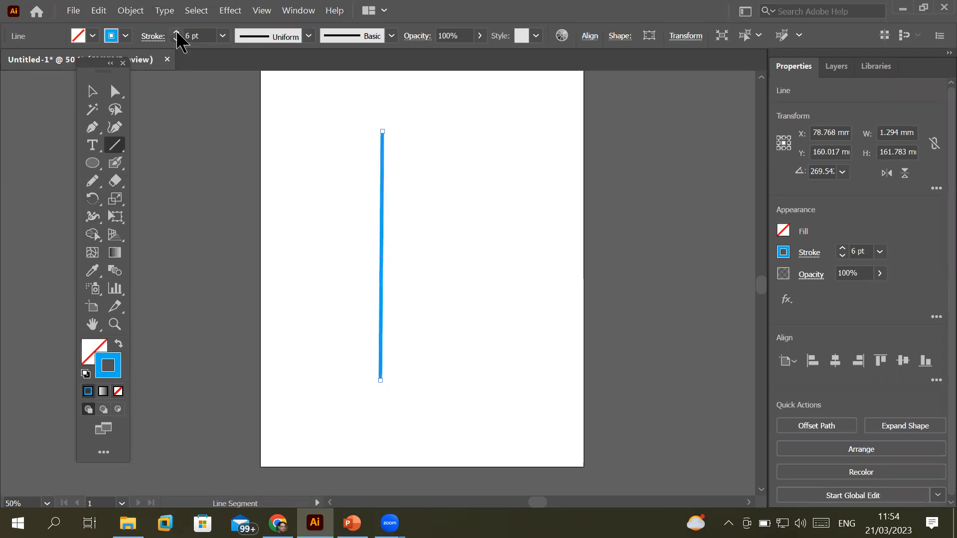
click(126, 36)
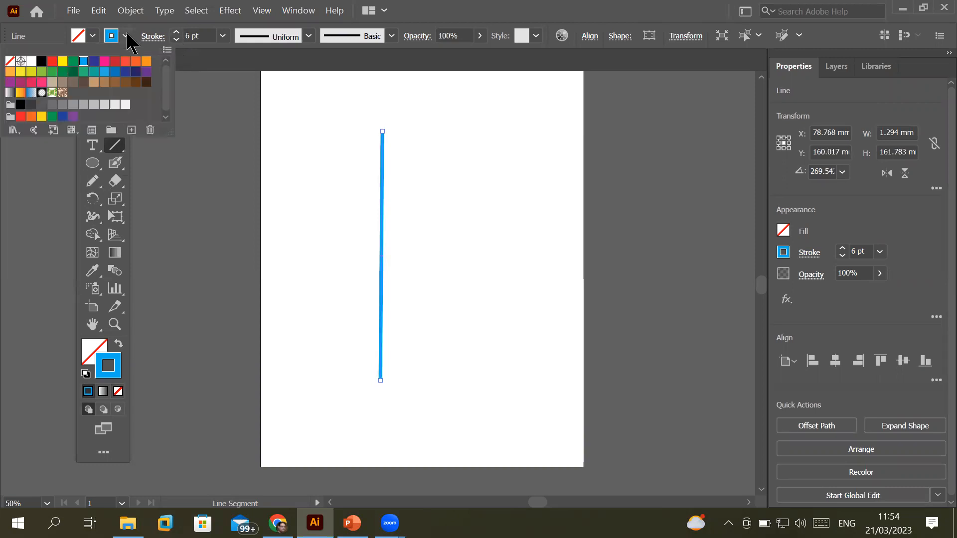
click(41, 61)
scroll(322, 217, up, 2)
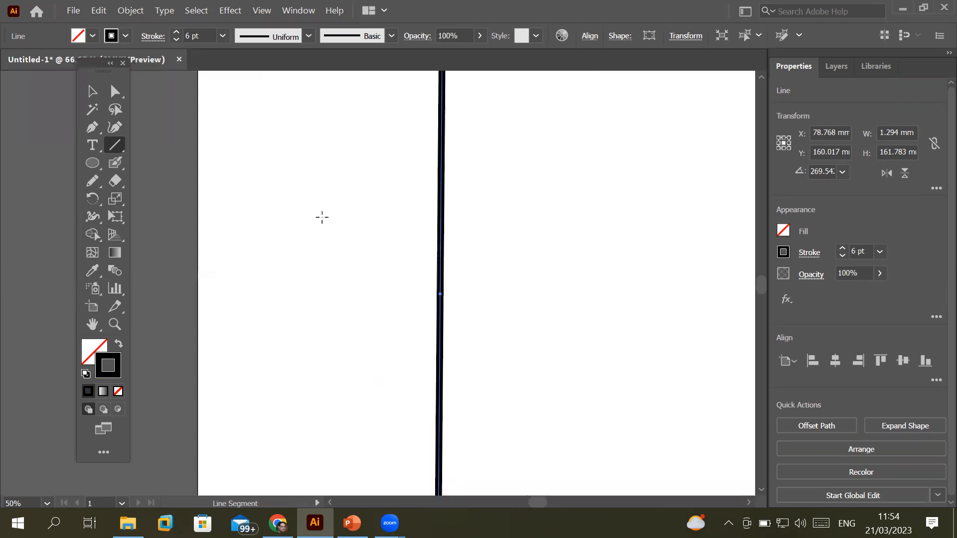
Inspect both ends of the 6 pt black line up close with Direct Selection, then pick the Pen tool
scroll(322, 217, down, 1)
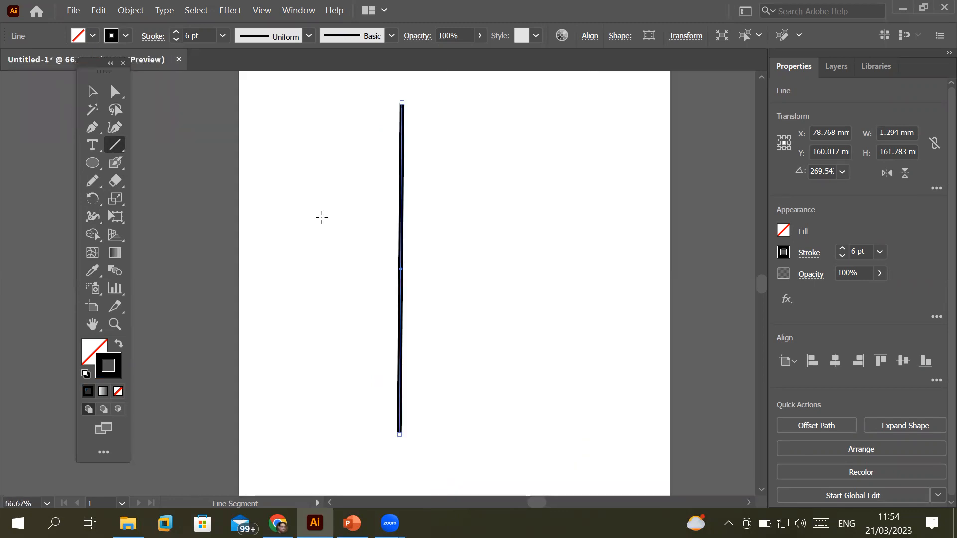
click(115, 91)
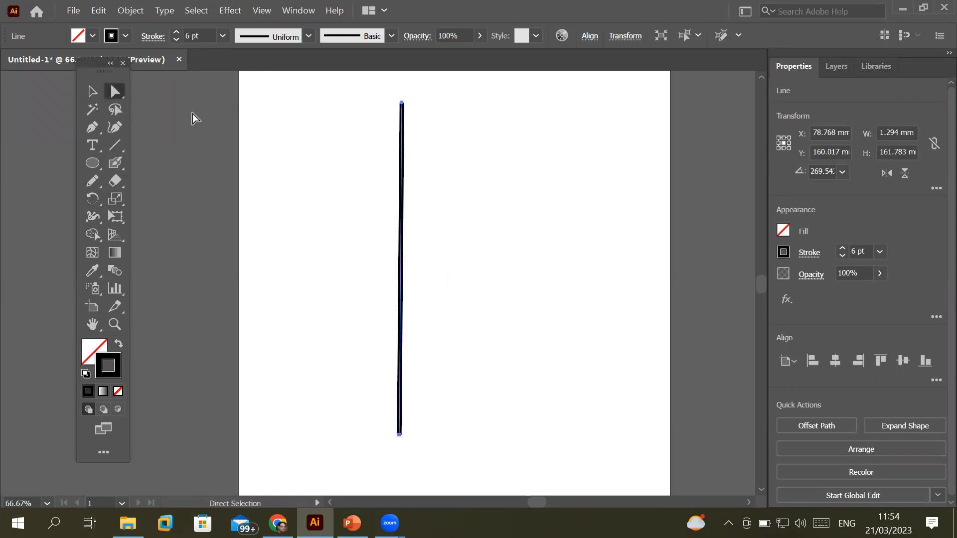
scroll(404, 105, up, 6)
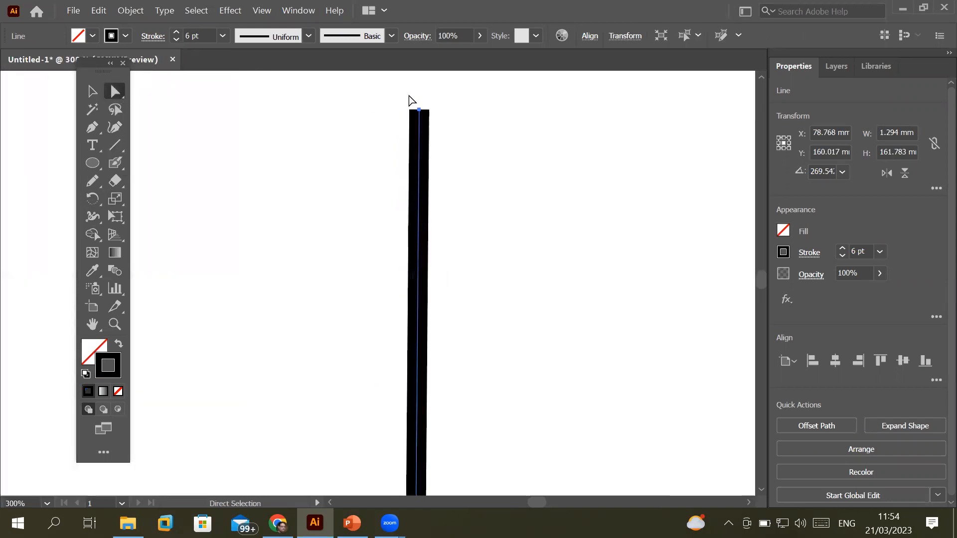
scroll(375, 140, down, 4)
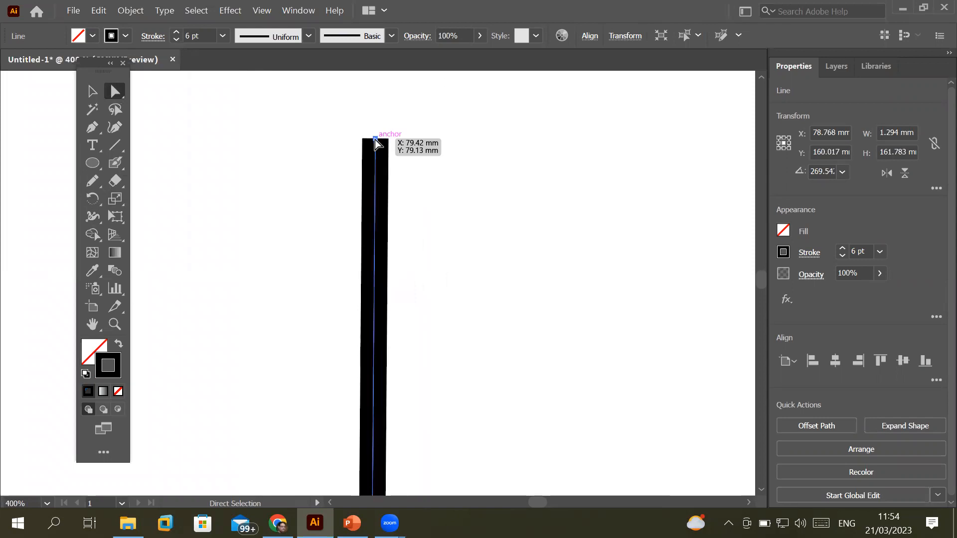
scroll(387, 401, up, 5)
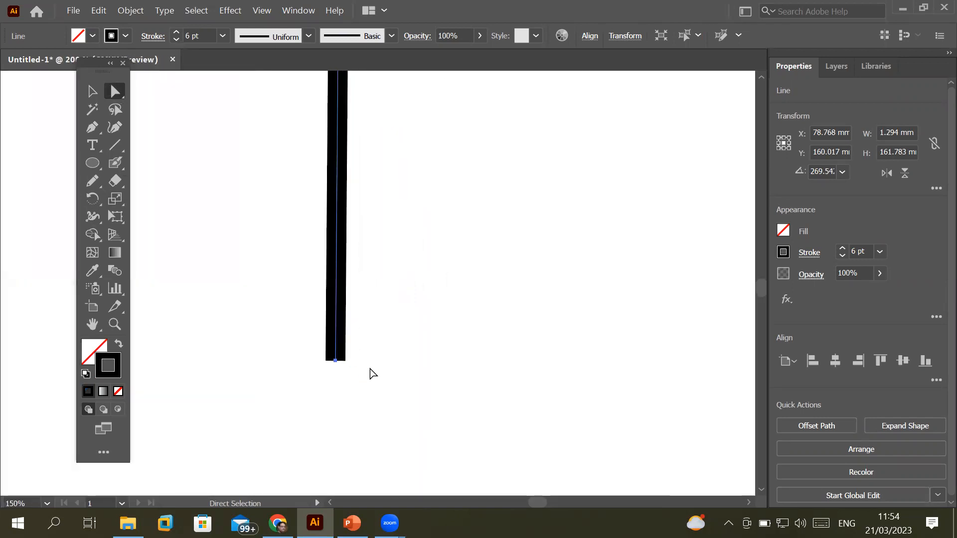
scroll(299, 363, up, 1)
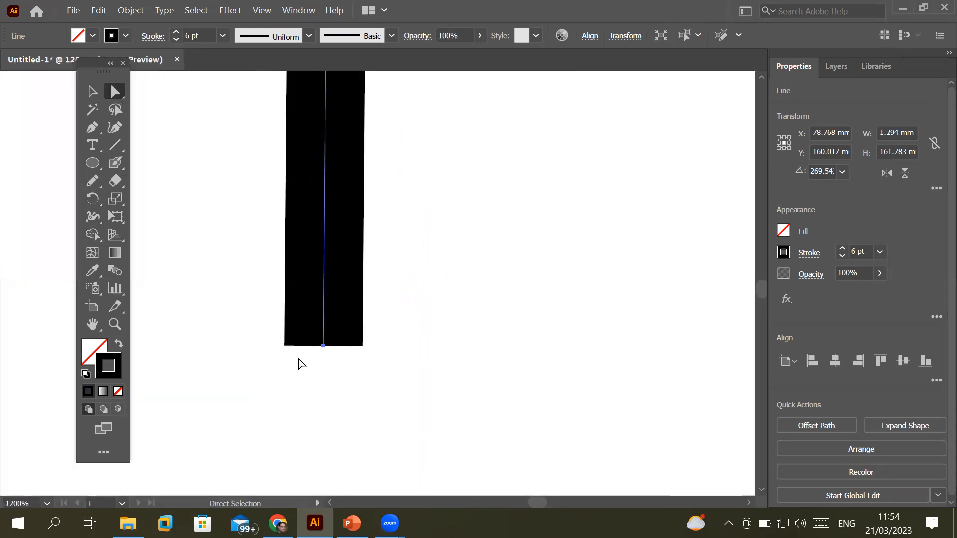
scroll(299, 363, down, 7)
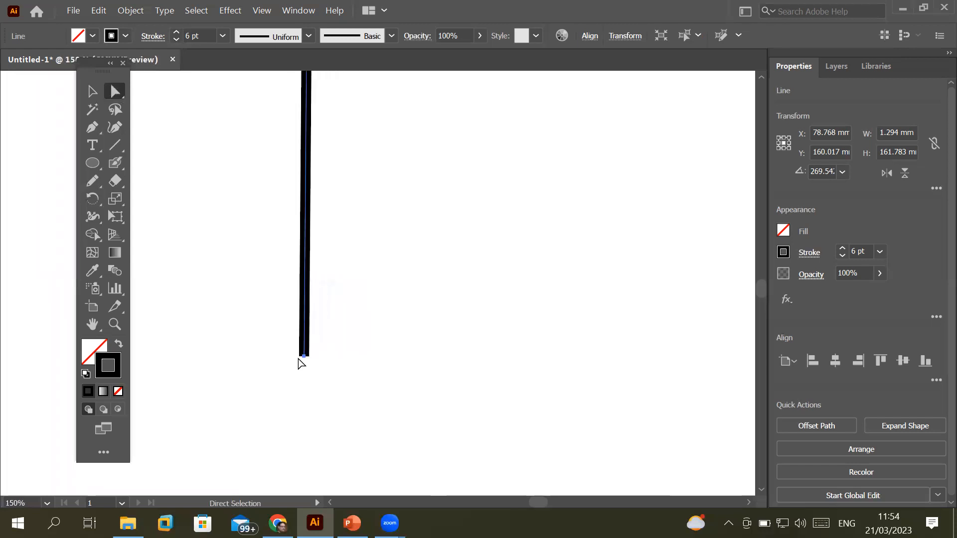
scroll(299, 361, down, 3)
scroll(300, 364, up, 1)
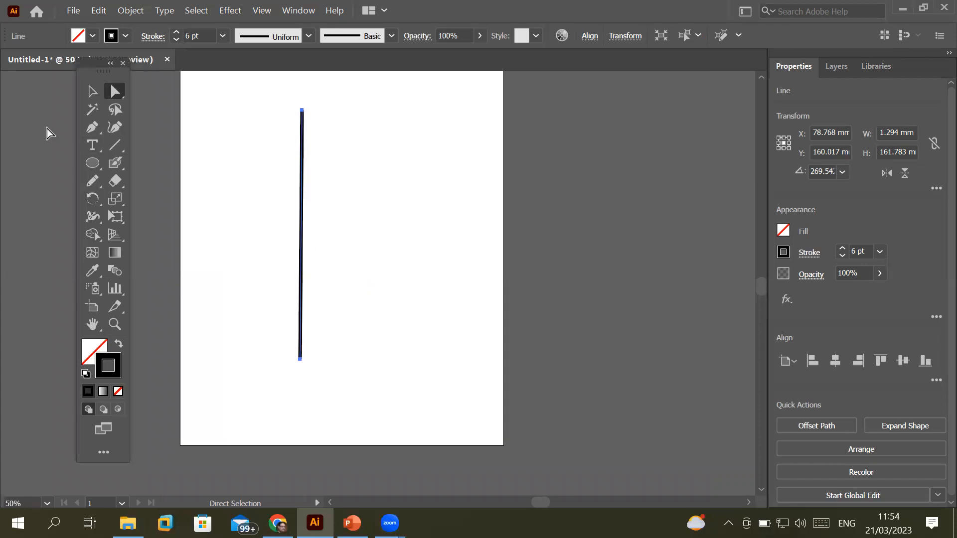
click(93, 131)
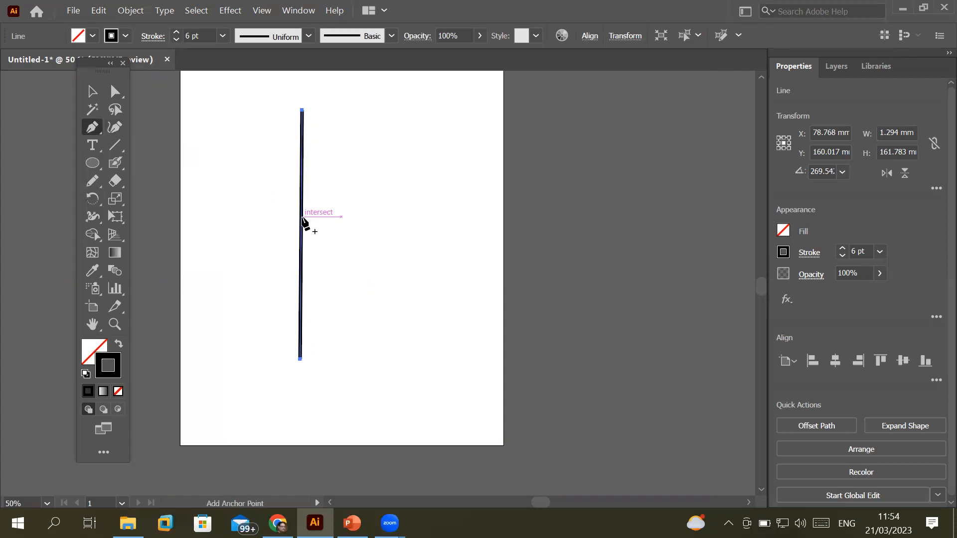
scroll(303, 220, up, 3)
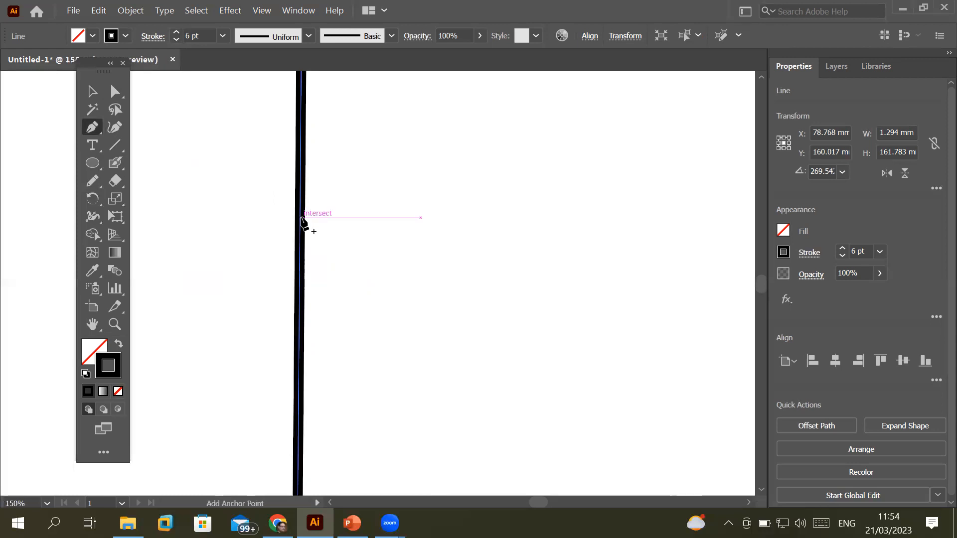
click(301, 218)
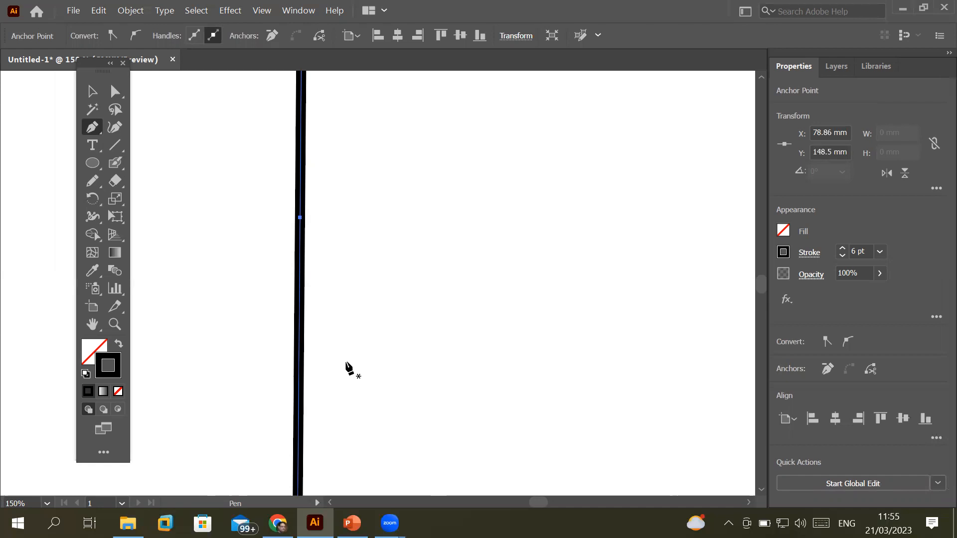
click(301, 219)
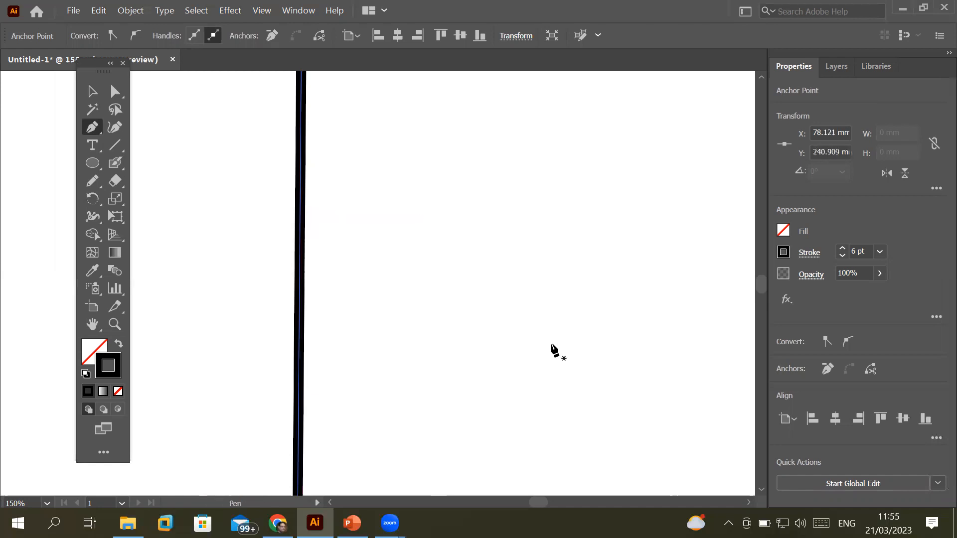
scroll(480, 310, down, 2)
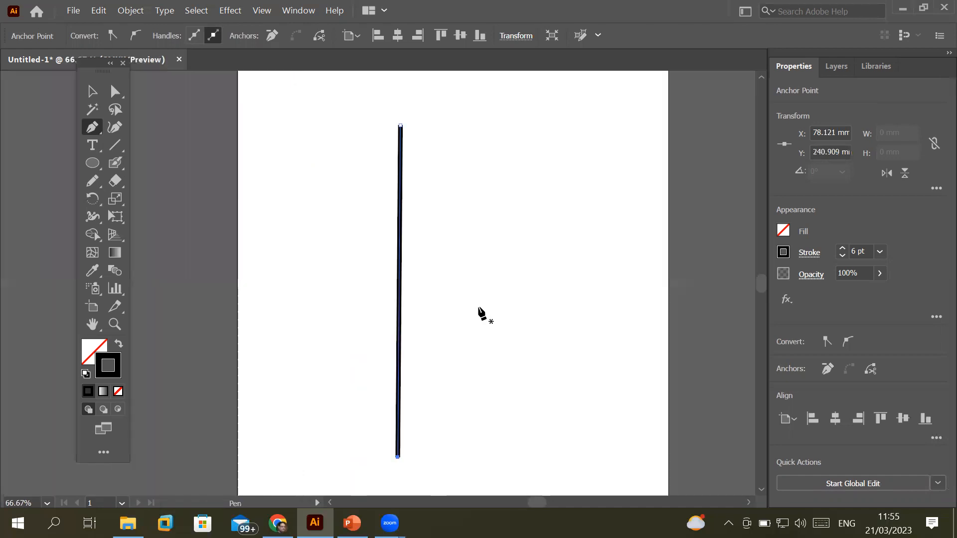
Widen the black line's stroke near the top and at its bottom end with the Width tool
click(92, 218)
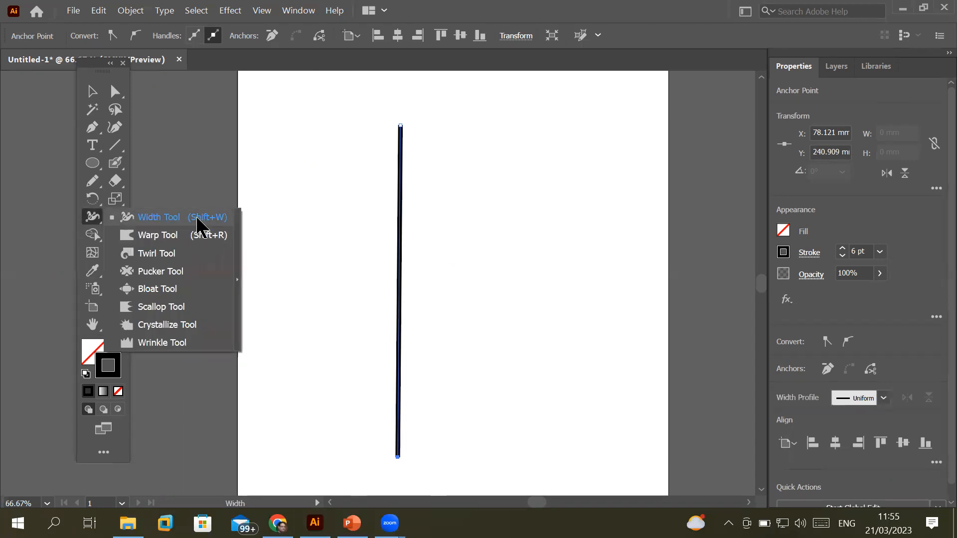
click(173, 218)
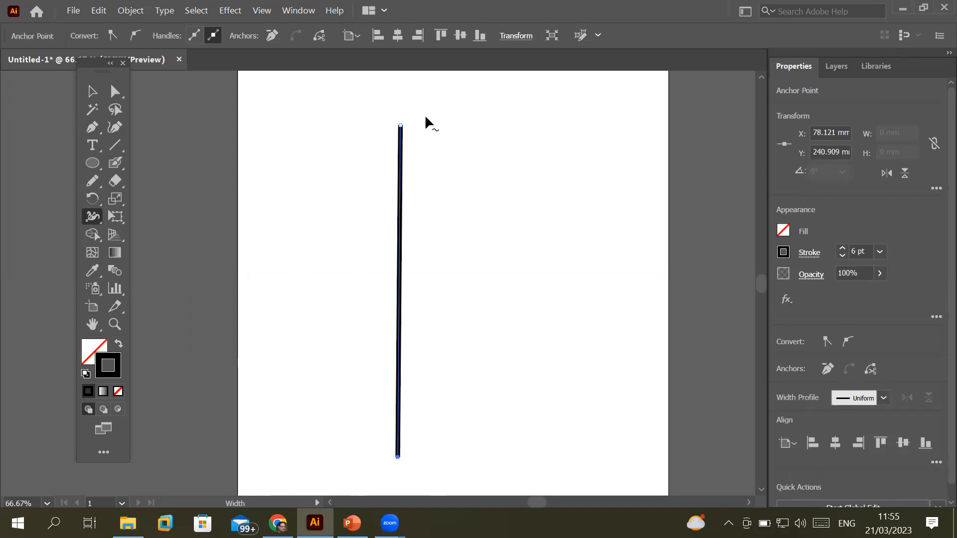
scroll(424, 114, up, 2)
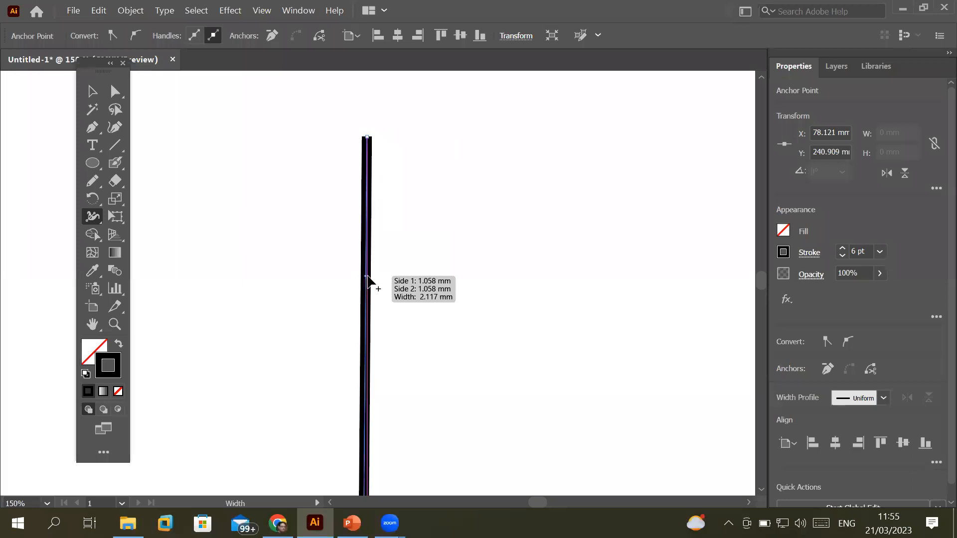
scroll(372, 280, down, 2)
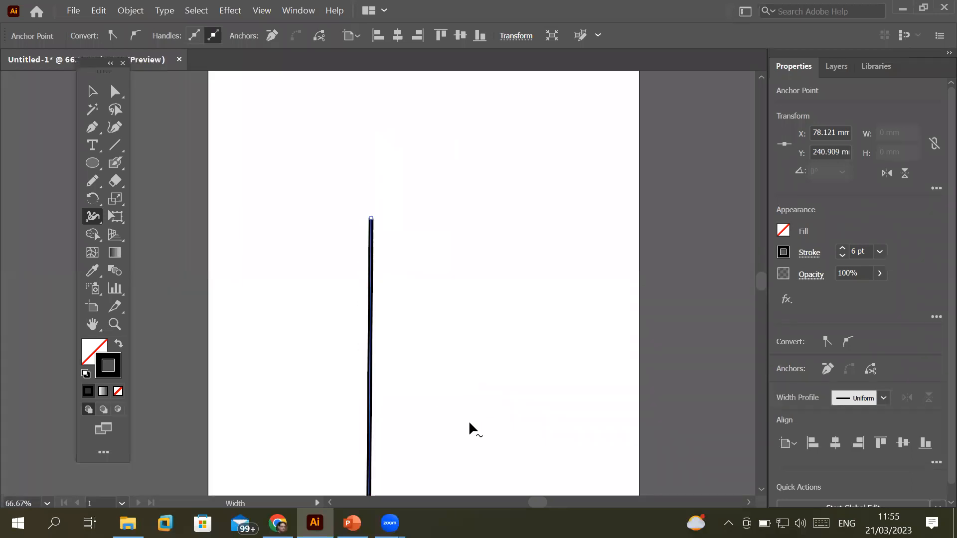
drag(444, 368, 427, 324)
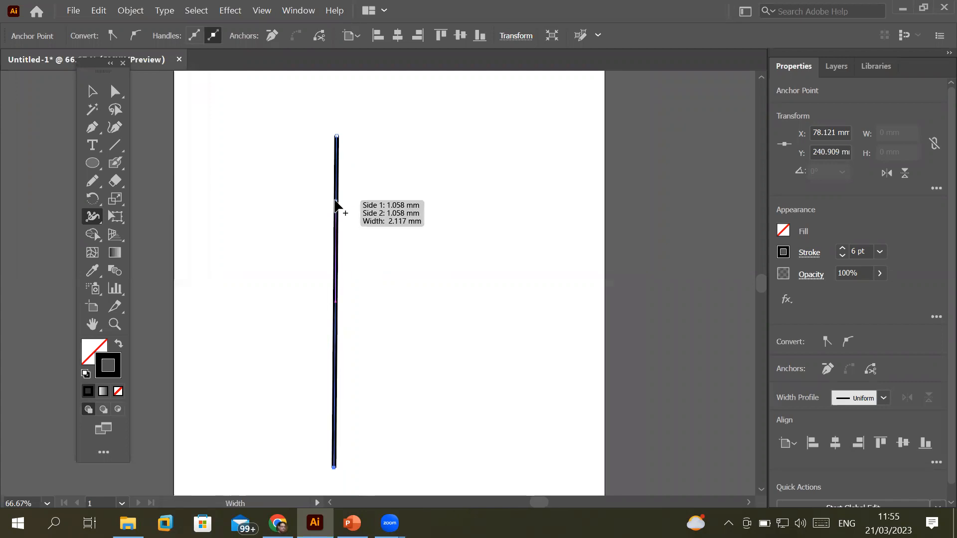
drag(337, 201, 359, 202)
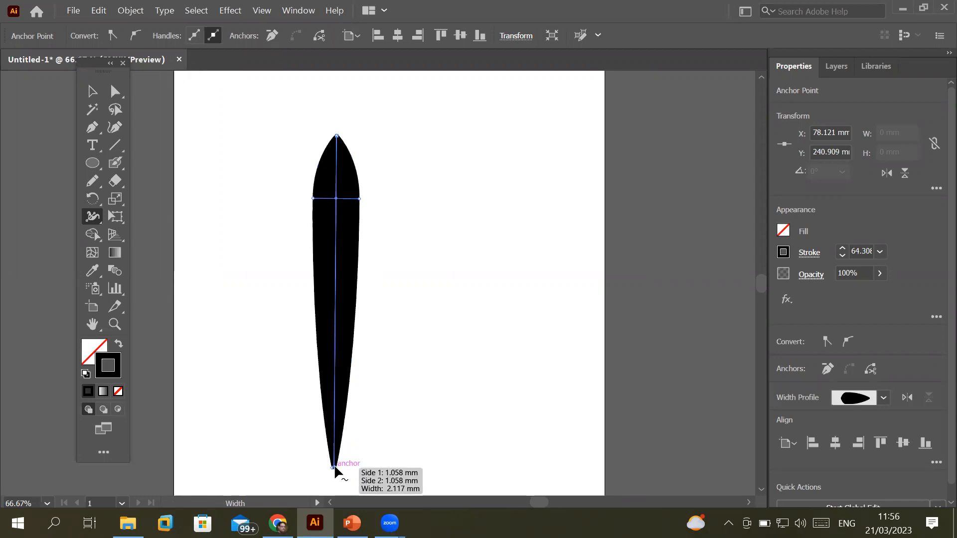
drag(330, 468, 401, 470)
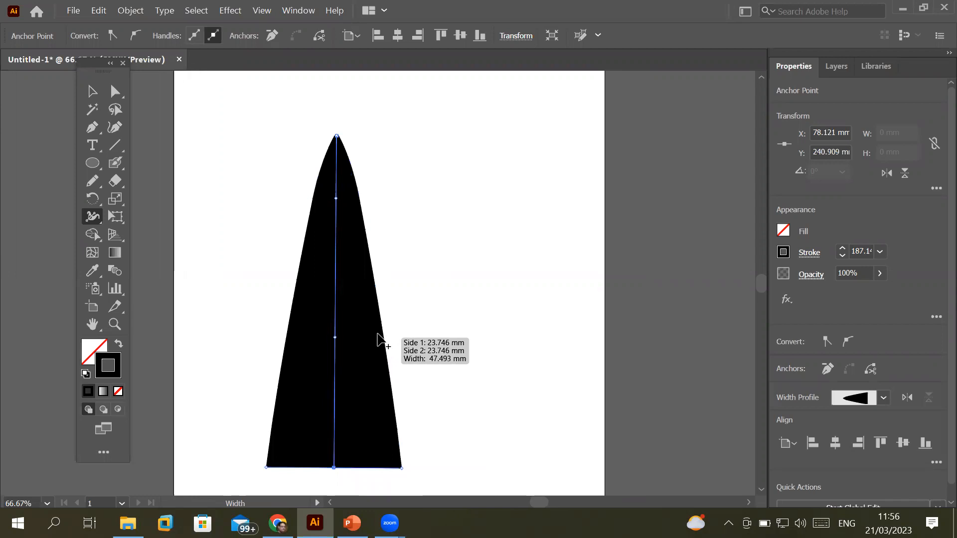
Pinch the middle, flare the top, and balloon the base into a slender-necked vase
drag(375, 327, 358, 334)
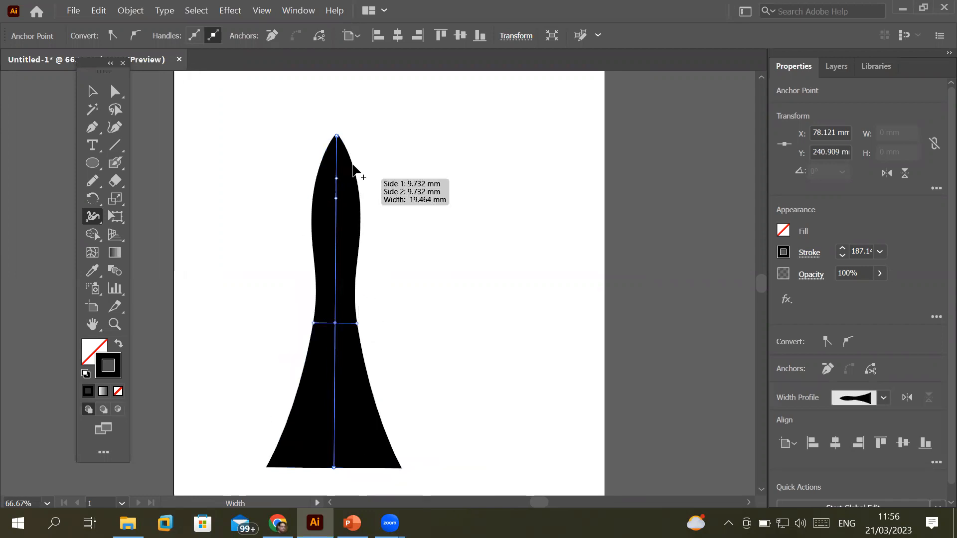
drag(339, 140, 423, 146)
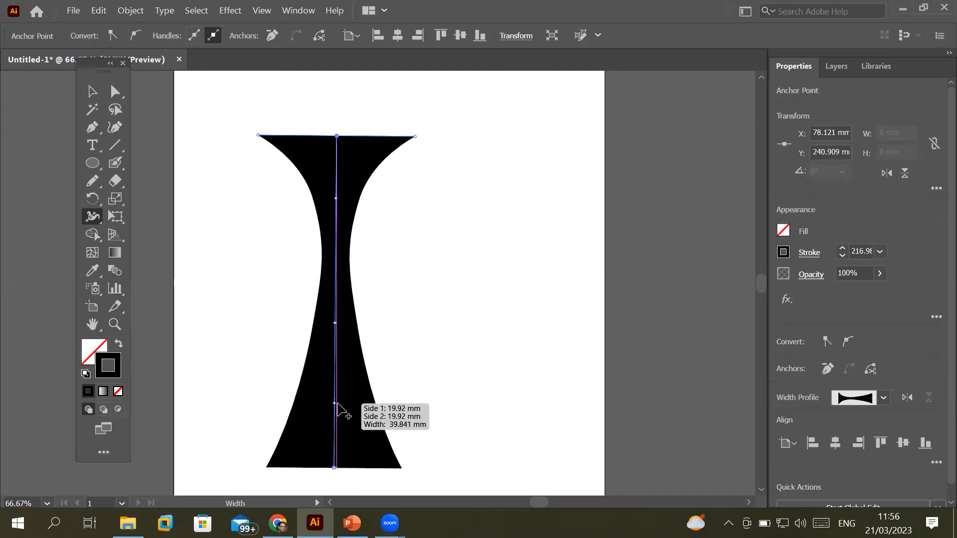
drag(337, 404, 437, 408)
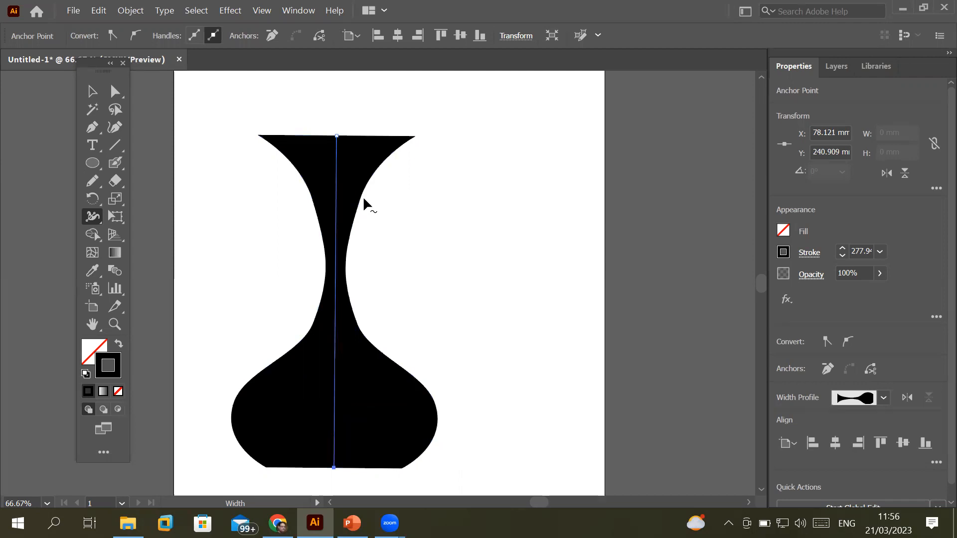
drag(359, 201, 467, 214)
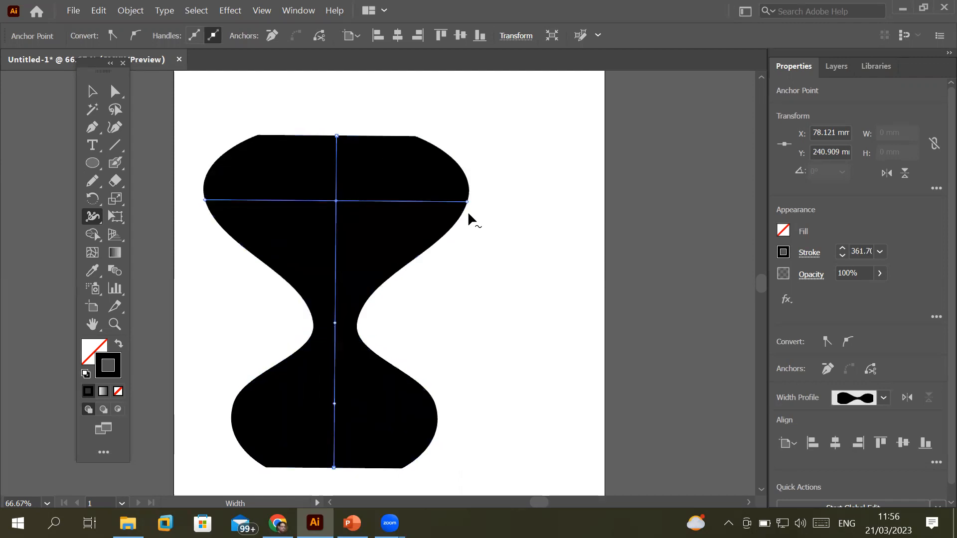
drag(468, 201, 359, 202)
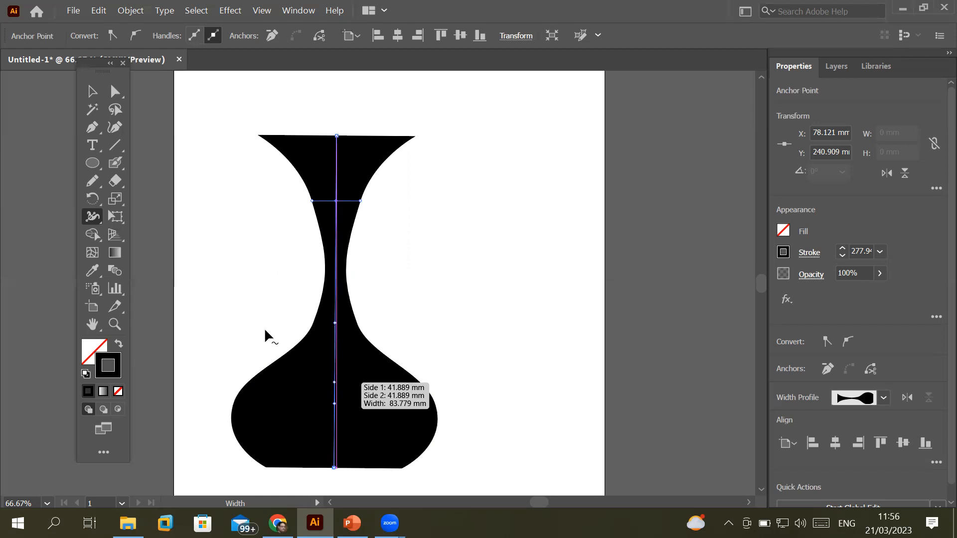
click(93, 220)
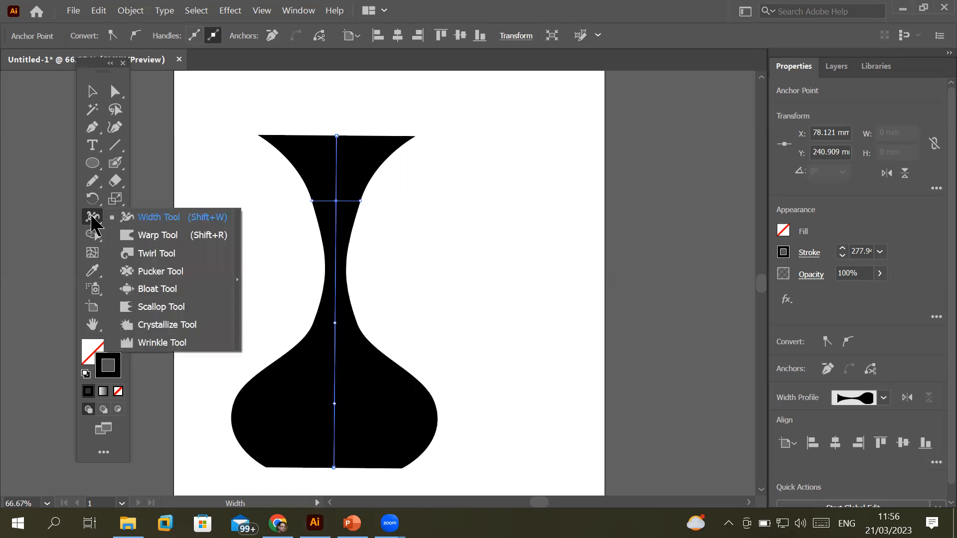
Pinch the neck, add a bulge below it, narrow a lower waist, and stretch a wide thin middle flange
click(214, 219)
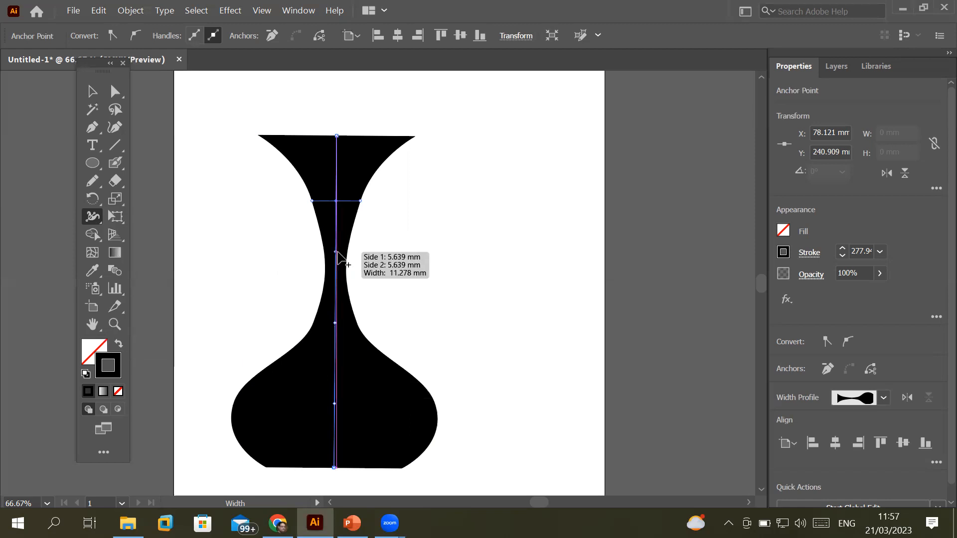
drag(336, 252, 414, 256)
drag(333, 263, 410, 278)
mouse_move(335, 347)
mouse_down()
mouse_move(342, 357)
mouse_move(466, 357)
mouse_up()
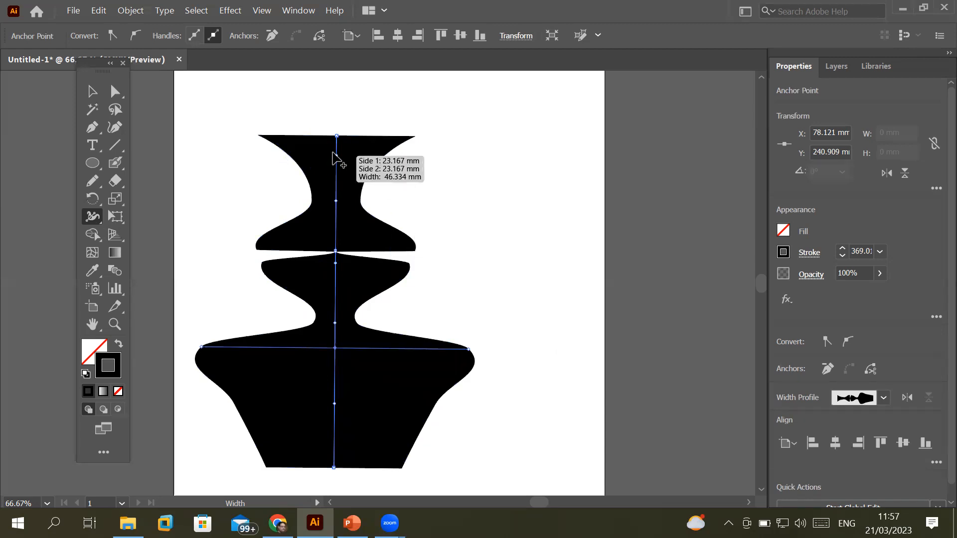
drag(338, 139, 420, 159)
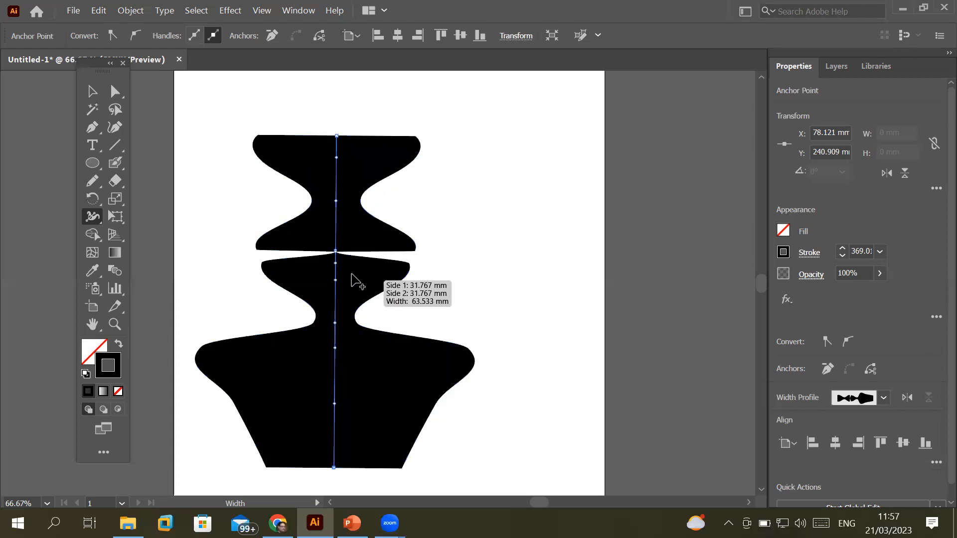
drag(335, 269, 353, 252)
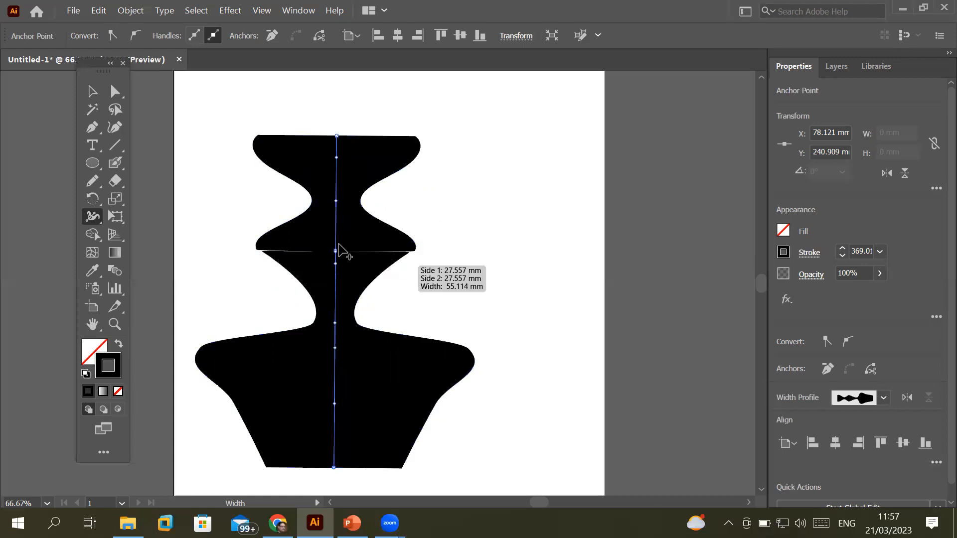
drag(401, 244, 477, 248)
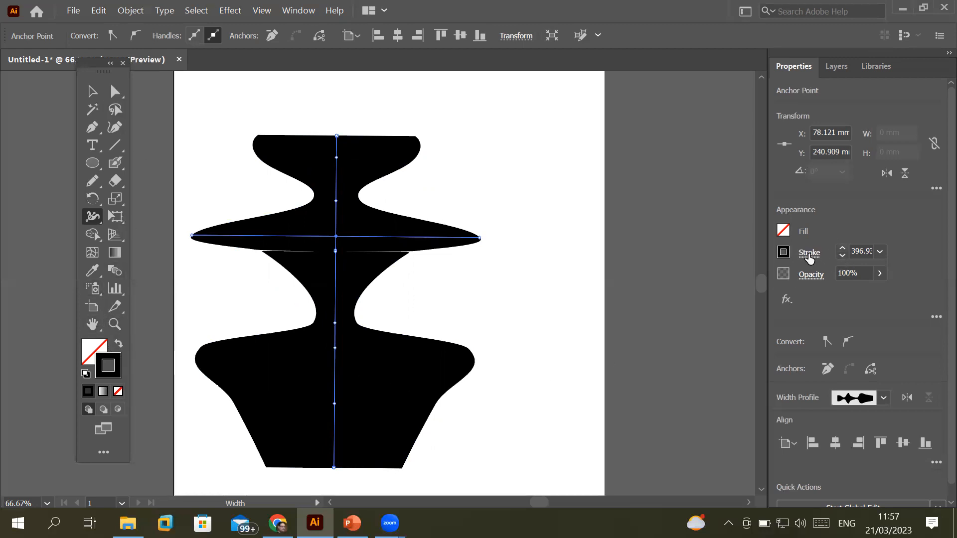
Set the shape's stroke to CMYK Magenta and its fill to CMYK Yellow
click(783, 252)
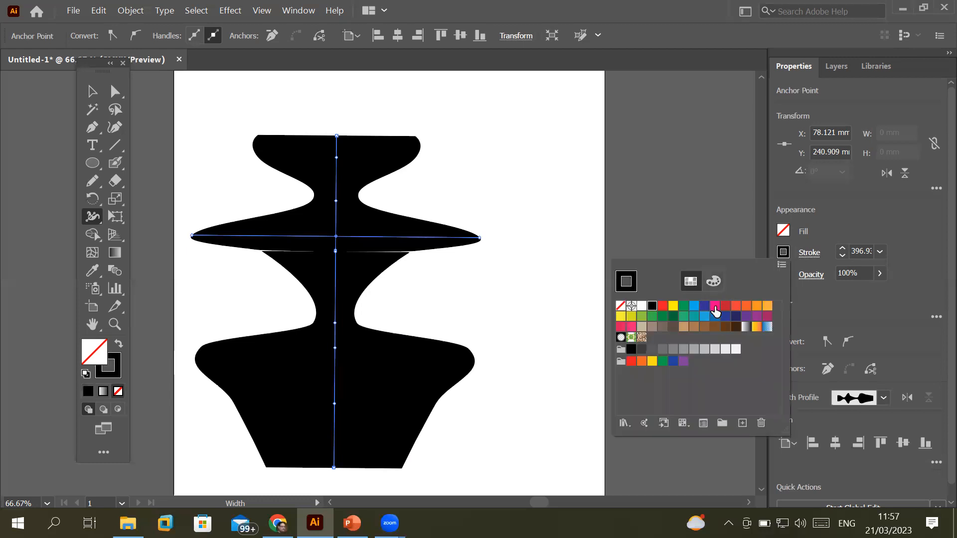
click(715, 310)
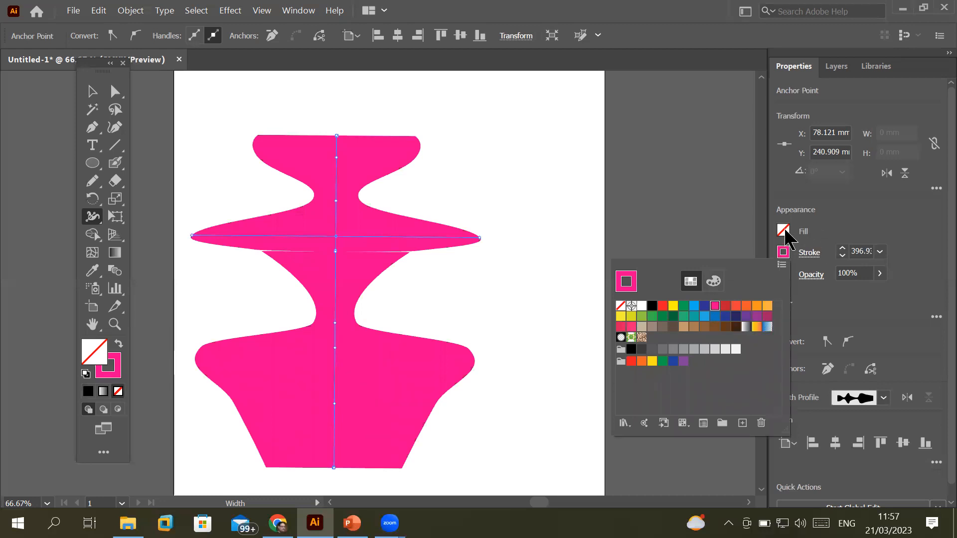
key(Escape)
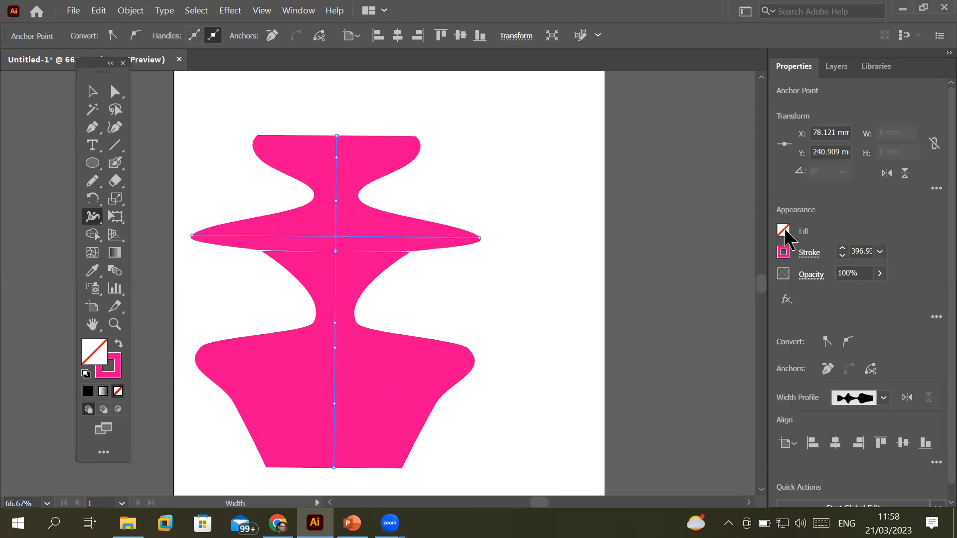
click(783, 229)
click(704, 285)
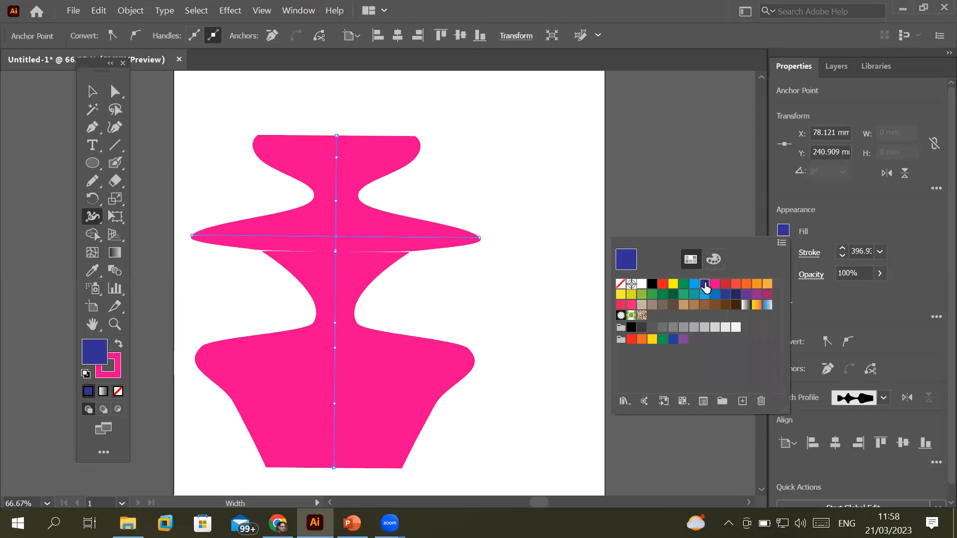
click(714, 285)
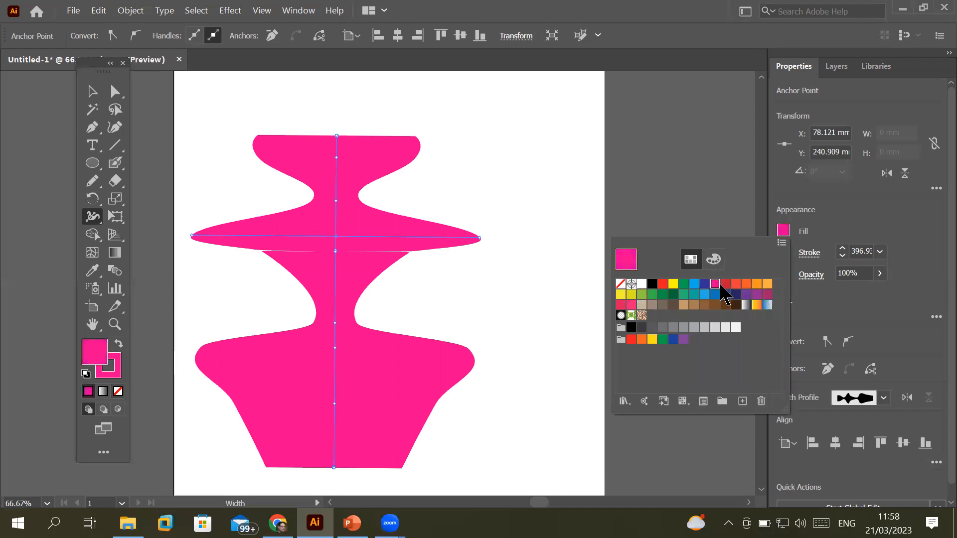
click(726, 285)
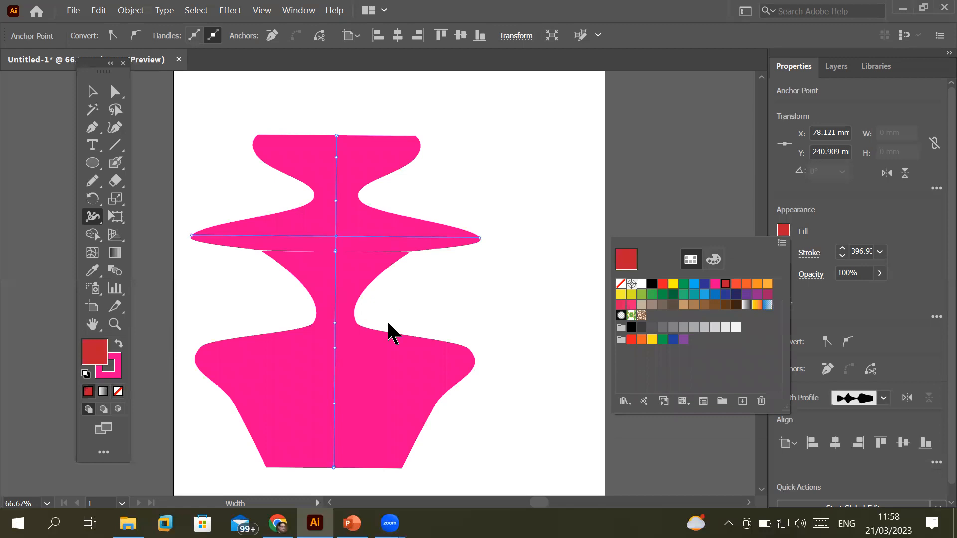
click(674, 285)
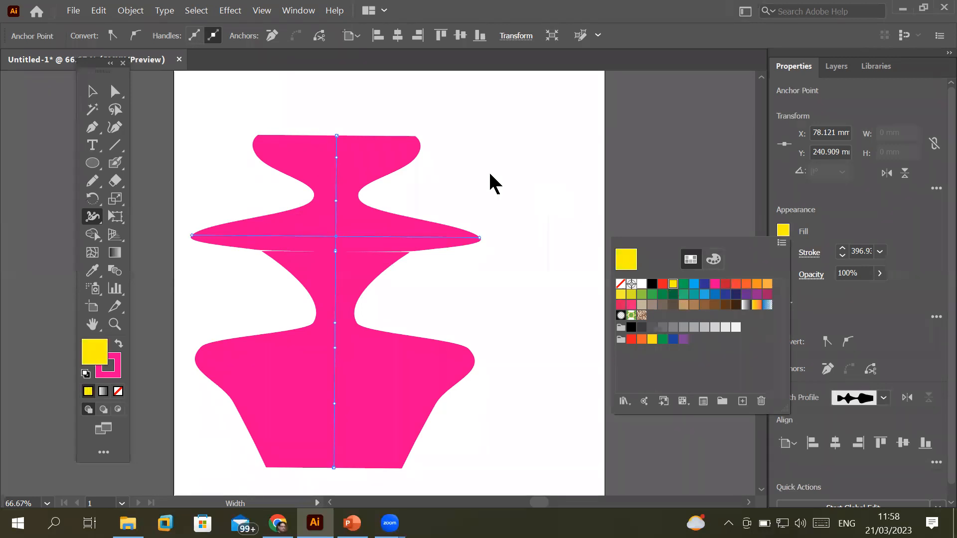
click(518, 260)
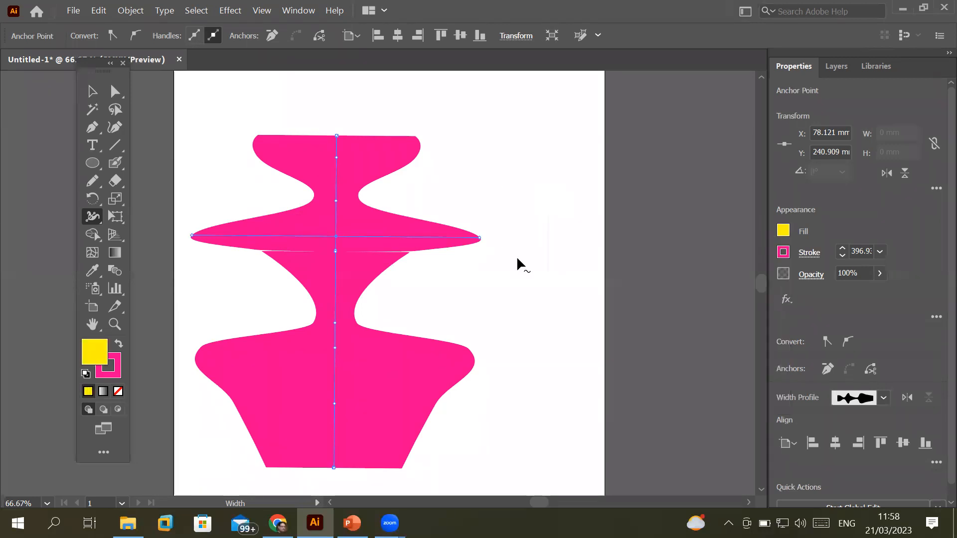
Undo the wide middle flange and delete the tiered shape from the artboard
key(ctrl)
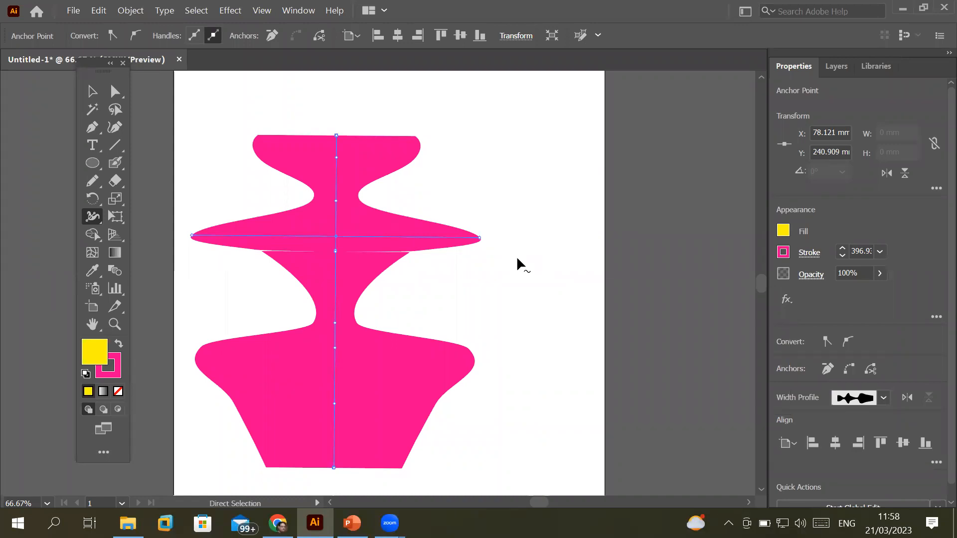
key(ctrl)
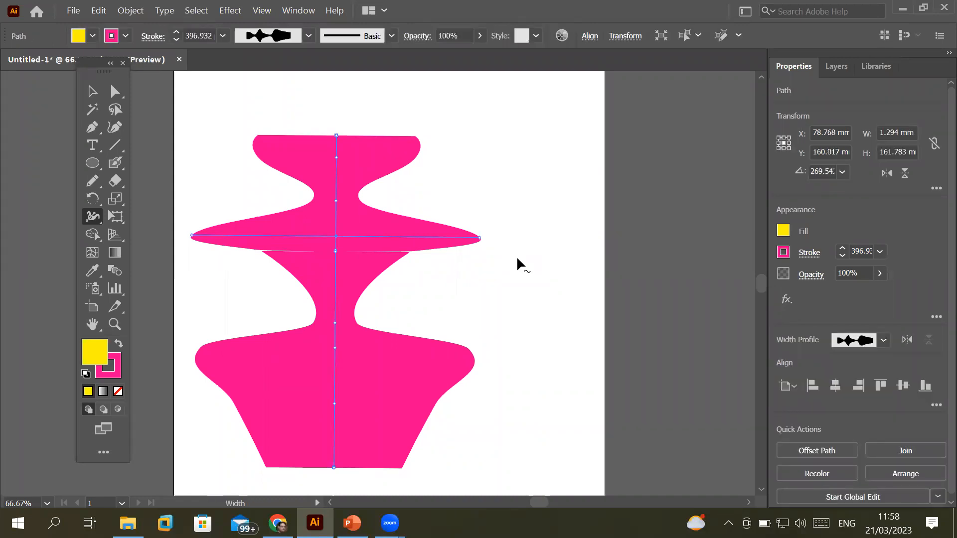
key(Delete)
key(ctrl)
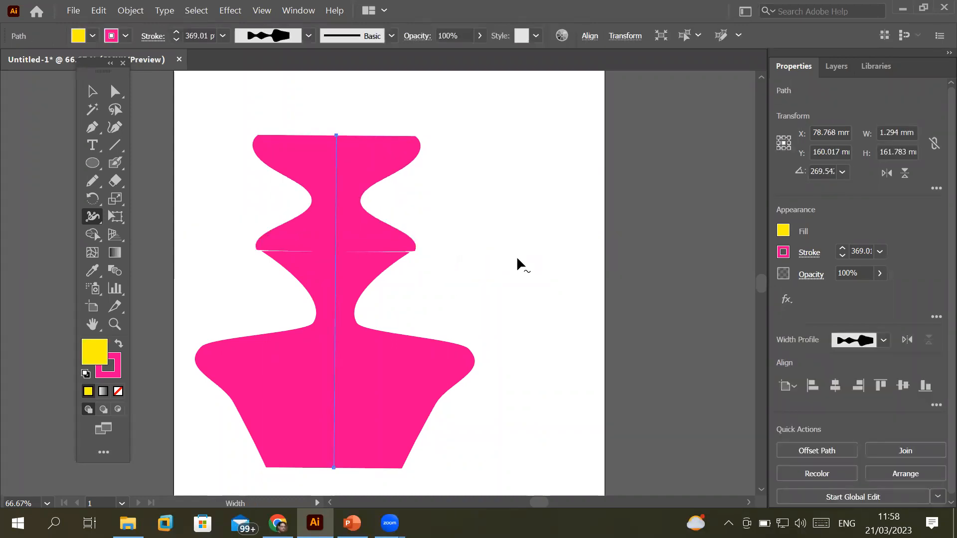
key(Delete)
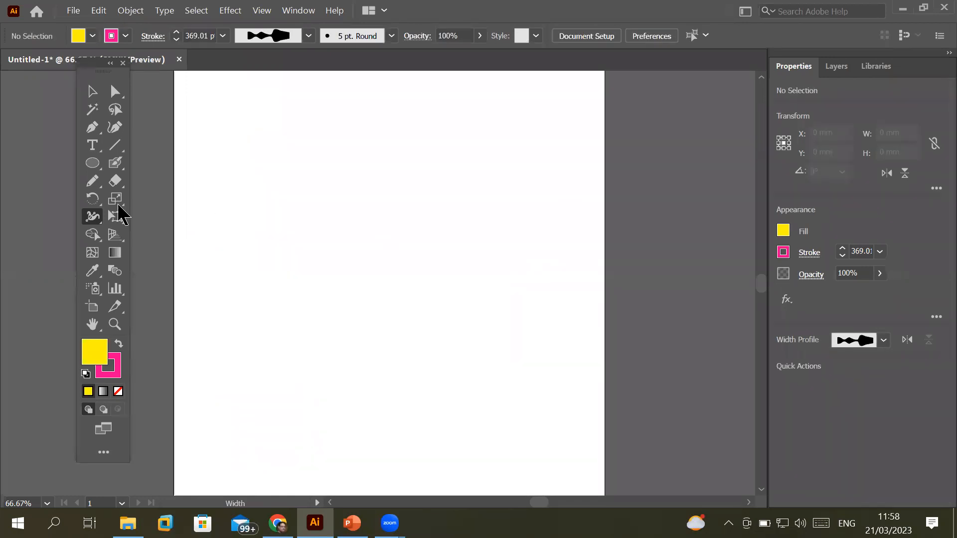
Draw a freehand wavy line across the artboard with the Pencil tool
click(92, 163)
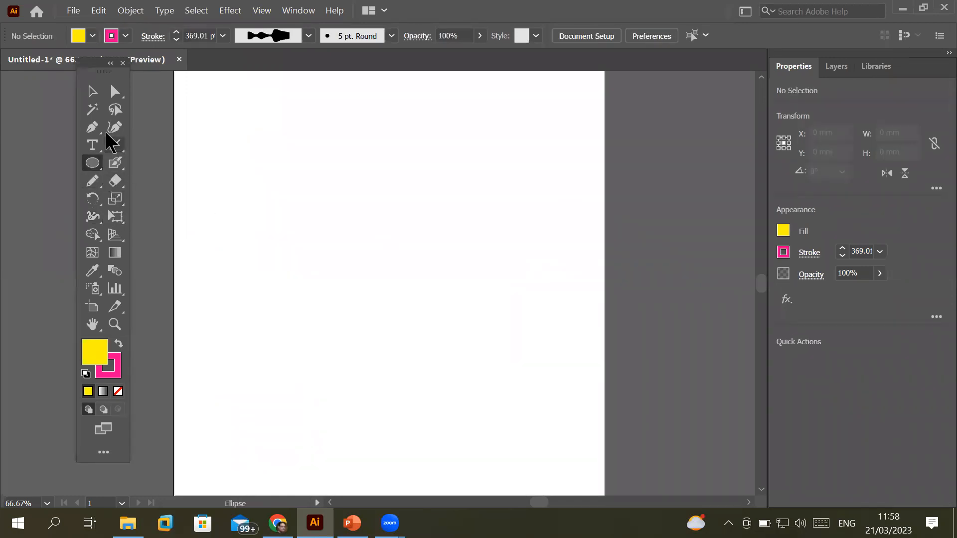
click(92, 181)
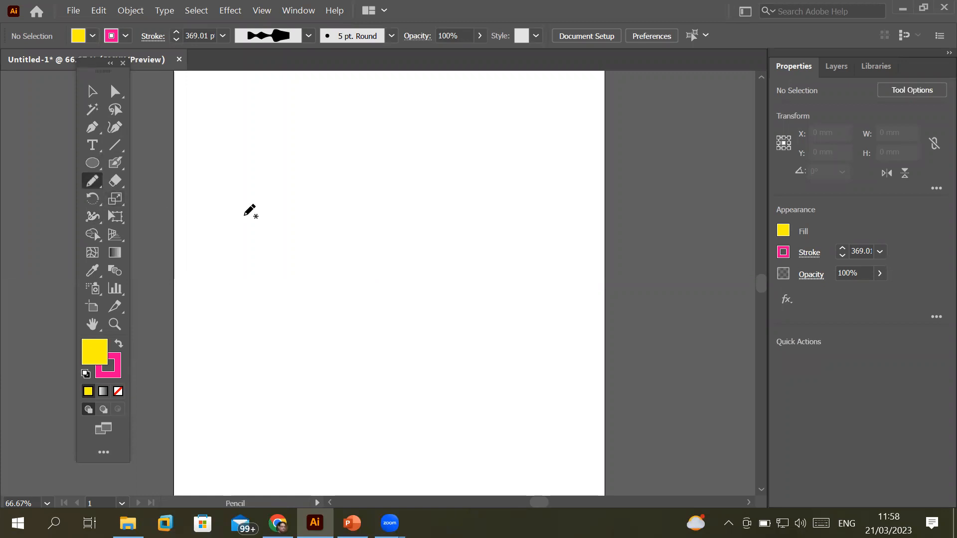
mouse_move(270, 252)
mouse_down()
mouse_move(396, 217)
mouse_move(499, 261)
mouse_move(555, 234)
mouse_up()
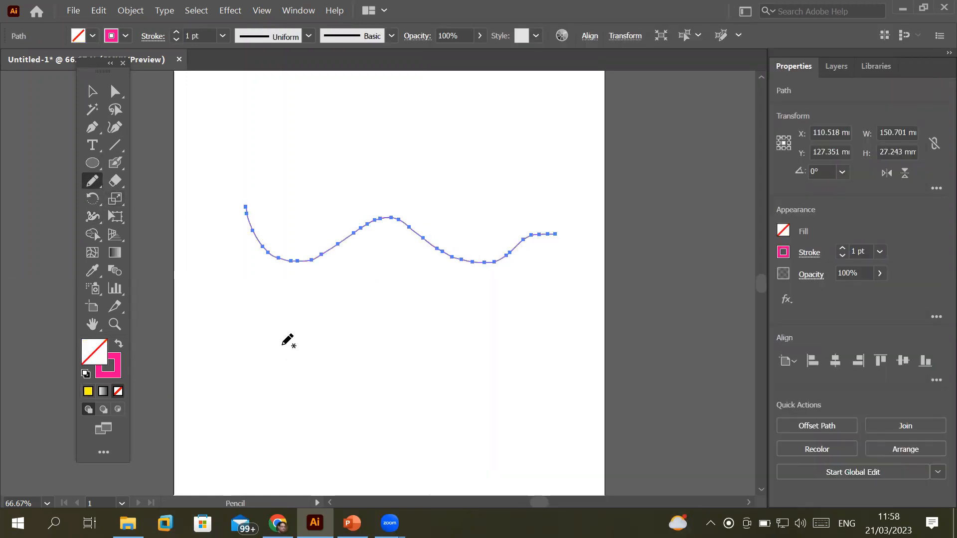
Thicken the wavy line's magenta stroke to 13 pt
click(88, 220)
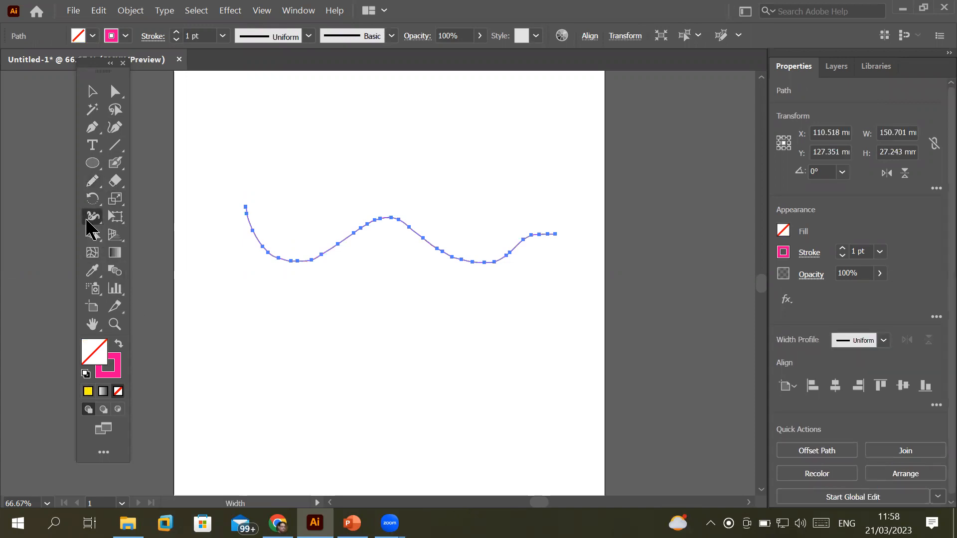
click(176, 32)
click(175, 33)
click(176, 33)
click(176, 33)
click(175, 32)
click(176, 33)
click(175, 32)
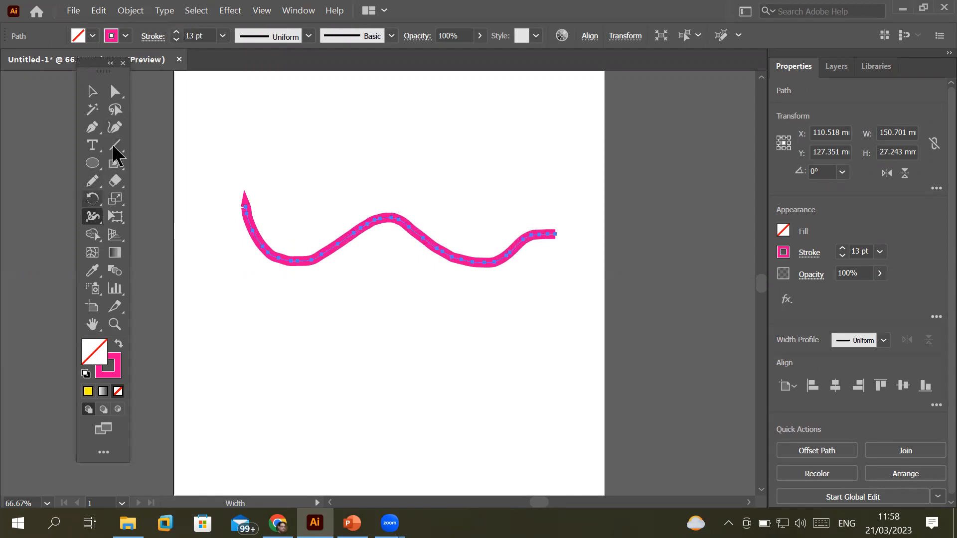
click(115, 91)
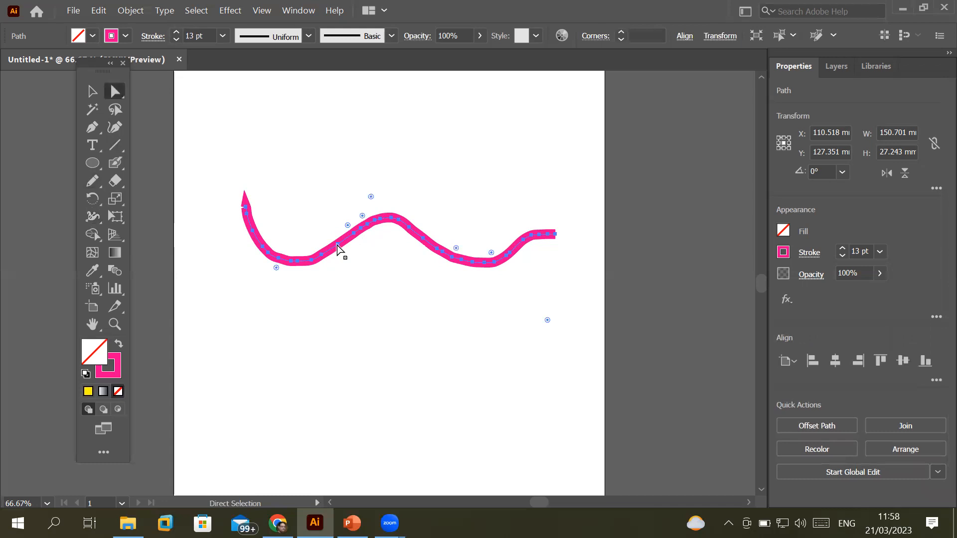
key(ctrl+shift+a)
drag(337, 253, 363, 284)
drag(453, 265, 486, 201)
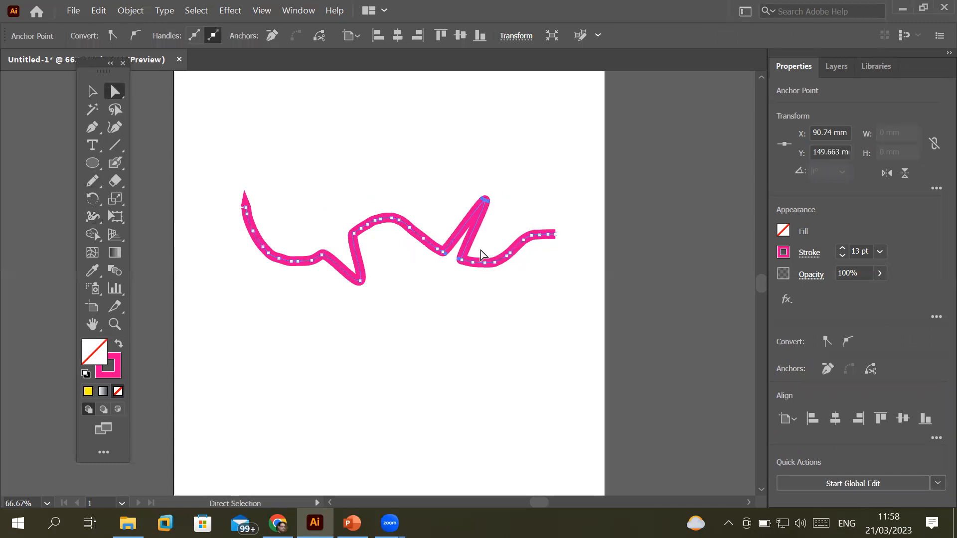
drag(336, 206, 399, 173)
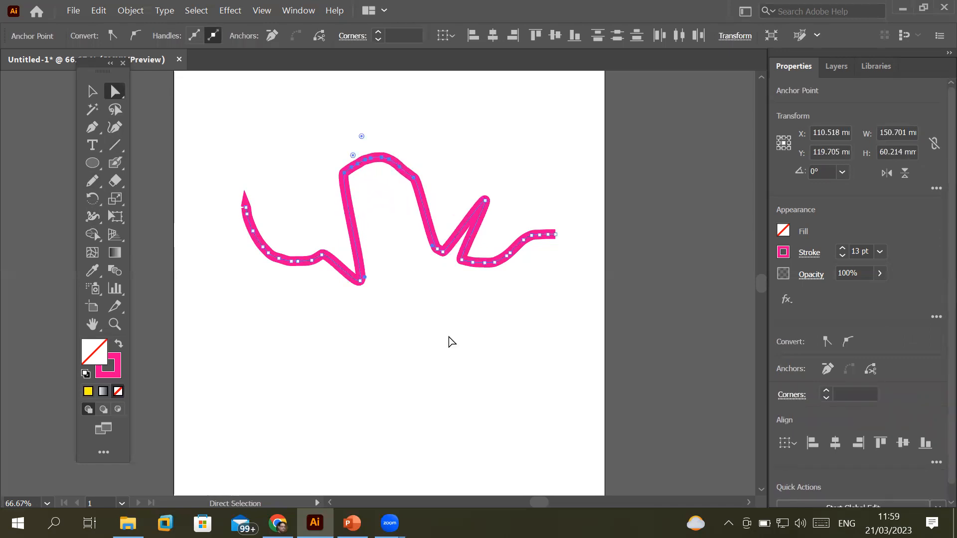
key(ctrl+z)
key(ctrl+z)
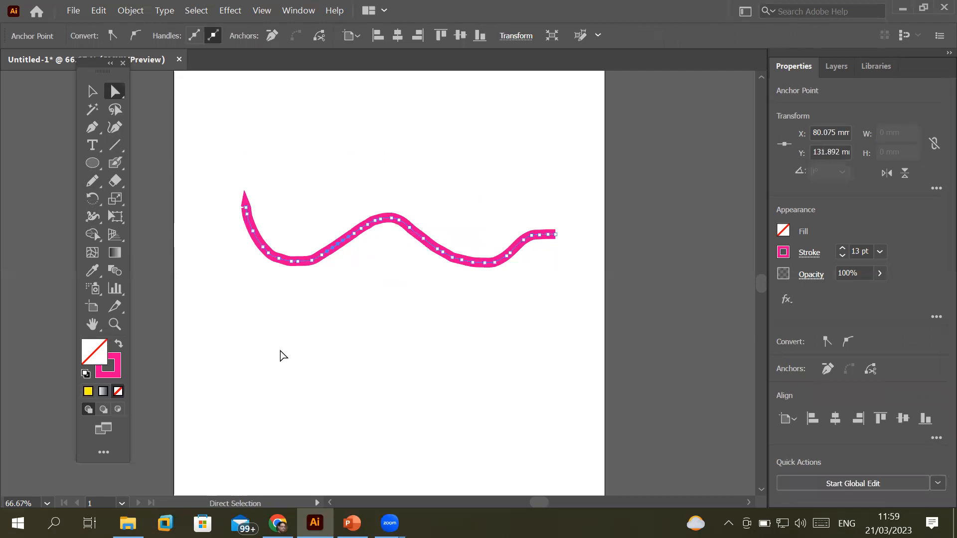
Bulge the pink wave's stroke at its left end, middle and knobbed right end, then delete the path
click(90, 218)
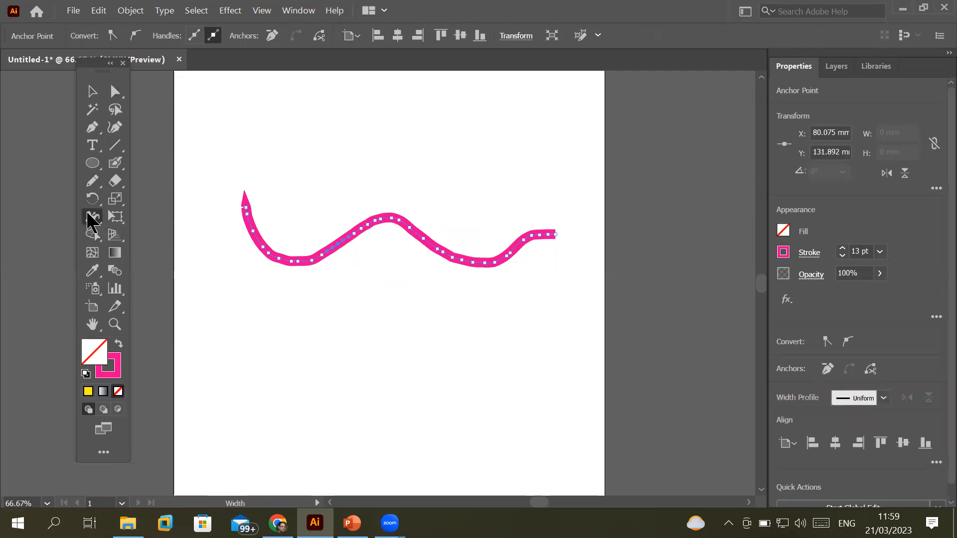
mouse_move(263, 253)
mouse_down()
mouse_move(290, 224)
mouse_move(269, 248)
mouse_up()
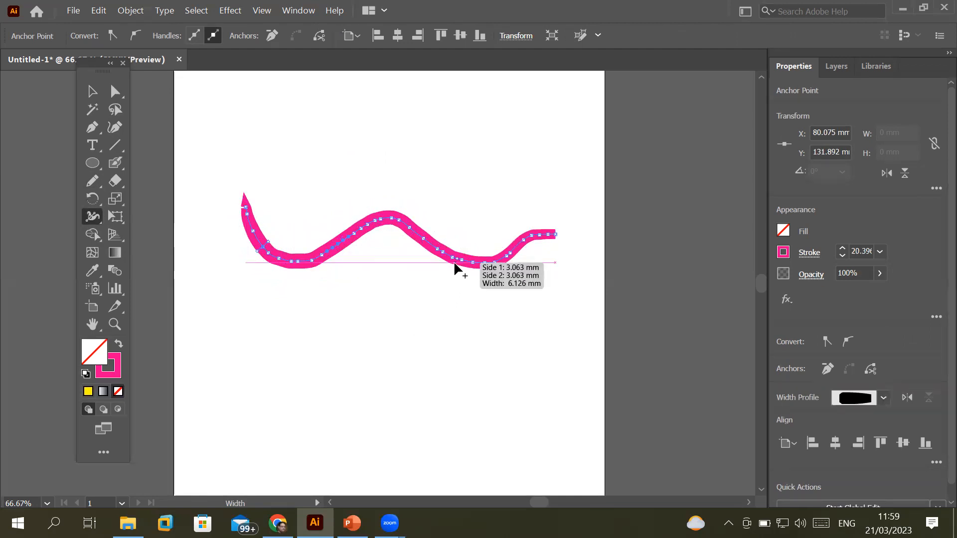
drag(454, 263, 451, 283)
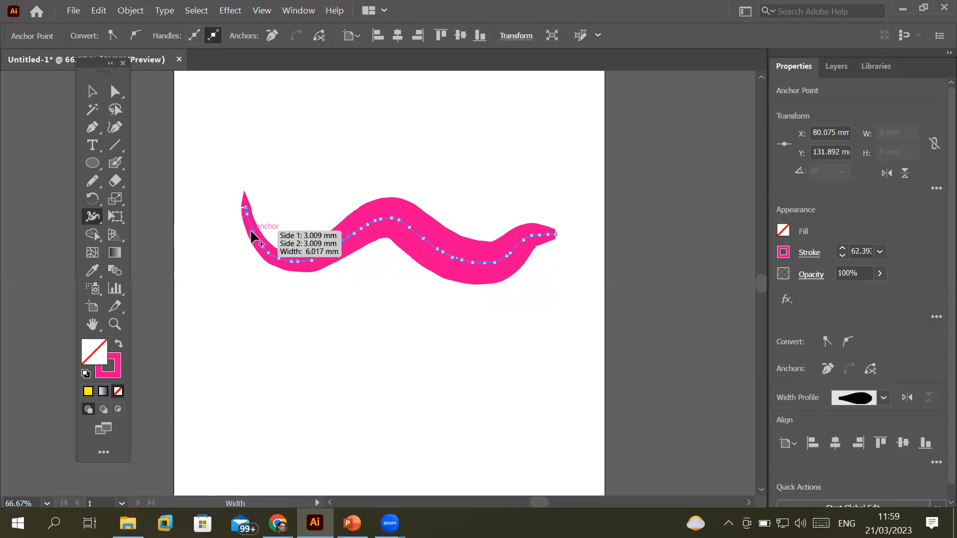
drag(255, 243, 278, 224)
mouse_move(317, 255)
mouse_down()
mouse_move(320, 235)
mouse_move(307, 240)
mouse_up()
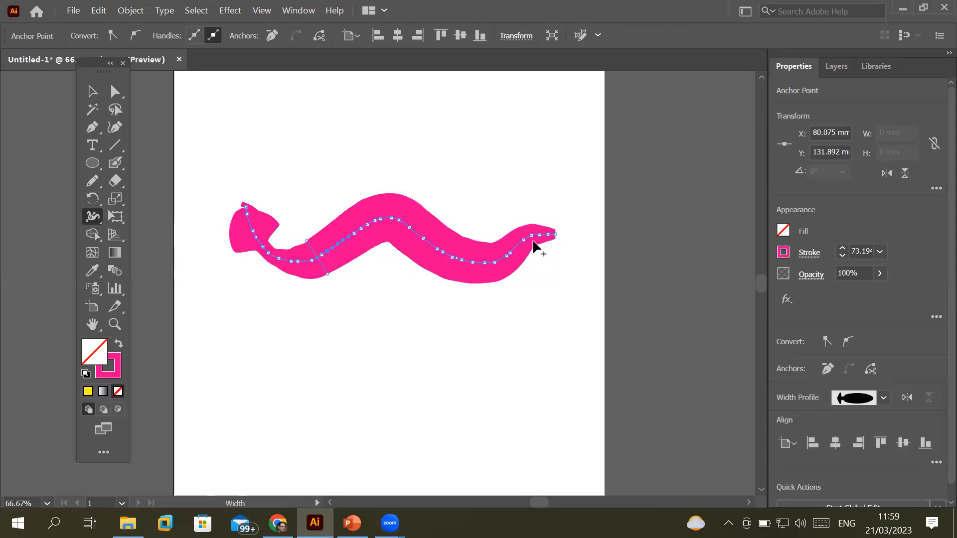
drag(532, 236, 542, 268)
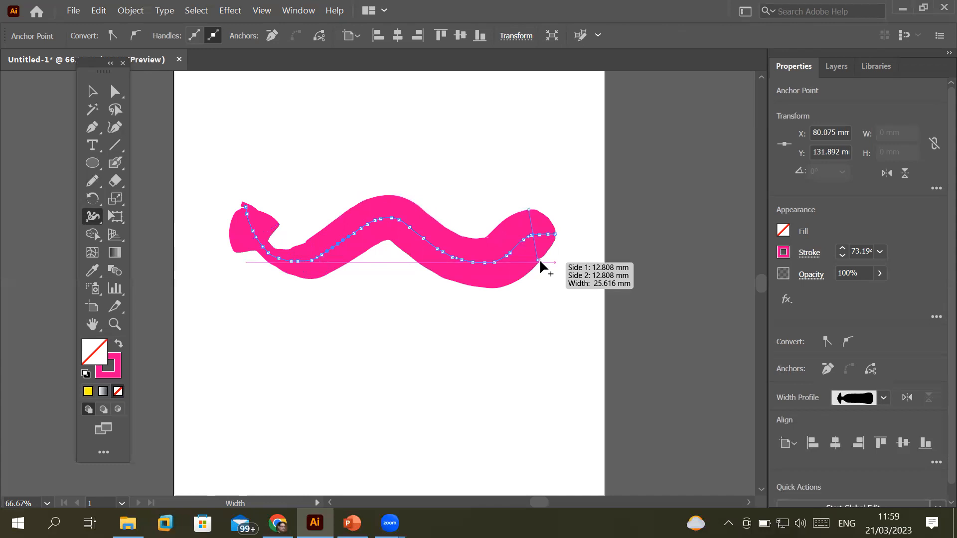
mouse_move(538, 263)
mouse_down()
mouse_move(530, 242)
mouse_move(560, 306)
mouse_move(558, 255)
mouse_up()
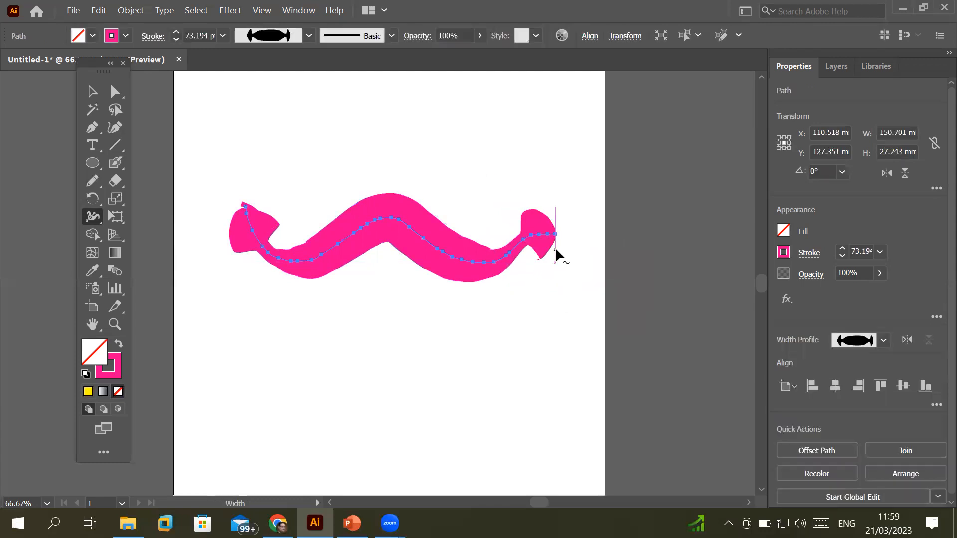
key(Delete)
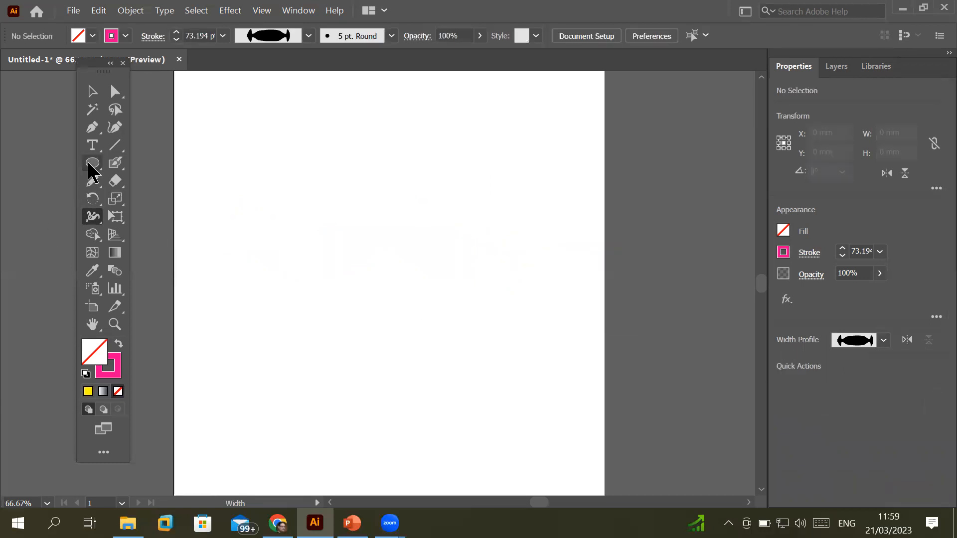
Draw a circle in the middle of the artboard and raise its stroke weight to 6 pt
click(91, 164)
mouse_move(297, 196)
mouse_down()
mouse_move(480, 363)
mouse_move(507, 411)
mouse_up()
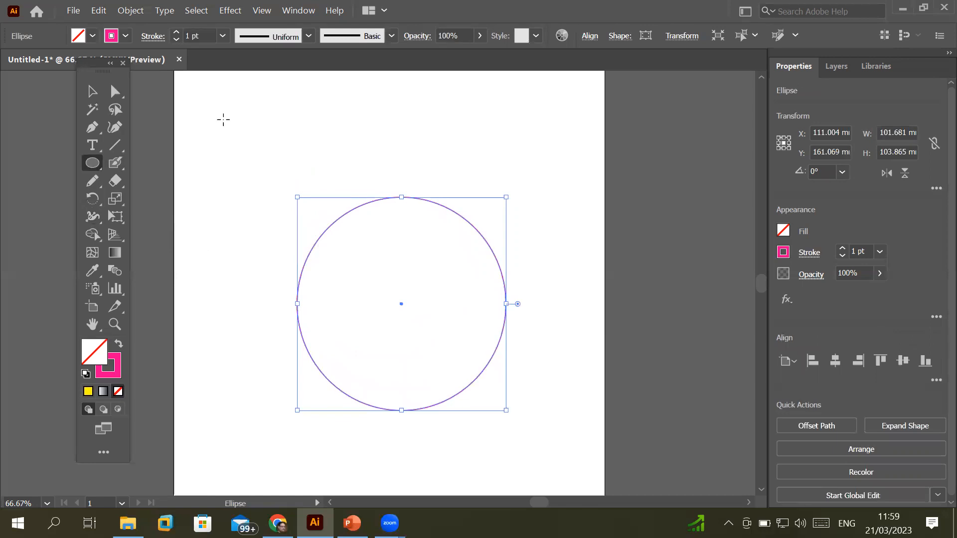
click(198, 32)
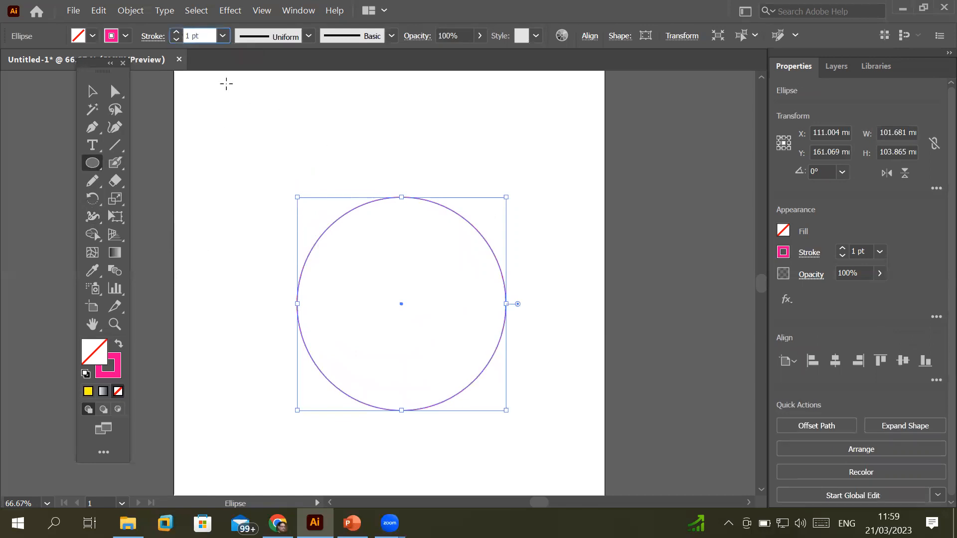
click(176, 32)
click(177, 32)
click(177, 32)
click(177, 32)
click(176, 31)
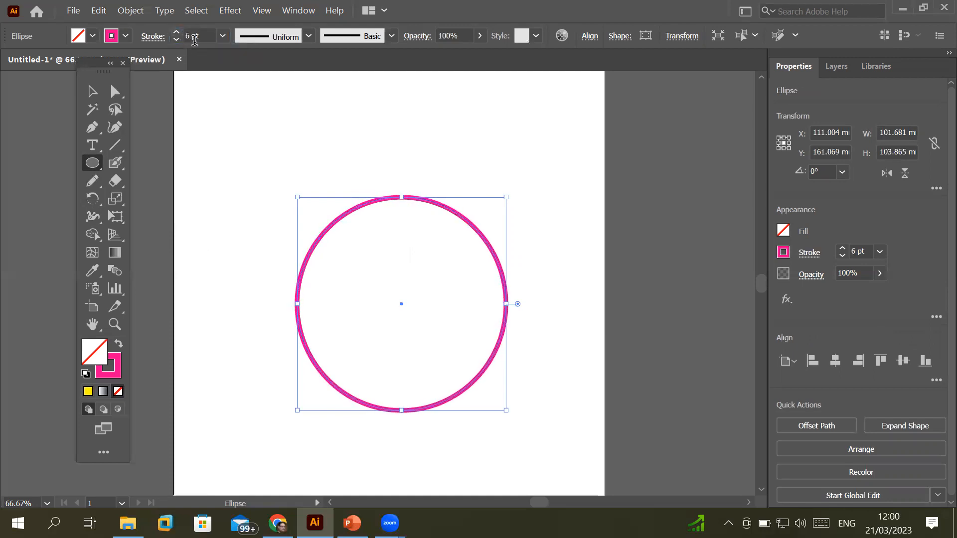
Make the circle's stroke black in the Color panel and select the Width tool
click(117, 376)
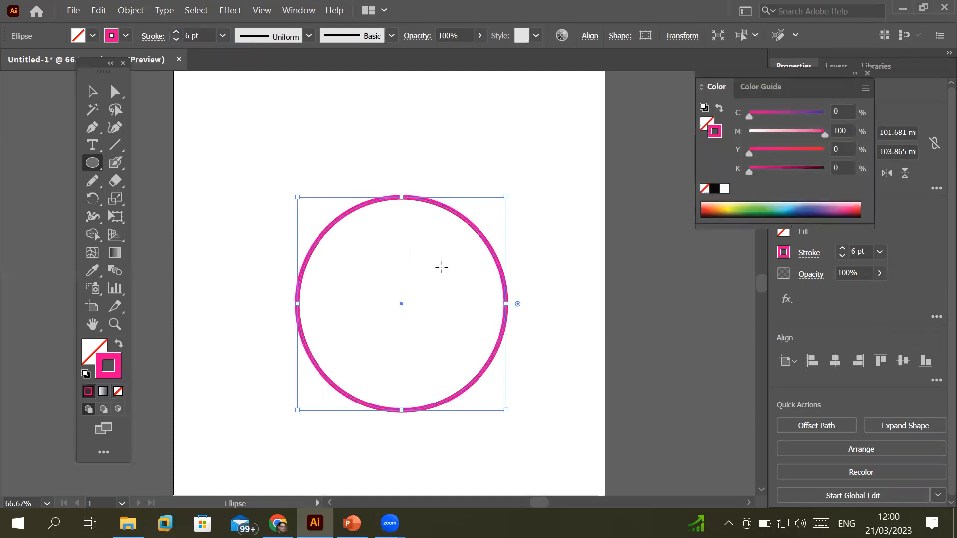
click(715, 189)
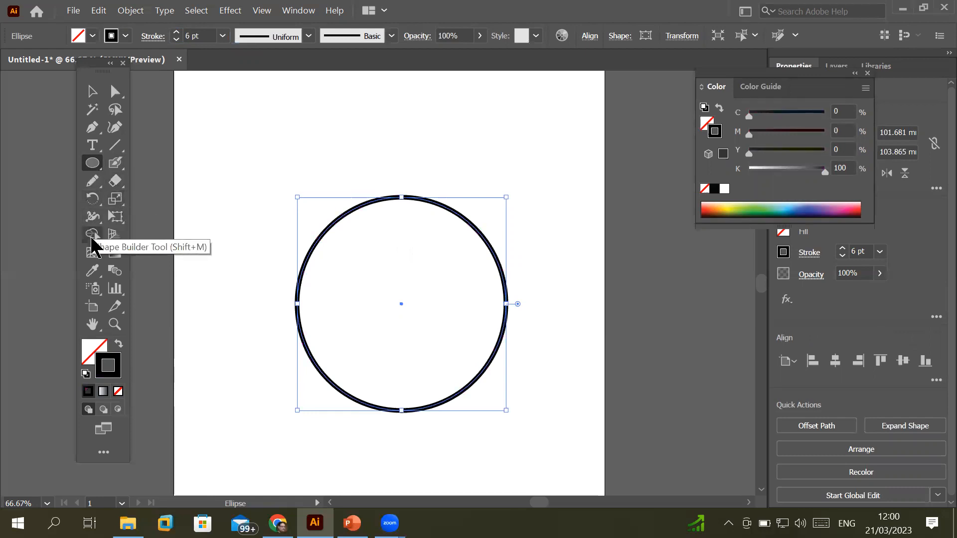
click(94, 220)
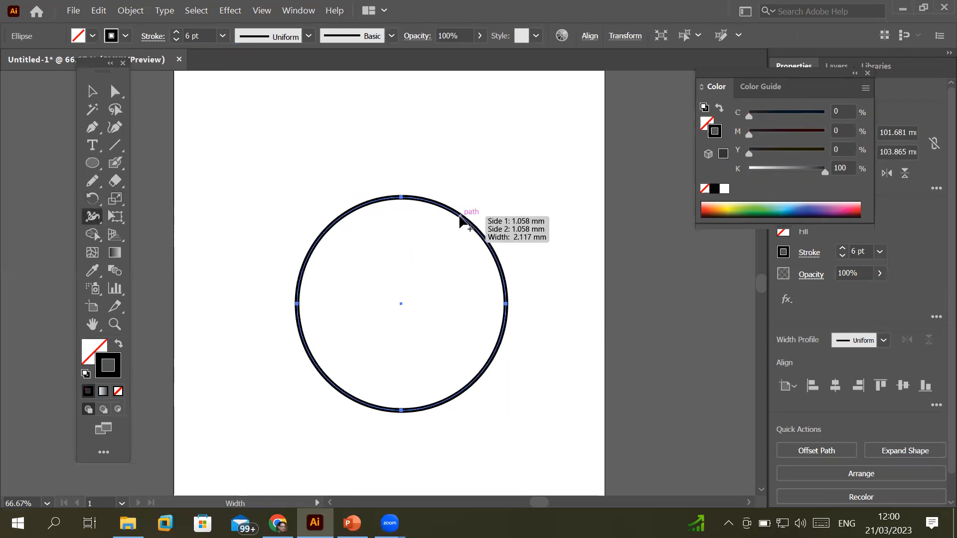
scroll(456, 217, up, 2)
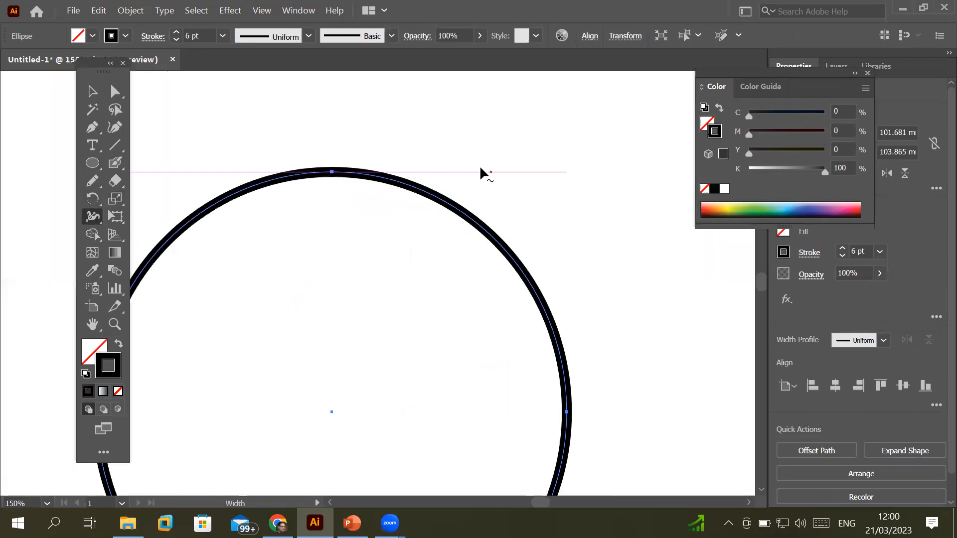
Drag width points outward at the circle's top, lower right and lower left, swelling it to 75.941 pt
mouse_move(456, 213)
mouse_down()
mouse_move(484, 189)
mouse_move(459, 205)
mouse_up()
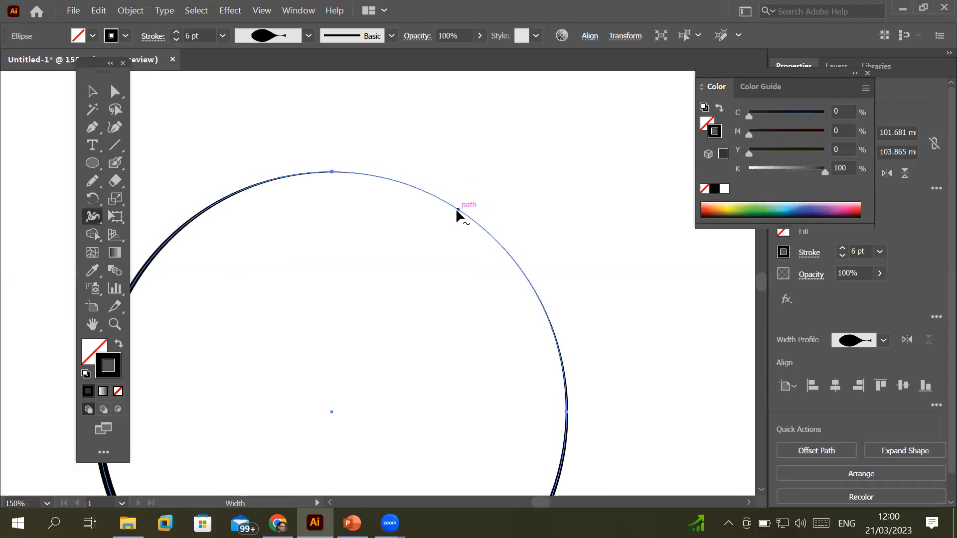
mouse_move(458, 211)
mouse_down()
mouse_move(496, 168)
mouse_move(490, 163)
mouse_up()
scroll(560, 337, down, 1)
scroll(563, 340, down, 2)
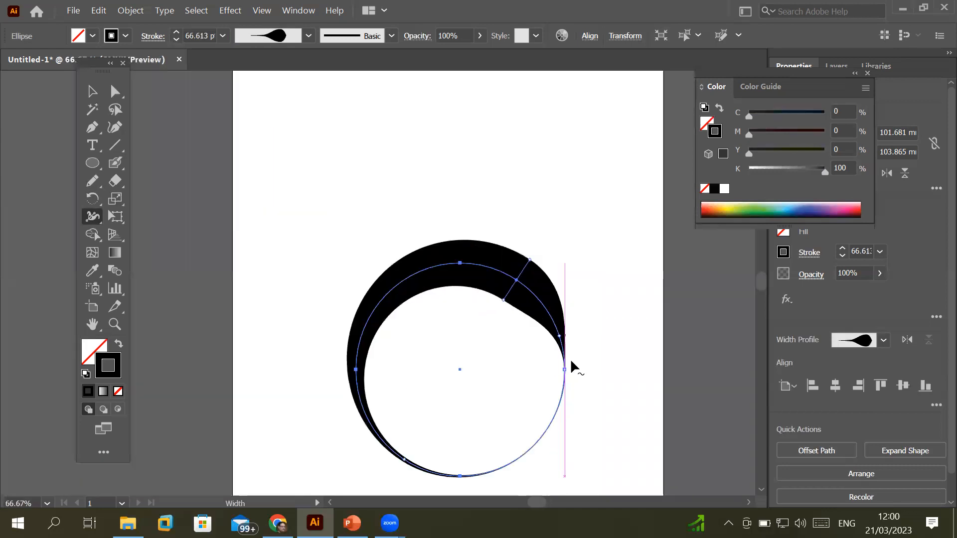
drag(541, 433, 560, 449)
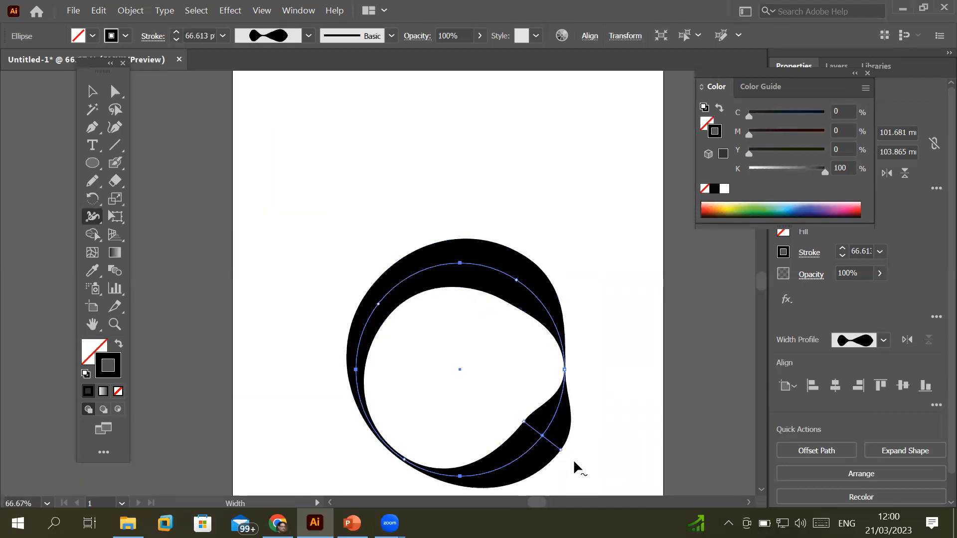
mouse_move(387, 447)
mouse_down()
mouse_move(365, 461)
mouse_move(415, 466)
mouse_move(400, 486)
mouse_up()
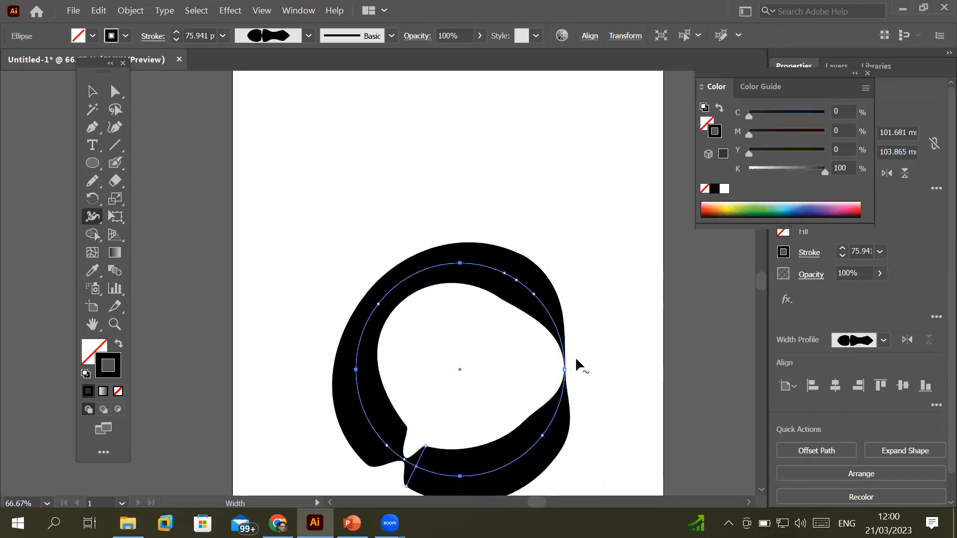
Undo the bulges, then widen the left and lower-left stroke into a 34.776 pt crescent
key(ctrl+z)
key(ctrl+z)
key(ctrl+z)
key(ctrl+z)
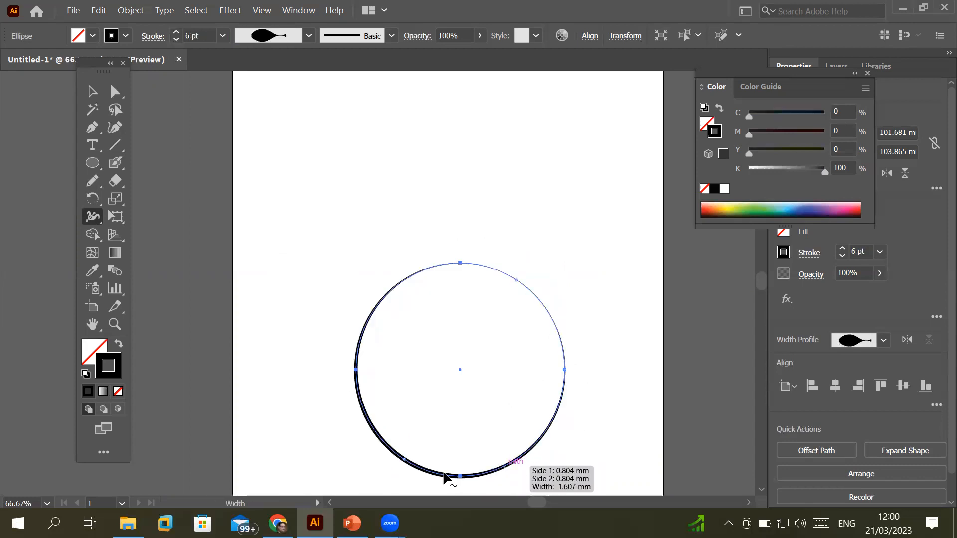
scroll(504, 469, up, 1)
drag(319, 424, 312, 438)
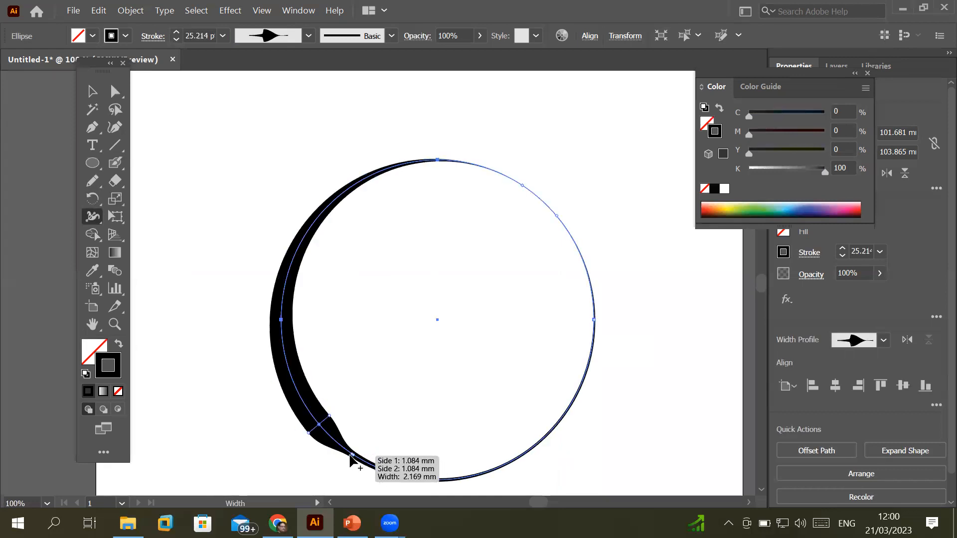
drag(353, 455, 340, 474)
scroll(524, 282, down, 1)
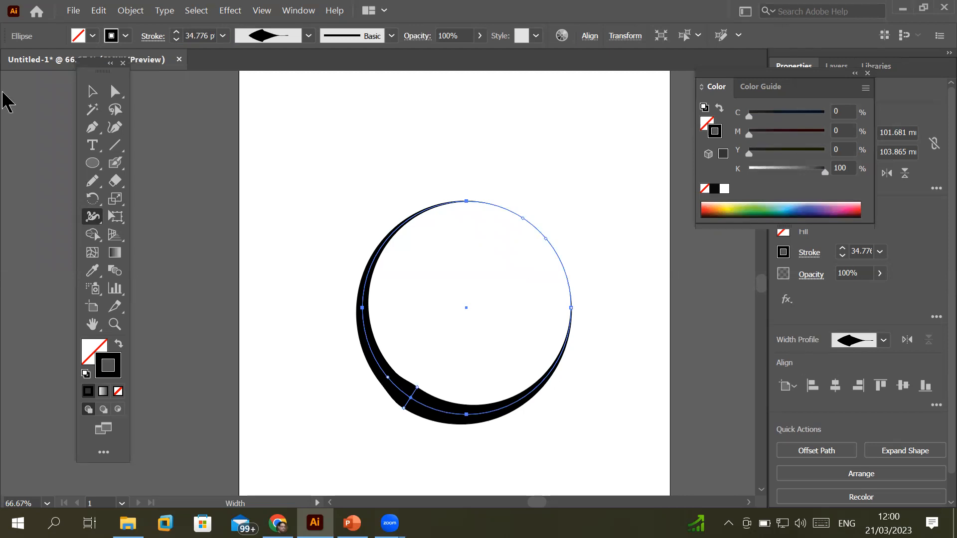
click(92, 91)
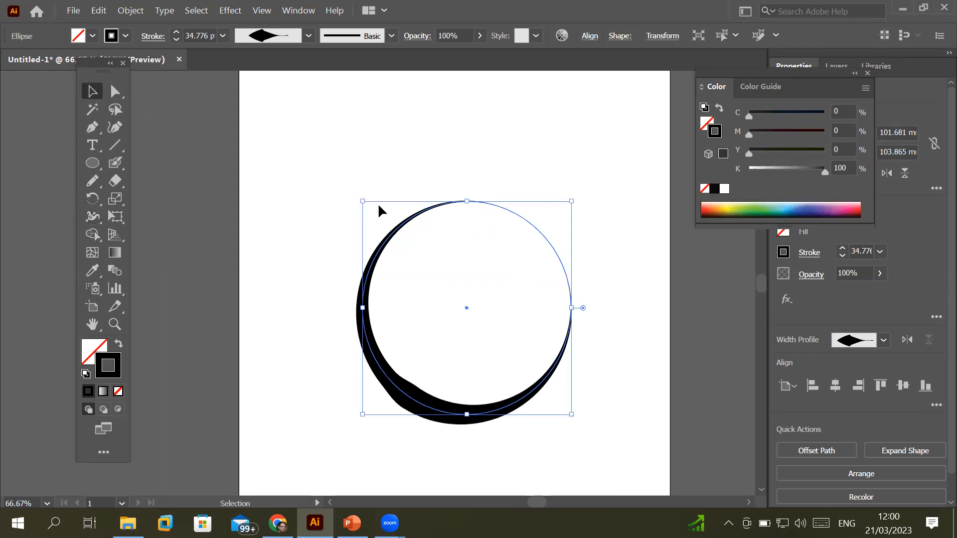
Delete the circle and type a letter T on the artboard
key(Delete)
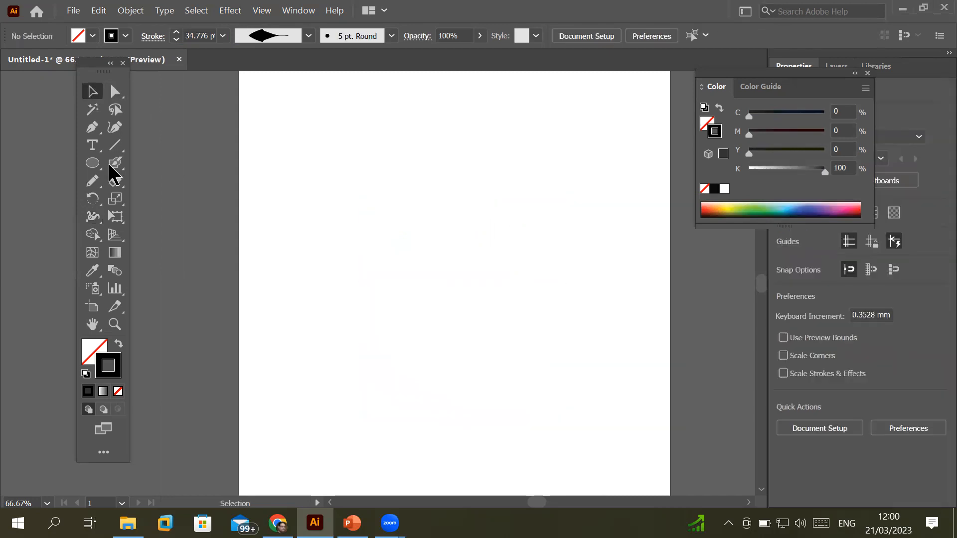
click(383, 294)
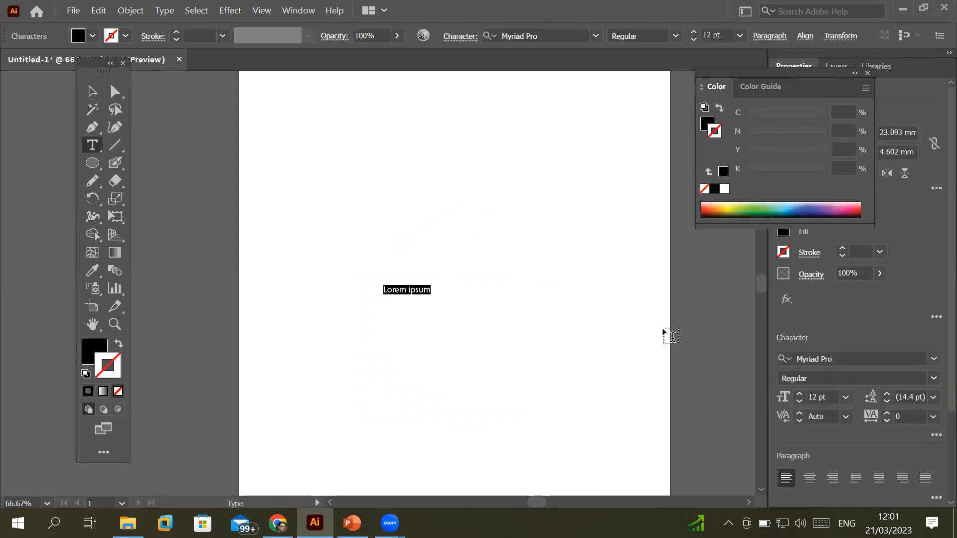
text(T)
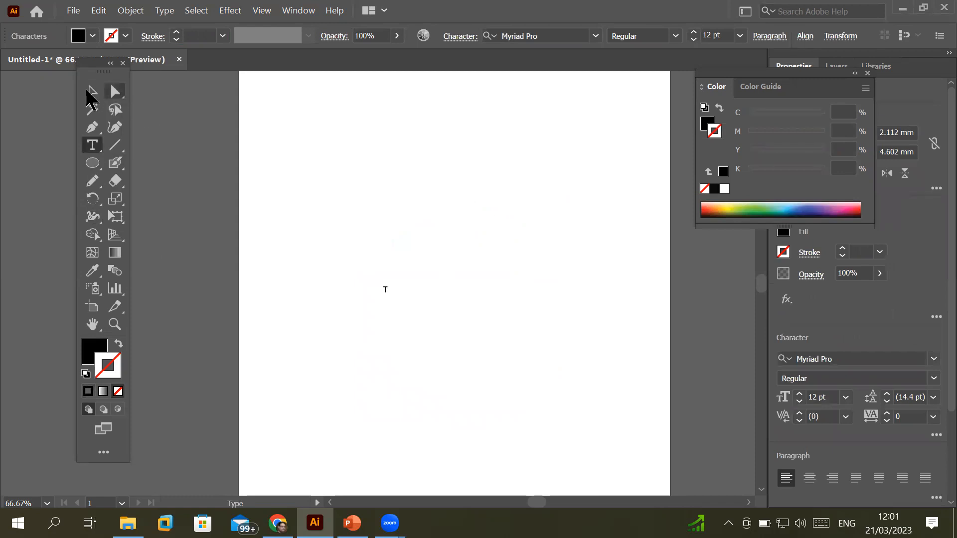
click(92, 91)
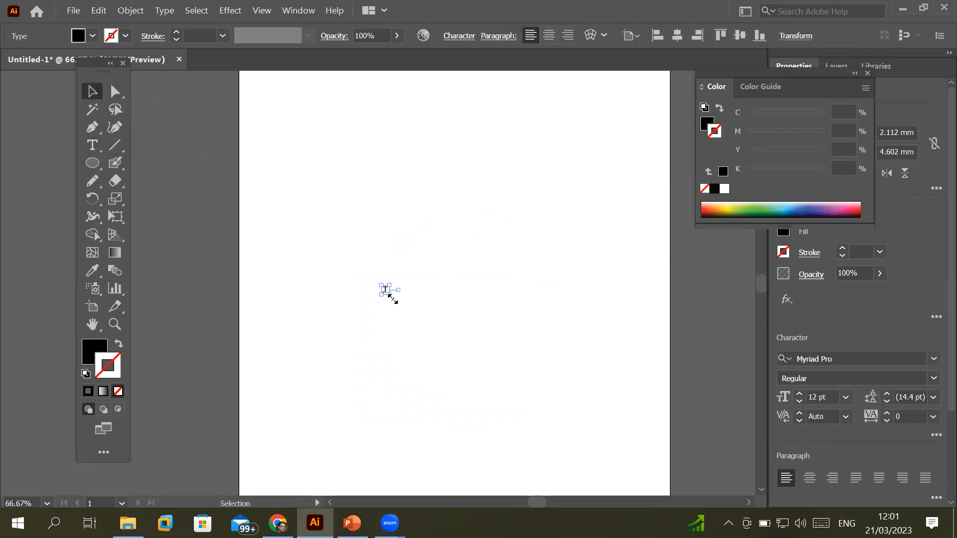
Scale the T up to 398.84 pt and convert it to outlines via Type > Create Outlines
drag(392, 297, 574, 447)
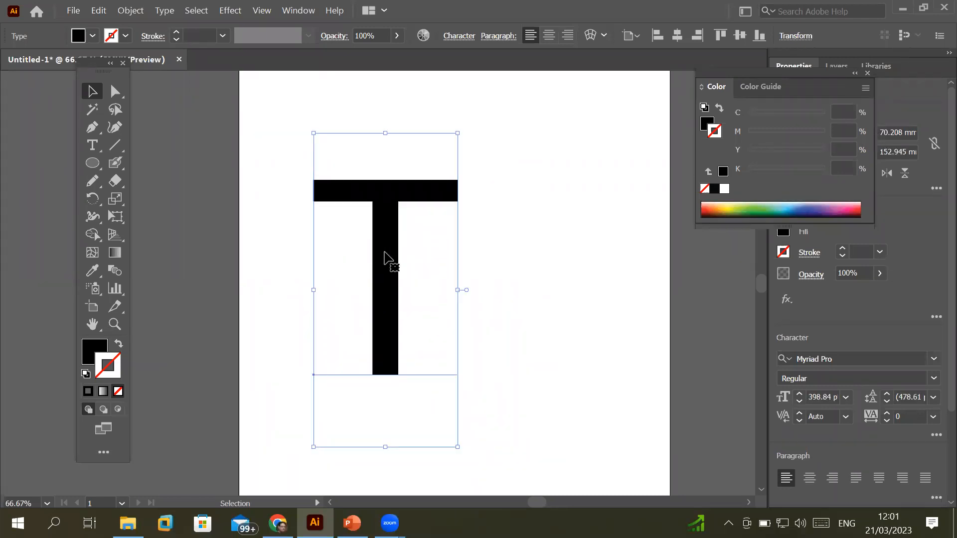
click(165, 11)
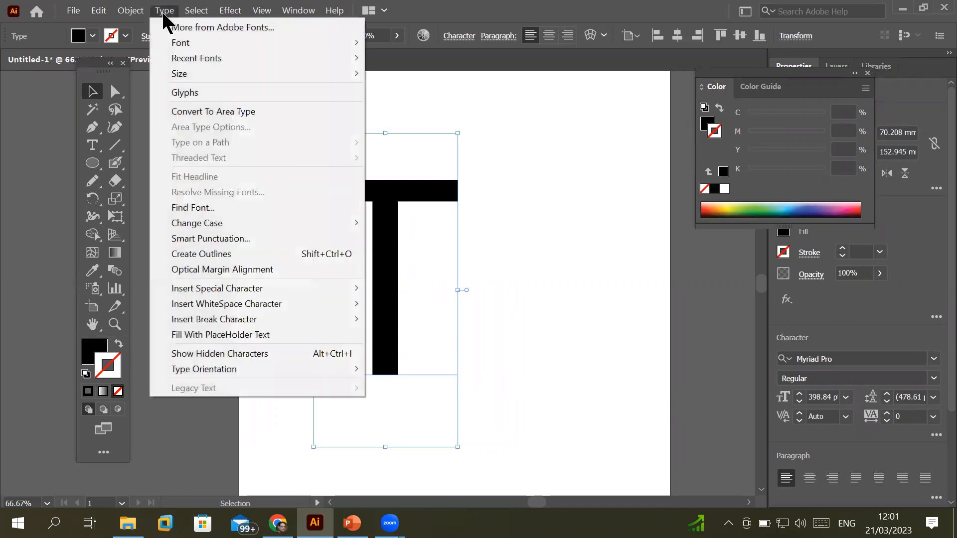
click(229, 255)
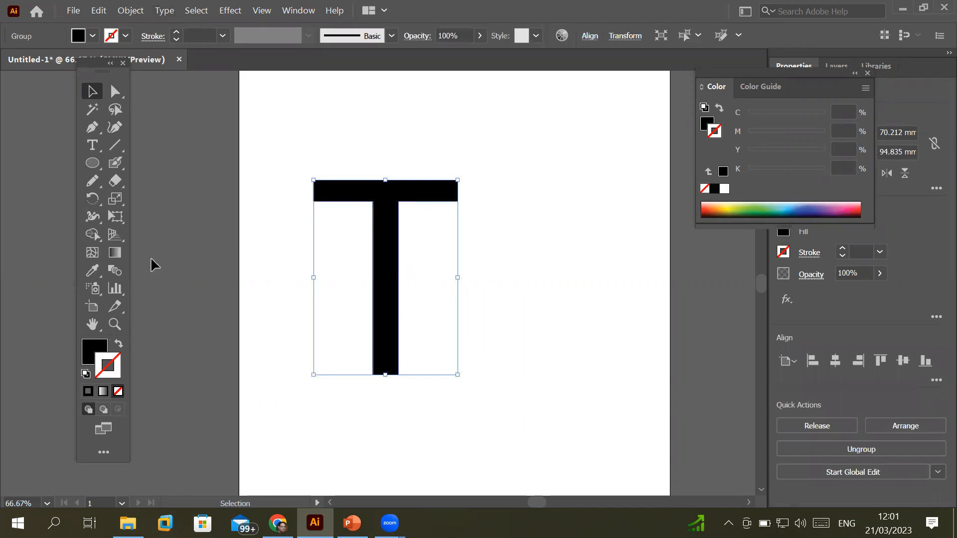
Rotate the outlined T slightly around its centre, giving bounds of about 70.354 by 95.416 mm
click(97, 203)
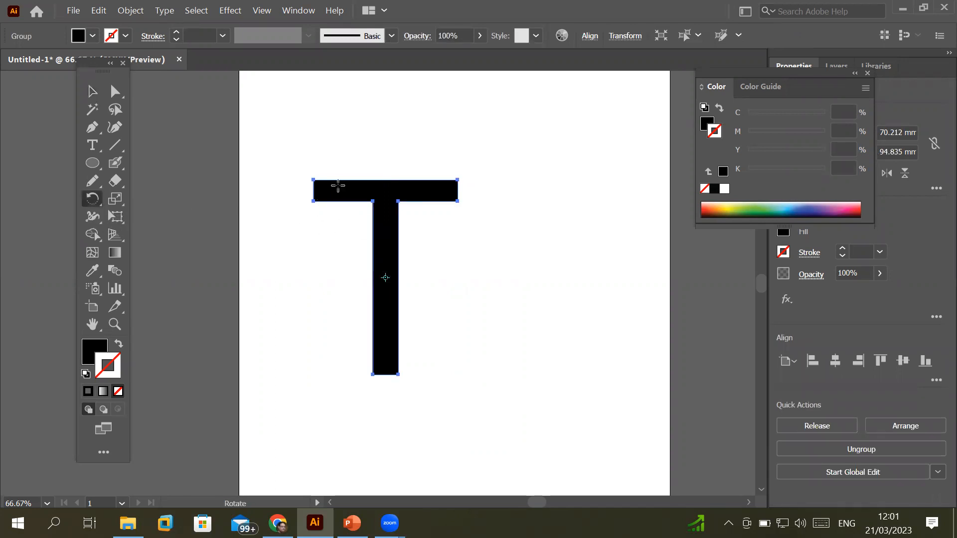
drag(351, 178, 368, 195)
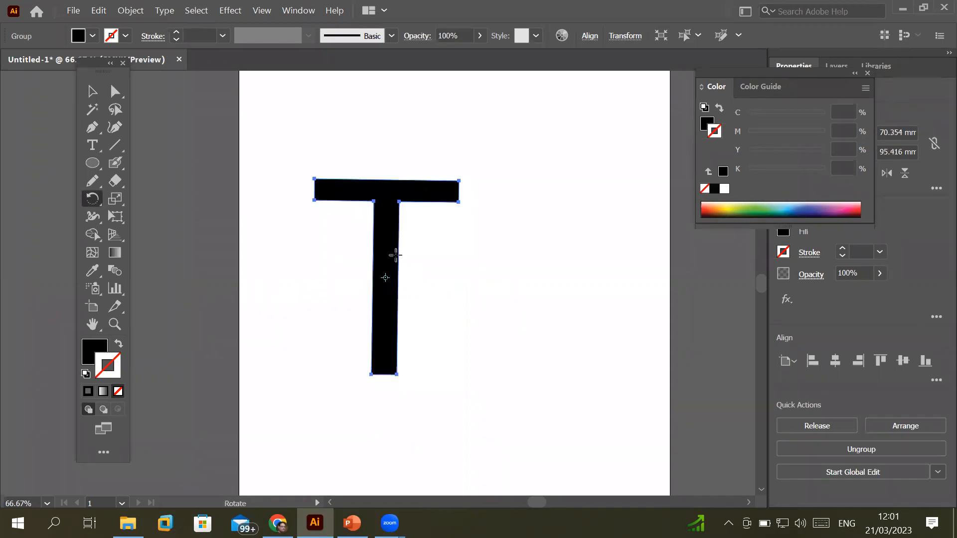
click(115, 92)
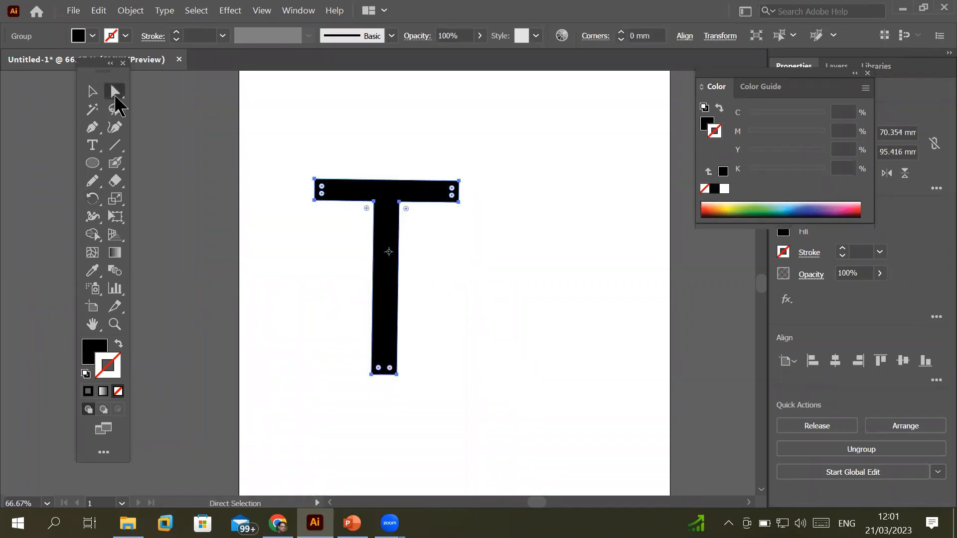
click(93, 216)
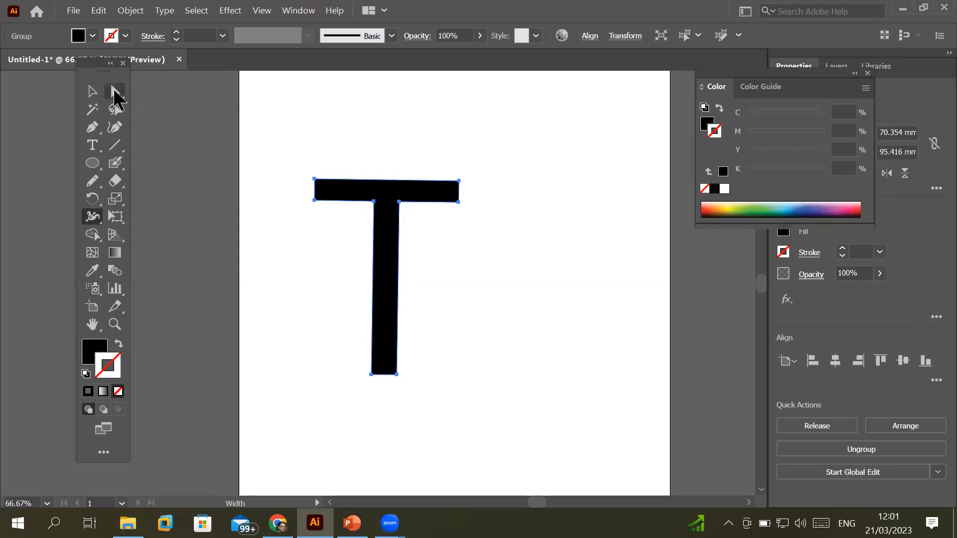
Swap the T's fill and stroke so it becomes a black outline
click(92, 94)
click(95, 215)
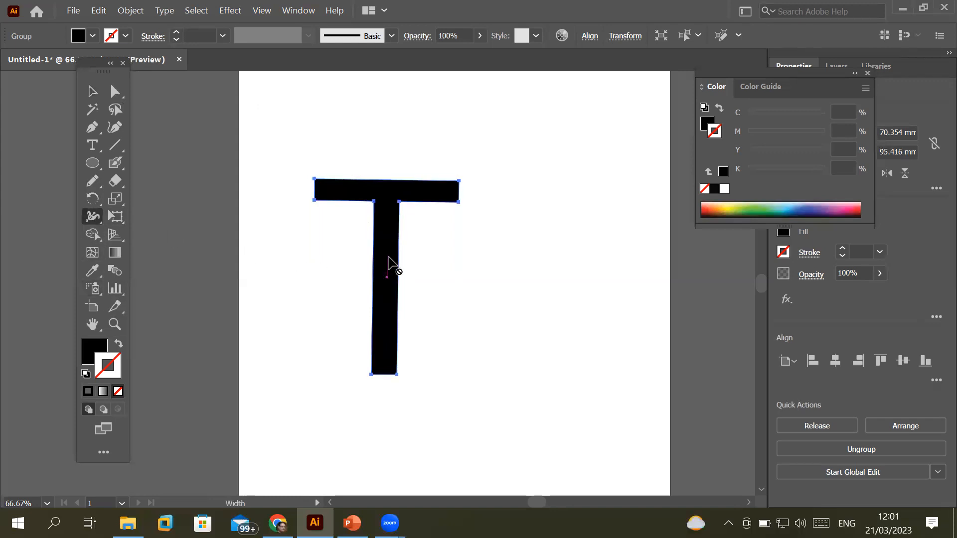
click(119, 344)
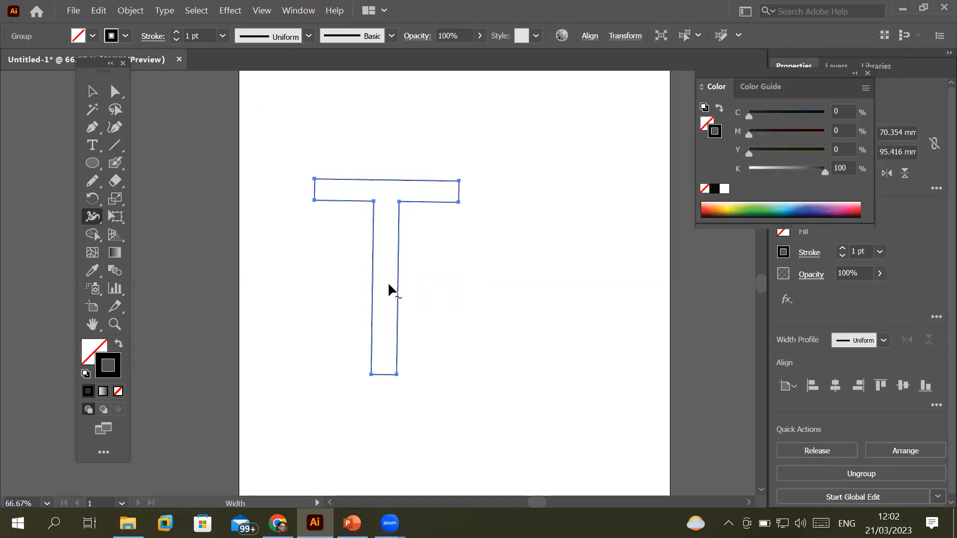
Bulge the T's stem, crossbar edges and arm ends into leaf-shaped lenses with the Width tool
mouse_move(394, 284)
mouse_down()
mouse_move(413, 288)
mouse_move(364, 285)
mouse_up()
drag(418, 180, 432, 208)
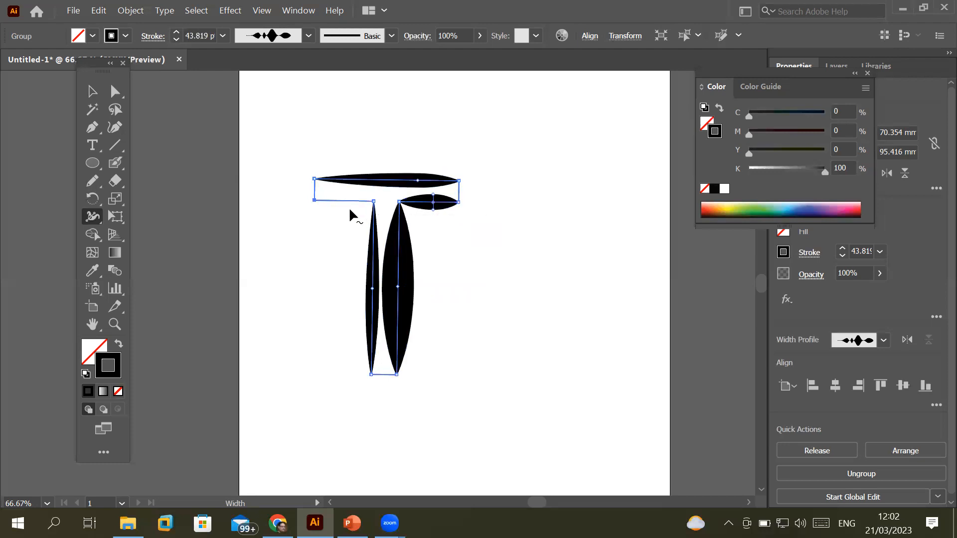
drag(338, 197, 338, 209)
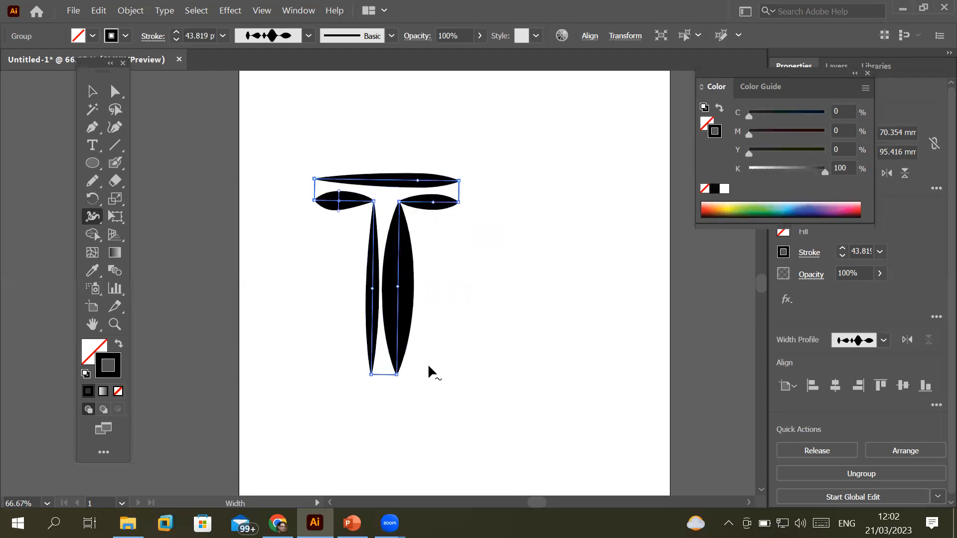
drag(384, 373, 384, 381)
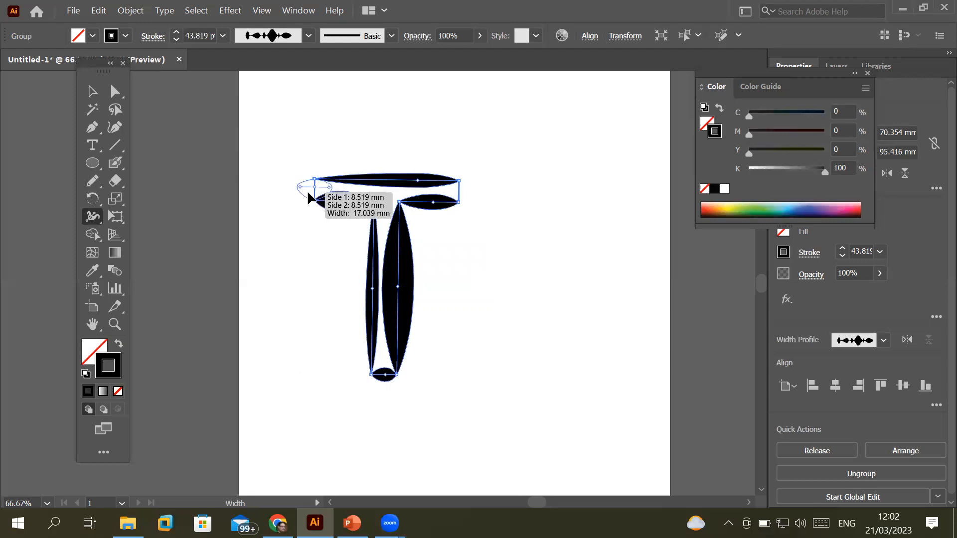
drag(312, 196, 308, 196)
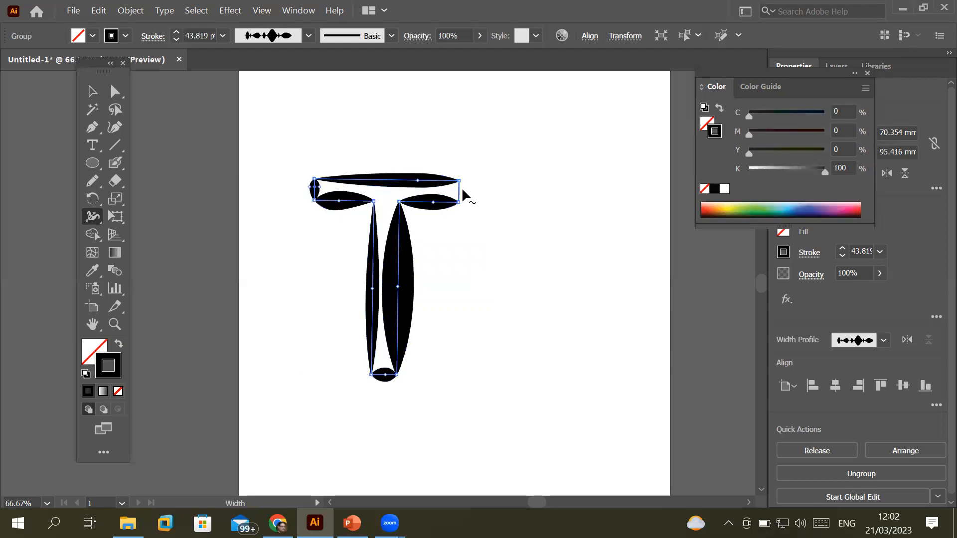
drag(459, 190, 468, 191)
click(93, 91)
click(287, 349)
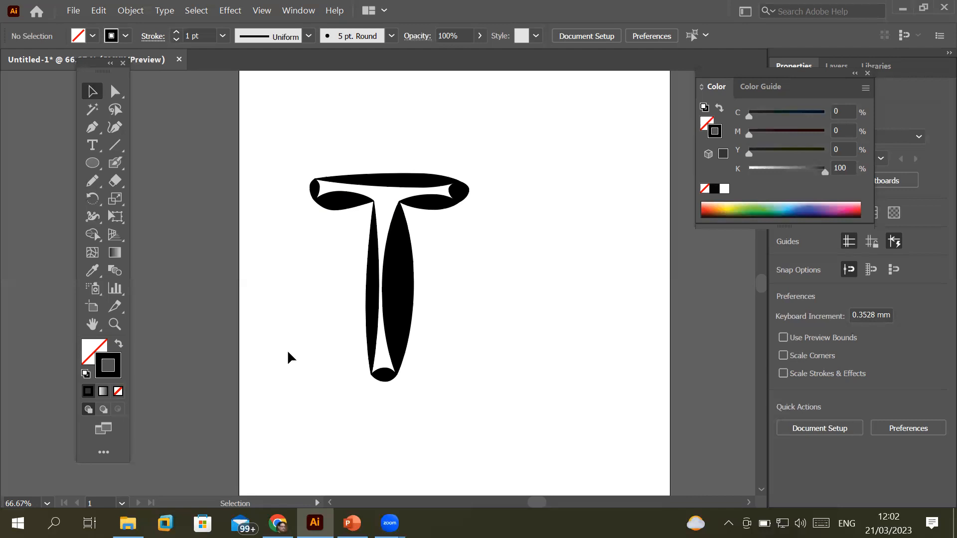
click(125, 36)
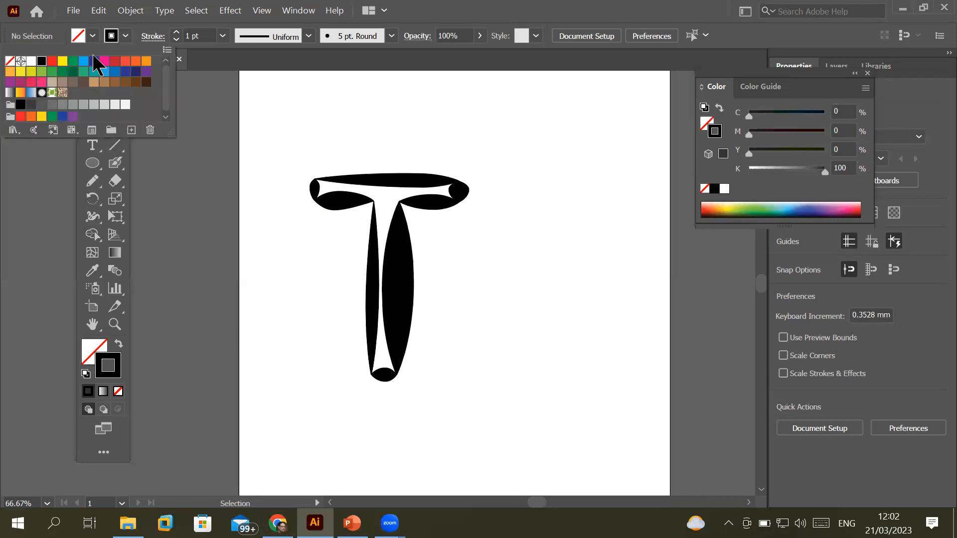
click(83, 62)
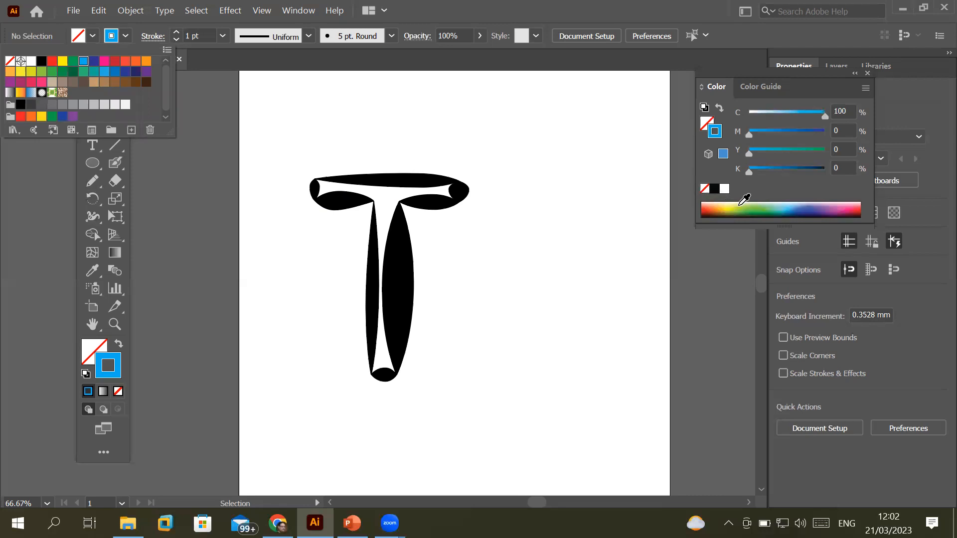
click(758, 204)
click(765, 207)
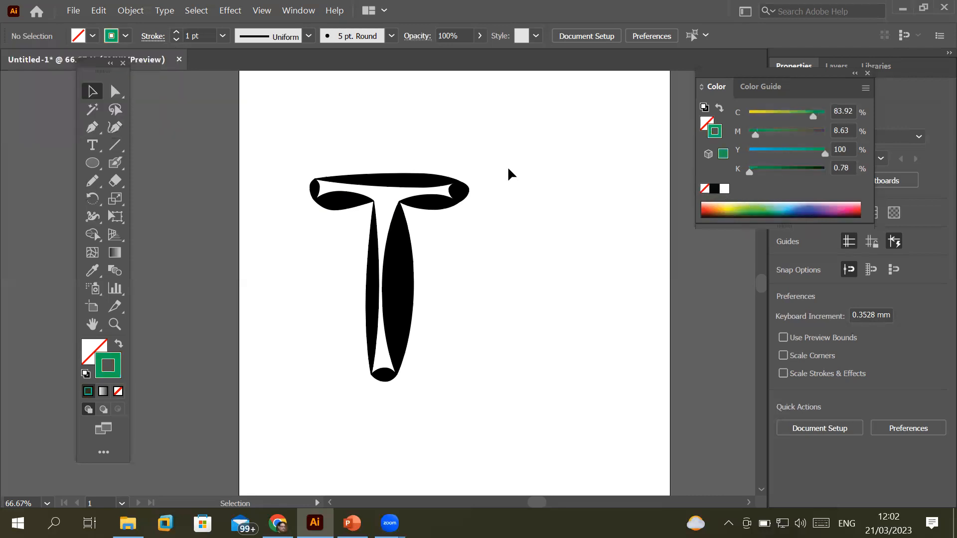
click(107, 36)
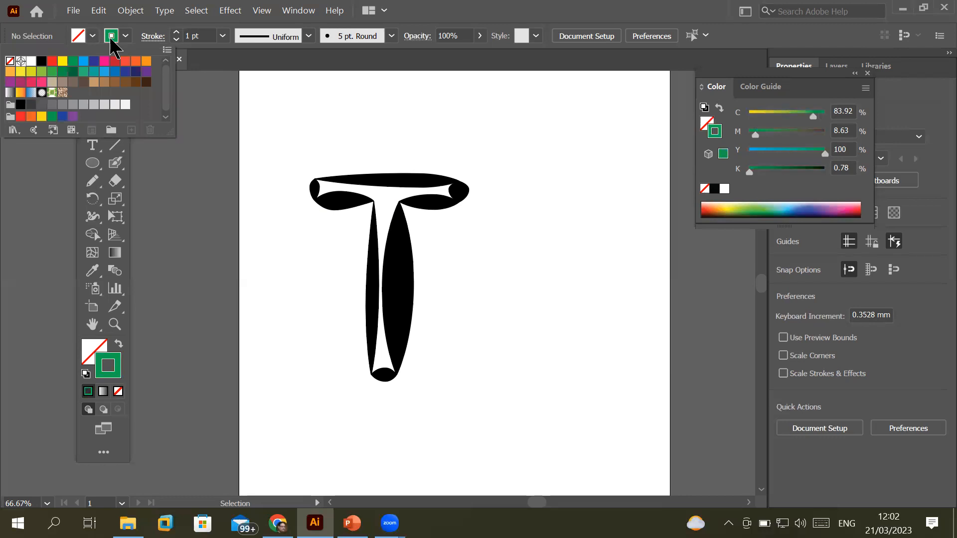
click(408, 175)
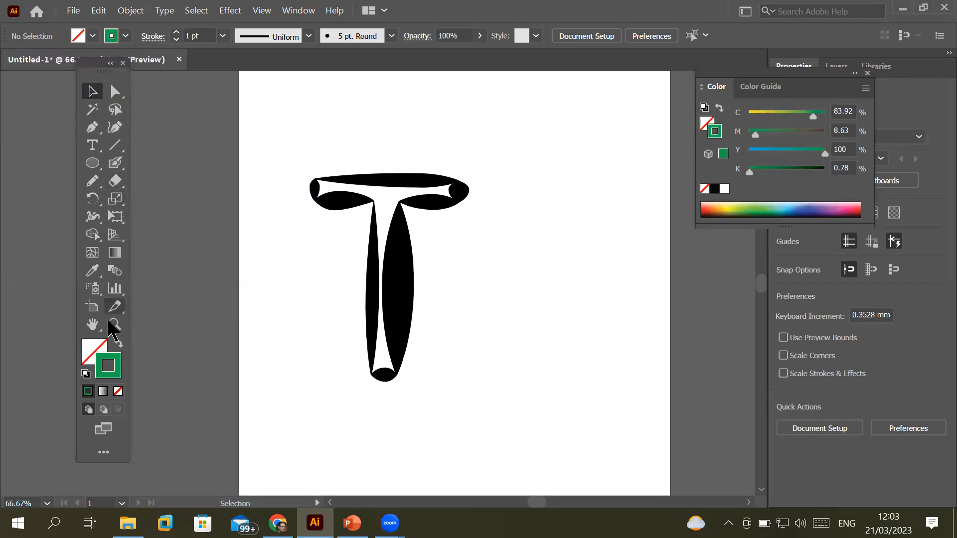
click(118, 344)
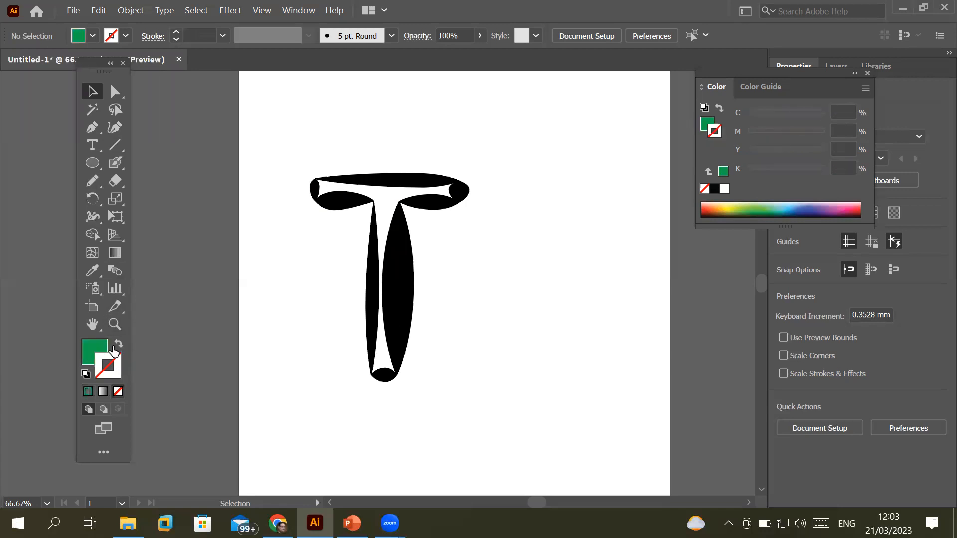
click(118, 344)
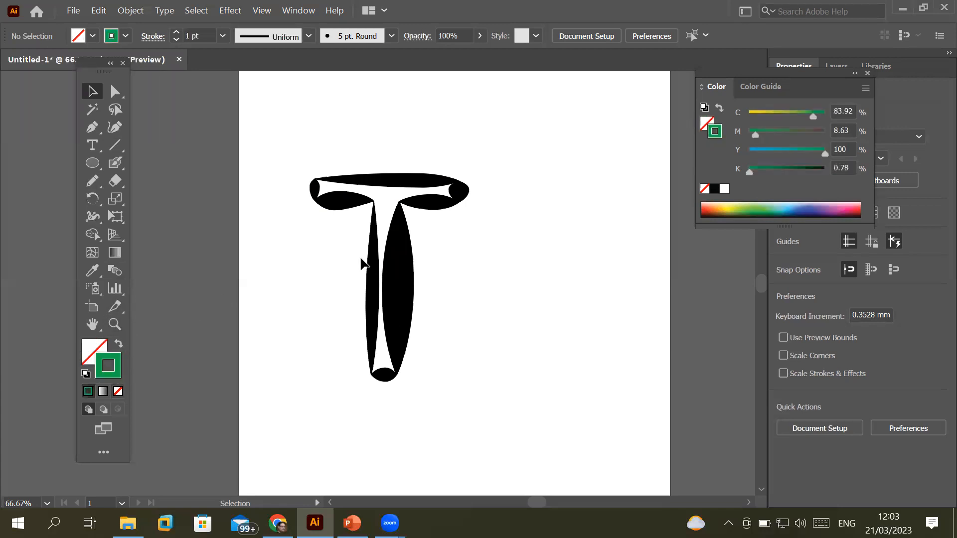
click(396, 242)
scroll(401, 244, down, 2)
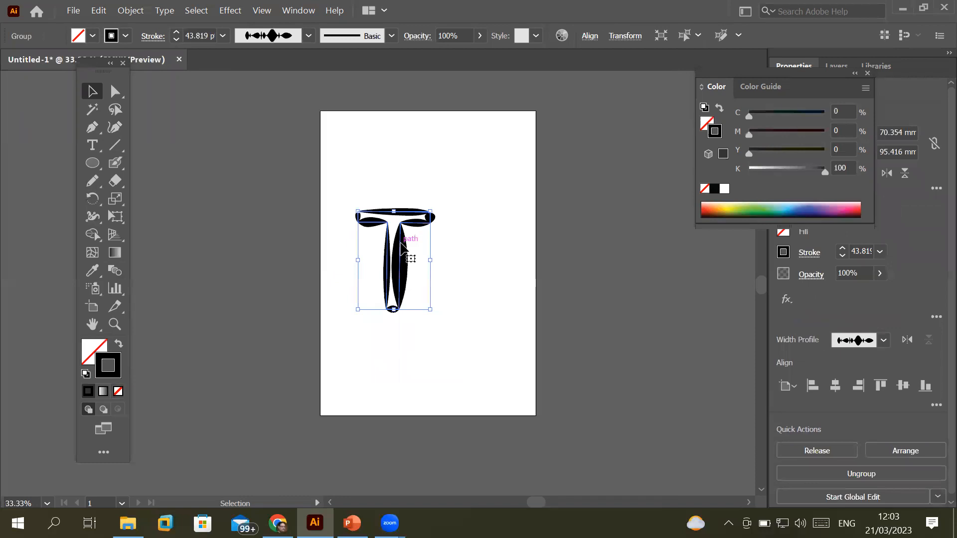
scroll(401, 244, up, 1)
scroll(401, 243, up, 2)
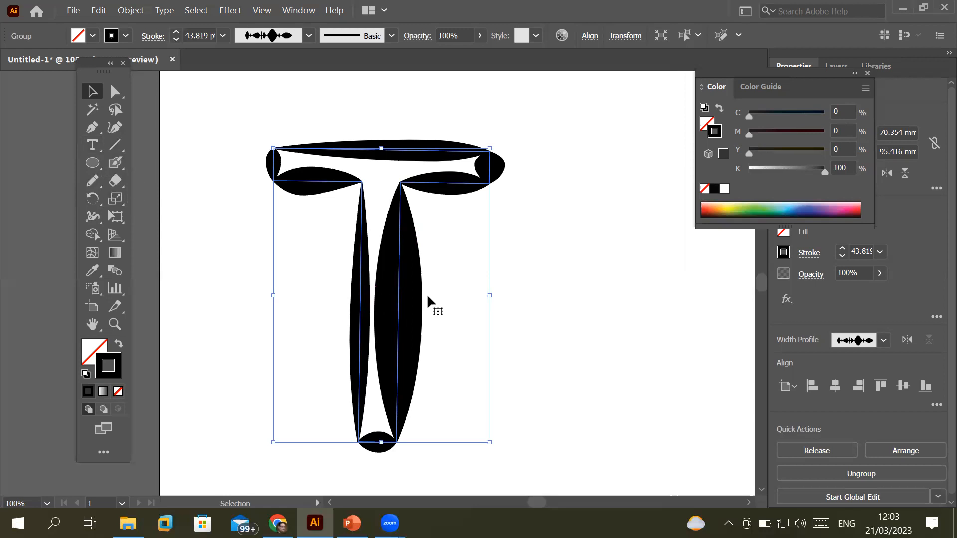
click(576, 282)
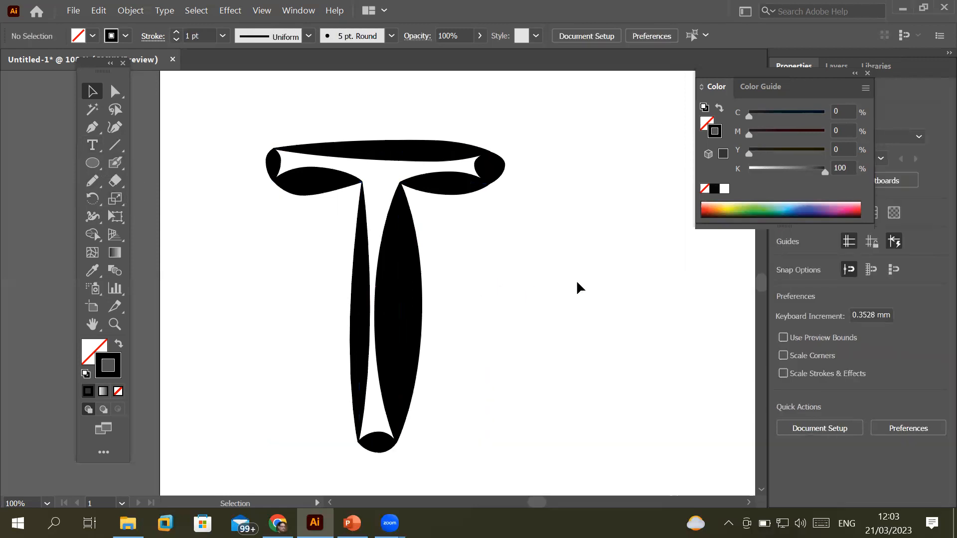
scroll(577, 283, down, 2)
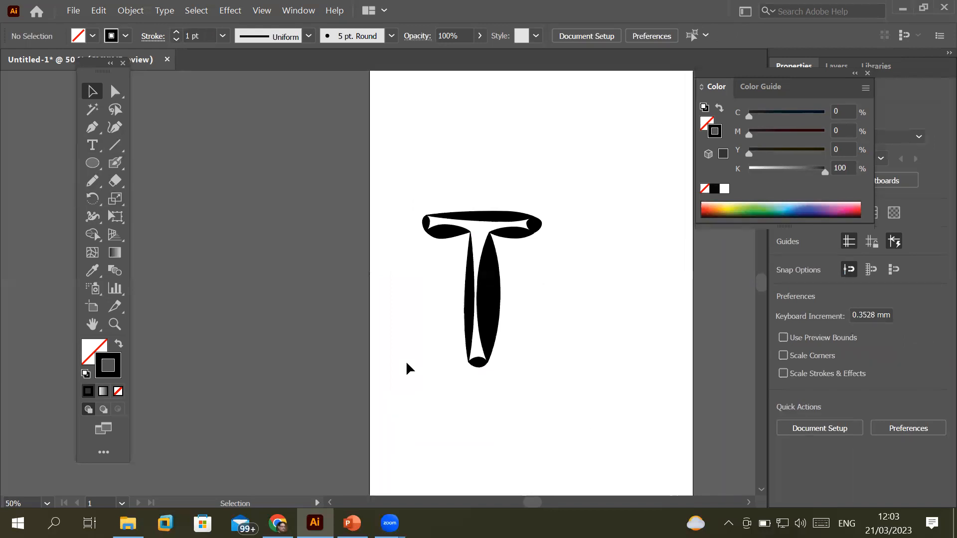
click(113, 168)
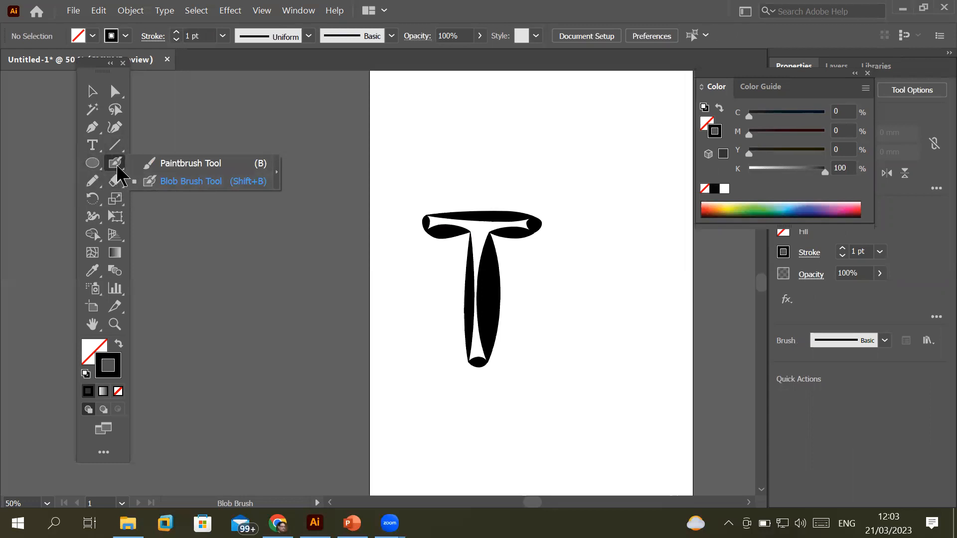
Select the Width tool and raise the stroke weight from 1 pt to 3 pt
click(97, 179)
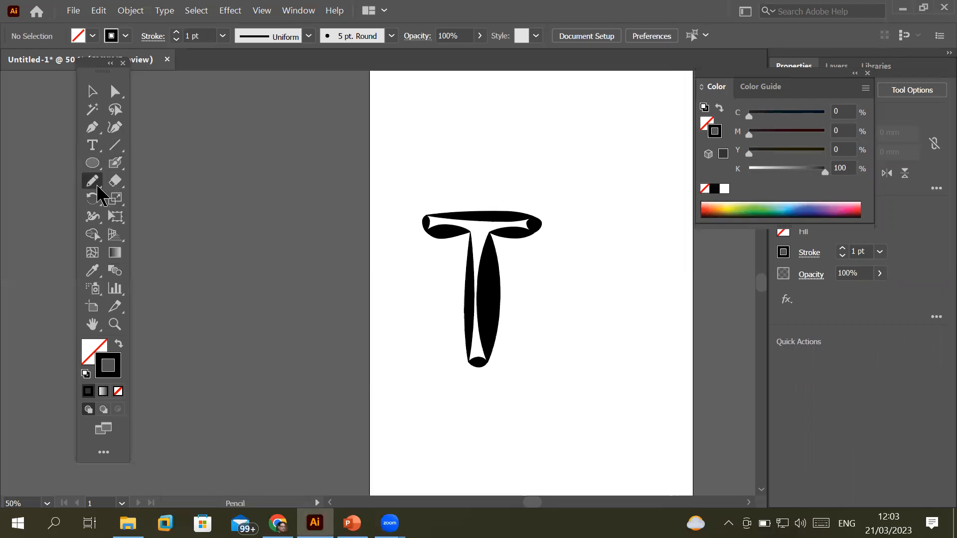
click(89, 219)
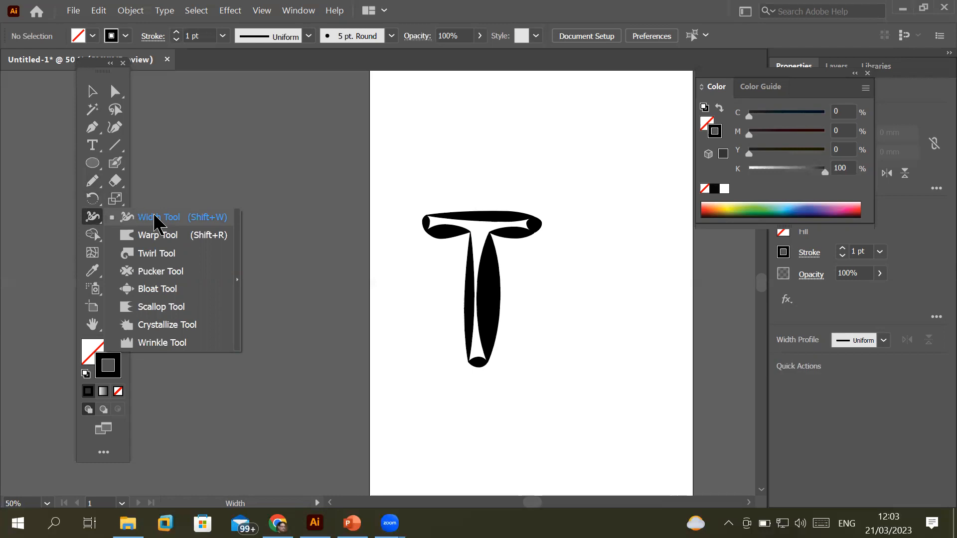
click(178, 32)
click(178, 32)
click(178, 31)
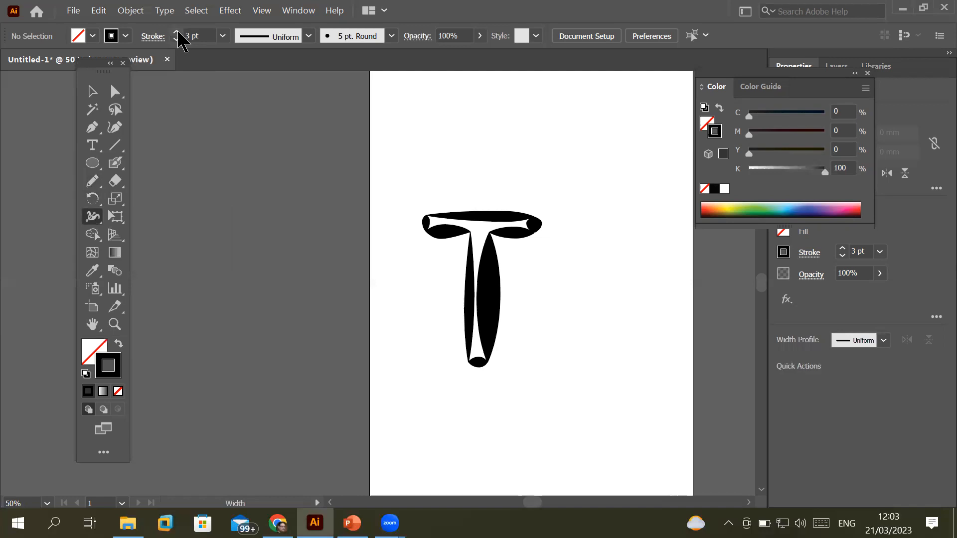